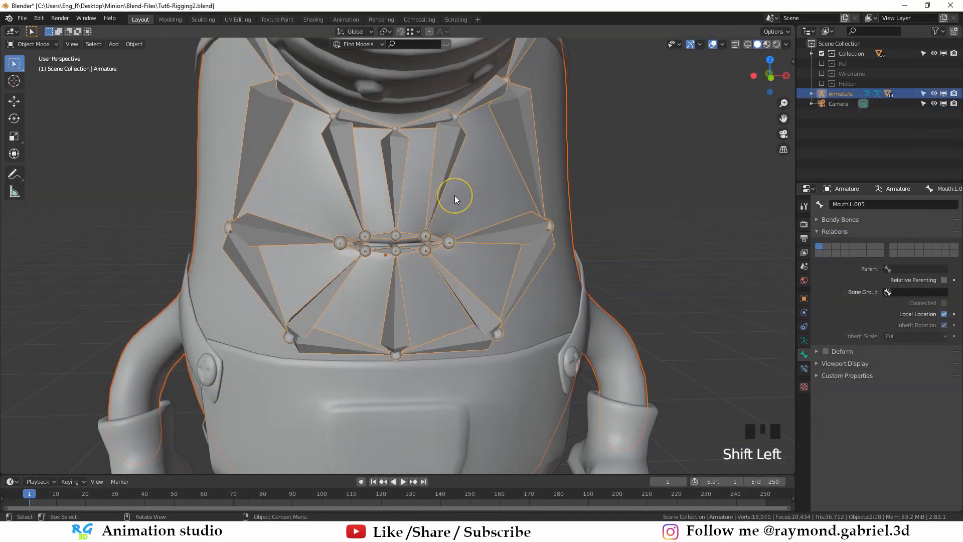
- Parent the minion mesh to the armature and pull the left mouth-corner bone Mouth.L.005 outward in Pose Mode
key(ctrl+p)
click(454, 196)
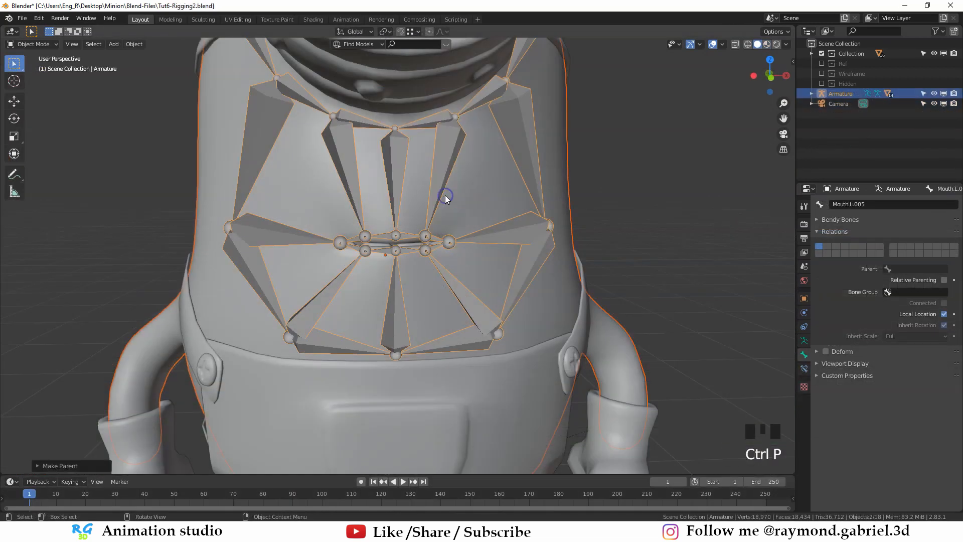
key(ctrl+Tab)
scroll(452, 240, up, 2)
key(g)
middle_drag(479, 265, 414, 280)
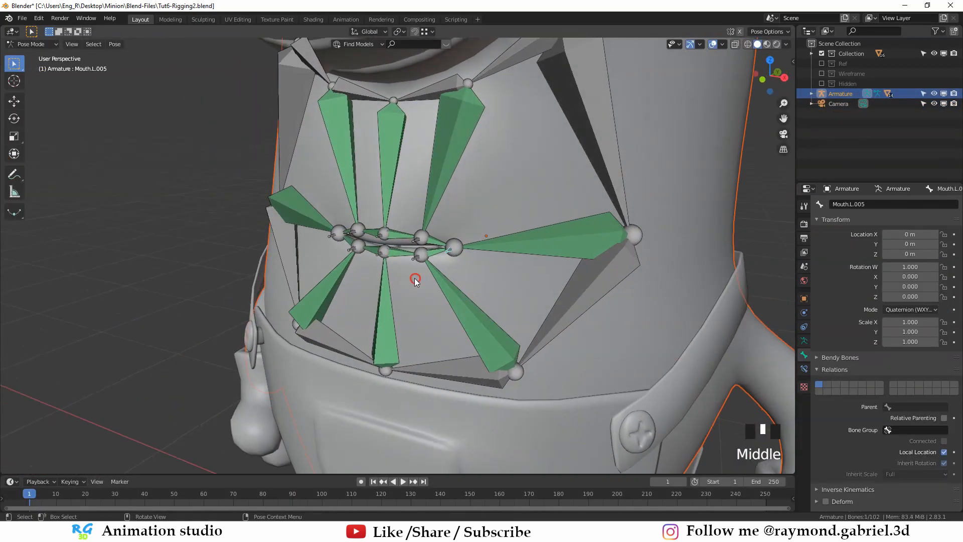
key(g)
click(484, 257)
middle_drag(483, 257, 522, 251)
- Raise the left and middle upper-lip bones to open the upper part of the mouth
click(426, 232)
key(g)
click(423, 203)
click(387, 229)
click(387, 201)
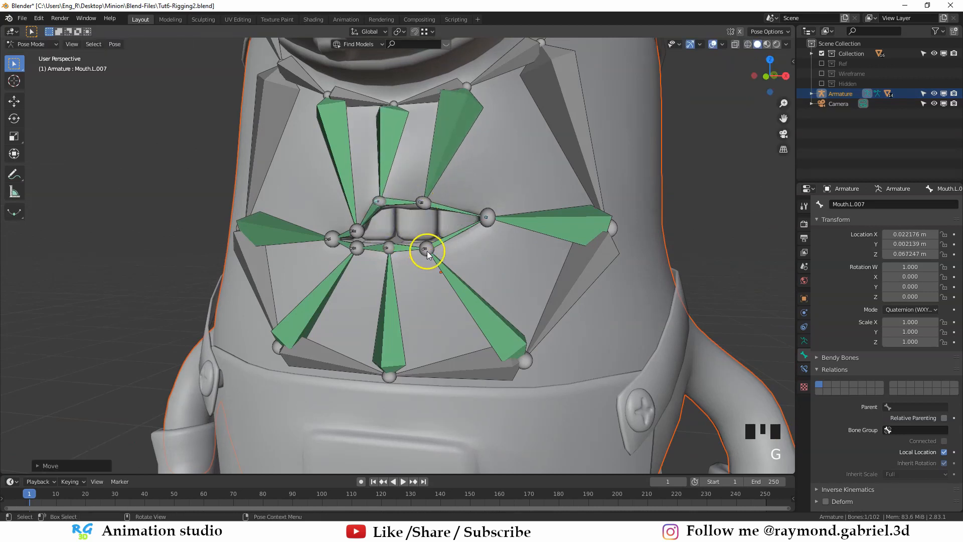
- Lower the left lower-lip bone and reposition the bone at the right corner of the mouth
click(426, 250)
key(g)
click(430, 268)
click(333, 238)
key(g)
click(327, 221)
click(357, 230)
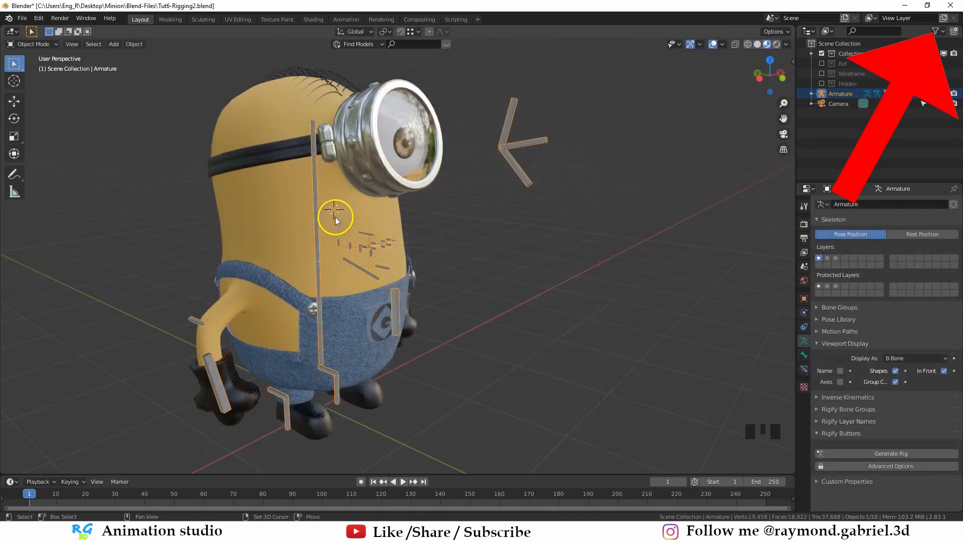
- Add a circle mesh, then resize and position it as a ring around the minion's upper body
key(shift+a)
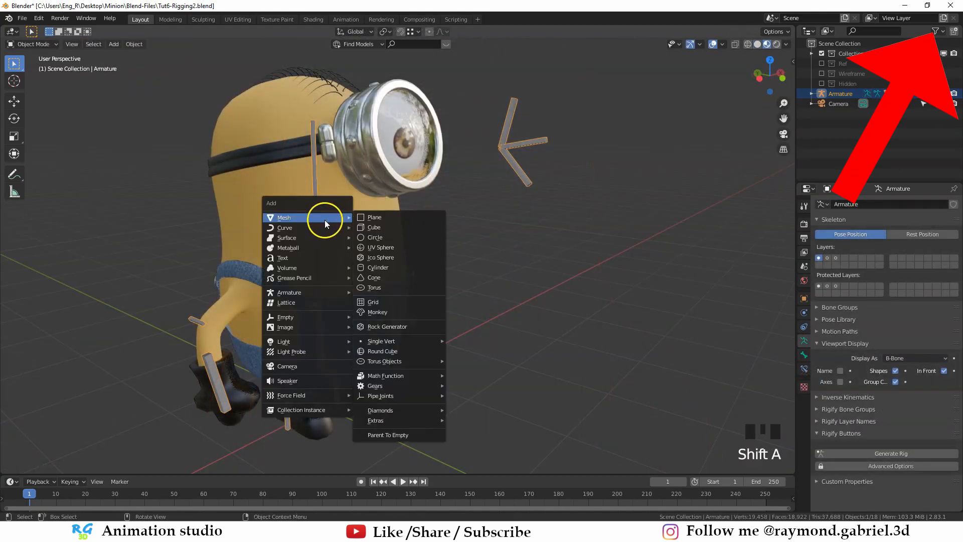
click(392, 240)
key(g)
click(409, 273)
alt+middle_drag(396, 246, 368, 313)
key(g)
click(381, 280)
key(g)
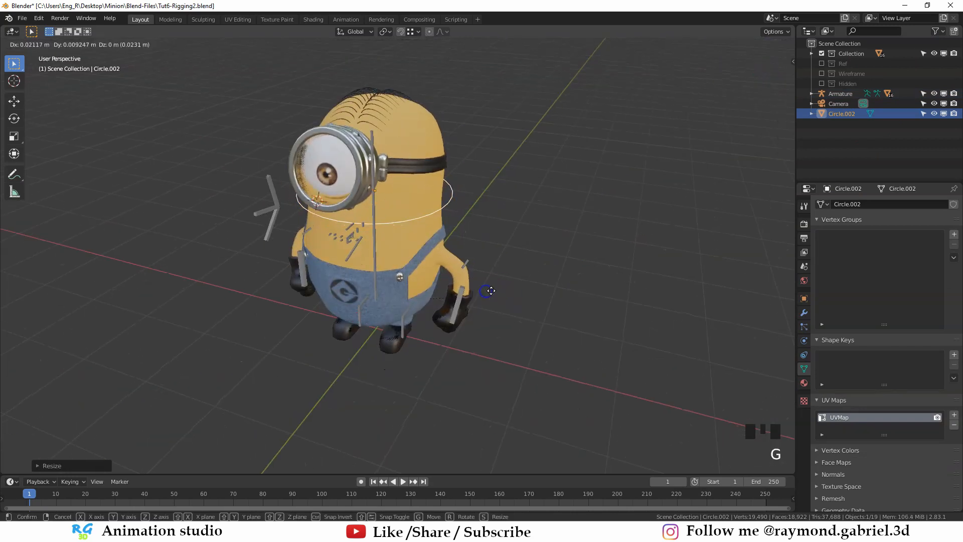
click(483, 286)
alt+middle_drag(472, 280, 386, 250)
- Assign Circle.002 as the custom shape of the armature's Head bone in Pose Mode
click(335, 240)
key(ctrl+Tab)
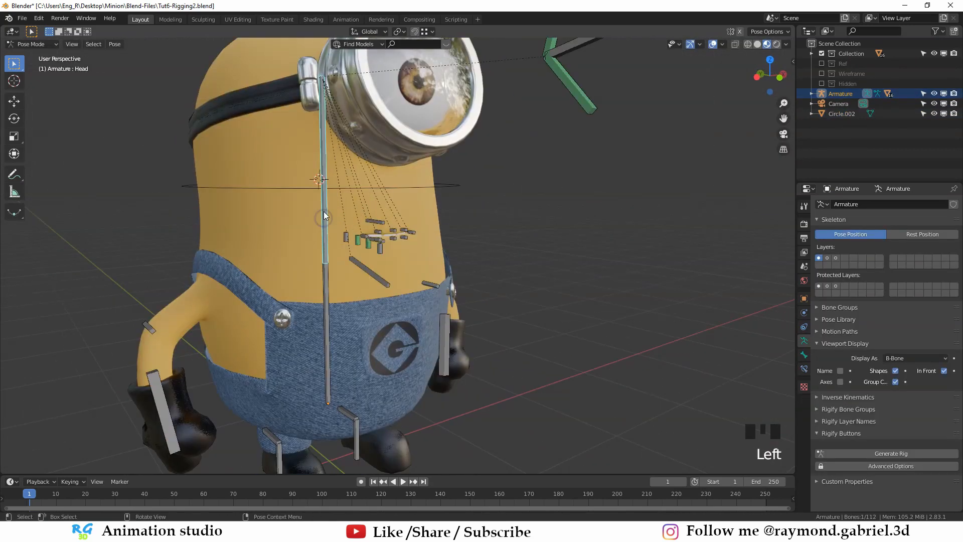
click(804, 354)
click(829, 418)
click(834, 405)
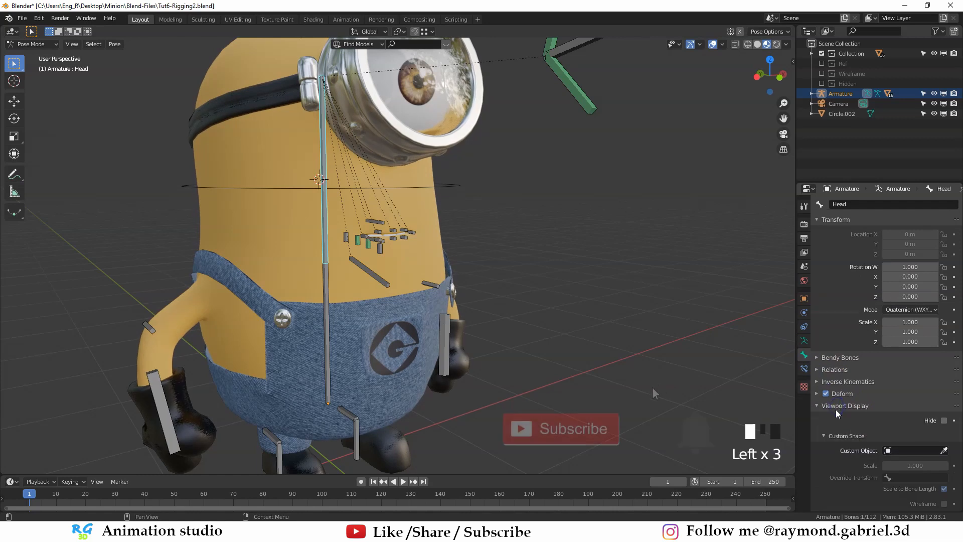
scroll(855, 408, down, 4)
click(946, 407)
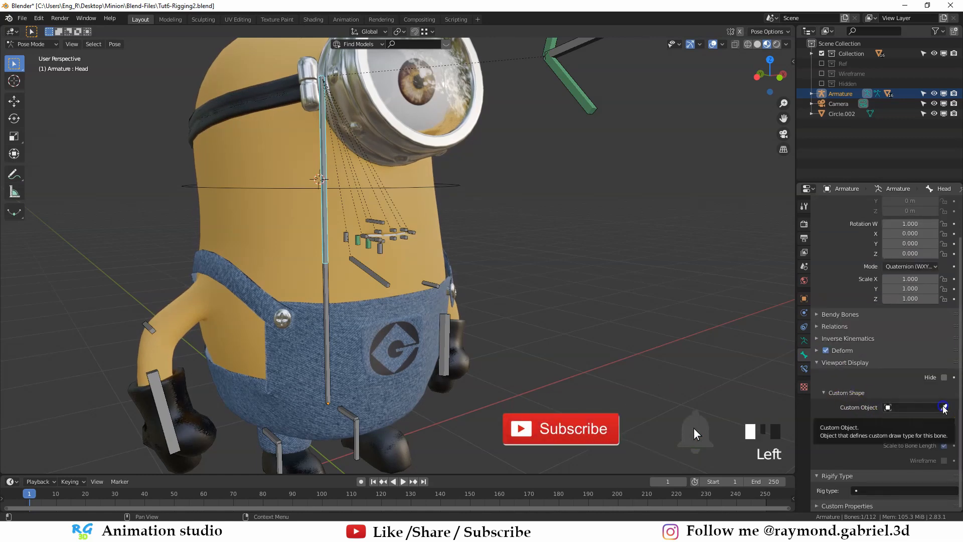
click(455, 179)
middle_drag(456, 179, 312, 226)
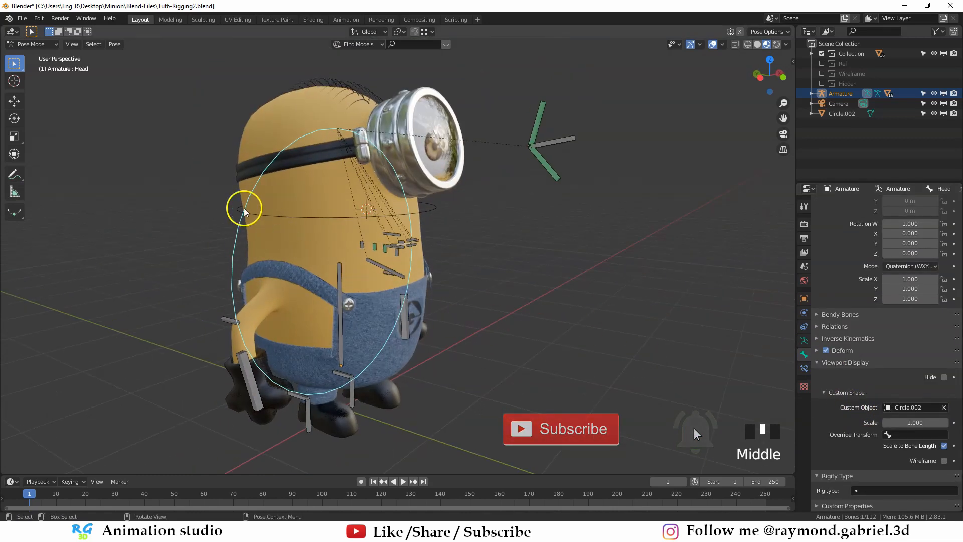
middle_drag(502, 238, 357, 255)
shift+middle_drag(434, 228, 447, 251)
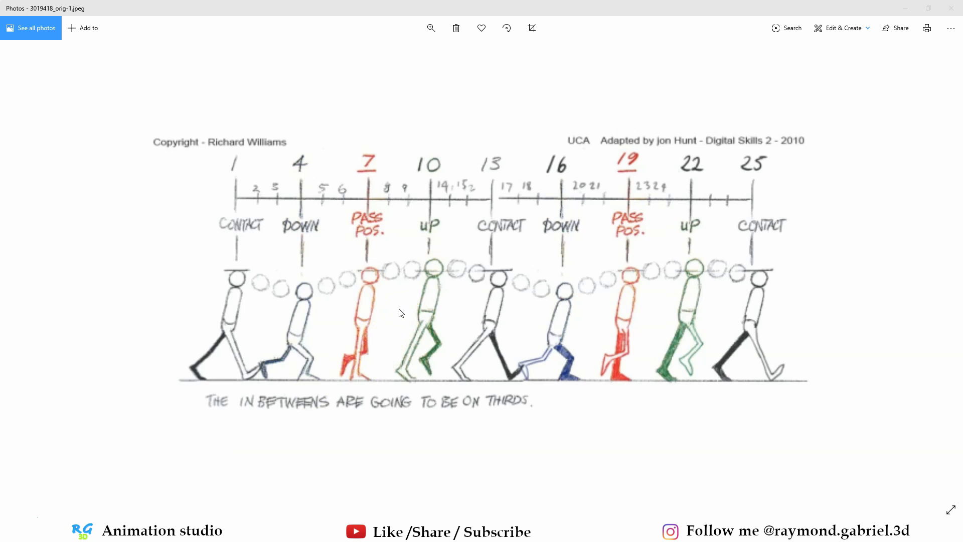
- Enlarge the timeline area beneath the 3D viewport and bring the frames after frame 1 into its range
scroll(384, 327, up, 1)
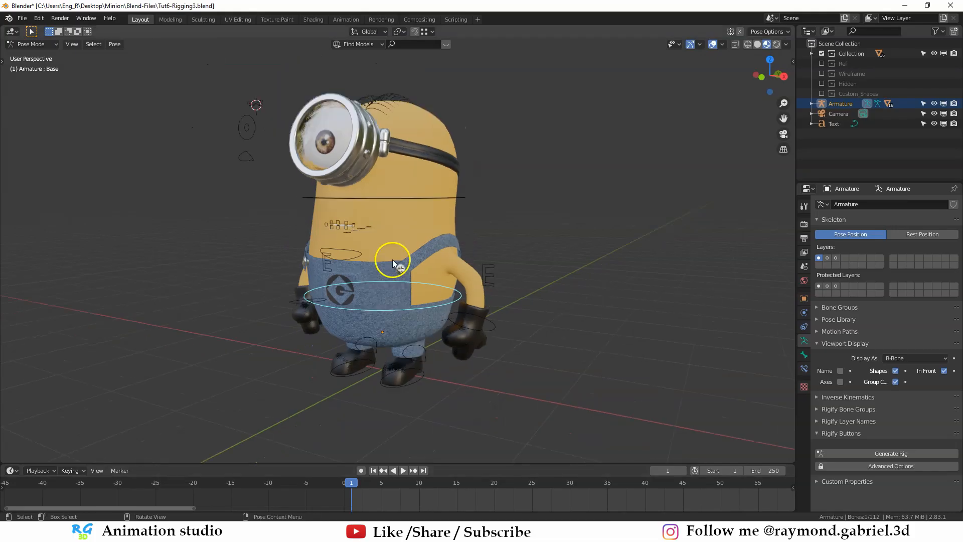
middle_drag(392, 260, 393, 295)
scroll(393, 296, down, 3)
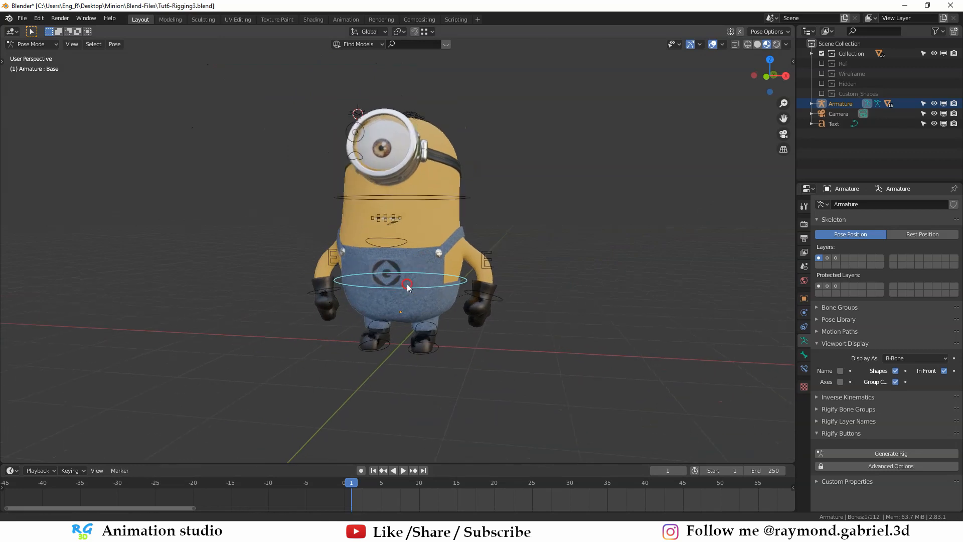
scroll(393, 296, up, 8)
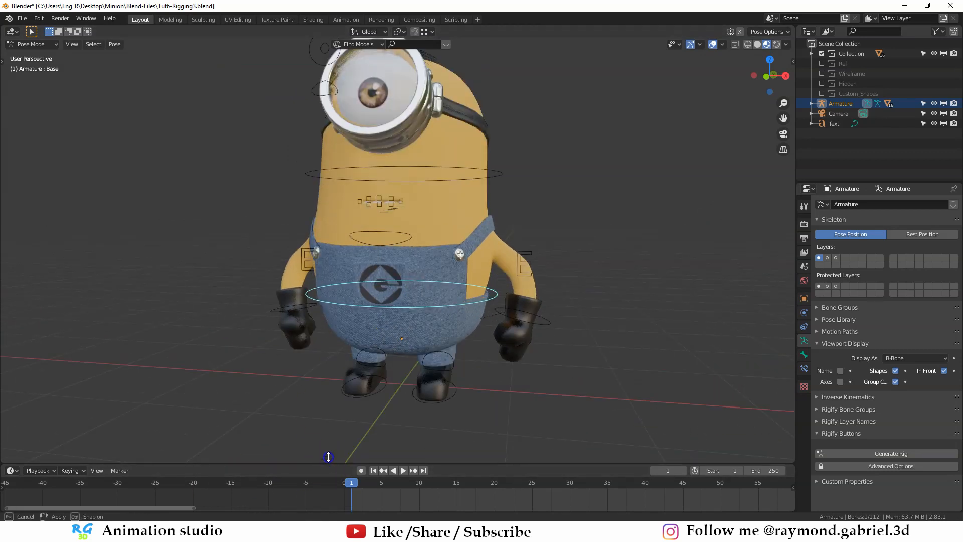
drag(349, 462, 348, 424)
middle_drag(597, 472, 407, 481)
scroll(438, 480, down, 2)
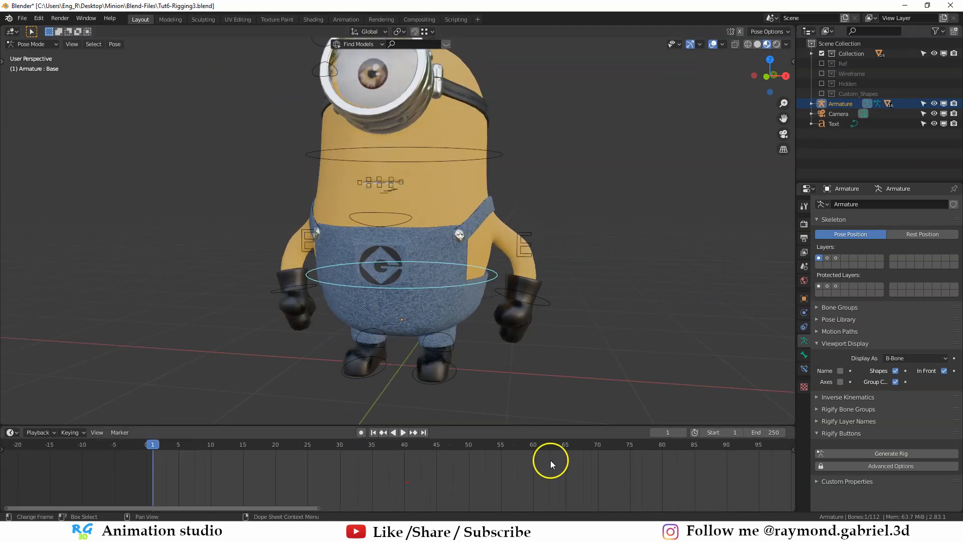
click(717, 432)
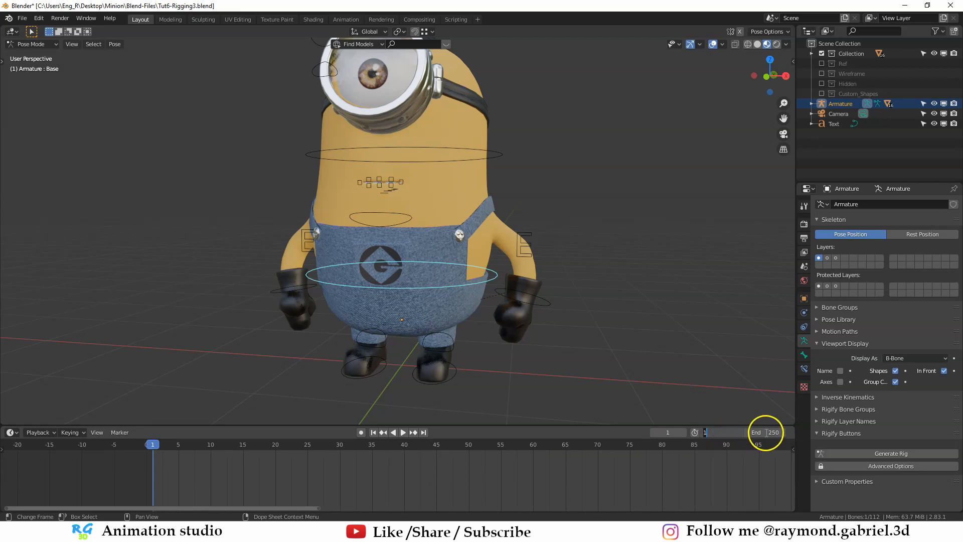
click(765, 433)
click(697, 480)
scroll(707, 489, down, 6)
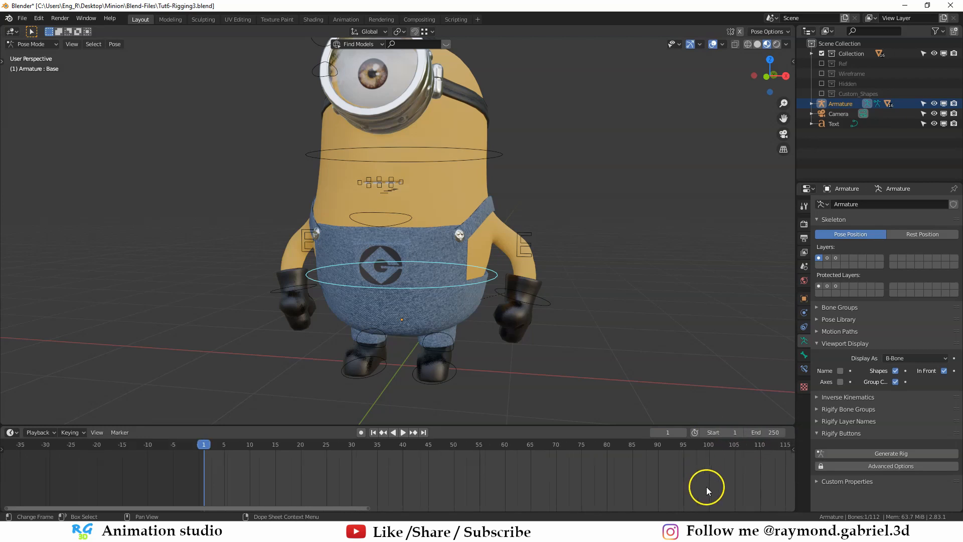
middle_drag(706, 489, 451, 464)
scroll(571, 473, down, 7)
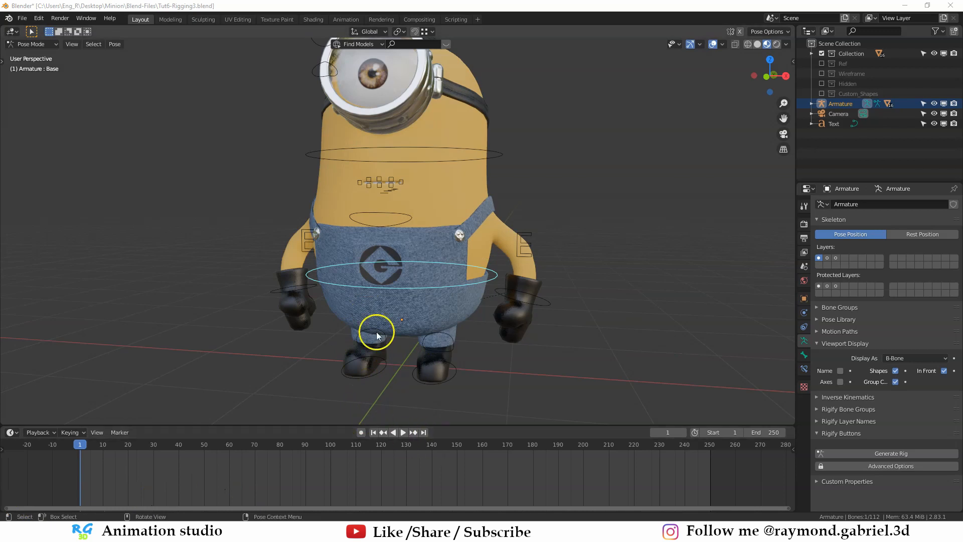
- Set the animation's end frame to 25 and fit the timeline to the shortened frame range
scroll(381, 301, down, 3)
middle_drag(381, 301, 405, 311)
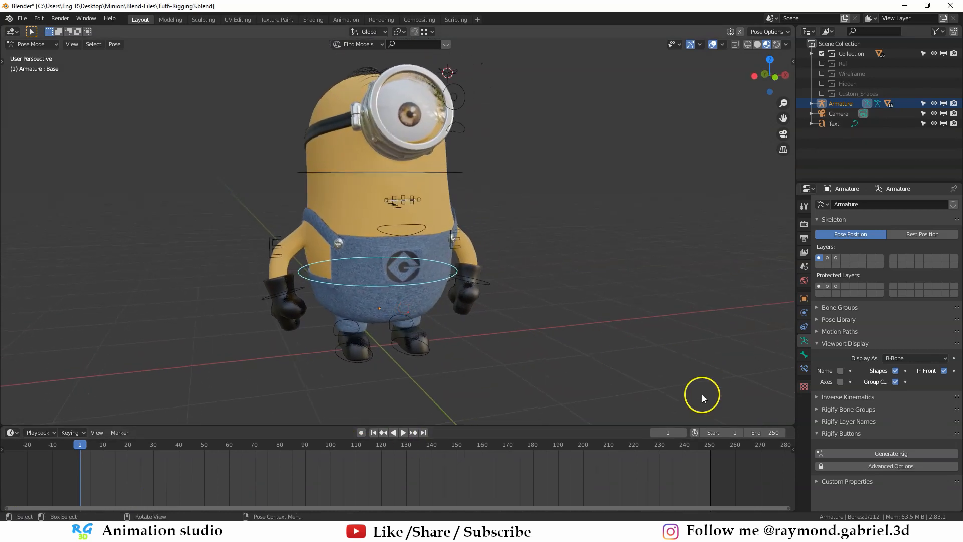
click(761, 433)
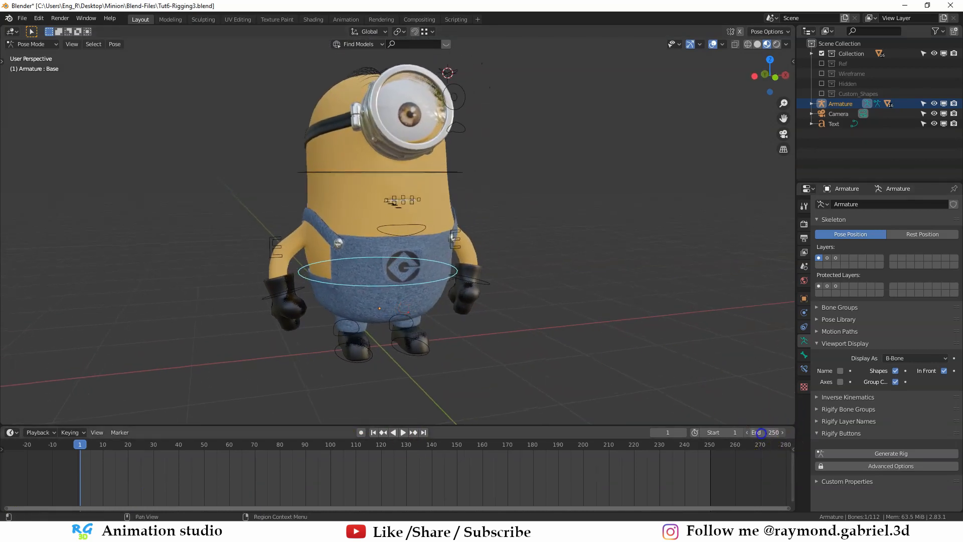
key(Return)
middle_drag(190, 464, 390, 458)
scroll(399, 486, up, 10)
middle_drag(303, 419, 280, 364)
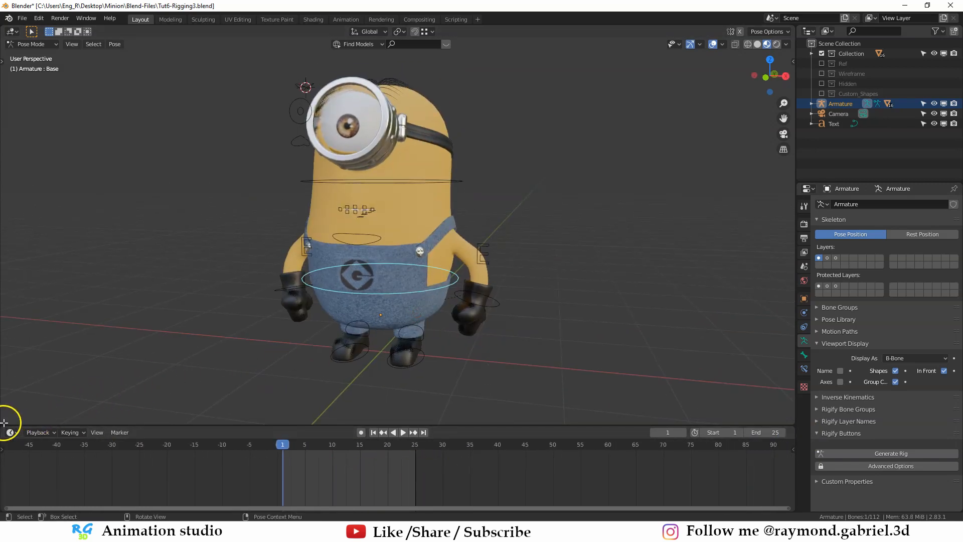
- Split a new area off the lower part of the 3D viewport and make it a Dope Sheet editor
drag(4, 423, 8, 330)
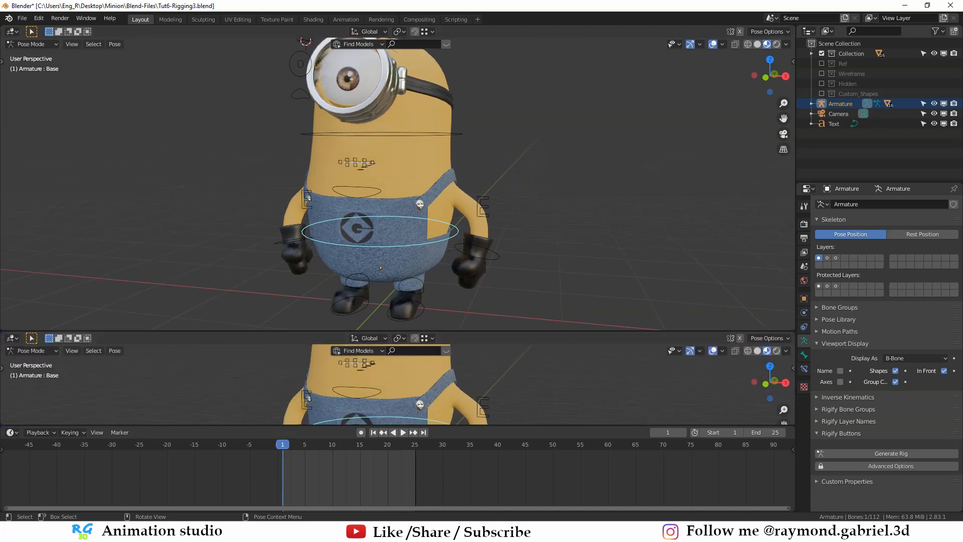
click(17, 338)
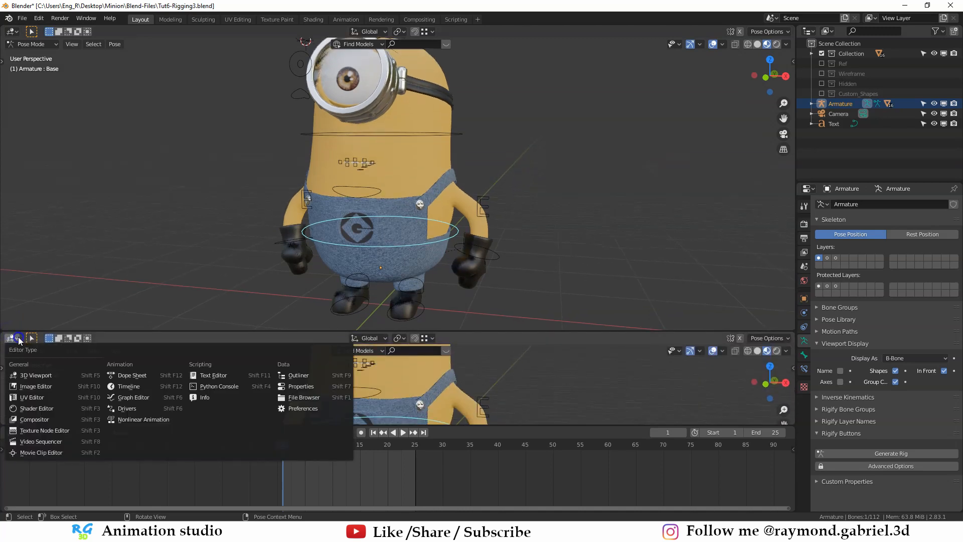
click(130, 375)
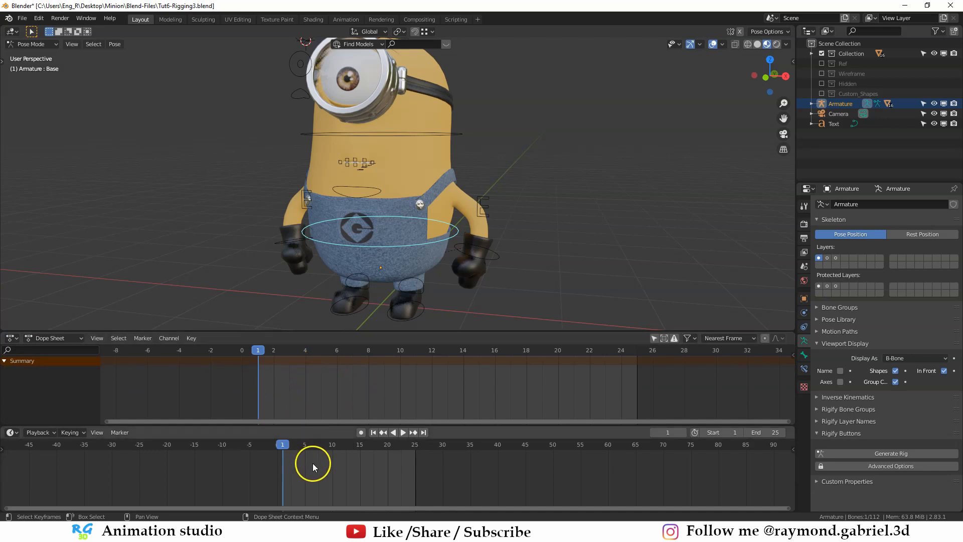
- Examine the minion's legs and the left foot control from the side at frame 1
middle_drag(438, 256, 382, 261)
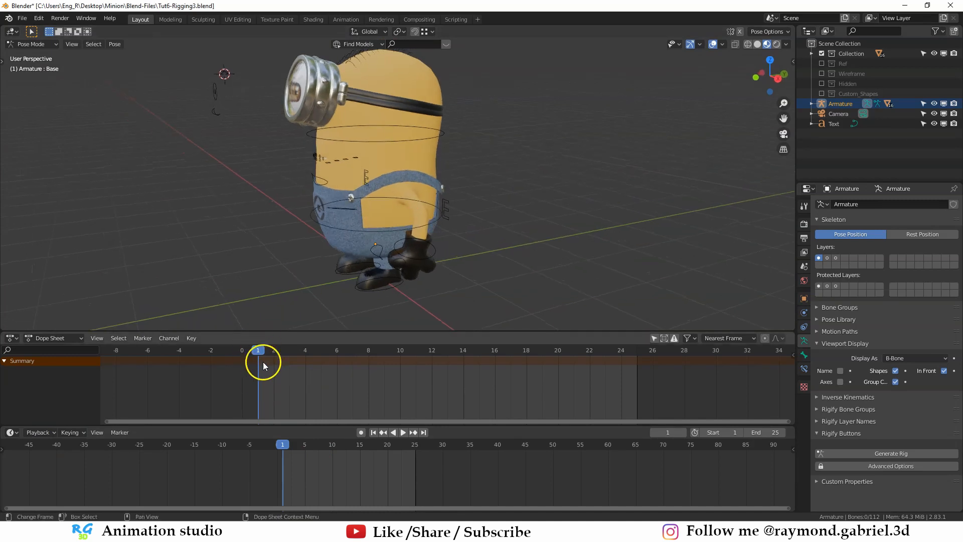
middle_drag(336, 301, 385, 240)
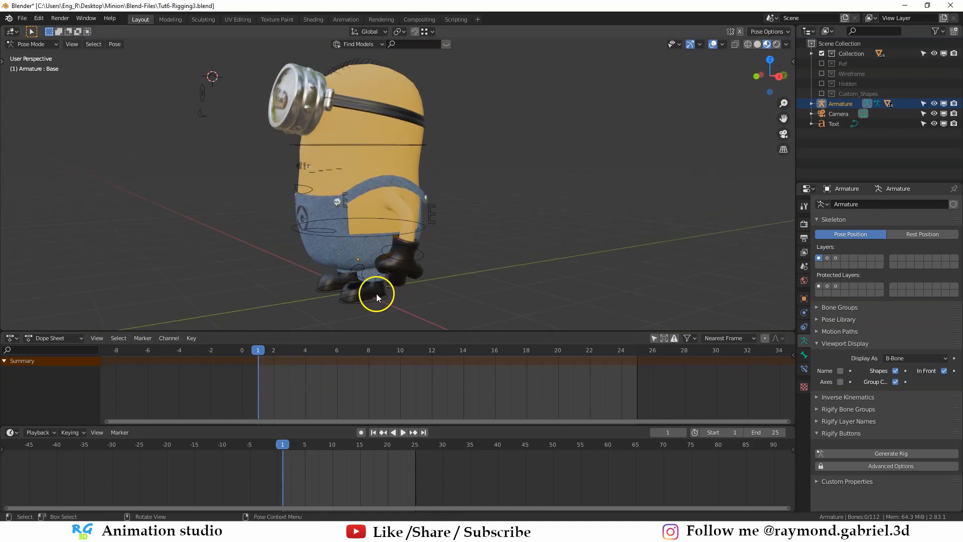
middle_drag(357, 290, 337, 287)
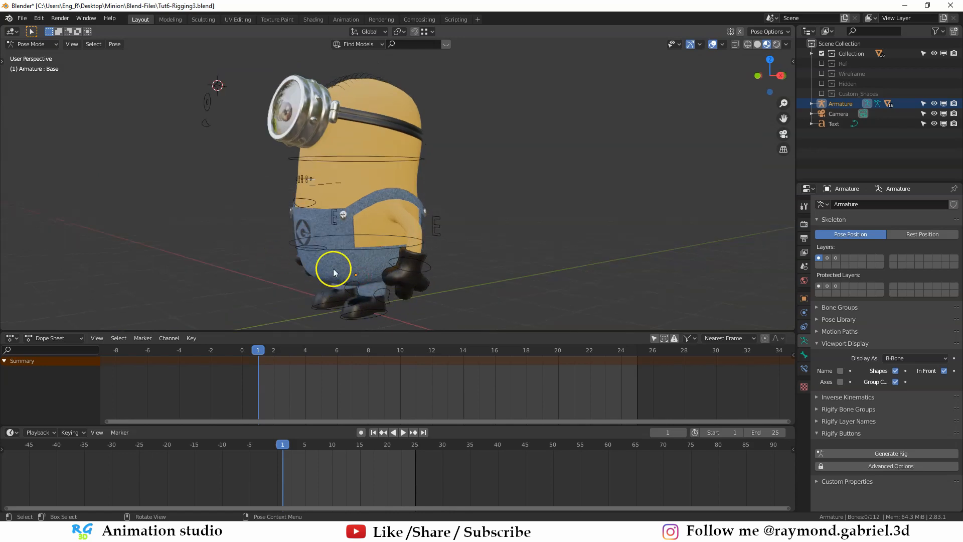
click(371, 315)
middle_drag(384, 314, 379, 297)
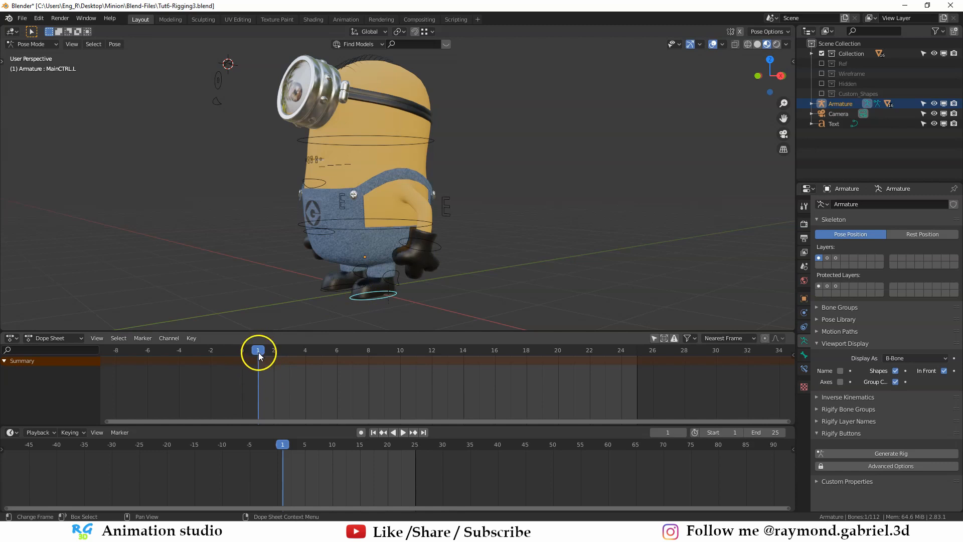
shift+middle_drag(383, 306, 396, 234)
scroll(396, 235, up, 4)
mouse_move(411, 234)
middle_down()
mouse_move(380, 234)
mouse_move(414, 234)
middle_up()
scroll(355, 223, down, 3)
shift+middle_drag(353, 155, 359, 184)
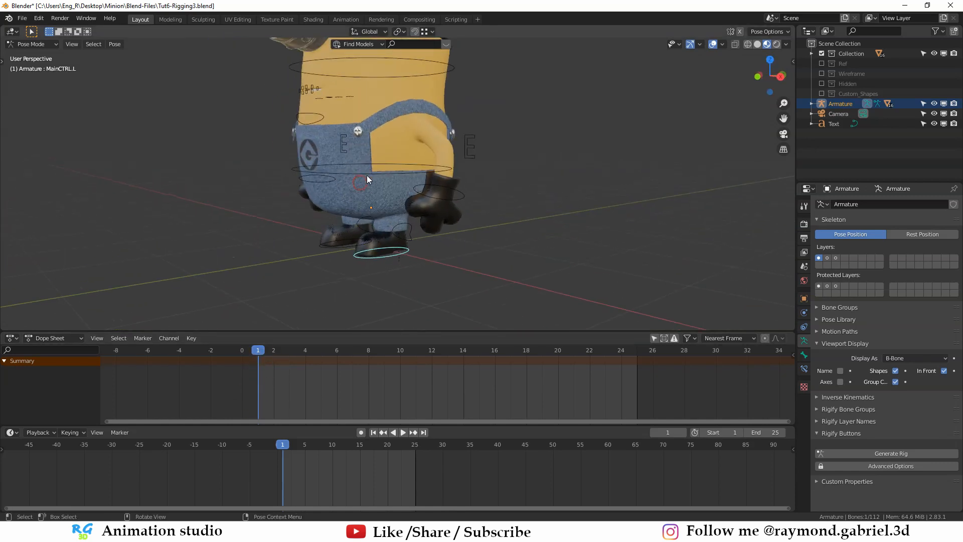
- Move the left foot control MainCTRL.L forward by about -0.22 m along the global Y axis
click(370, 174)
click(387, 256)
scroll(399, 261, down, 1)
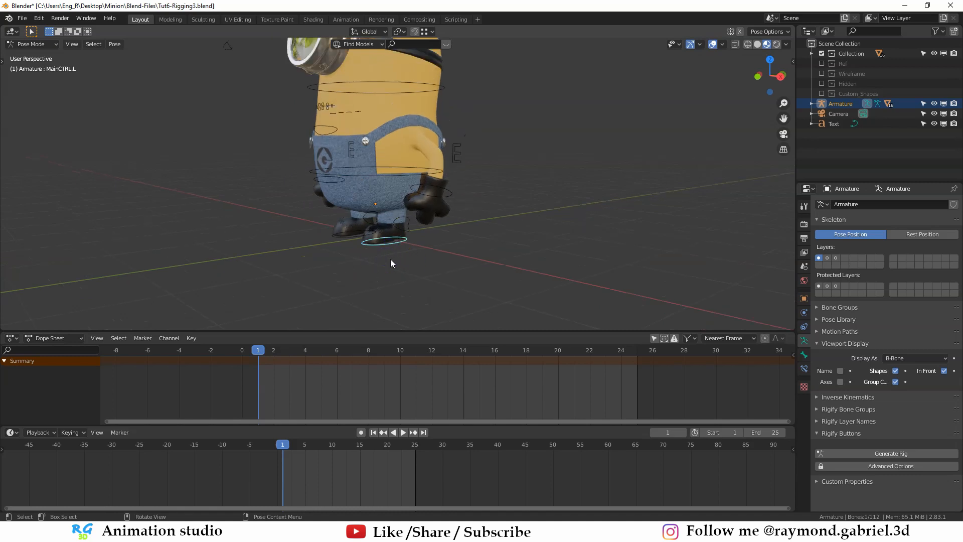
scroll(411, 233, up, 3)
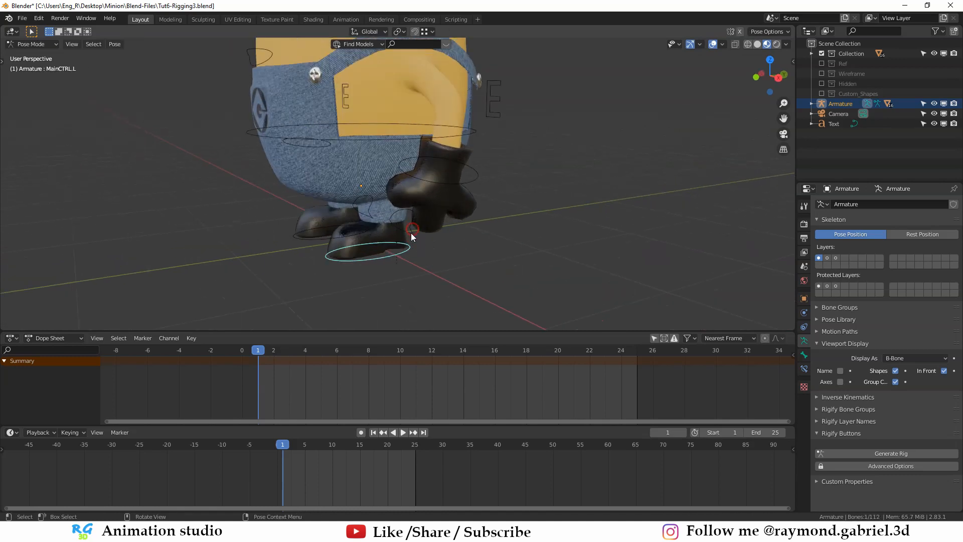
middle_drag(412, 233, 407, 236)
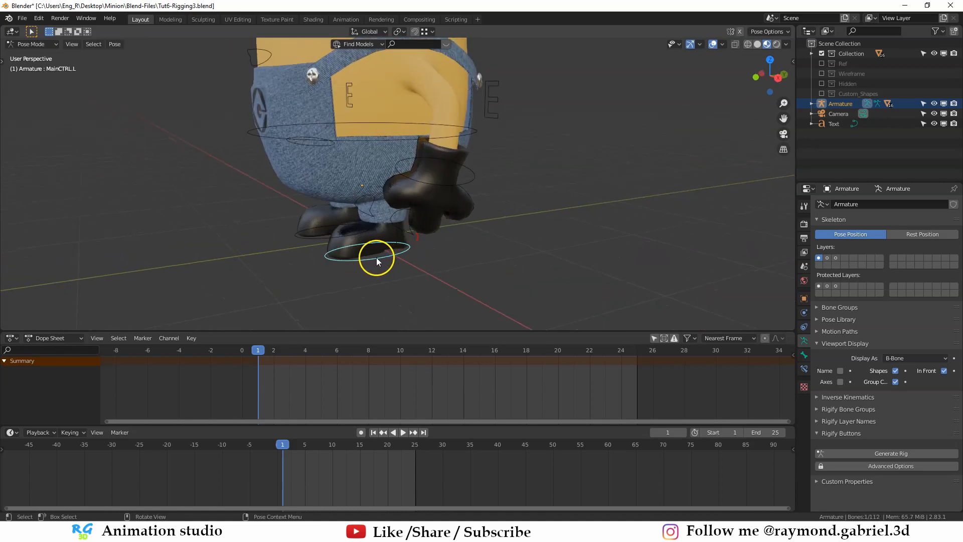
key(g)
key(y)
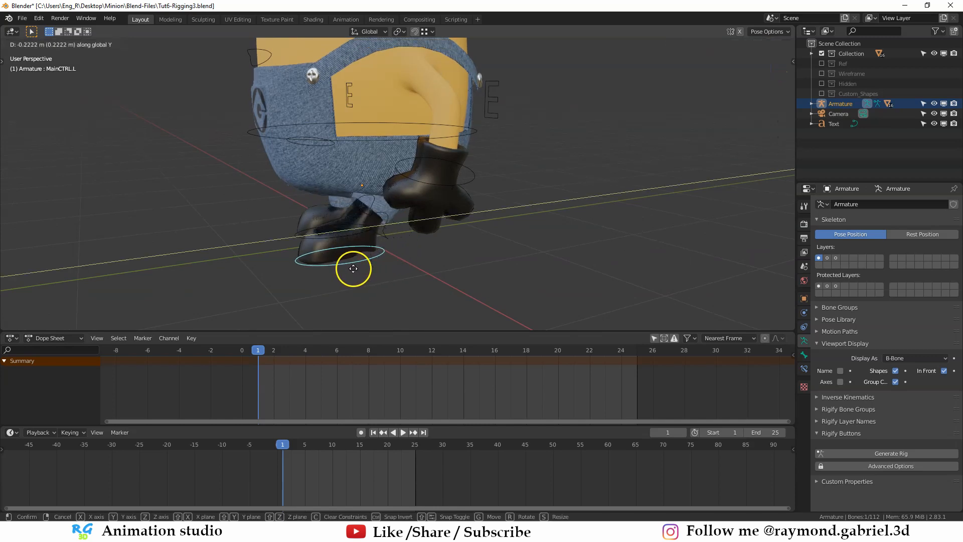
click(351, 266)
- Move the right foot control MainCTRL.R backward by about 0.19 m along the global Y axis
middle_drag(352, 266, 311, 257)
click(401, 247)
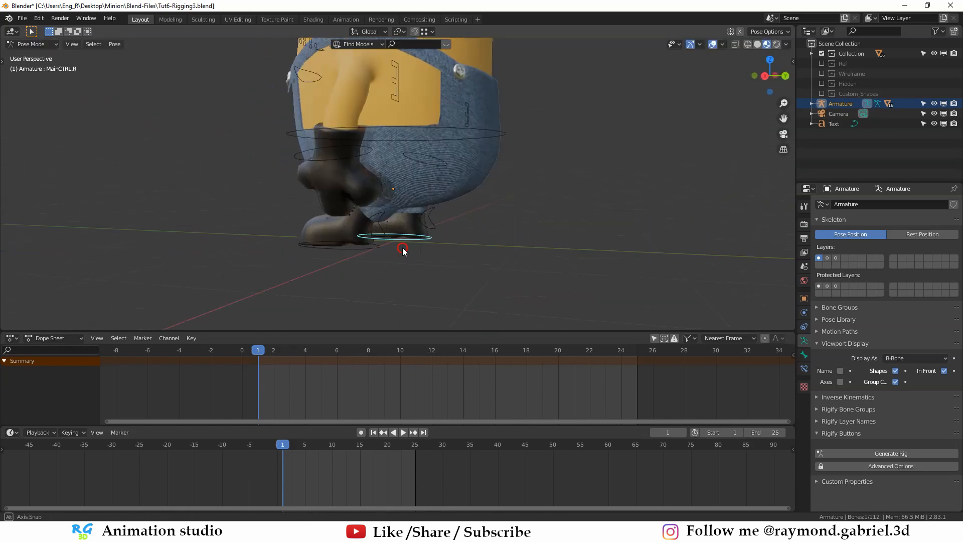
middle_drag(401, 248, 377, 249)
key(g)
key(y)
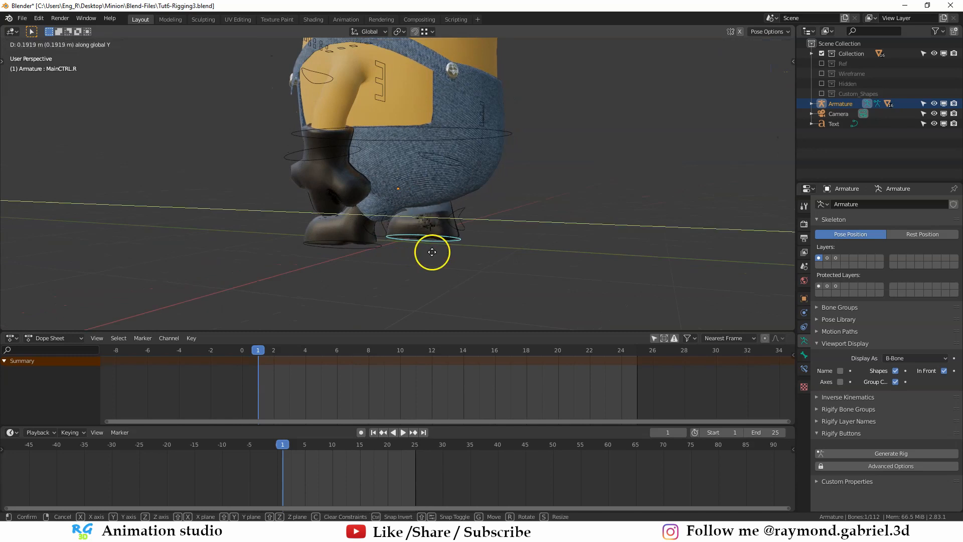
click(434, 250)
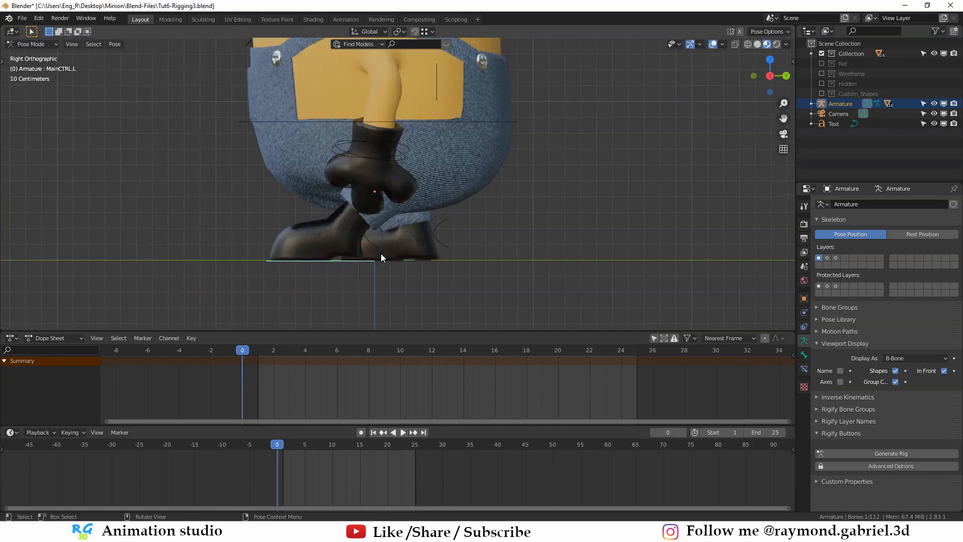
- Rotate the left foot control MainCTRL.L in the right side view so the front foot's toes lift off the ground
key(r)
click(380, 287)
scroll(341, 288, up, 1)
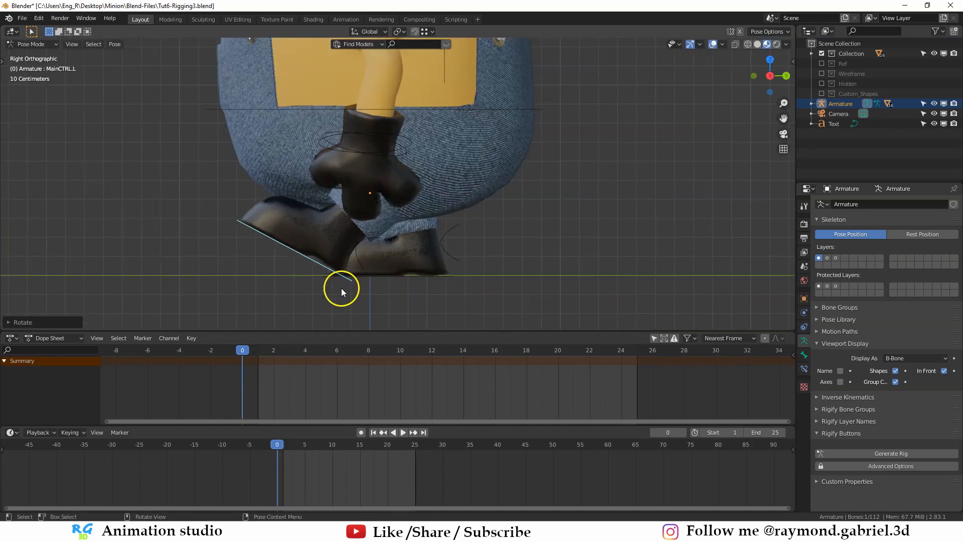
mouse_move(354, 281)
middle_down()
mouse_move(333, 288)
mouse_move(351, 285)
middle_up()
- Rotate the right heel roll control HeelRollCTRL.R to raise the back foot's heel
key(KP_3)
click(456, 258)
middle_drag(456, 260, 441, 275)
middle_drag(419, 235, 450, 233)
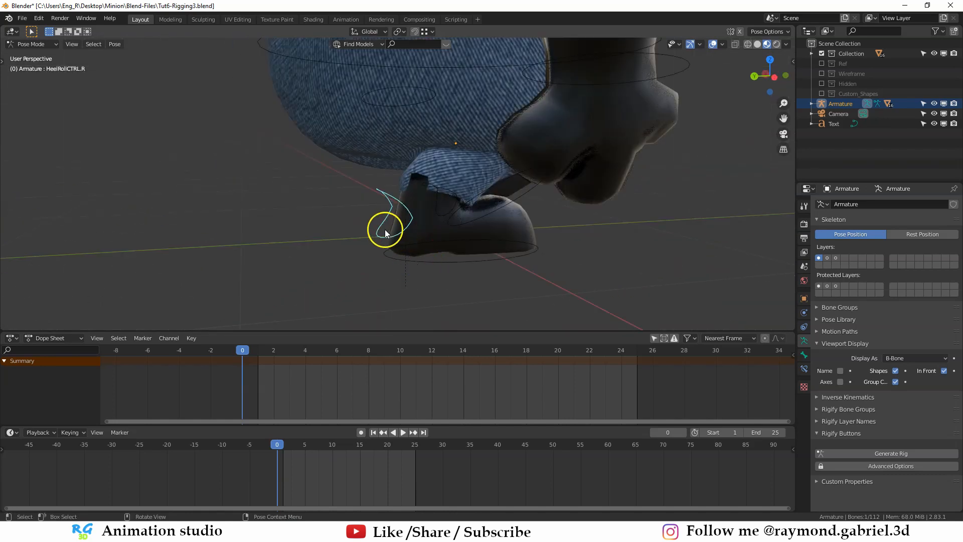
key(r)
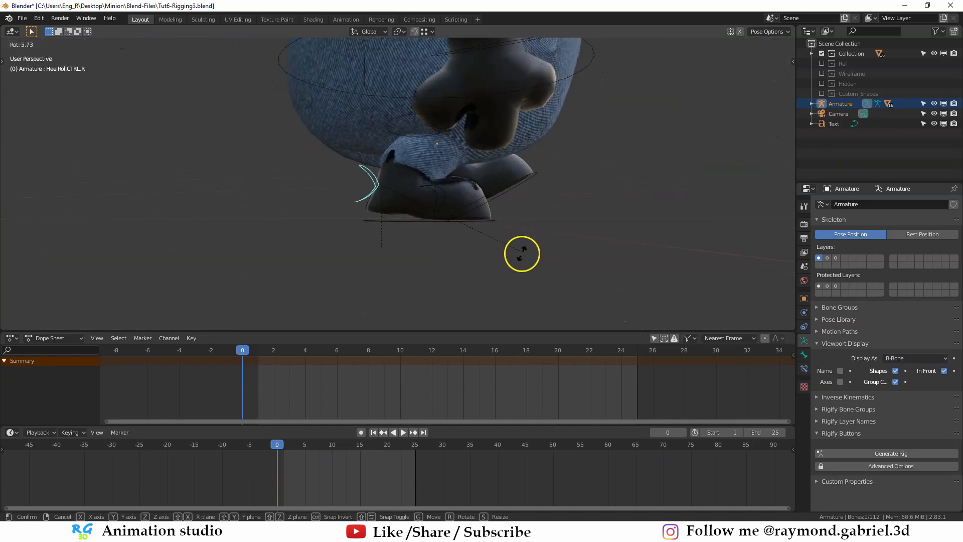
click(473, 280)
- Adjust the right foot control MainCTRL.R along the global Y axis
middle_drag(503, 260, 459, 230)
click(437, 235)
key(g)
key(y)
click(422, 236)
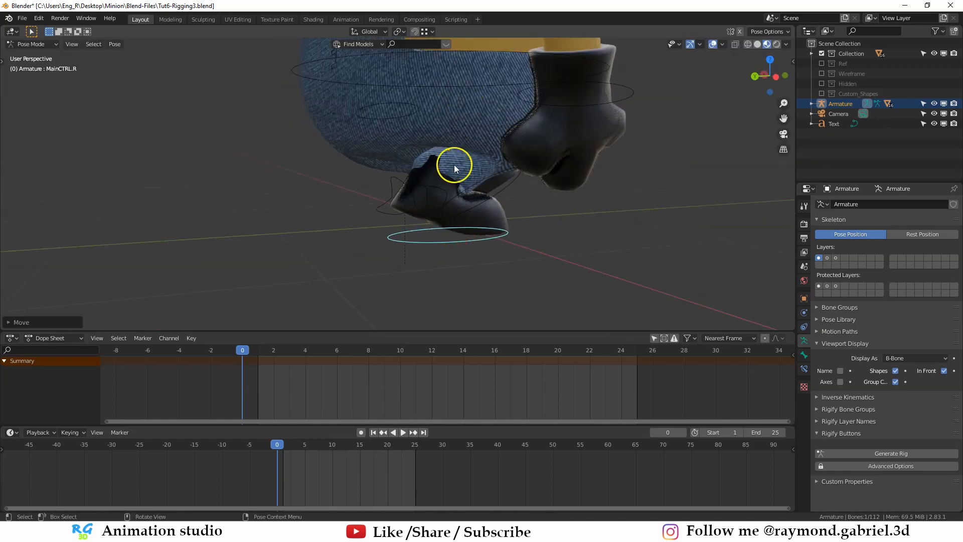
- Leave Pose Mode and open the denim overalls mesh Cube.007 in Edit Mode near the right trouser leg
middle_drag(454, 168, 382, 196)
key(ctrl+Tab)
click(387, 207)
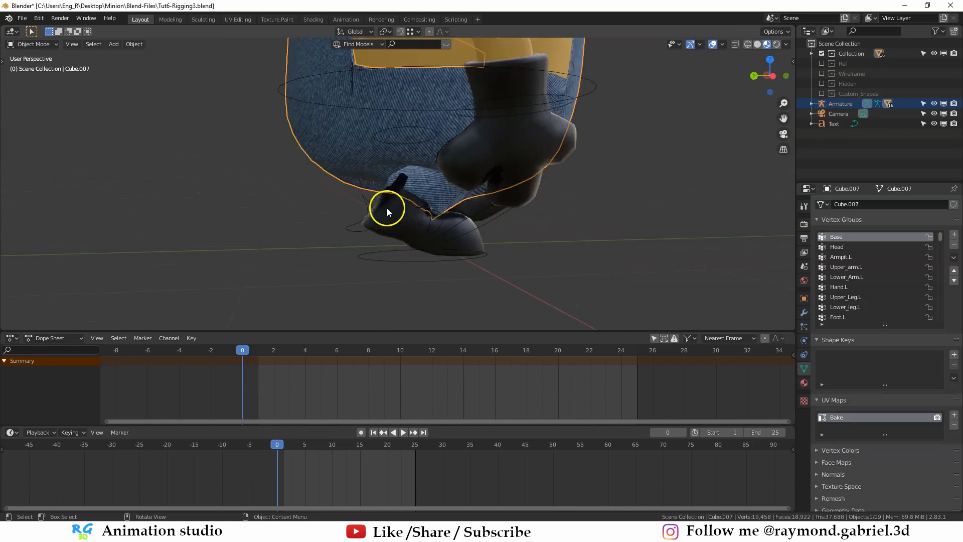
scroll(402, 167, up, 2)
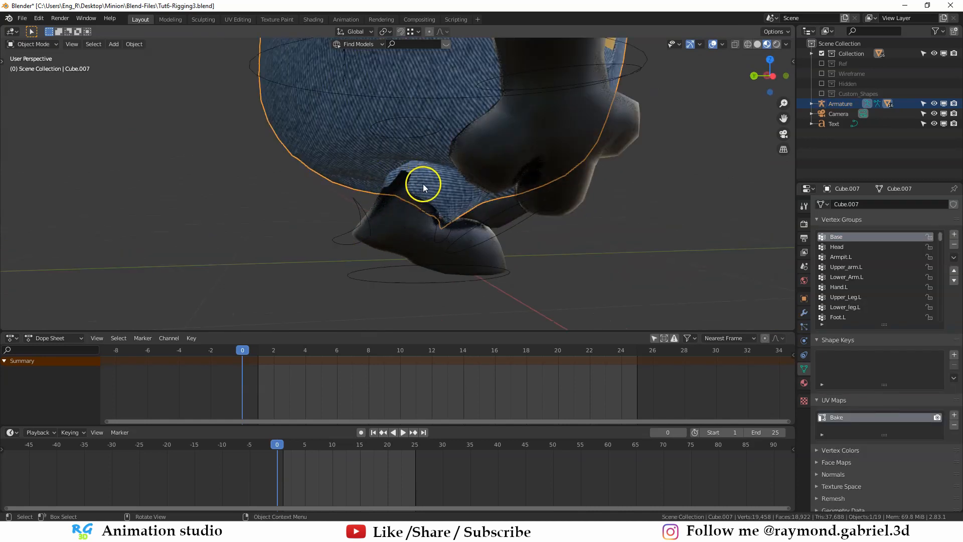
middle_drag(423, 183, 385, 224)
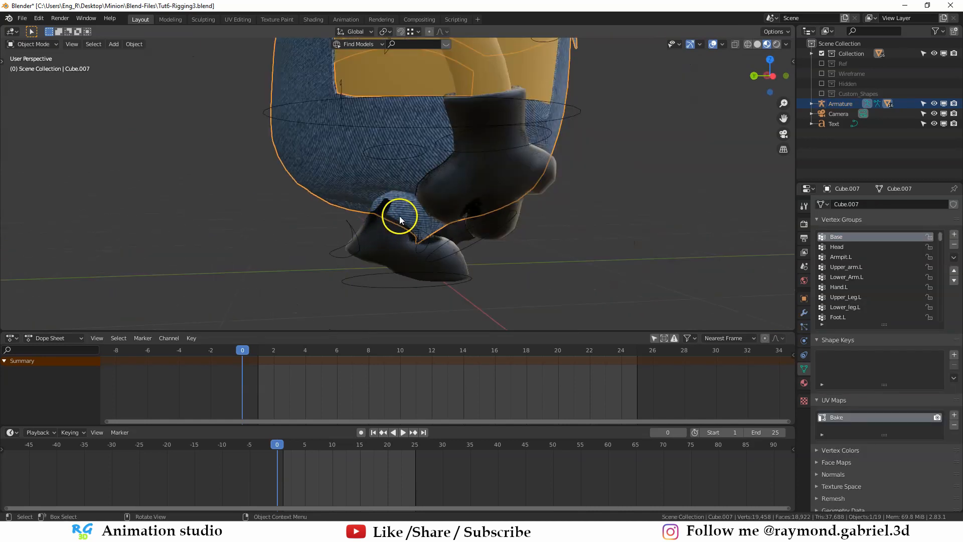
scroll(401, 217, up, 1)
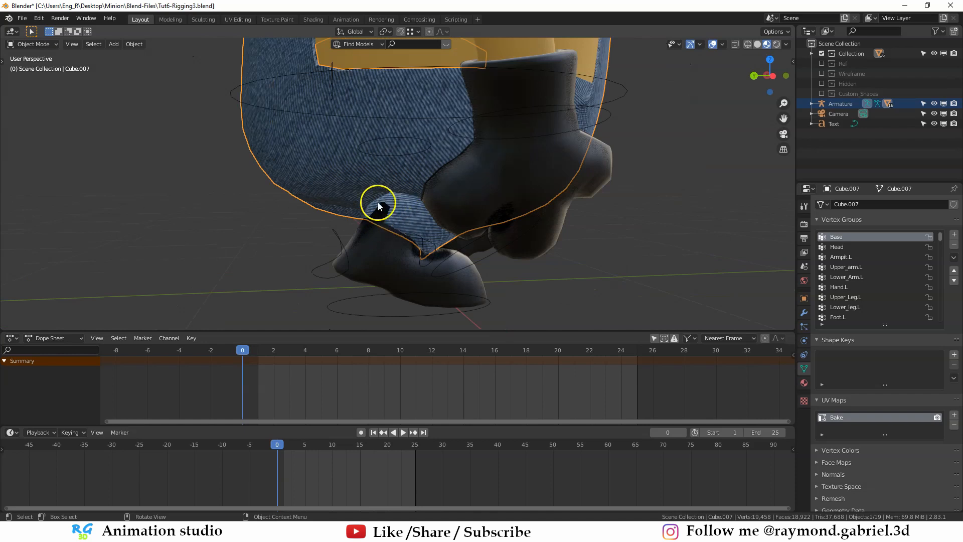
key(Tab)
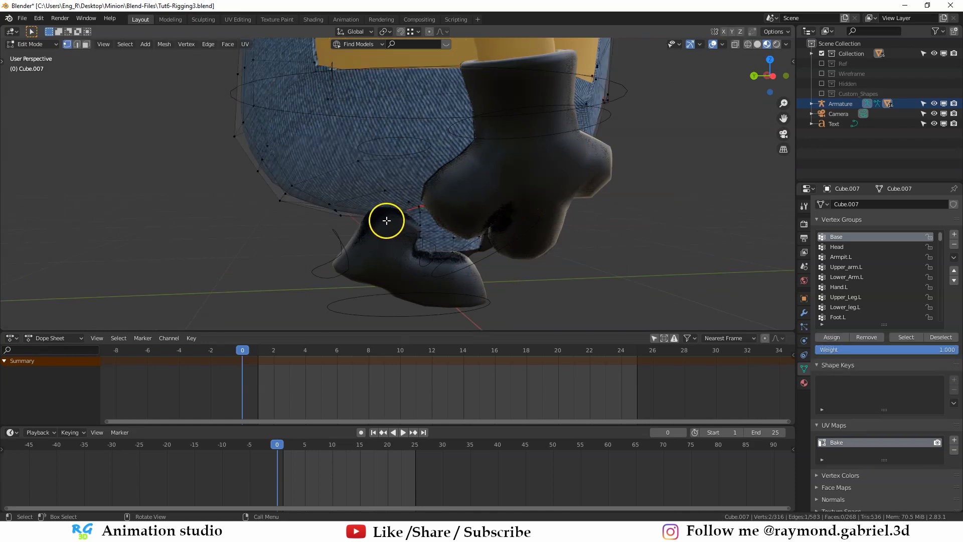
- Select the right trouser leg's bottom edge loop and scale it up slightly with proportional editing
alt+click(442, 254)
click(593, 248)
alt+click(441, 253)
middle_drag(503, 263, 476, 256)
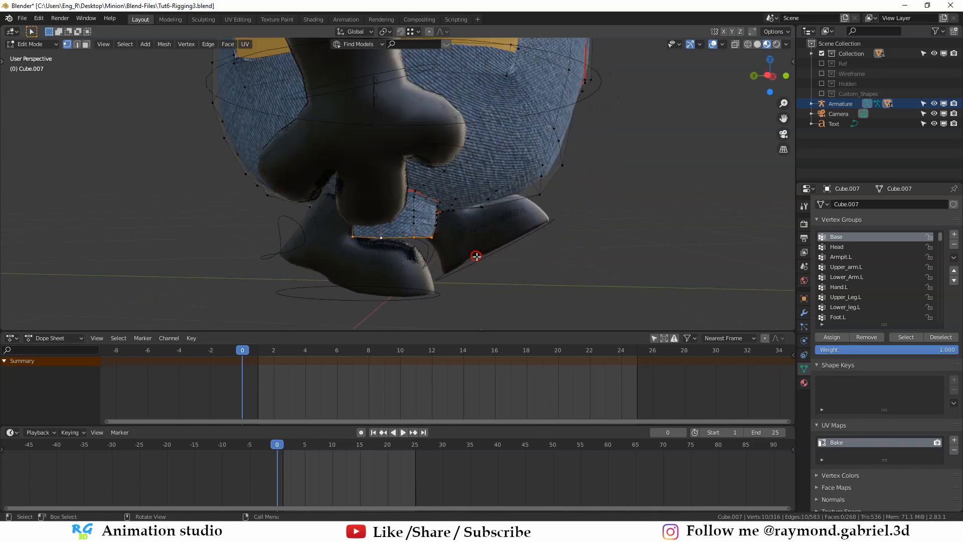
middle_drag(417, 252, 372, 247)
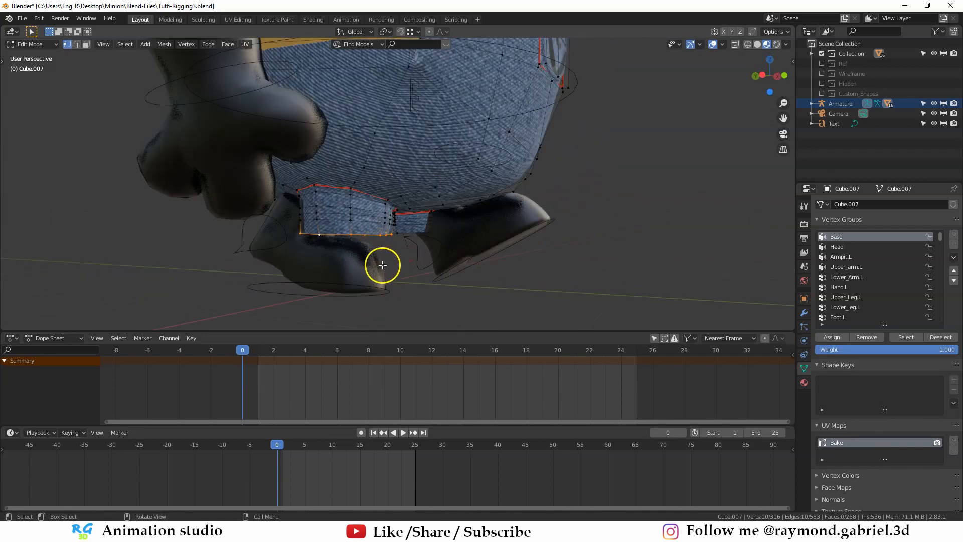
key(o)
key(s)
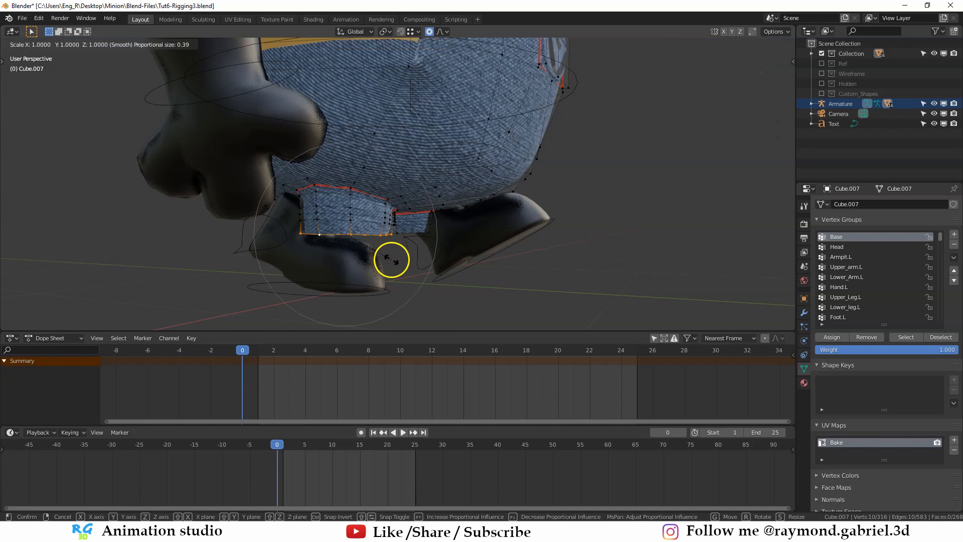
click(392, 266)
key(Tab)
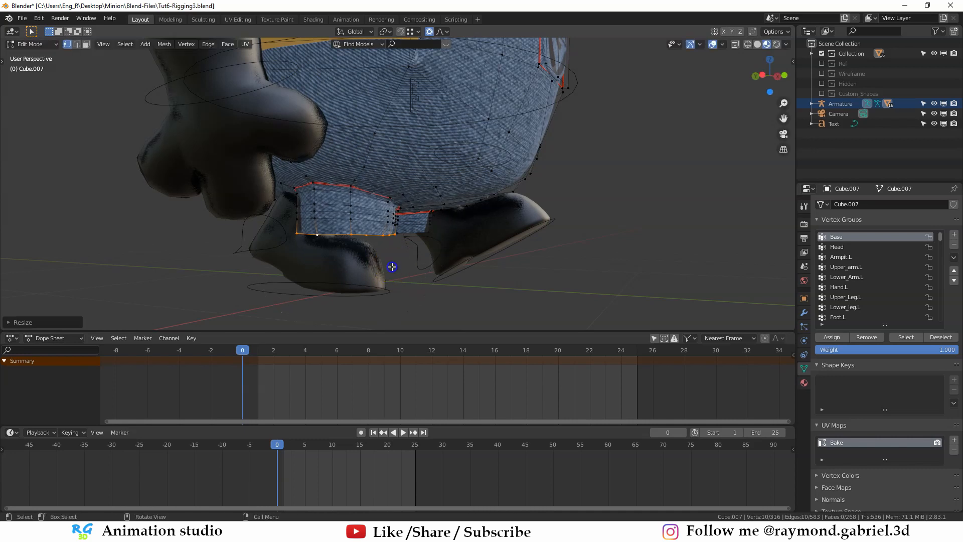
- Scale the left trouser leg's bottom edge loop with proportional editing and leave Edit Mode
middle_drag(389, 266, 416, 253)
middle_drag(425, 219, 400, 215)
key(Tab)
scroll(388, 216, up, 2)
alt+click(409, 254)
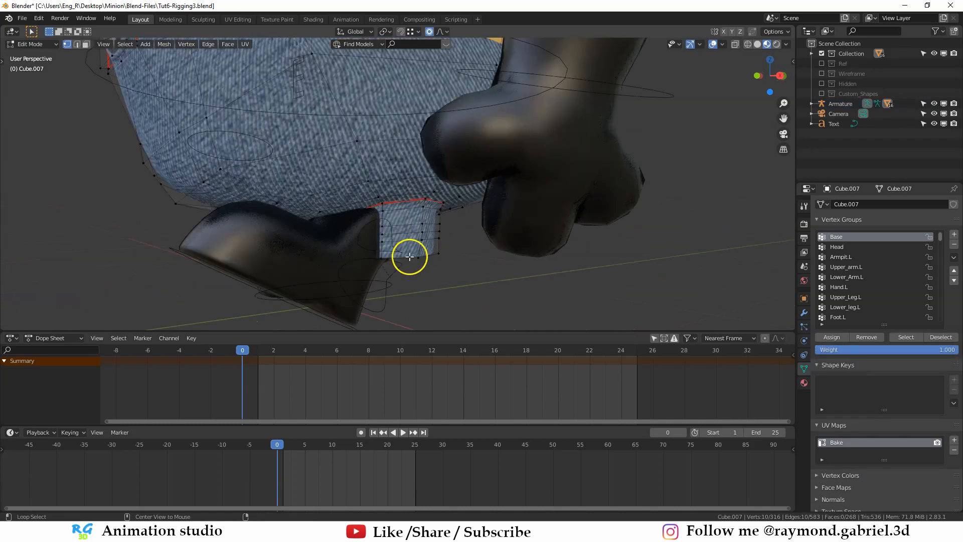
middle_drag(426, 266, 434, 277)
key(s)
middle_drag(433, 283, 456, 264)
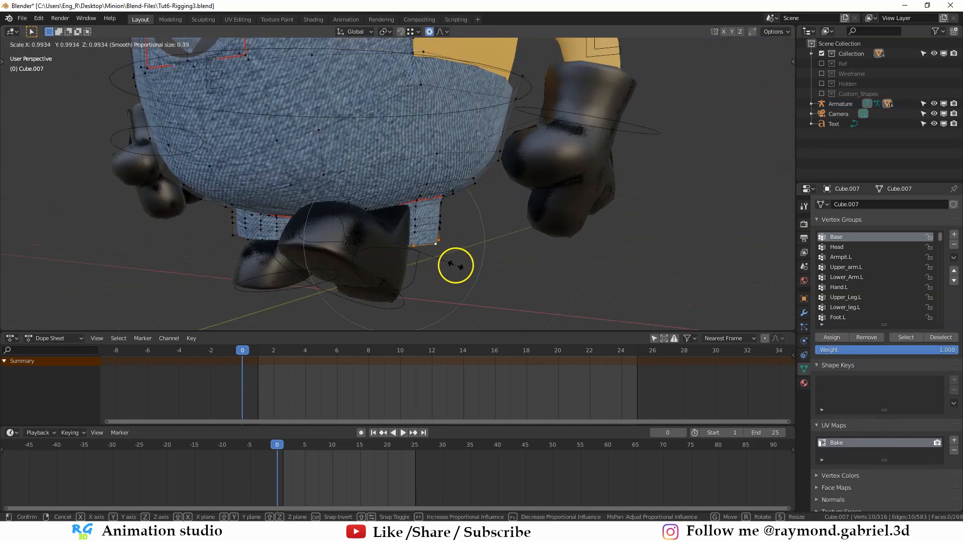
click(455, 266)
key(Tab)
- Move MainCTRL.R backward by about 0.03 m along global Y and fine-tune the foot spacing along the same axis
middle_drag(384, 255, 276, 215)
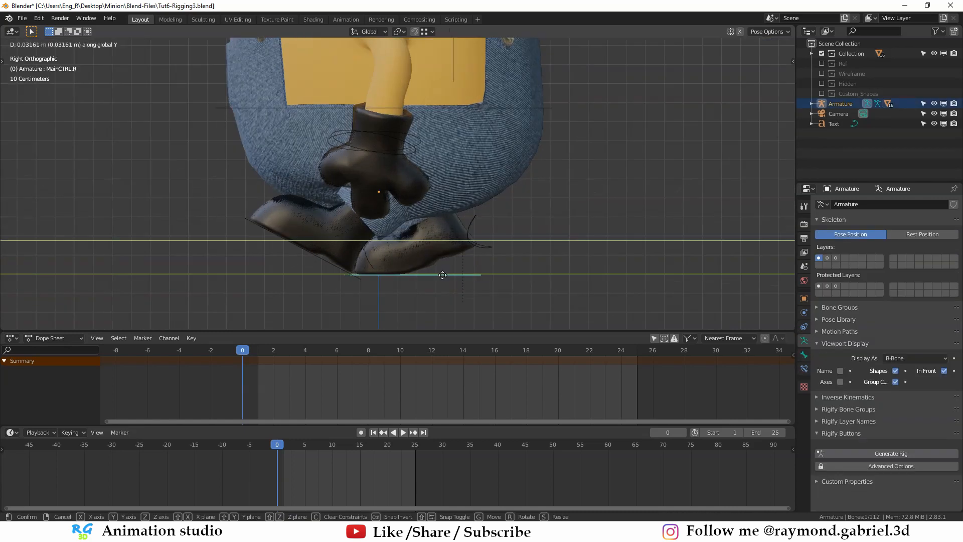
click(442, 274)
middle_drag(441, 274, 342, 271)
key(g)
key(y)
click(451, 254)
- Select the right heel roll control HeelRollCTRL.R and rotate it to adjust the back foot's heel lift
click(348, 252)
key(r)
click(382, 243)
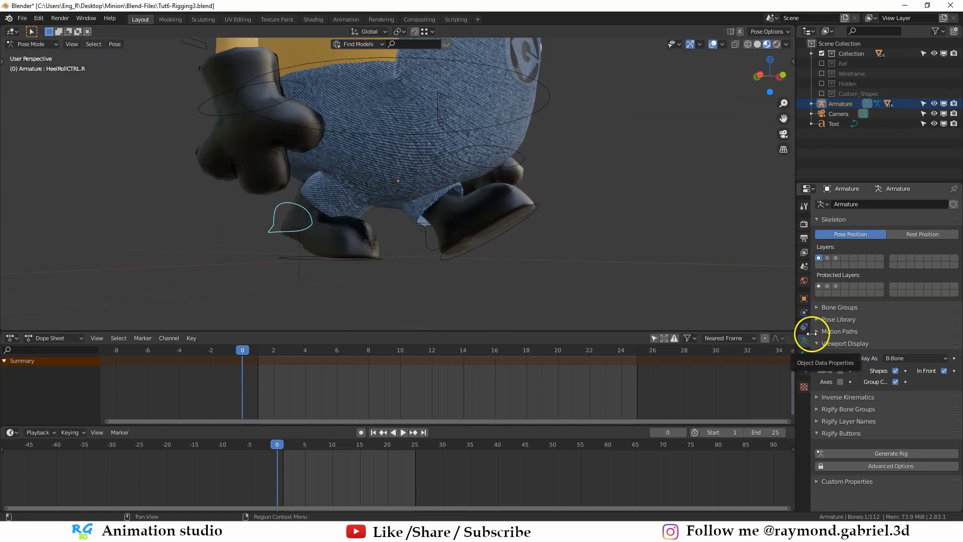
- Show the second bone layer alongside the first, select the Heel.R.001 bone in wireframe and open its bone constraints
shift+click(826, 257)
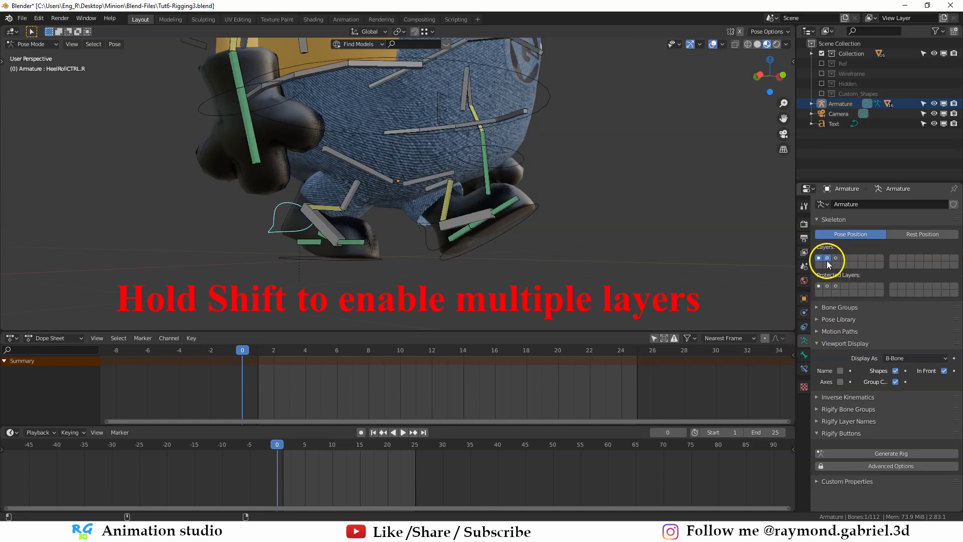
scroll(516, 207, up, 5)
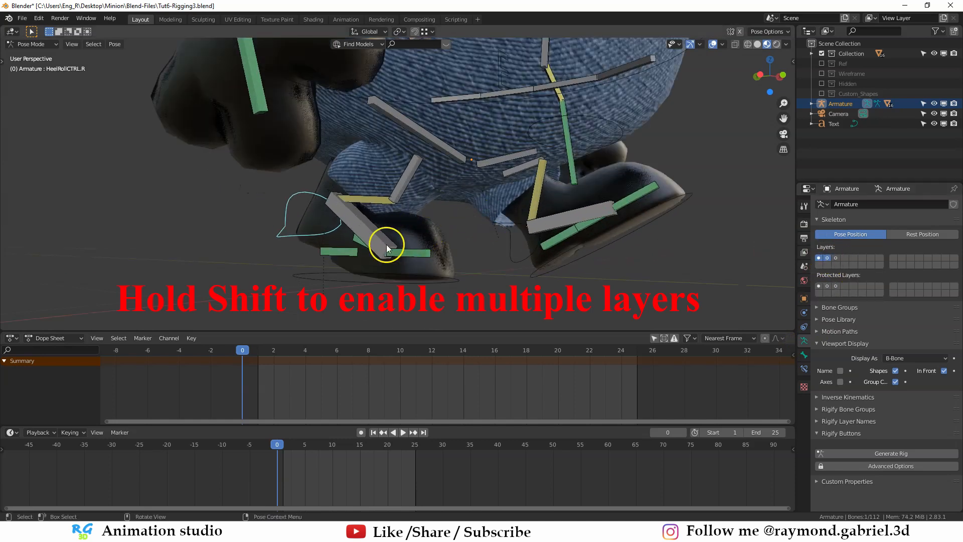
mouse_move(386, 244)
middle_down()
mouse_move(404, 208)
mouse_move(393, 204)
mouse_move(457, 226)
middle_up()
key(shift+z)
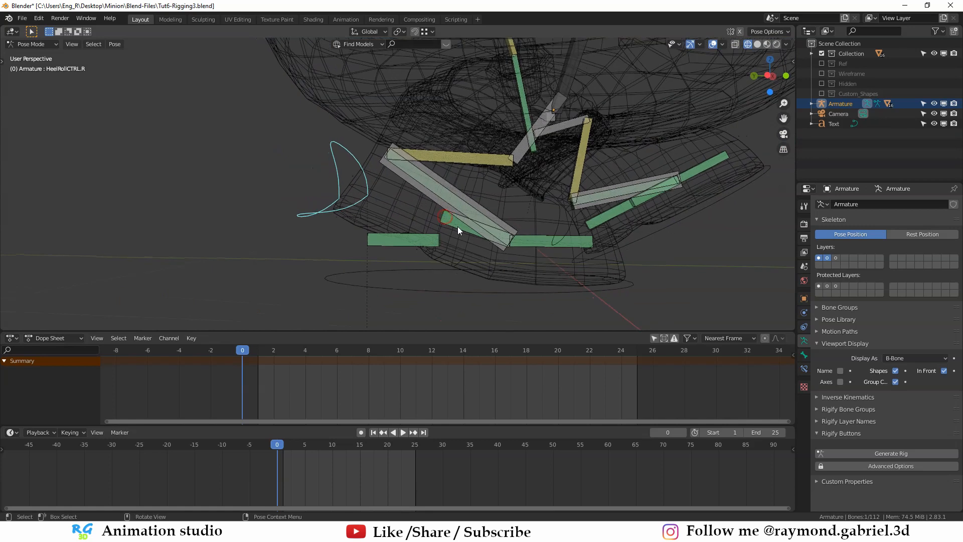
click(457, 227)
click(804, 368)
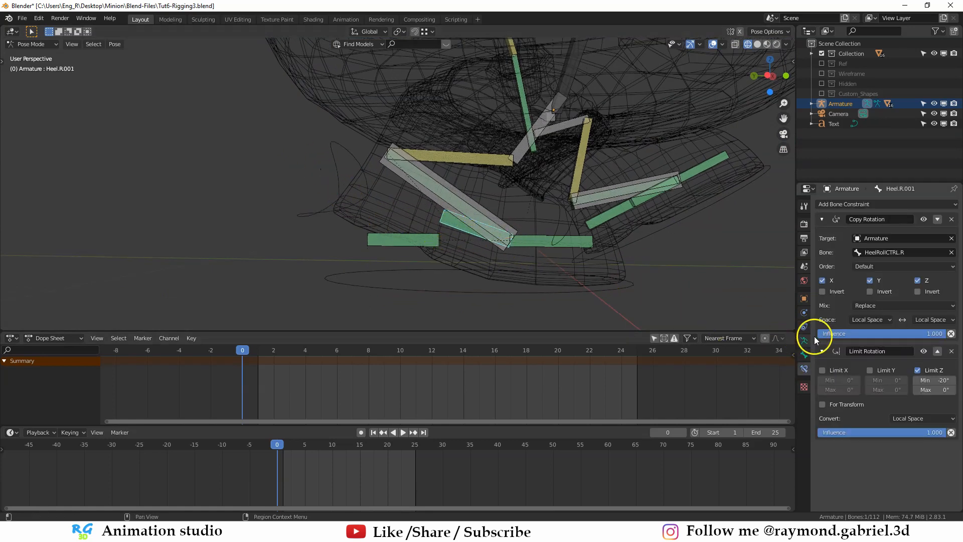
- Set the Limit Rotation minimum Z of Heel.R.001 to -25°, leave wireframe display, and lower the limit further to -40°
click(944, 381)
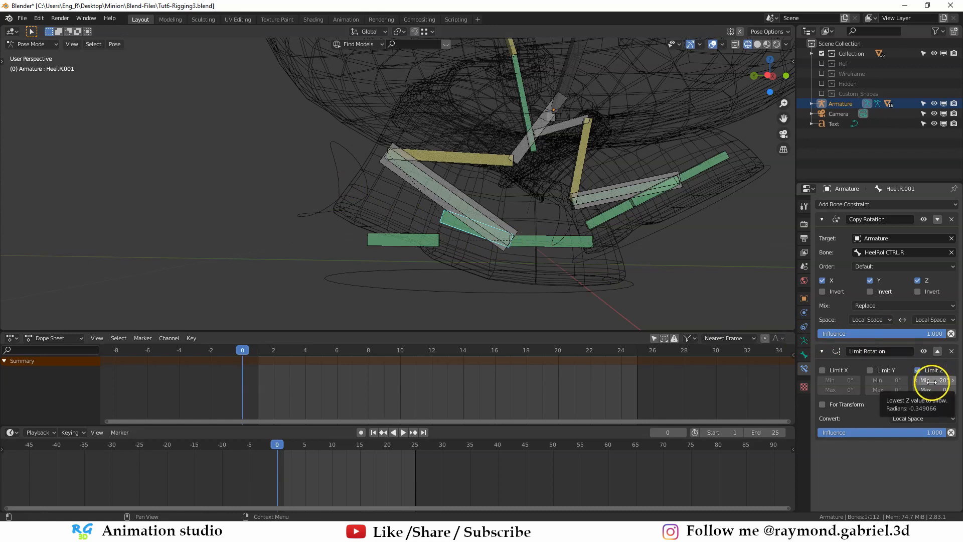
text(-20d)
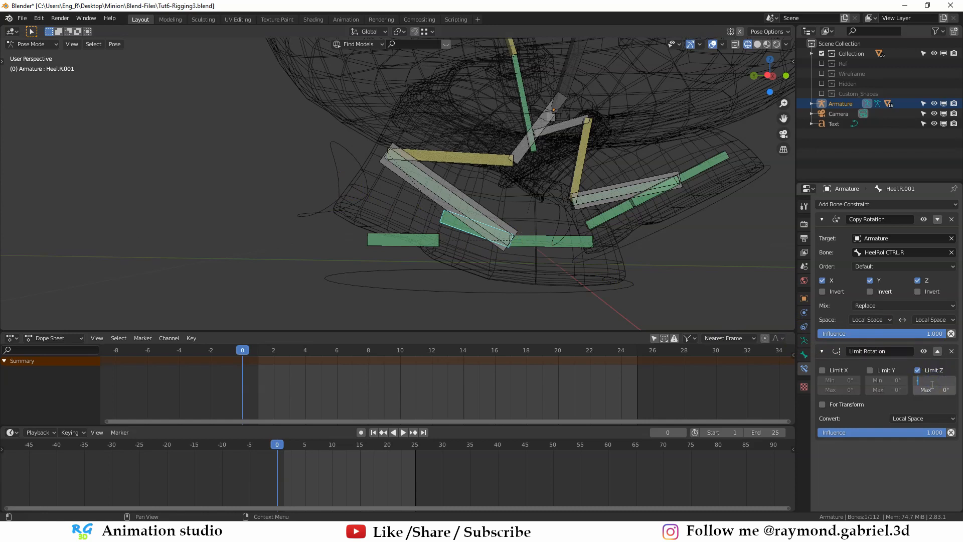
text(5)
key(Return)
key(shift+z)
scroll(491, 218, down, 2)
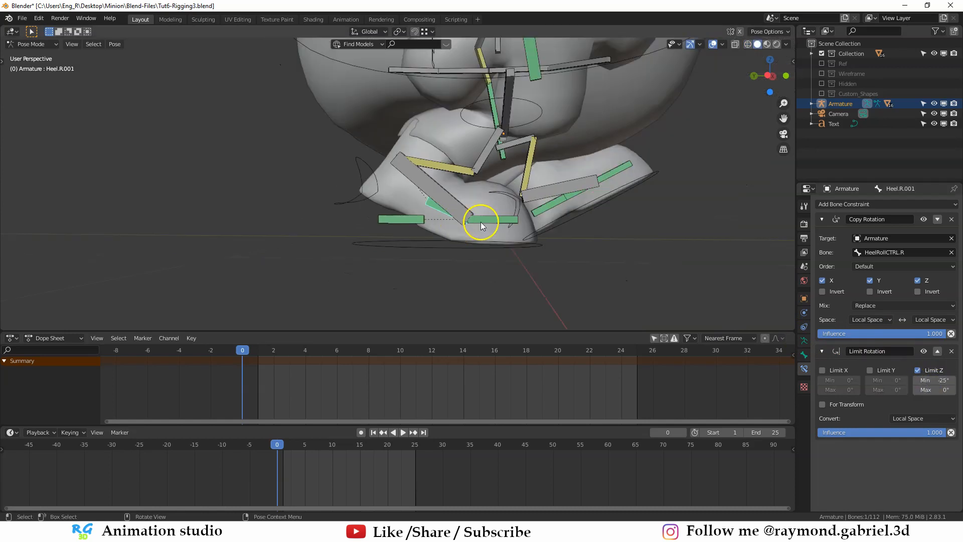
click(935, 380)
text(-40)
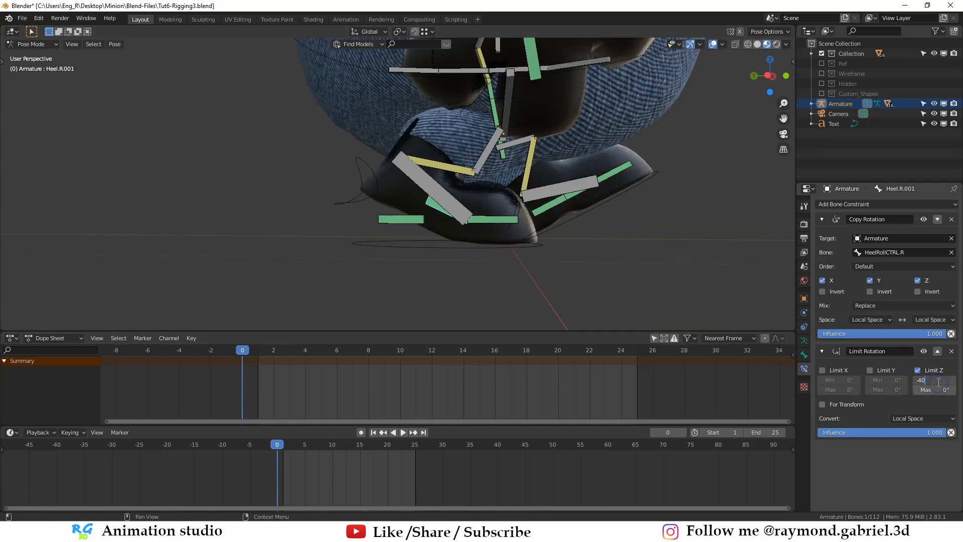
- Rotate HeelRollCTRL.R further within the widened limit to lift the right heel higher
click(349, 204)
key(r)
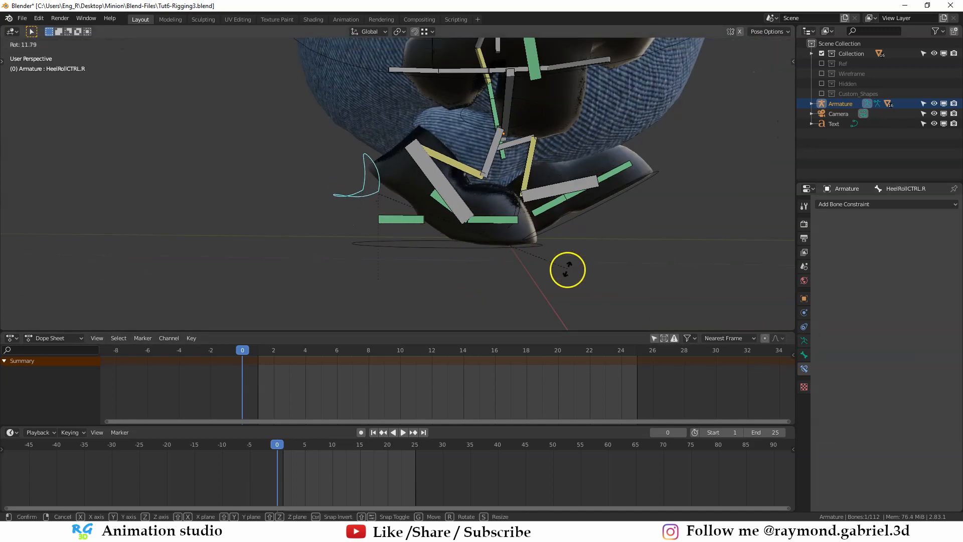
click(597, 255)
scroll(609, 253, down, 2)
middle_drag(608, 249, 378, 229)
key(r)
click(555, 218)
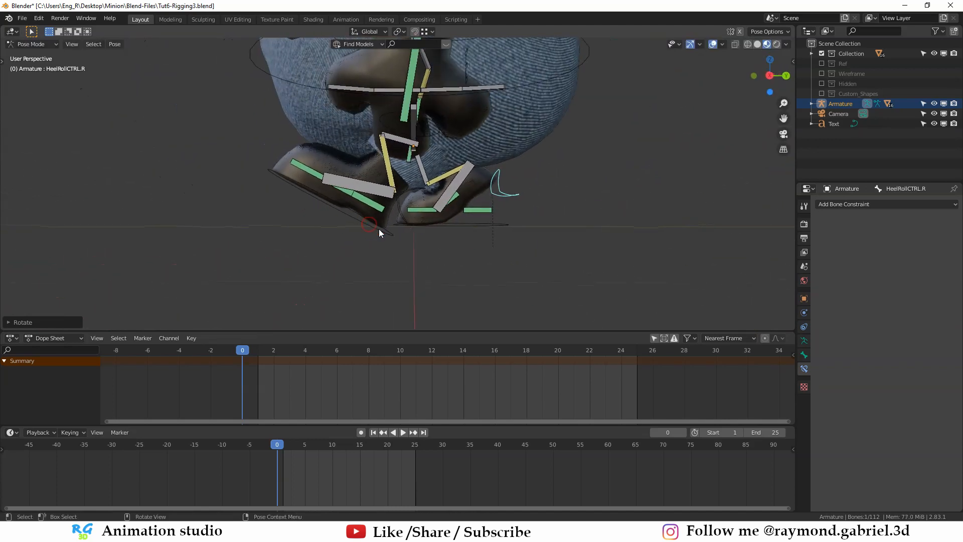
- Select the Heel.L.001 bone and set its Limit Rotation maximum Z to 40°
click(379, 229)
scroll(372, 244, up, 1)
scroll(337, 208, up, 1)
click(320, 198)
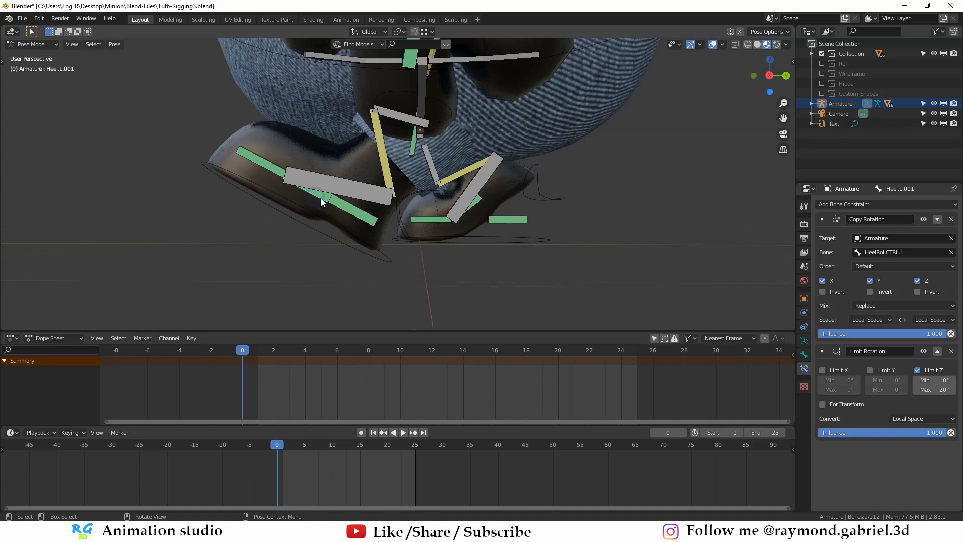
click(946, 389)
text(40)
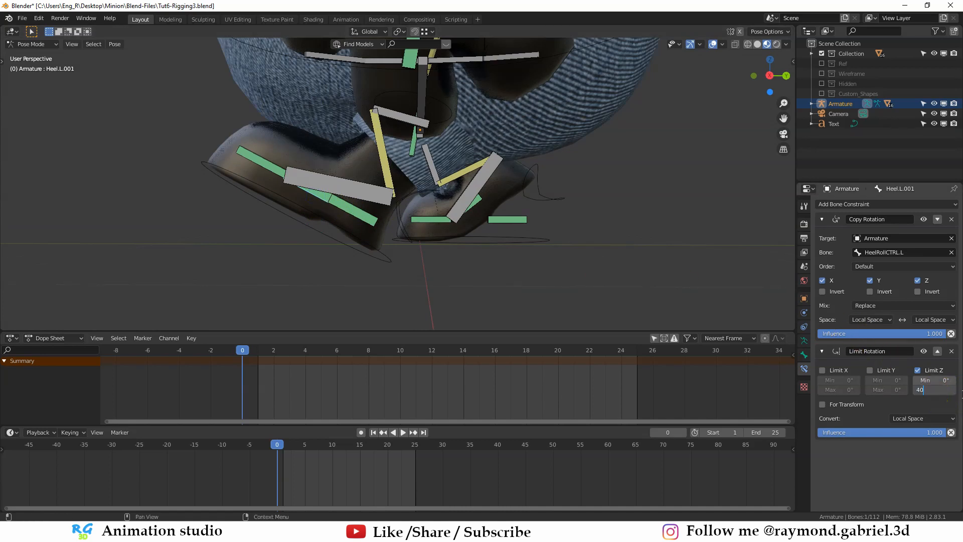
key(Return)
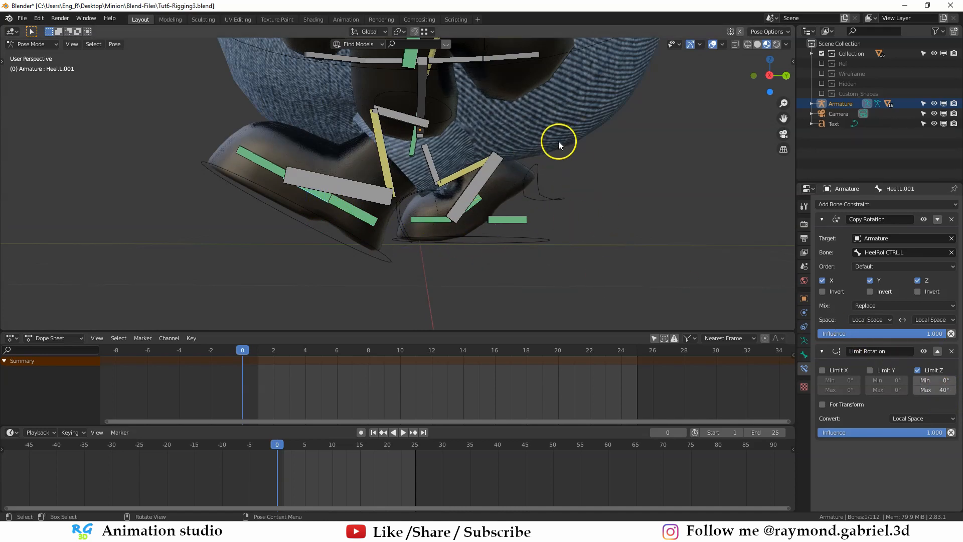
- Switch the armature back to Object Mode and deselect everything
scroll(543, 206, down, 1)
key(ctrl+Tab)
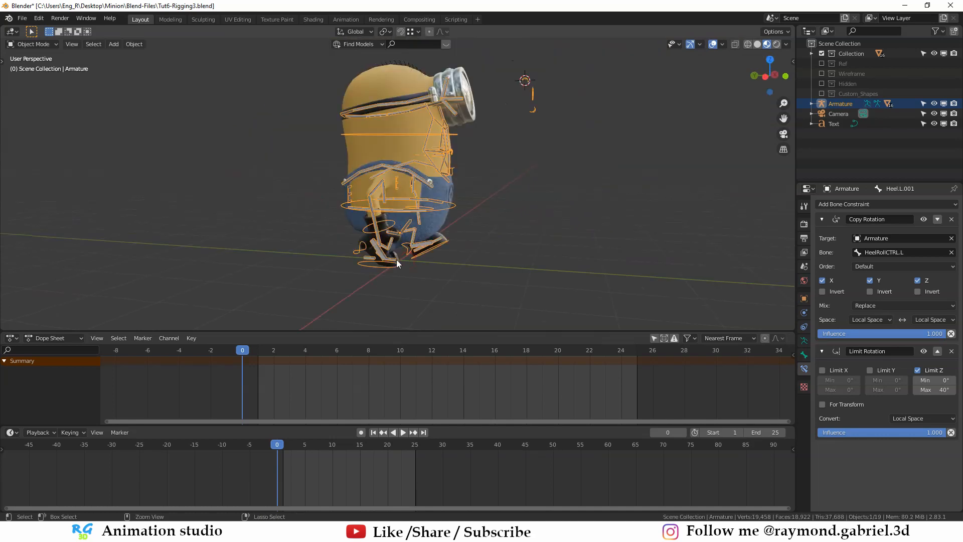
key(alt+a)
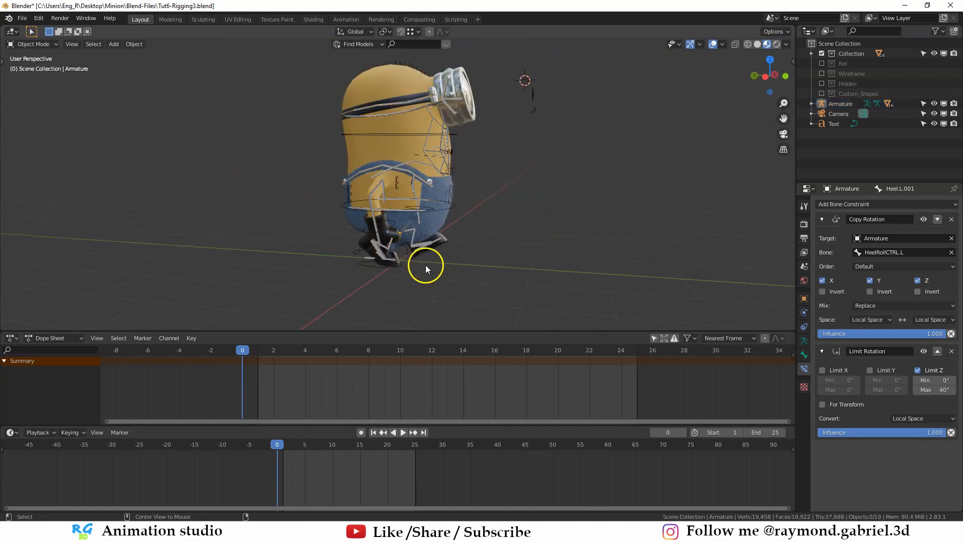
- Switch to the Photos app and examine the walk-cycle reference chart's poses from frame 1 to 25 up close
key(alt+Tab)
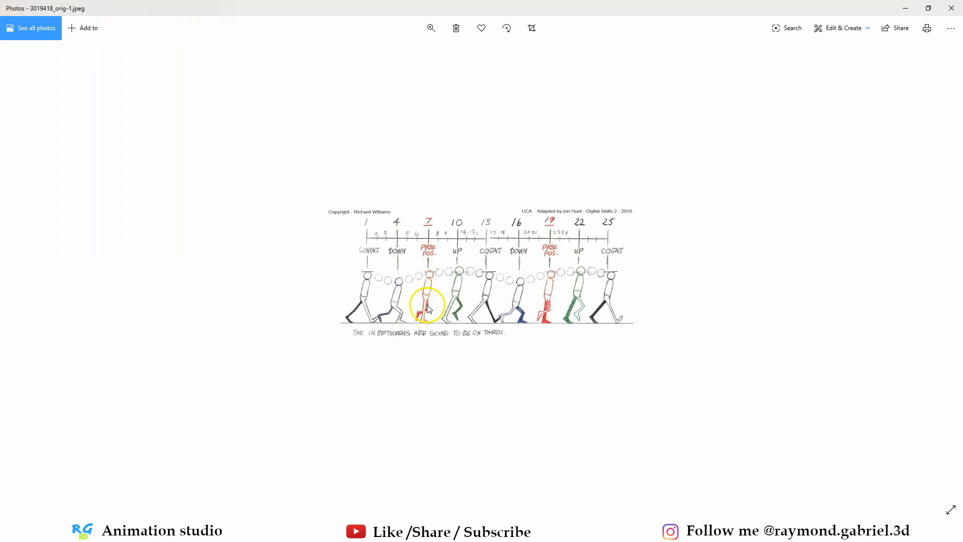
ctrl+scroll(467, 254, up, 2)
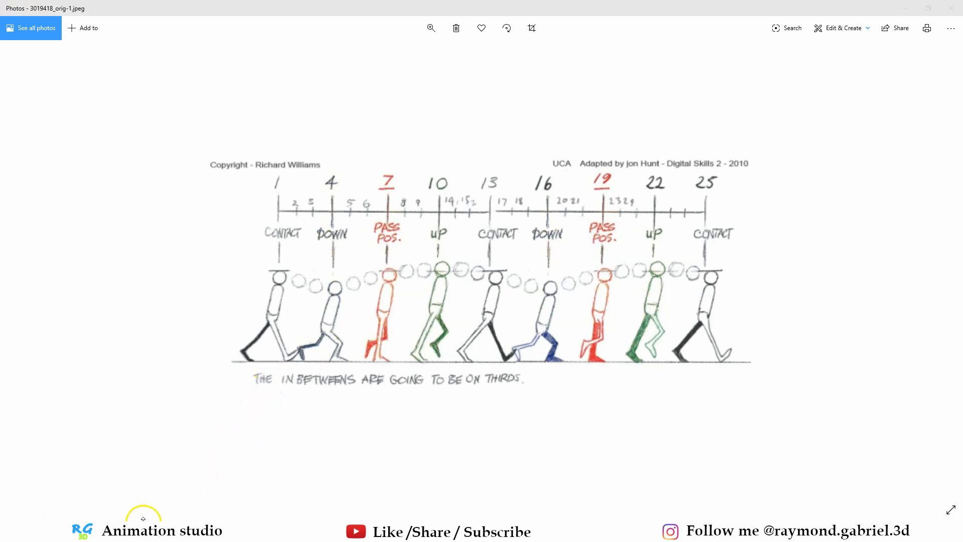
- Switch to Blender, add the walk-cycle chart as a reference image at the world origin, and rotate it 90° about X
click(167, 502)
drag(460, 144, 411, 266)
middle_drag(516, 269, 399, 283)
key(alt+r)
key(alt+g)
text(rx)
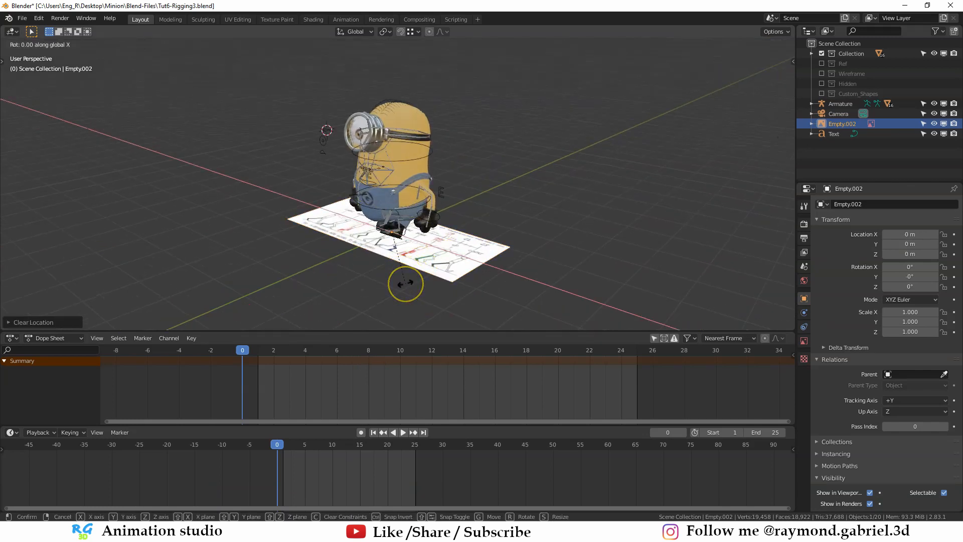
text(90)
key(Return)
- Raise the reference image about 0.79 m along Z and rotate it 90° about Z
key(g)
key(z)
click(397, 245)
key(r)
key(z)
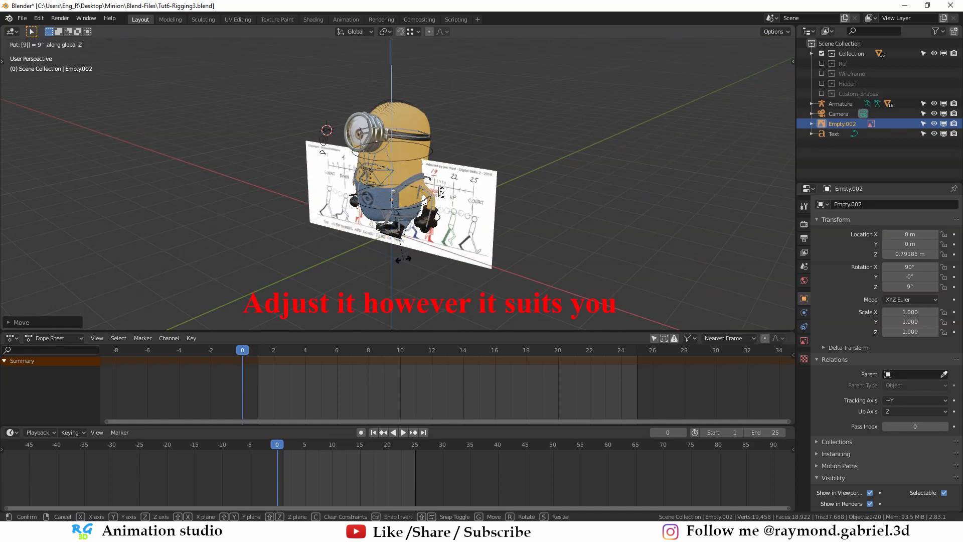
key(9)
key(0)
key(Return)
- Move the reference image along X to clear it from the minion's body
key(g)
key(x)
click(321, 226)
middle_drag(321, 226, 361, 200)
- Try to mirror the reference image along Y
key(ctrl+m)
key(y)
key(Return)
key(ctrl+z)
- Rotate the reference image 180° about Z and move it along X to the far side of the minion
key(r)
key(z)
key(1)
key(8)
key(0)
key(Return)
key(g)
key(x)
click(561, 255)
middle_drag(561, 255, 454, 213)
- Scale the reference image to about 2.28 and move it along Y to about -7.05 m, in front of the minion
key(s)
click(507, 216)
key(g)
key(y)
click(576, 200)
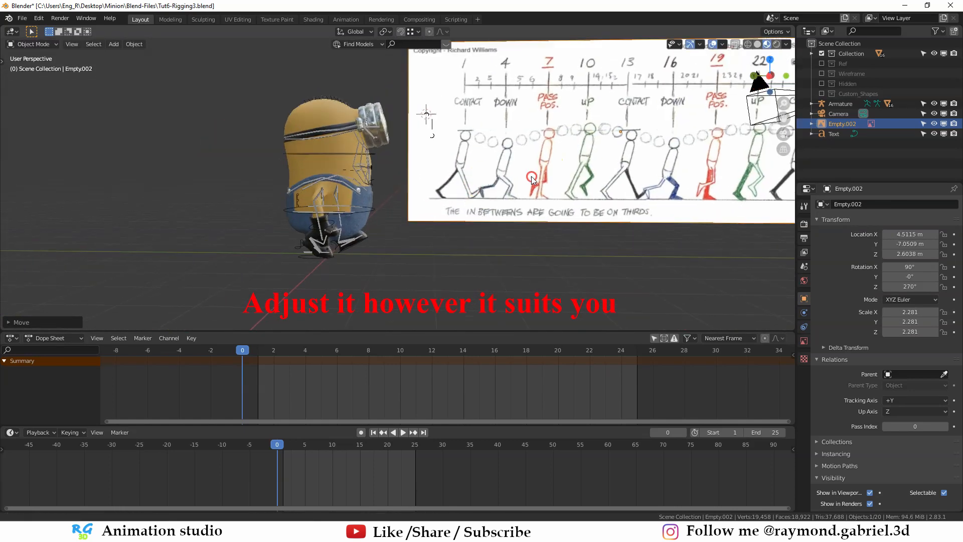
- Show the scene in left orthographic view and put the minion's armature into Pose Mode
middle_drag(531, 186, 497, 194)
key(ctrl+KP_3)
scroll(414, 172, up, 8)
scroll(414, 172, down, 3)
shift+middle_drag(548, 130, 445, 192)
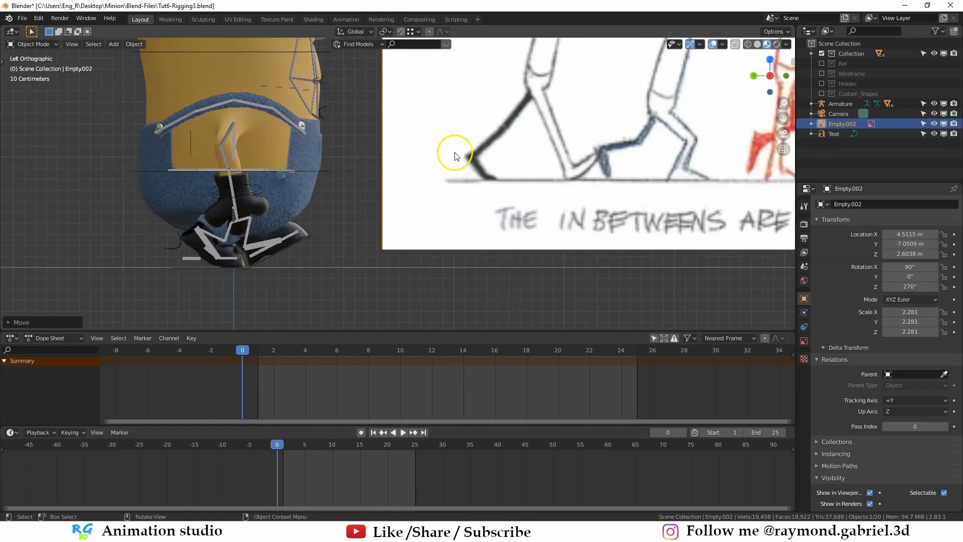
click(200, 267)
shift+middle_drag(210, 266, 239, 232)
key(ctrl+Tab)
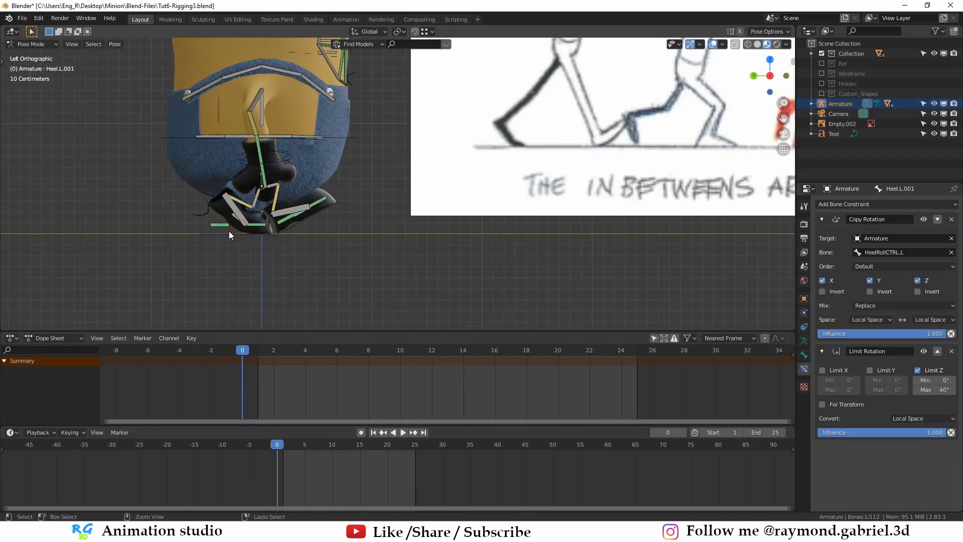
- Move the right hand control IKCTRL.R forward for the contact pose's arm swing
click(230, 237)
scroll(232, 238, down, 2)
middle_drag(300, 186, 332, 187)
click(275, 200)
scroll(382, 210, down, 1)
key(g)
click(391, 213)
key(g)
click(423, 209)
- Edit the overalls mesh and shift two rear vertices of the right strap along X with proportional editing
click(344, 154)
key(Tab)
alt+click(326, 156)
key(g)
key(y)
key(x)
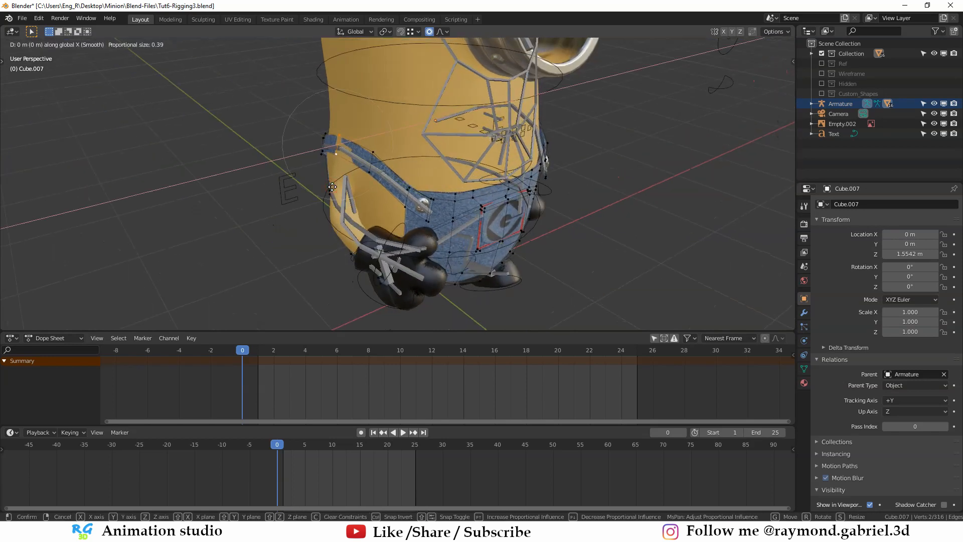
click(328, 187)
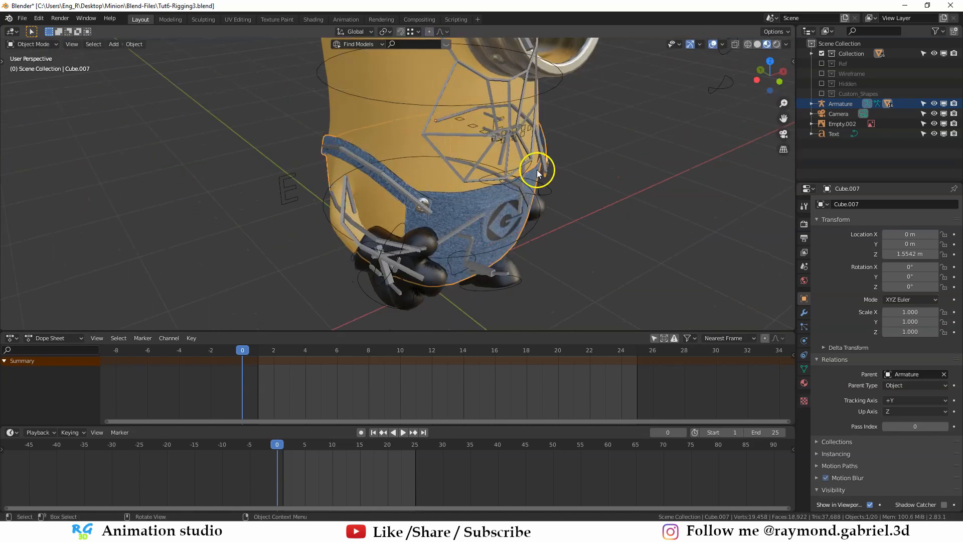
- Shift the matching rear vertices of the left overalls strap along X with proportional editing, and return to Object Mode
middle_drag(536, 170, 576, 182)
shift+click(569, 156)
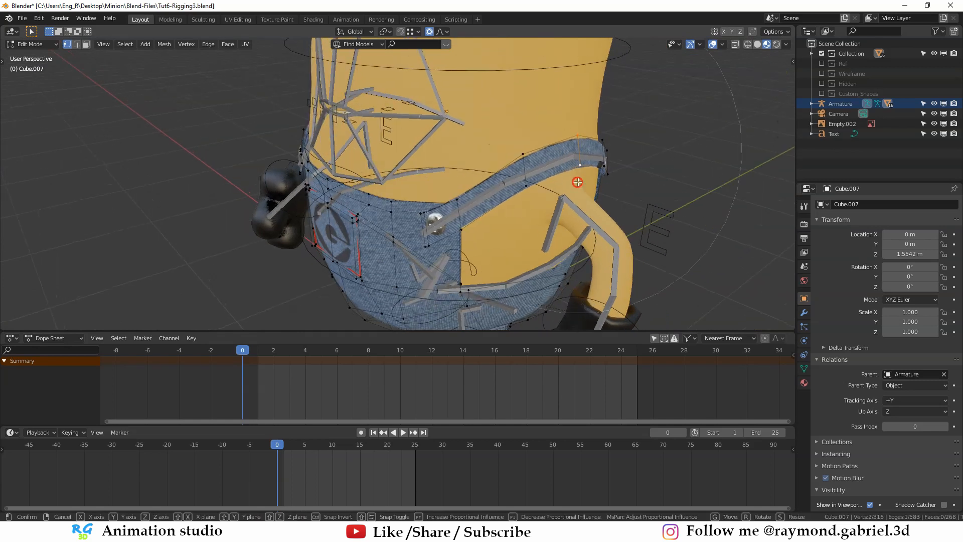
key(g)
key(x)
click(581, 185)
key(Tab)
- Deselect the overalls and return the armature to Pose Mode
middle_drag(255, 180, 378, 153)
key(alt+a)
scroll(396, 176, down, 1)
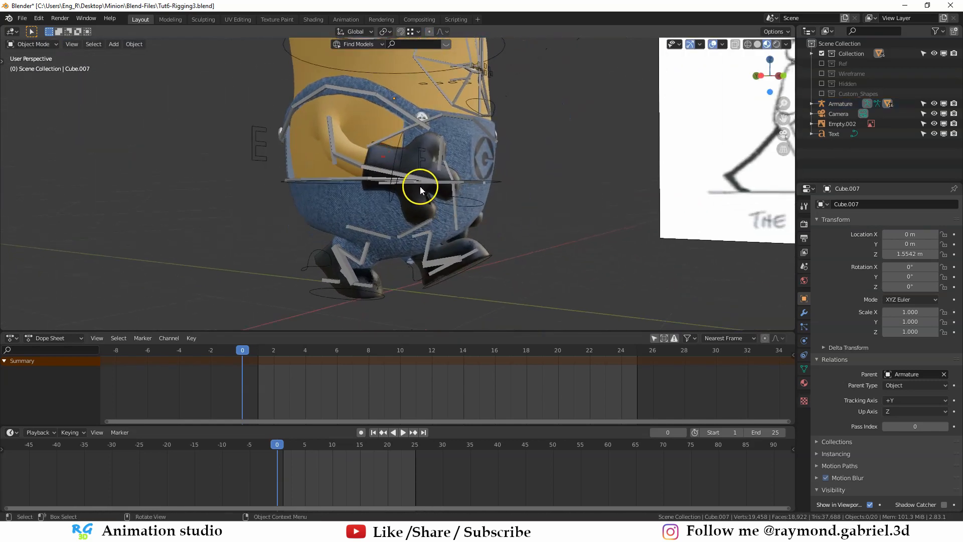
click(405, 187)
scroll(402, 187, down, 2)
middle_drag(402, 187, 307, 194)
- Move the left hand control IKCTRL.L backward, rotate it about -44°, and refine its position for the contact pose
click(536, 215)
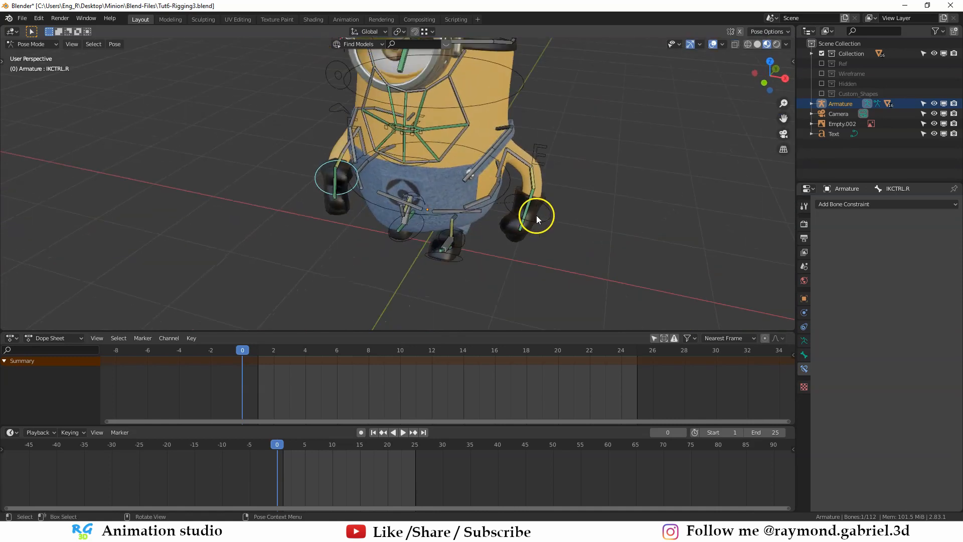
middle_drag(506, 220, 421, 216)
click(335, 226)
middle_drag(335, 226, 329, 222)
key(g)
click(413, 202)
key(r)
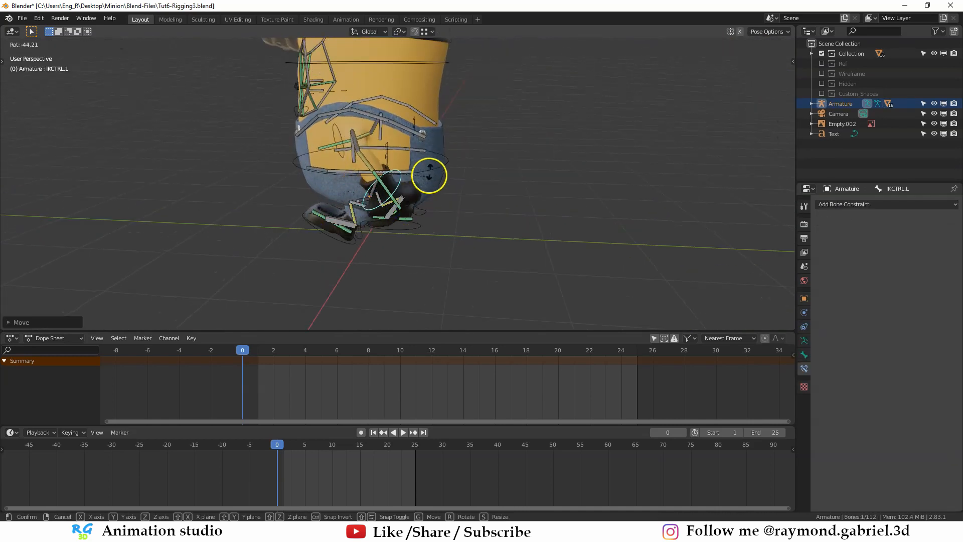
click(428, 172)
middle_drag(428, 176, 425, 222)
key(g)
click(401, 194)
- Select all bones and insert a LocRotScale keyframe for the contact pose at frame 1
middle_drag(357, 248, 378, 276)
key(a)
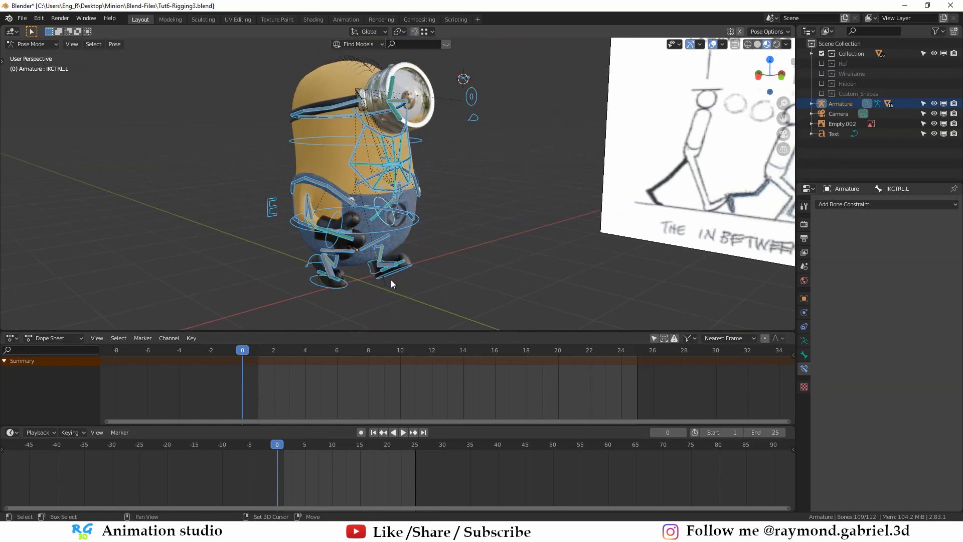
key(Right)
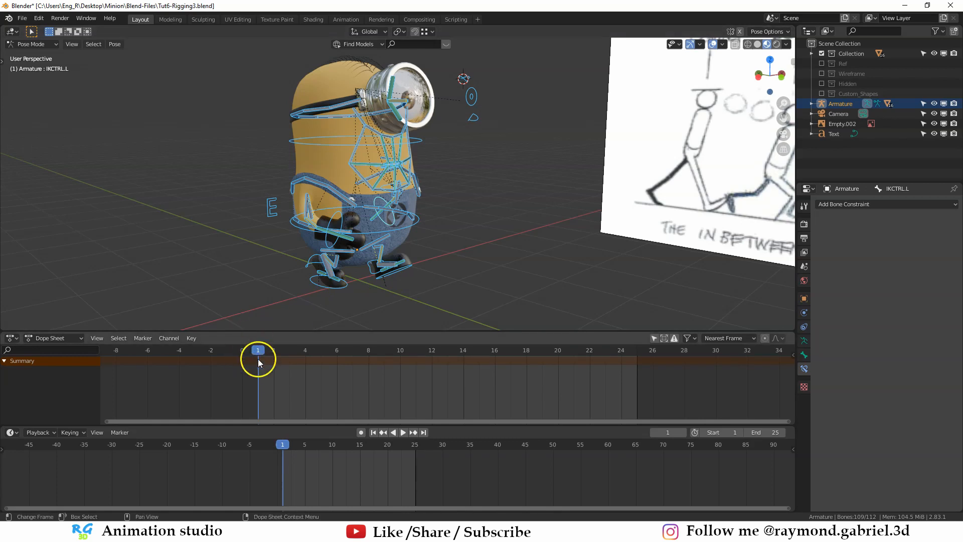
click(629, 427)
middle_drag(336, 261, 351, 210)
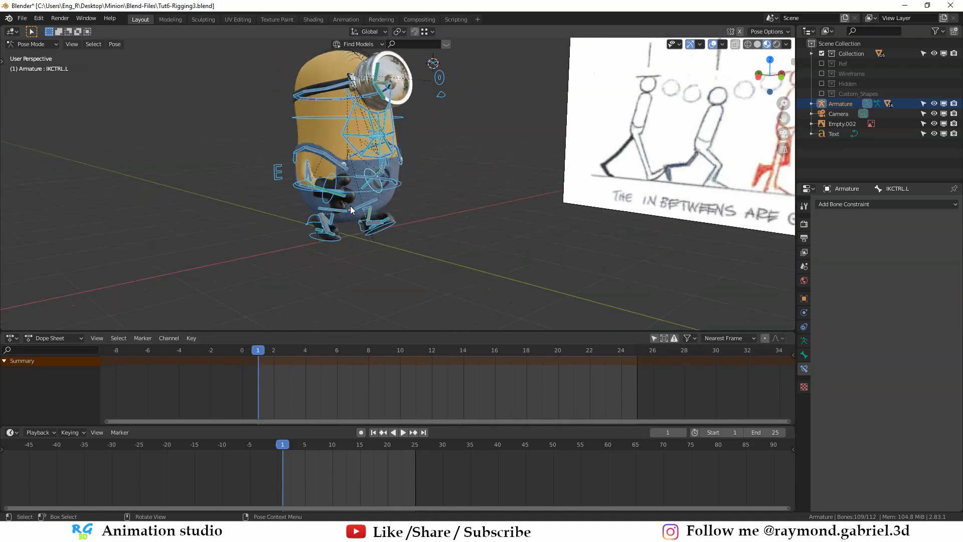
key(i)
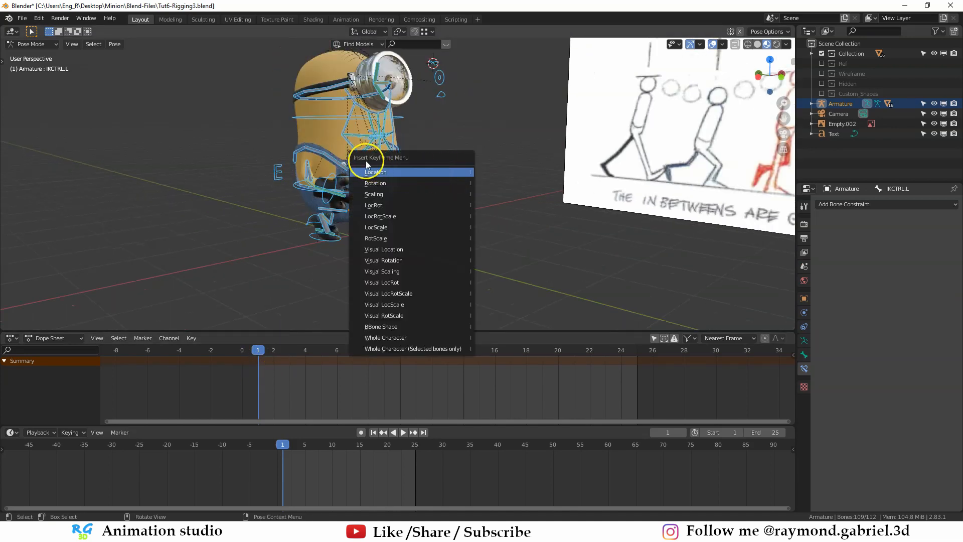
click(379, 217)
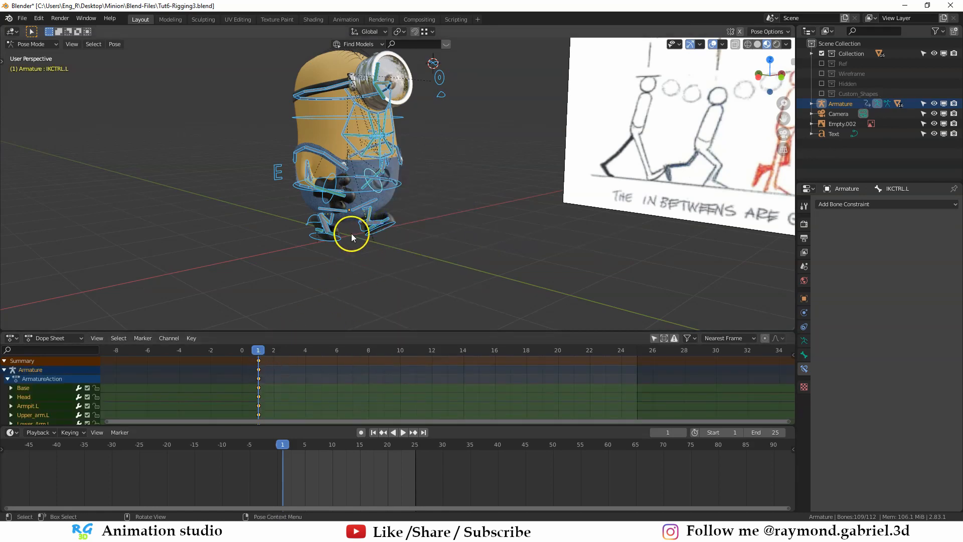
- Go to frame 13 and paste the contact pose flipped, keyframed on all bones
scroll(248, 384, up, 1)
middle_drag(332, 242, 351, 215)
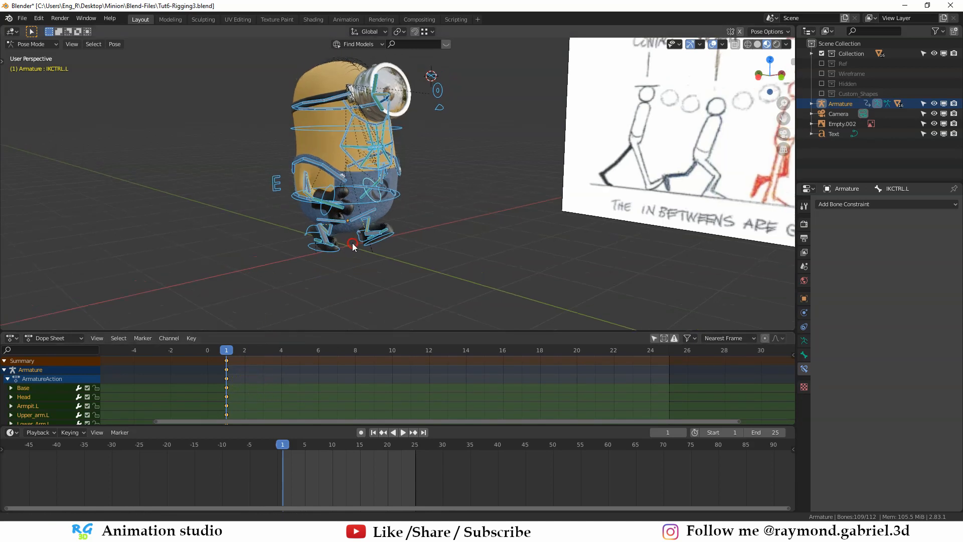
middle_drag(246, 395, 282, 418)
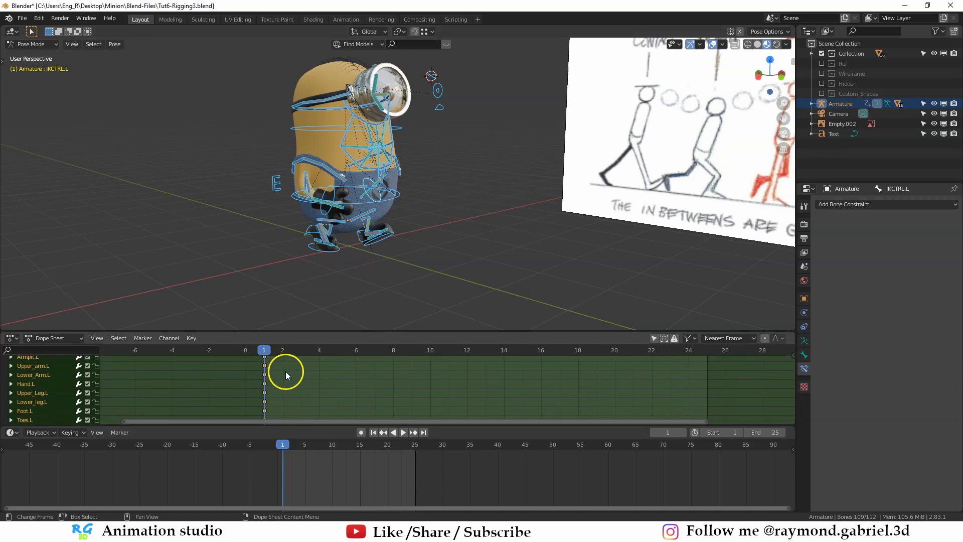
middle_drag(293, 376, 273, 395)
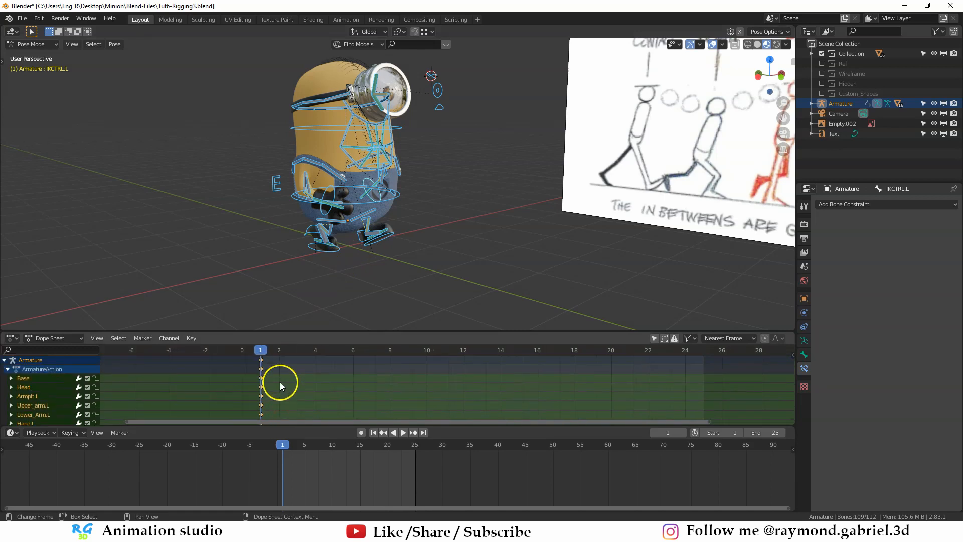
mouse_move(351, 301)
middle_down()
mouse_move(370, 268)
mouse_move(338, 290)
middle_up()
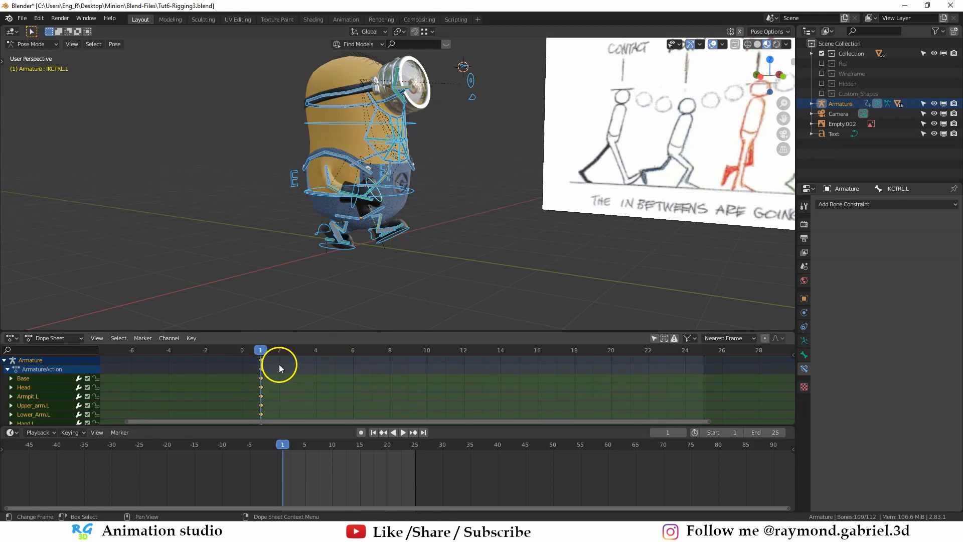
drag(279, 368, 481, 368)
mouse_move(505, 306)
middle_down()
mouse_move(580, 170)
mouse_move(555, 174)
middle_up()
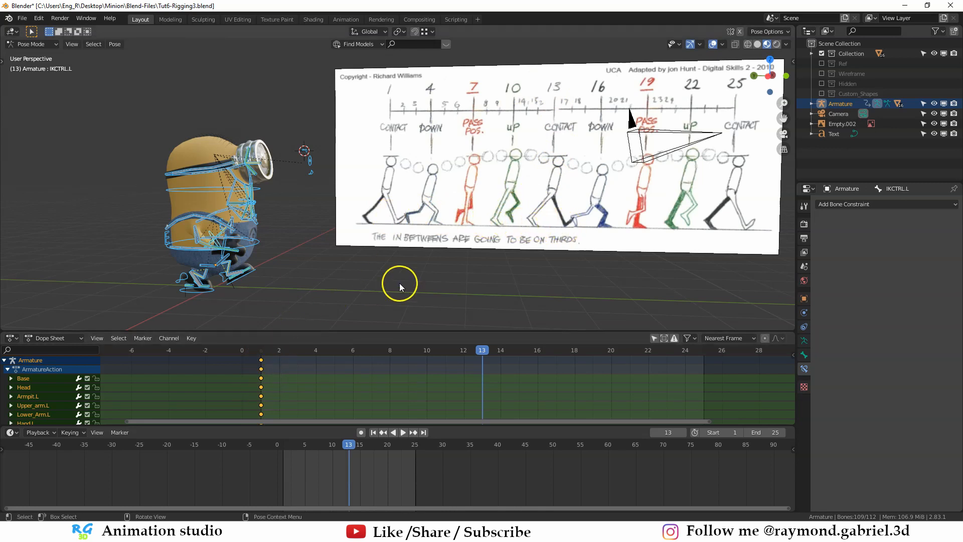
middle_drag(481, 347, 479, 357)
scroll(242, 161, up, 3)
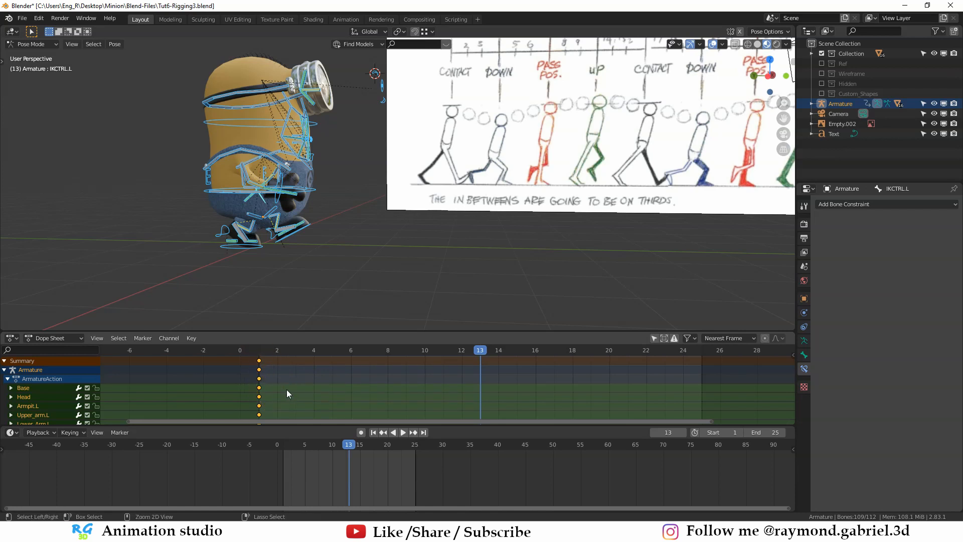
key(ctrl+shift+v)
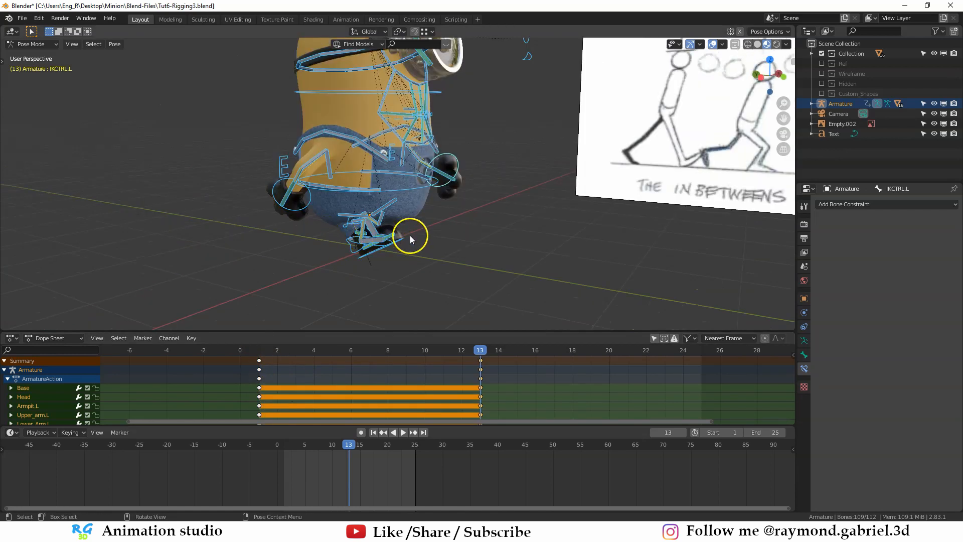
- Examine the flipped contact pose from several angles and preview the motion between frames 1 and 13
mouse_move(410, 235)
middle_down()
mouse_move(384, 232)
mouse_move(392, 234)
middle_up()
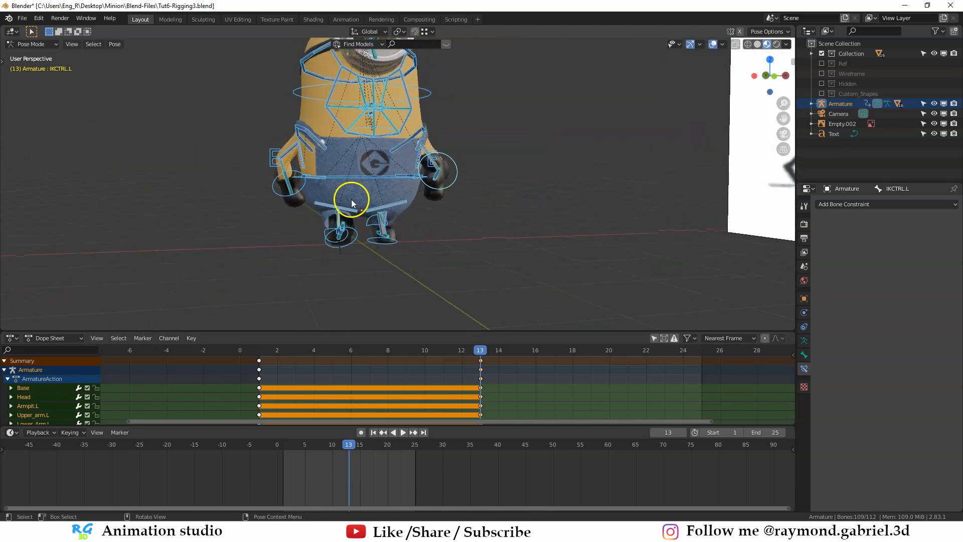
middle_drag(456, 209, 412, 167)
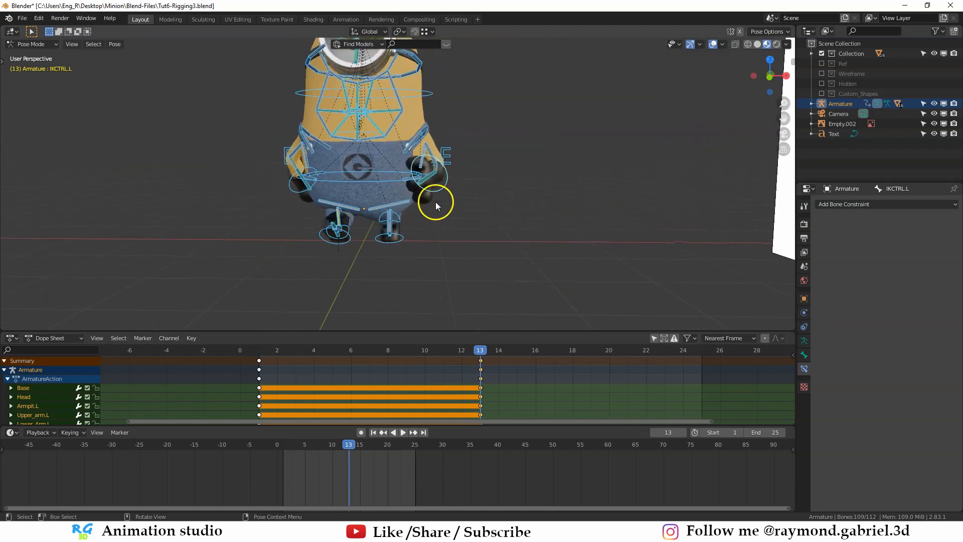
middle_drag(435, 201, 454, 183)
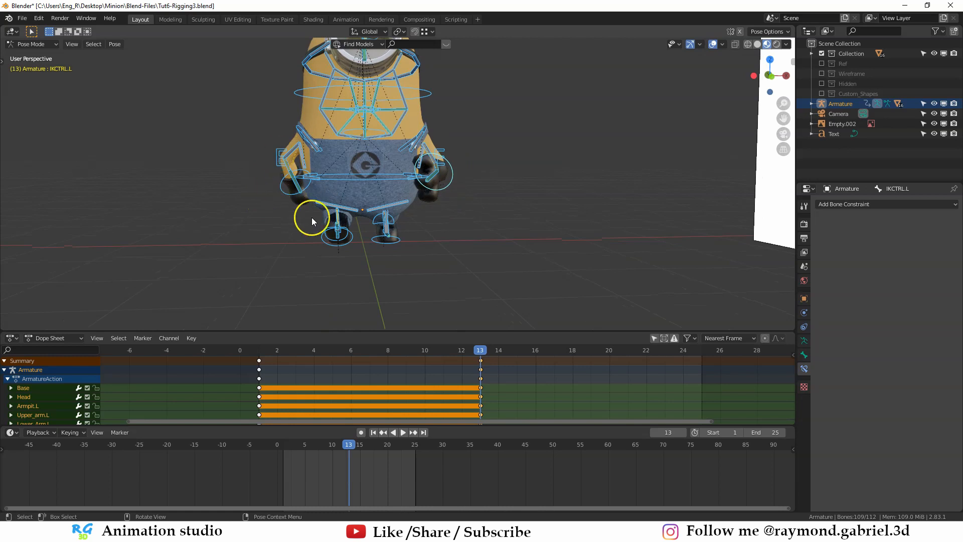
mouse_move(286, 172)
middle_down()
mouse_move(469, 307)
mouse_move(472, 321)
middle_up()
key(space)
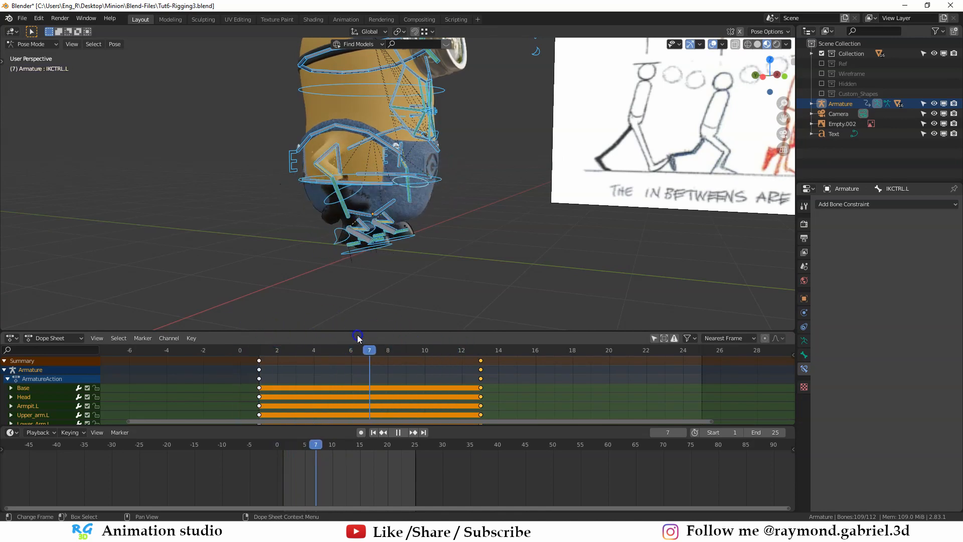
drag(242, 322, 481, 321)
scroll(410, 242, down, 2)
- Deselect all bones and show only the first armature layer so just the control bones remain displayed
key(alt+a)
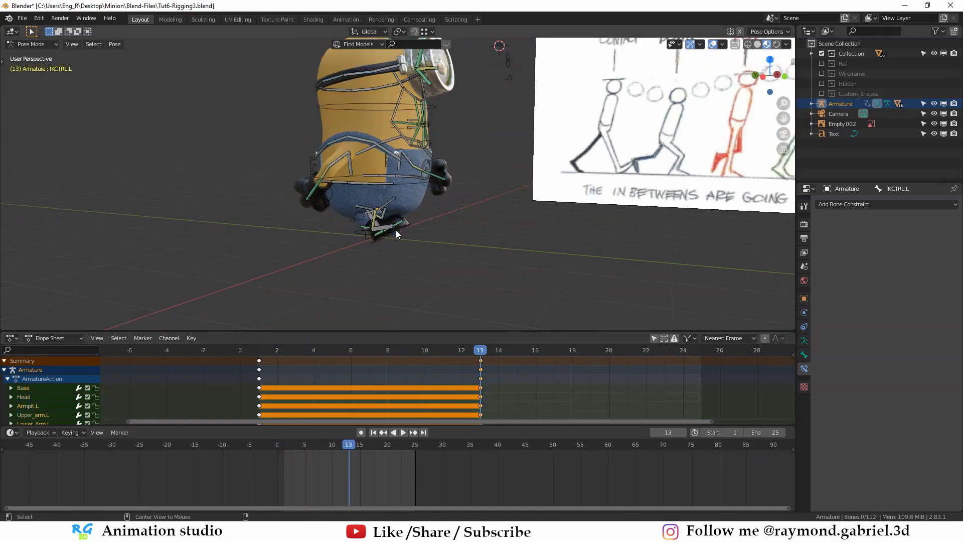
middle_drag(396, 229, 408, 230)
scroll(408, 230, up, 3)
click(804, 341)
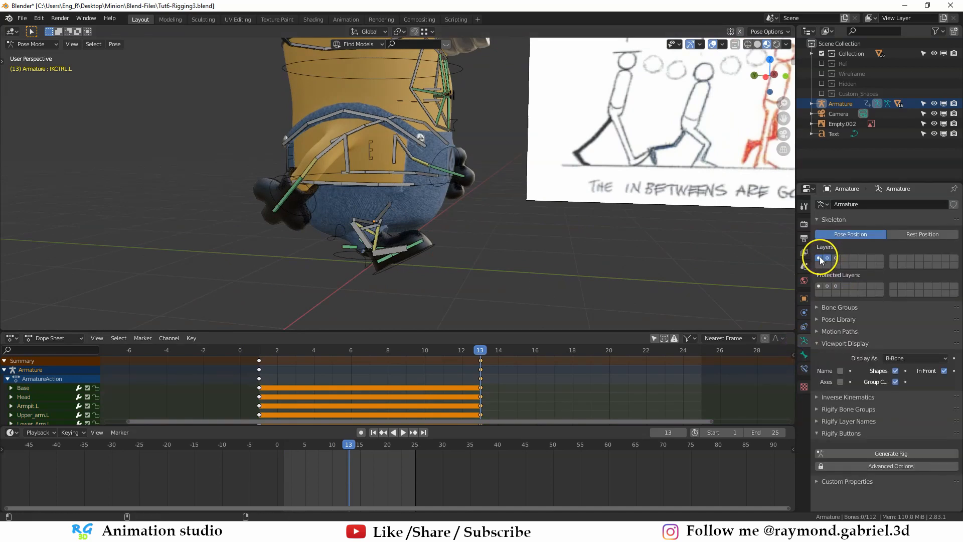
click(819, 259)
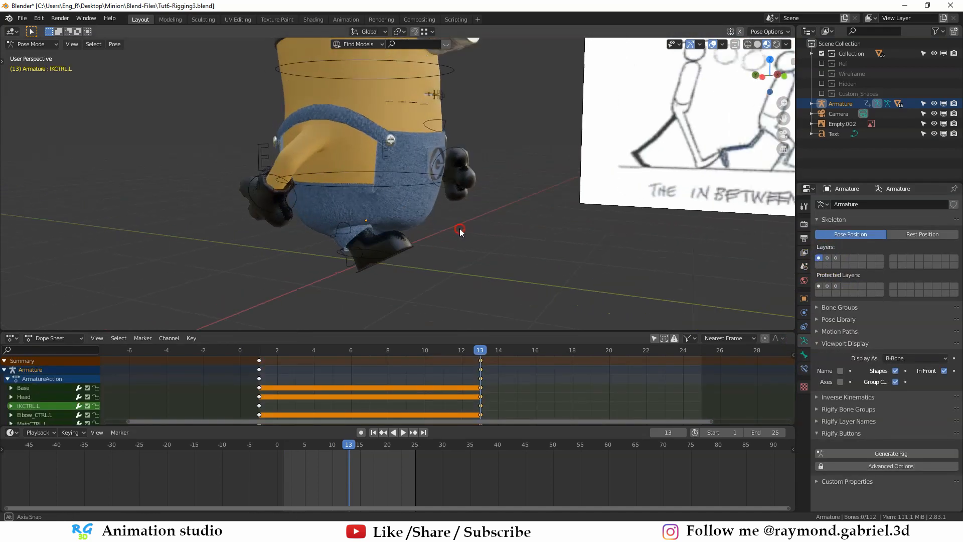
- Preview the motion up to frame 13, then go to frame 4 and compare the minion with the chart's Down pose
click(334, 359)
drag(333, 356, 328, 350)
scroll(459, 267, down, 5)
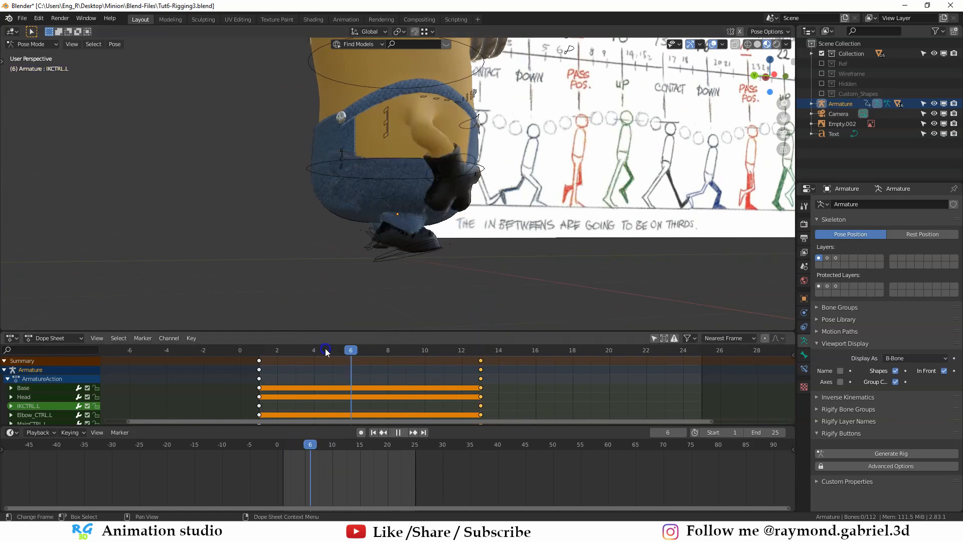
middle_drag(522, 254, 380, 317)
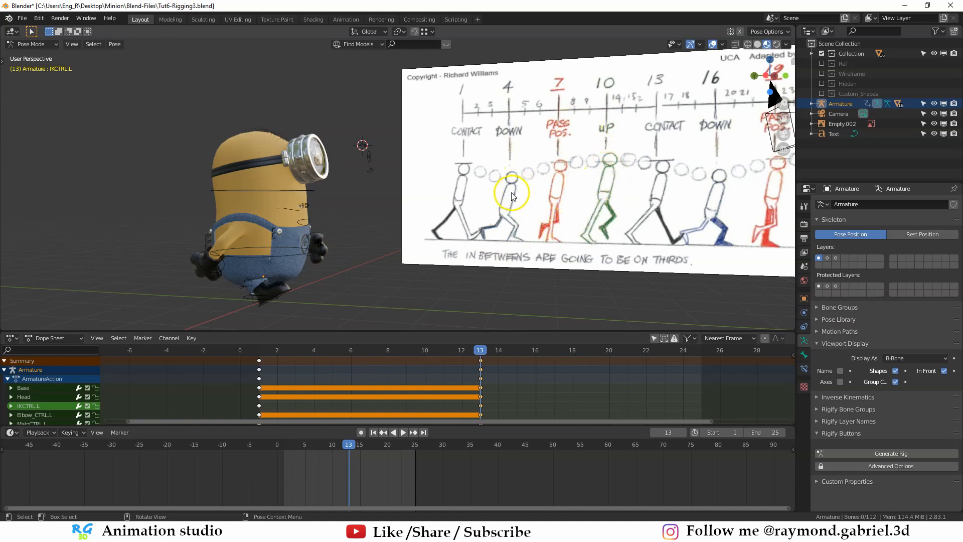
click(315, 350)
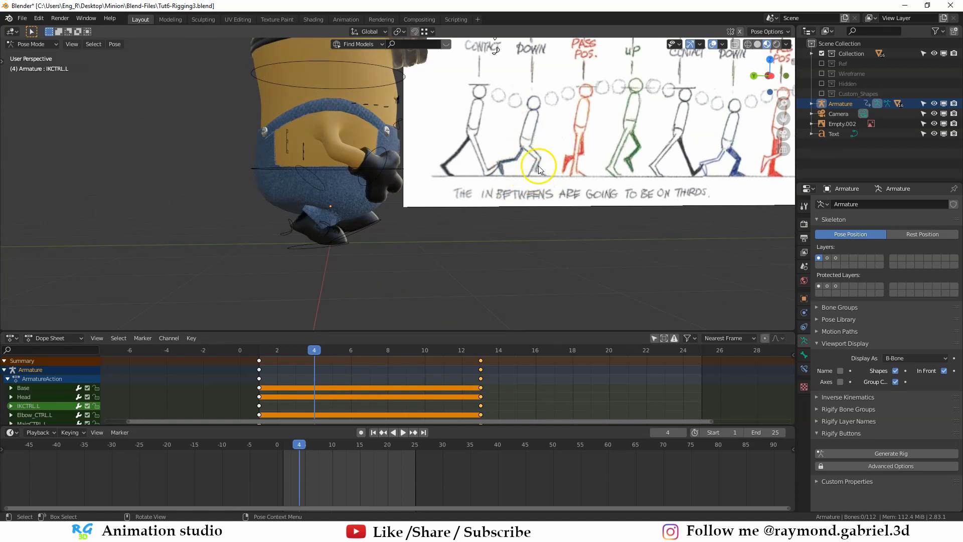
shift+middle_drag(535, 121, 495, 176)
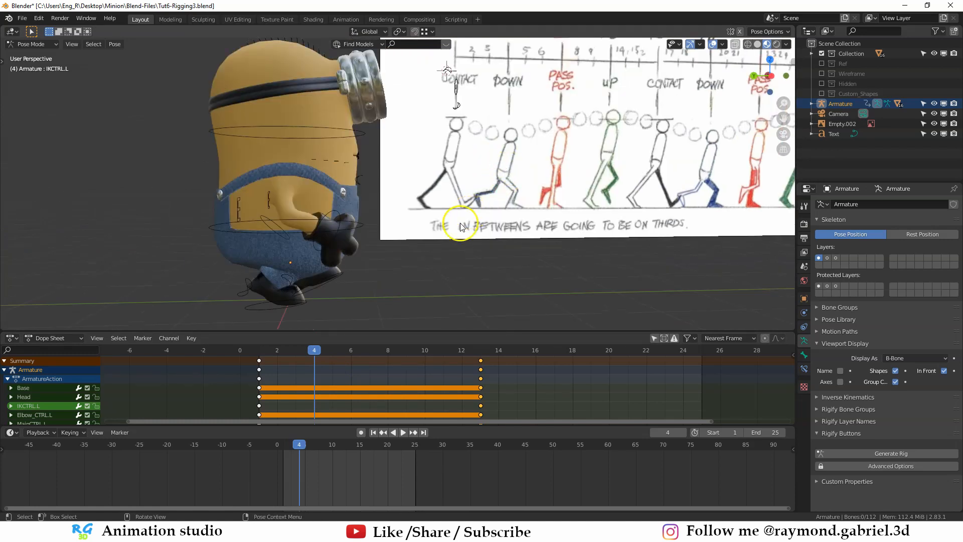
- Clear the rotation on the left leg's foot controls at frame 4 so the front foot lies flat
mouse_move(460, 228)
middle_down()
mouse_move(458, 263)
mouse_move(388, 237)
mouse_move(416, 249)
mouse_move(347, 257)
mouse_move(333, 281)
mouse_move(351, 266)
mouse_move(315, 250)
mouse_move(359, 239)
mouse_move(345, 253)
mouse_move(354, 224)
middle_up()
scroll(437, 260, up, 2)
scroll(410, 247, up, 1)
click(411, 246)
click(446, 232)
scroll(385, 234, up, 1)
scroll(396, 239, down, 1)
scroll(410, 247, down, 2)
key(alt+r)
scroll(402, 244, up, 2)
key(alt+r)
scroll(339, 245, up, 1)
click(340, 237)
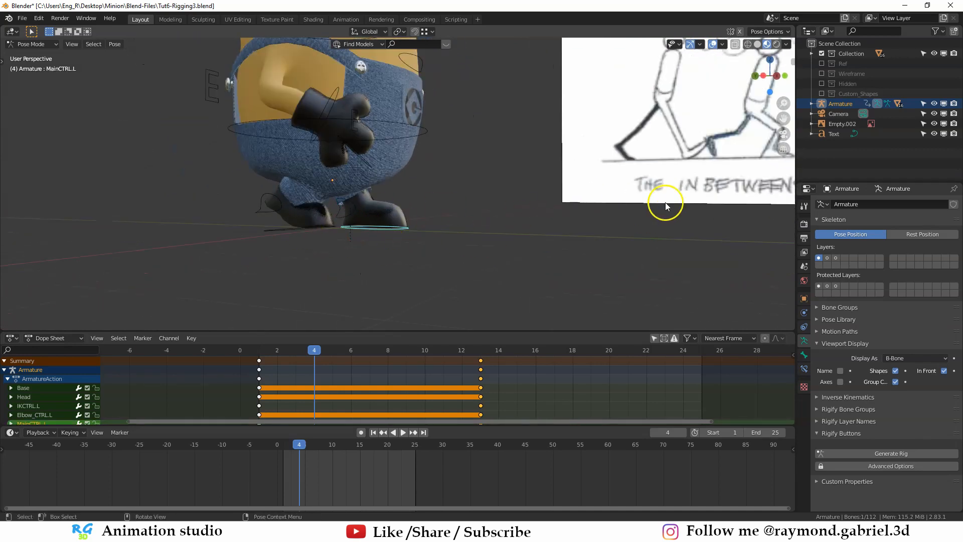
- Move the walk-cycle chart image along the global Y axis closer to the minion
shift+middle_drag(696, 191, 652, 211)
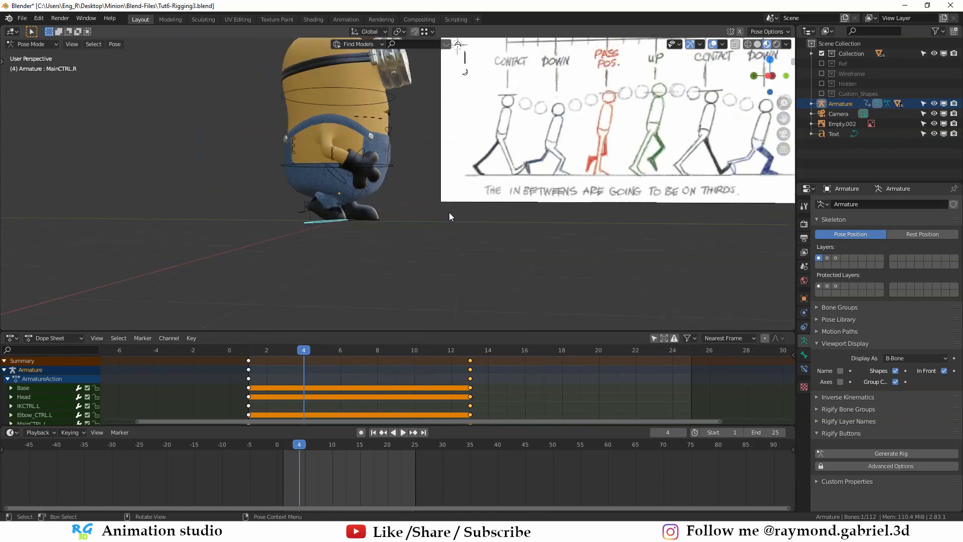
shift+middle_drag(577, 198, 488, 243)
scroll(622, 191, down, 2)
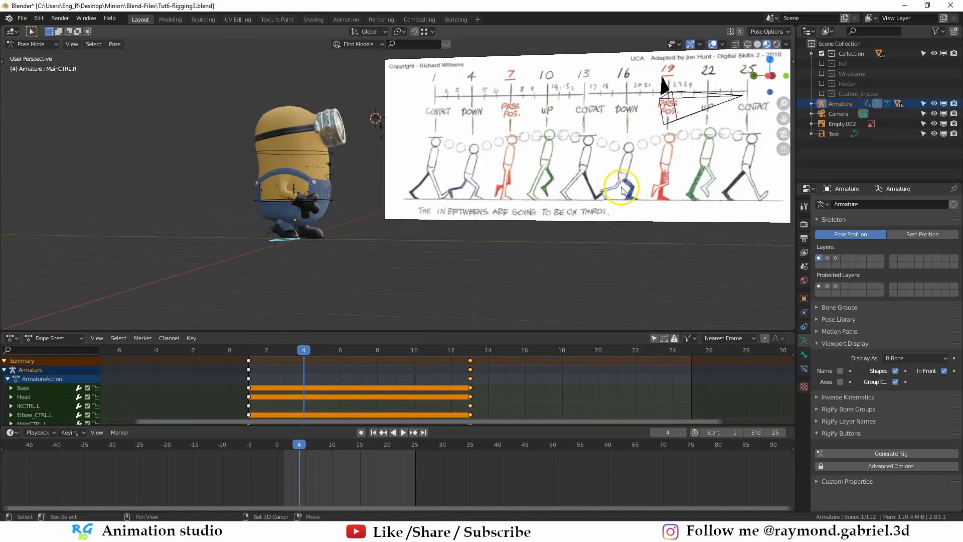
shift+middle_drag(621, 187, 615, 185)
scroll(598, 194, up, 1)
shift+middle_drag(680, 199, 505, 182)
scroll(536, 210, down, 2)
key(g)
key(y)
right_click(518, 208)
click(529, 189)
key(g)
key(y)
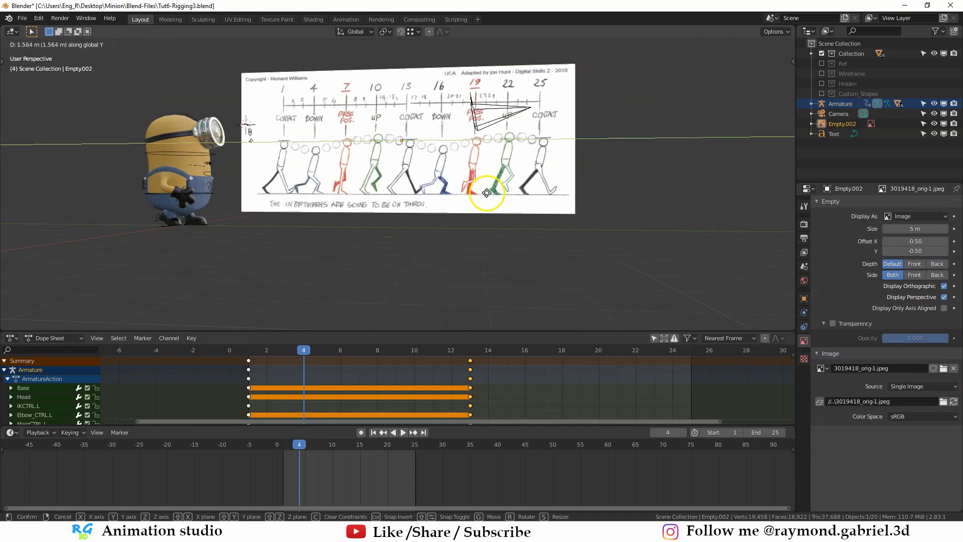
click(396, 193)
- Shift the chart along Y once more so its second-half poses sit right beside the minion
scroll(394, 196, up, 2)
shift+middle_drag(392, 198, 595, 220)
scroll(531, 173, up, 2)
click(531, 170)
key(g)
key(y)
click(526, 167)
click(588, 181)
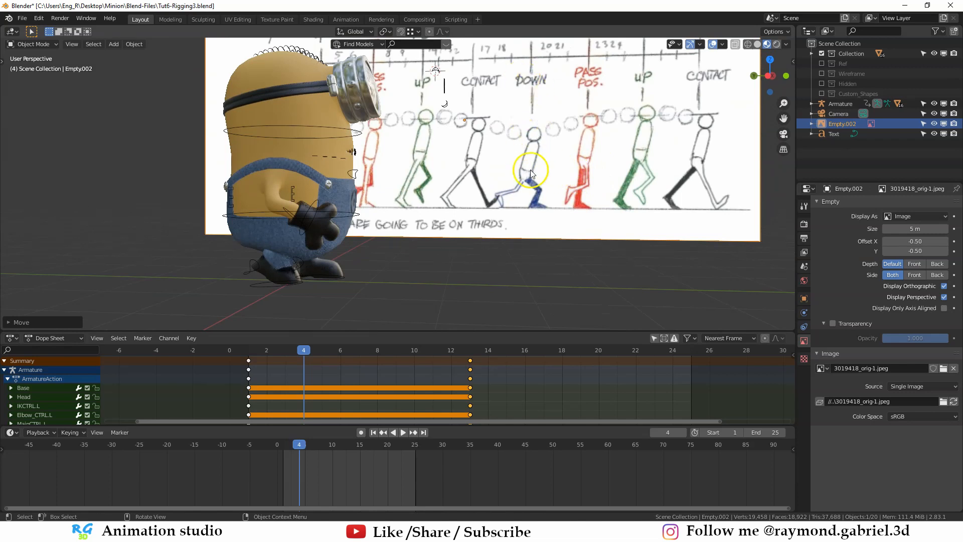
- Rotate the right foot control in side view to lift the rear heel, and reposition the foot
scroll(585, 143, up, 2)
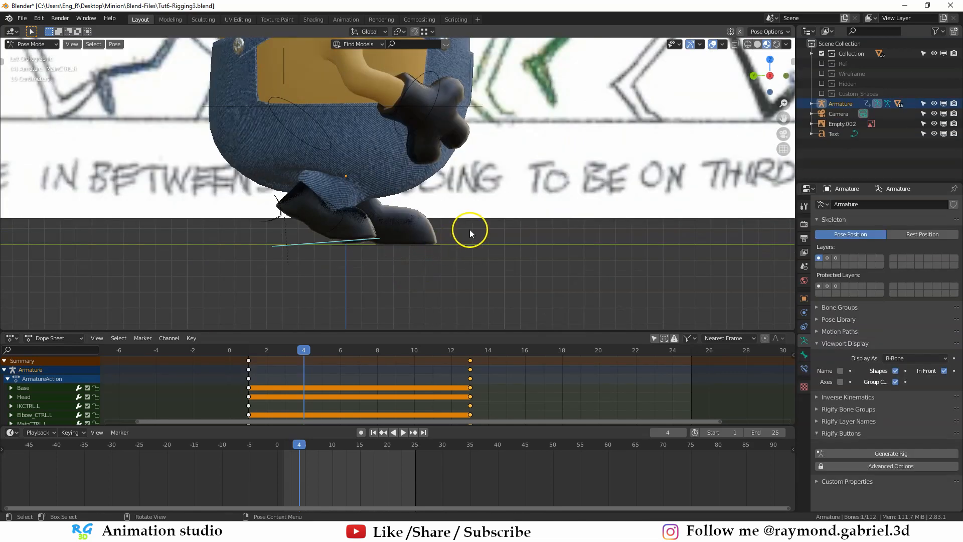
key(r)
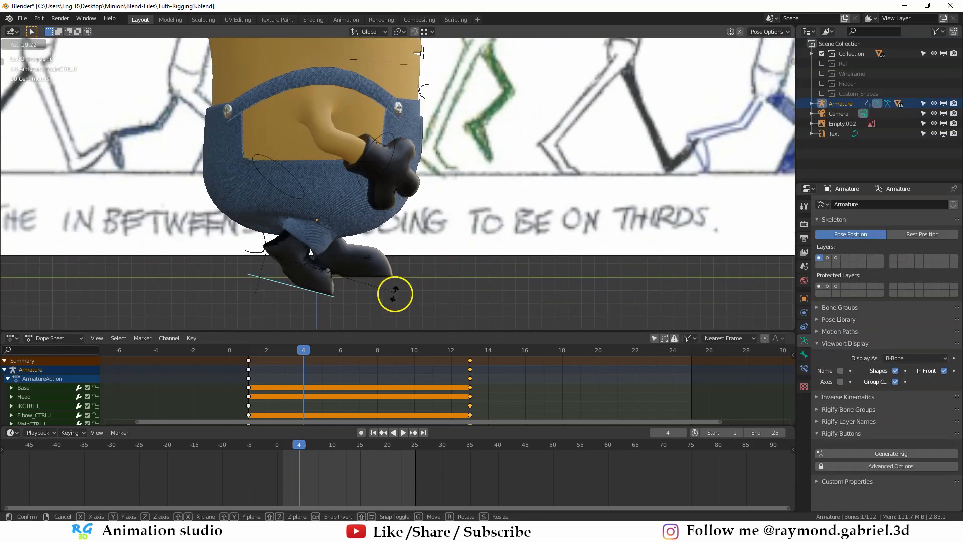
click(374, 279)
key(r)
click(237, 239)
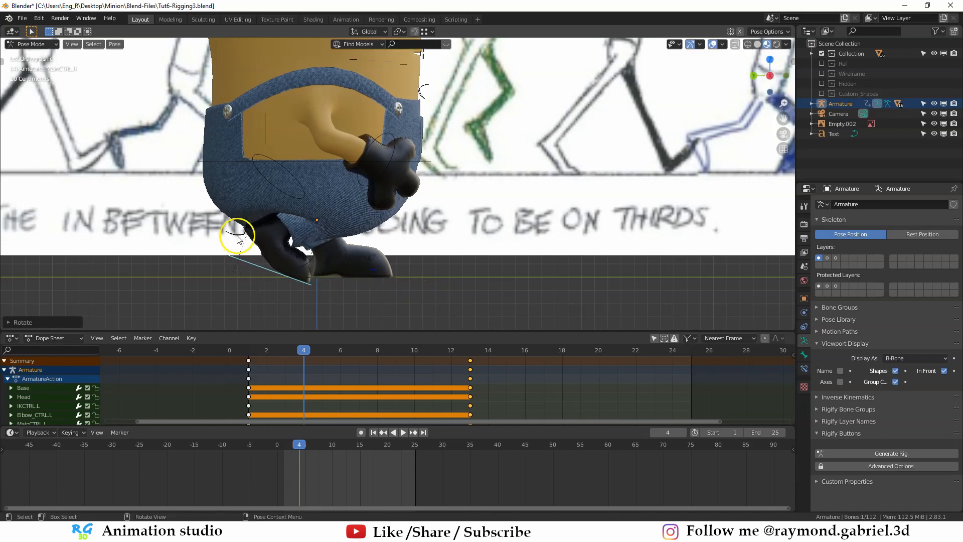
key(g)
click(346, 278)
- Move the right foot control backward and tilt it steeply so the rear foot stands on its toe
shift+middle_drag(346, 277, 414, 222)
scroll(412, 216, up, 2)
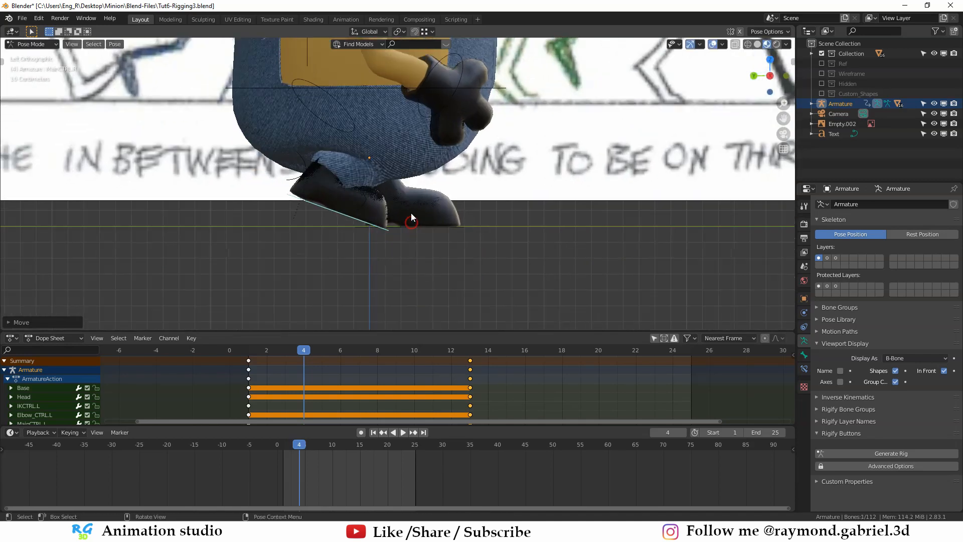
shift+middle_drag(362, 201, 309, 222)
key(g)
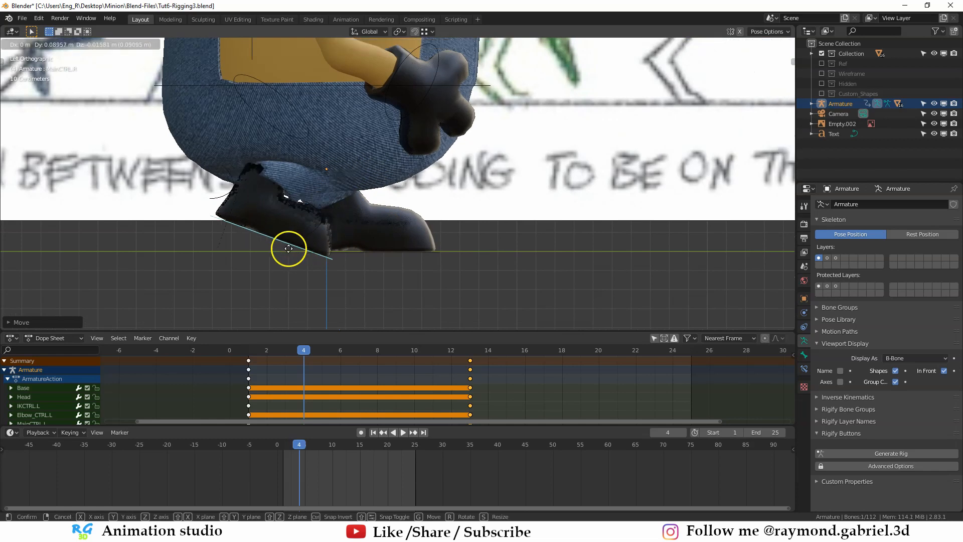
click(288, 246)
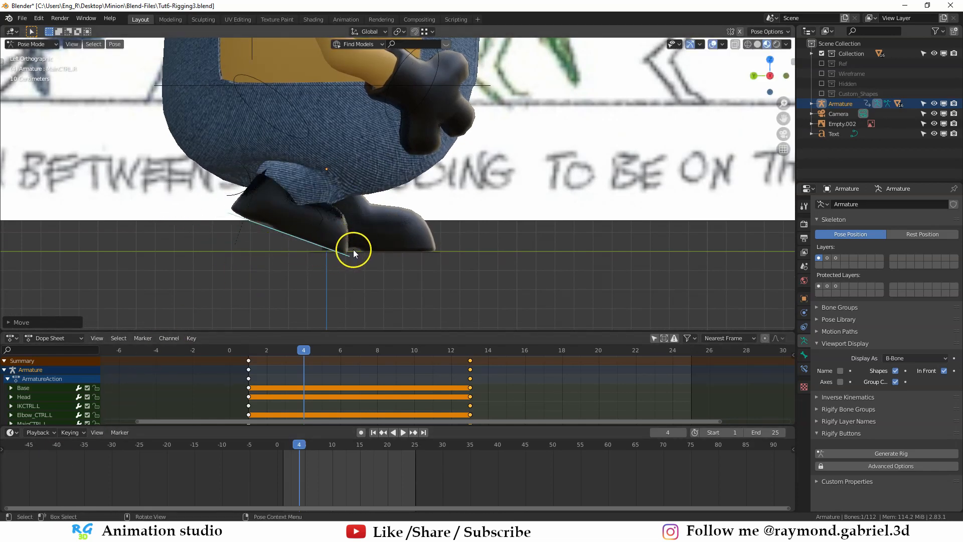
scroll(297, 244, down, 2)
key(g)
click(256, 281)
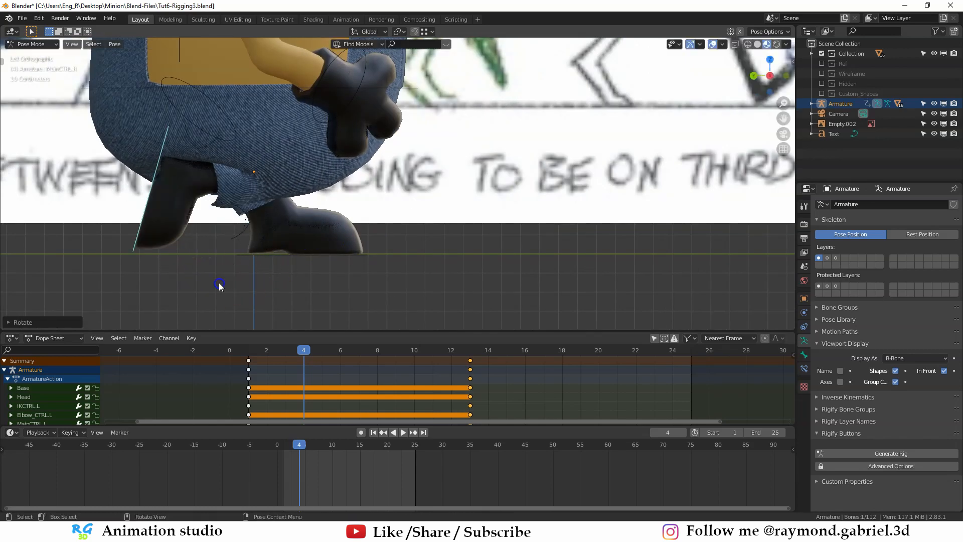
middle_drag(219, 284, 551, 165)
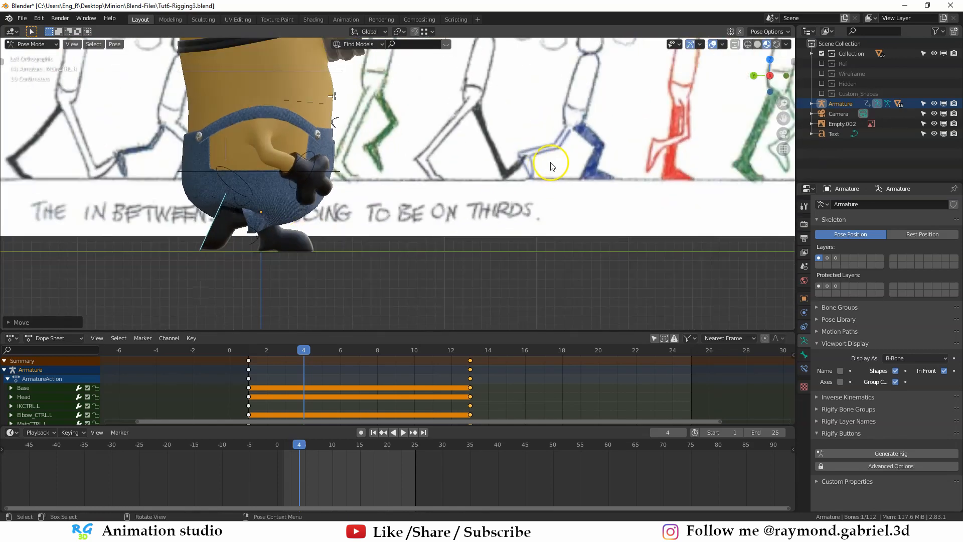
- Compare with the chart's Down pose and refine the rear foot's rotation and position
scroll(565, 136, down, 2)
middle_drag(411, 178, 389, 209)
click(347, 195)
key(r)
click(403, 193)
scroll(406, 201, down, 1)
key(g)
click(406, 197)
- Lower the Base bone along Z and tilt it about 5° in front view for the Down pose
click(386, 206)
scroll(394, 206, up, 1)
key(g)
key(z)
click(428, 238)
scroll(391, 213, up, 2)
shift+middle_drag(412, 296, 442, 232)
key(r)
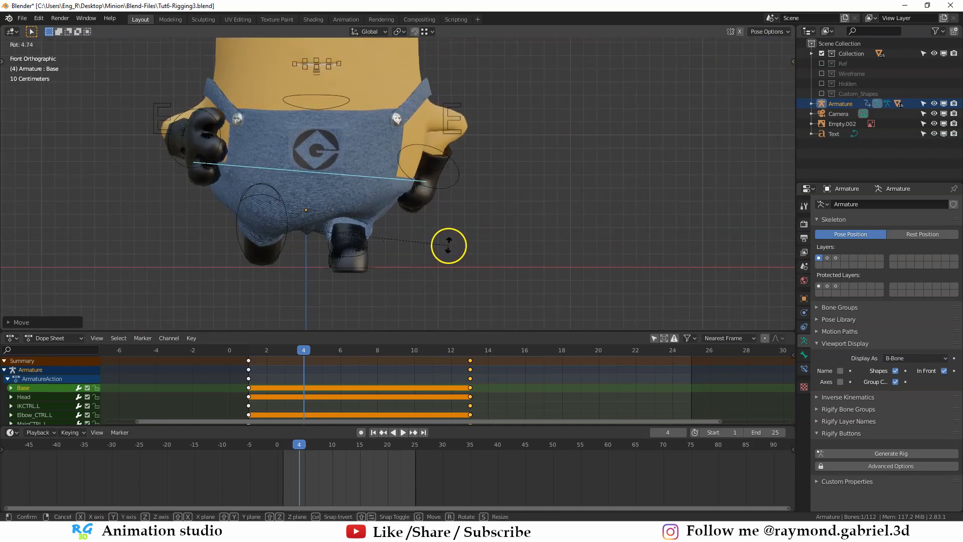
middle_drag(343, 257, 301, 236)
- Slide the left foot control slightly along the global Y axis
click(567, 244)
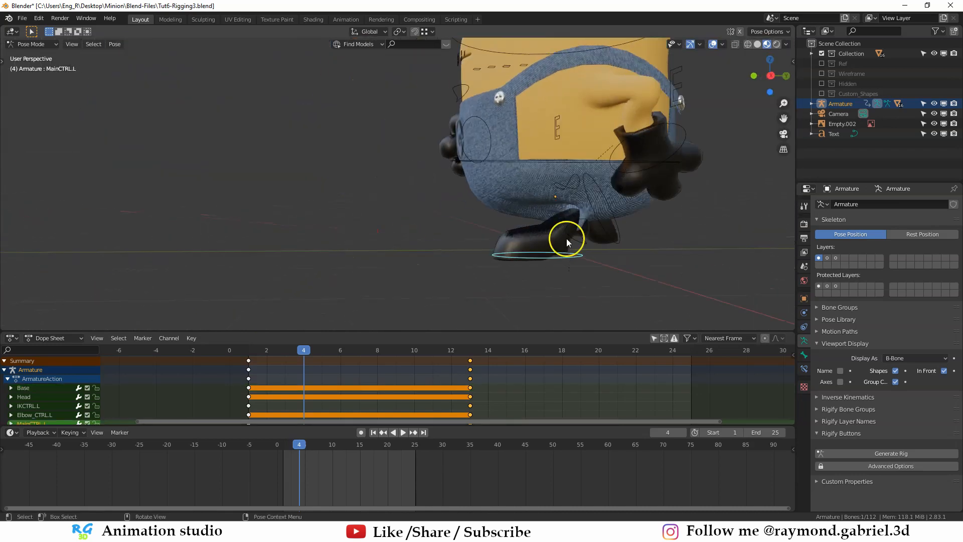
middle_drag(567, 244, 551, 235)
key(g)
key(y)
click(544, 232)
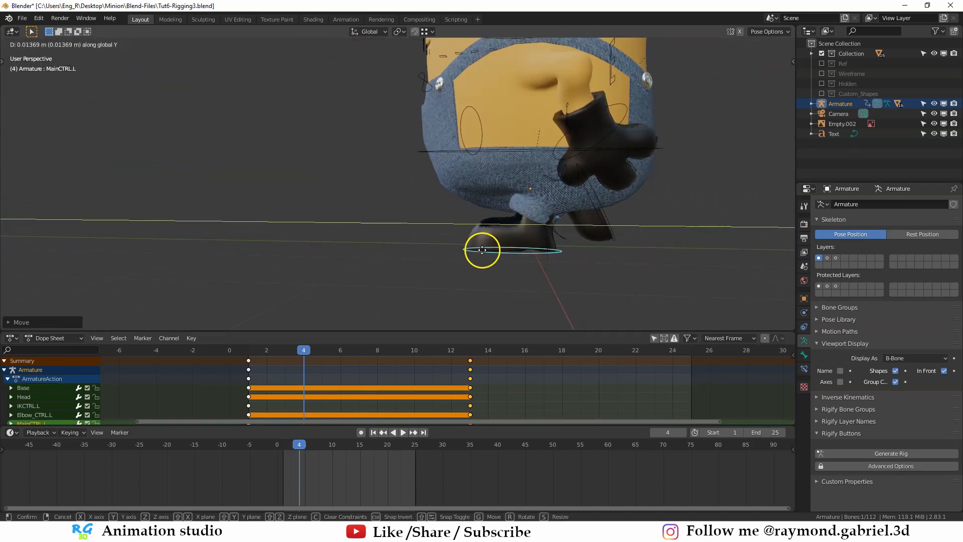
- Refine the pose's rotation and move the left leg's IK control to settle the front leg
middle_drag(482, 247, 466, 215)
click(427, 164)
key(r)
click(504, 222)
scroll(485, 197, up, 2)
click(466, 215)
middle_drag(539, 223, 411, 248)
key(g)
click(516, 244)
- Select all bones and insert a LocRotScale keyframe for the Down pose at frame 4
scroll(519, 244, down, 2)
scroll(305, 243, down, 2)
scroll(388, 221, up, 2)
key(a)
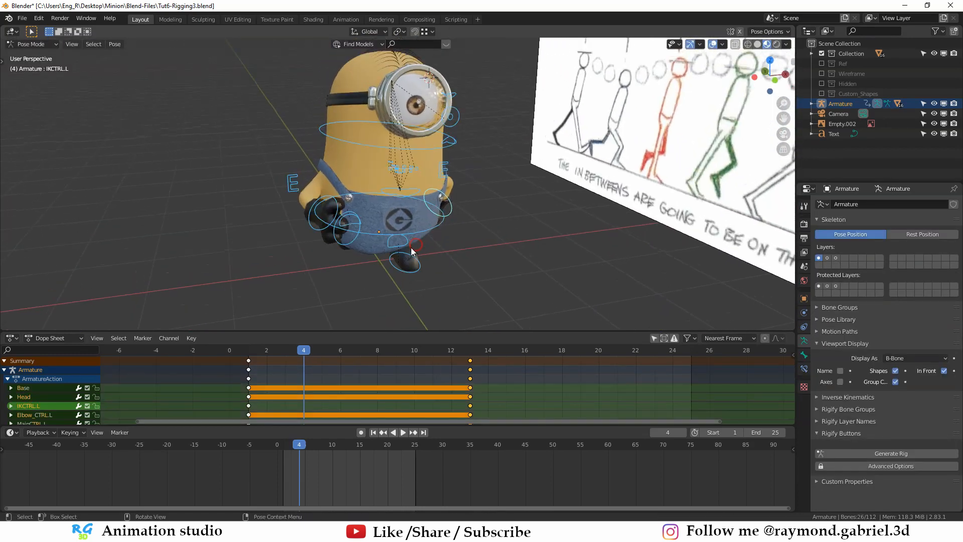
key(i)
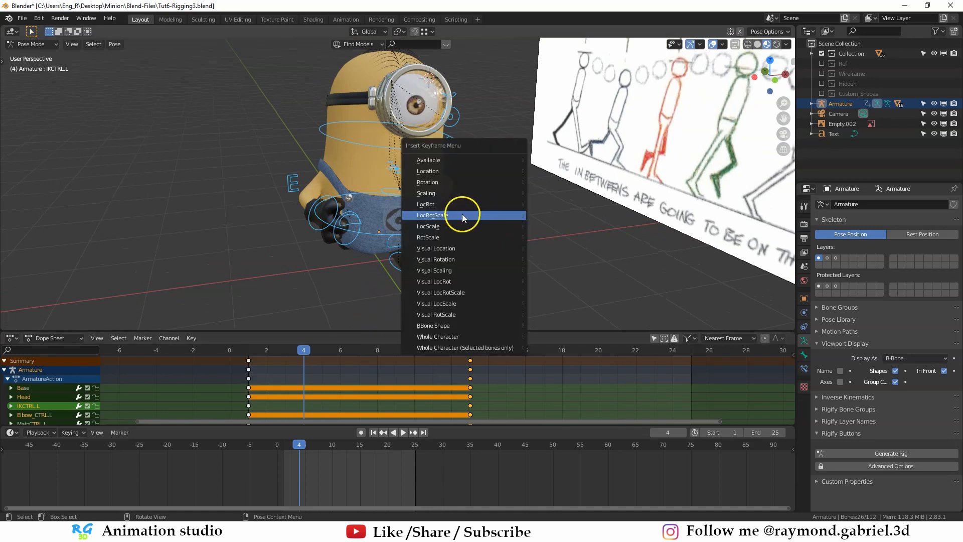
click(438, 216)
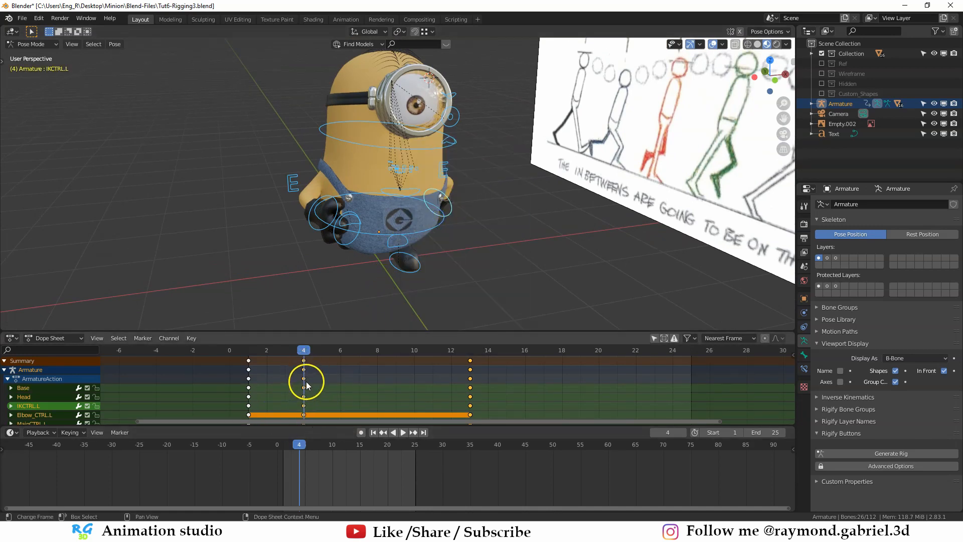
- Preview the motion between frames 1 and 4 in side view and examine the feet at frame 2
middle_drag(432, 263, 519, 239)
drag(300, 353, 247, 352)
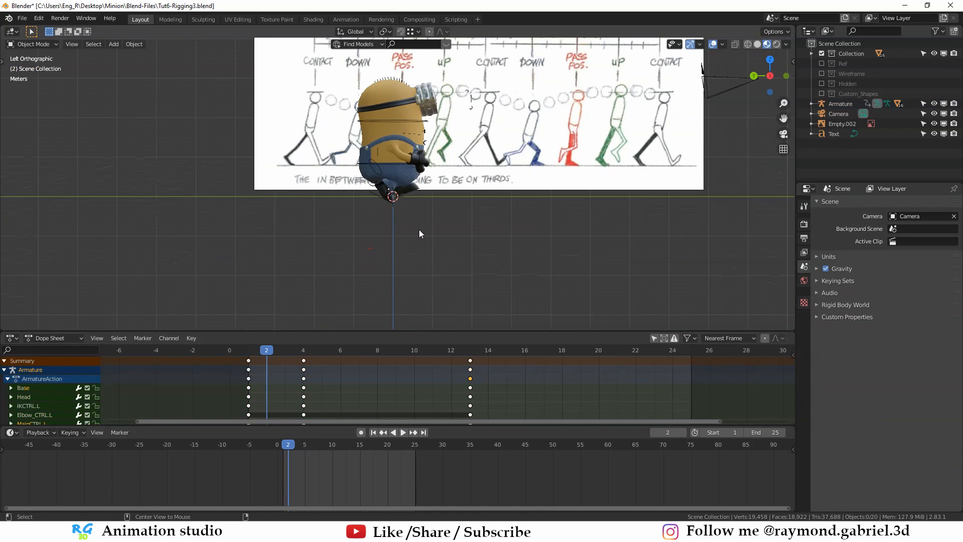
scroll(411, 224, up, 4)
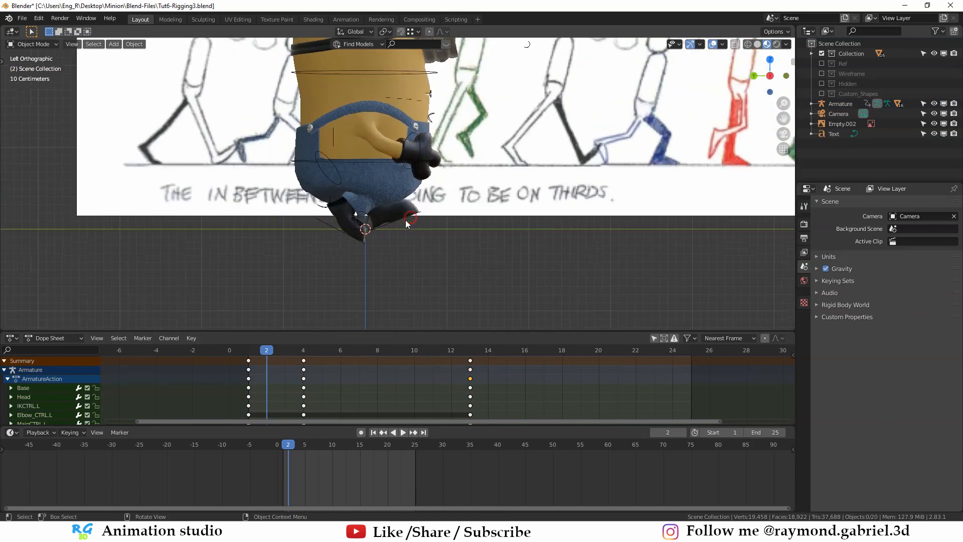
scroll(413, 191, down, 3)
scroll(429, 221, up, 2)
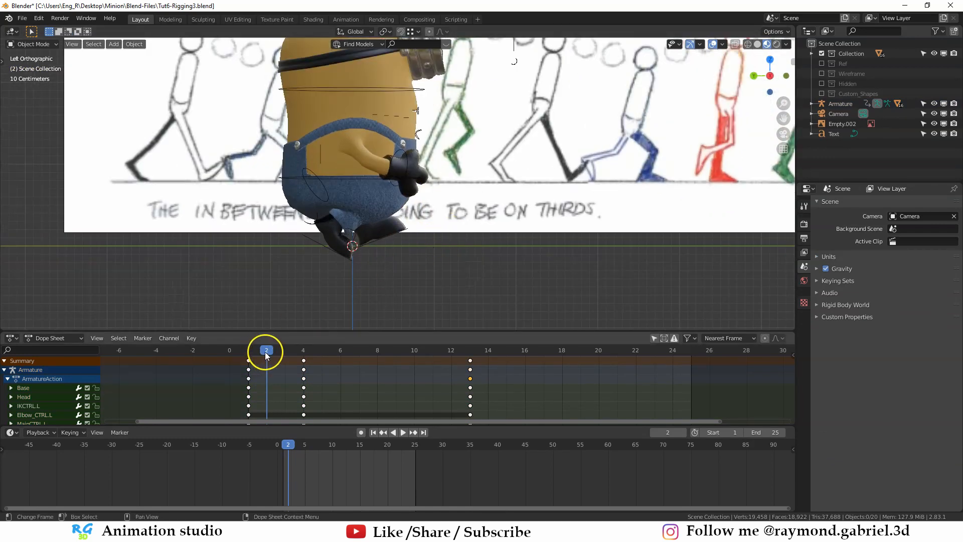
scroll(379, 276, up, 2)
key(space)
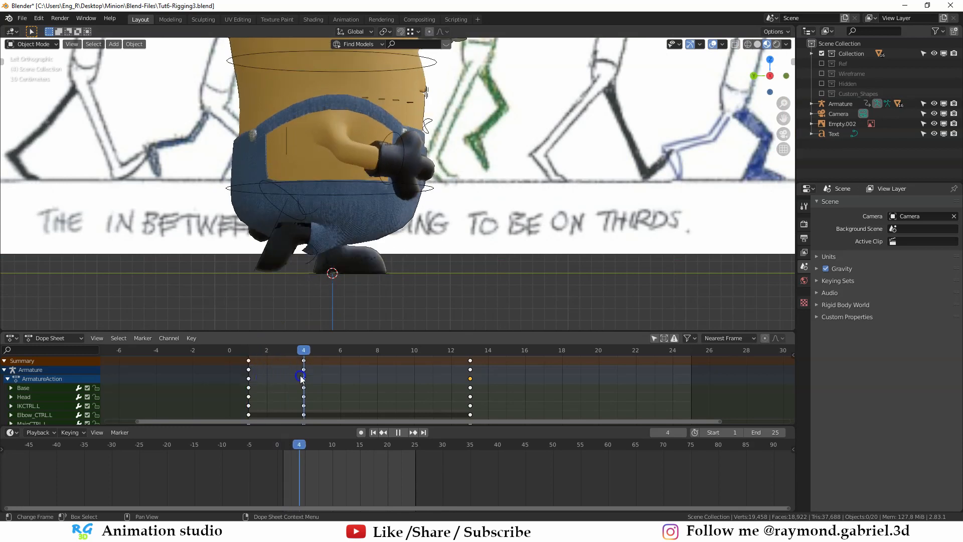
drag(302, 379, 268, 386)
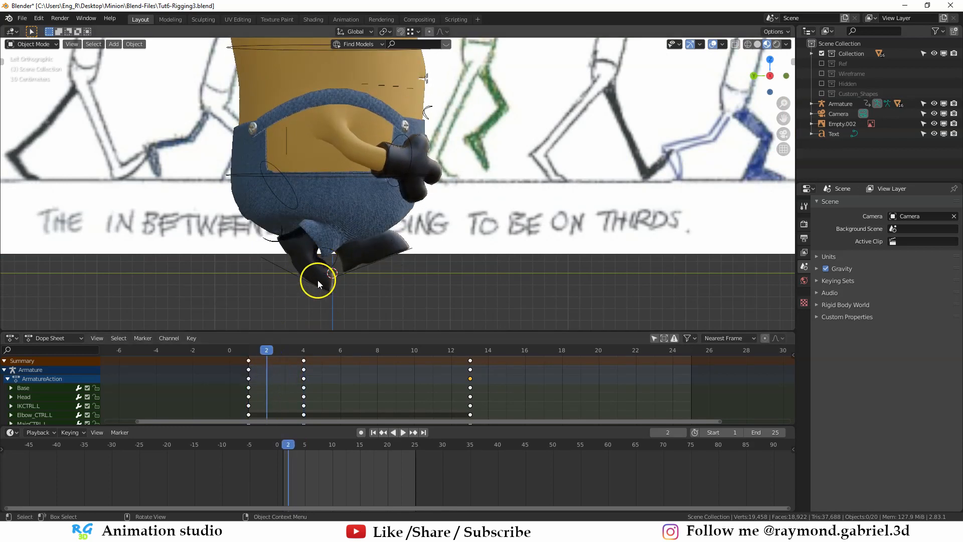
drag(267, 350, 281, 360)
drag(275, 362, 271, 362)
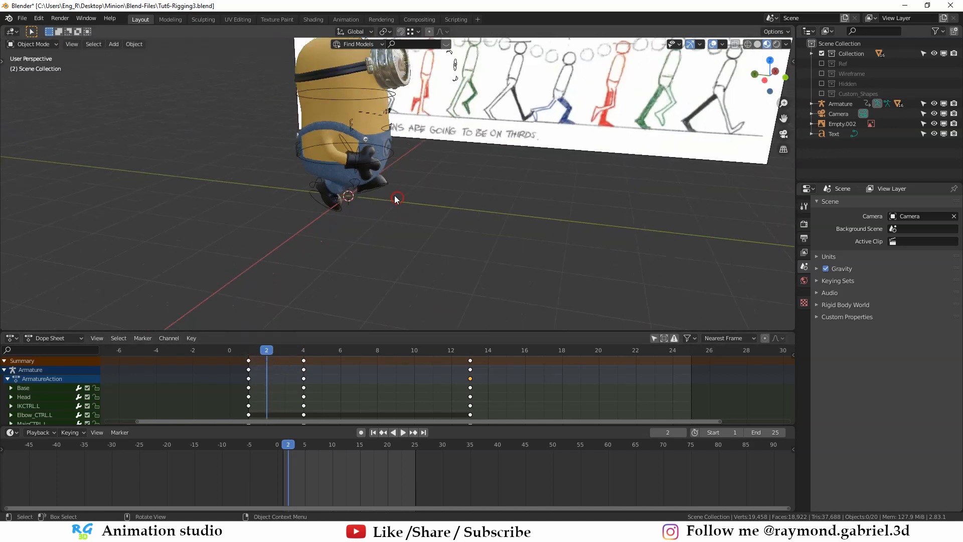
- Add a mesh plane under the minion and scale it up as a floor
middle_drag(395, 198, 380, 206)
key(shift+a)
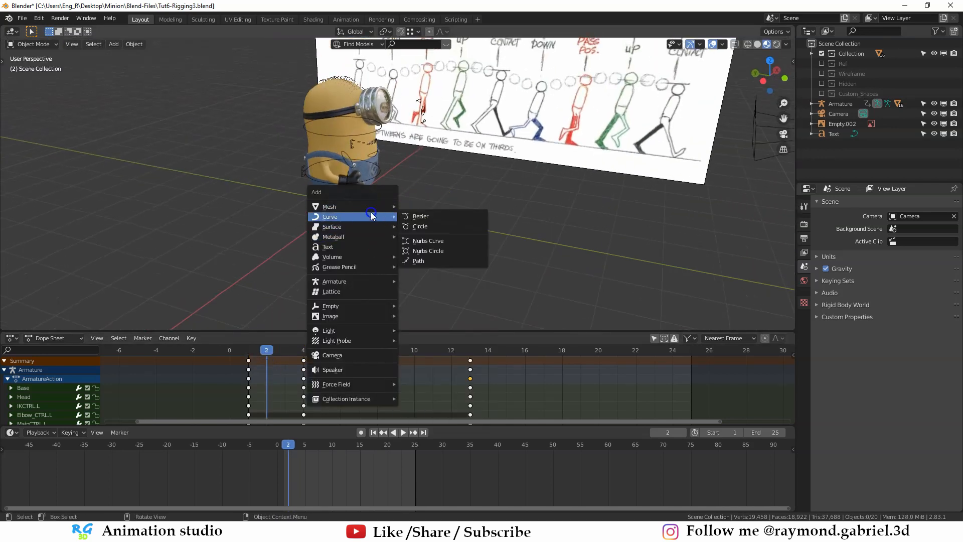
click(417, 206)
key(s)
click(370, 234)
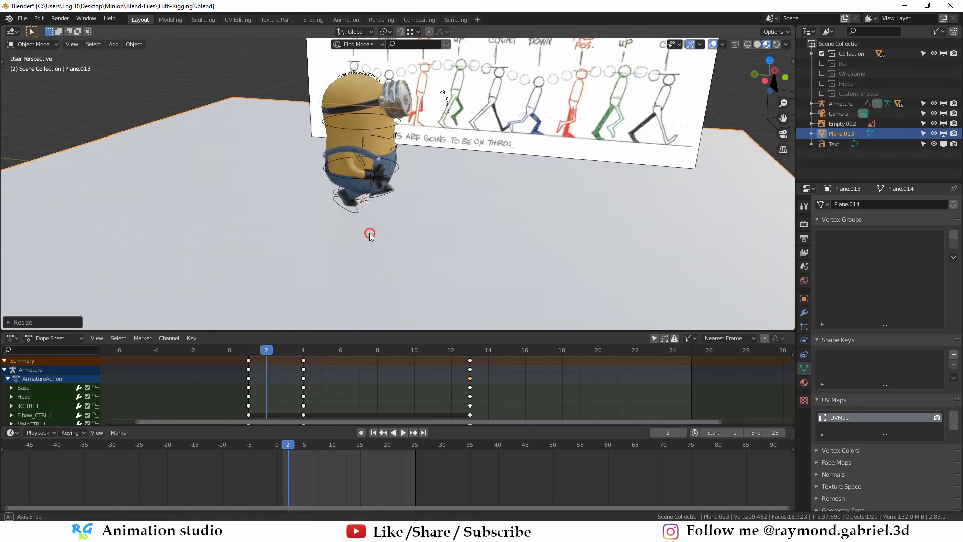
alt+middle_drag(369, 234, 452, 151)
- Examine the right foot against the floor plane at frame 2 from side and perspective views
scroll(391, 209, up, 4)
click(354, 222)
scroll(389, 206, down, 4)
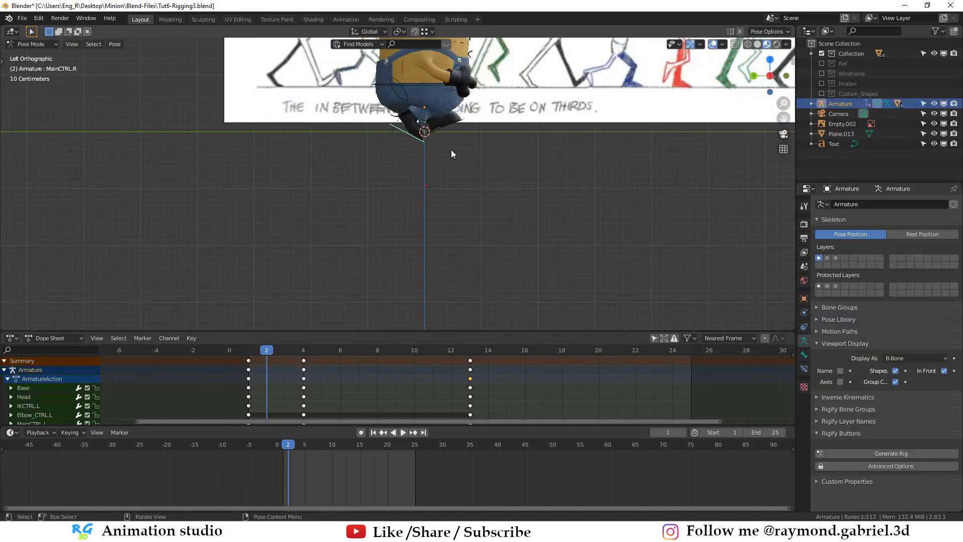
shift+middle_drag(451, 150, 412, 201)
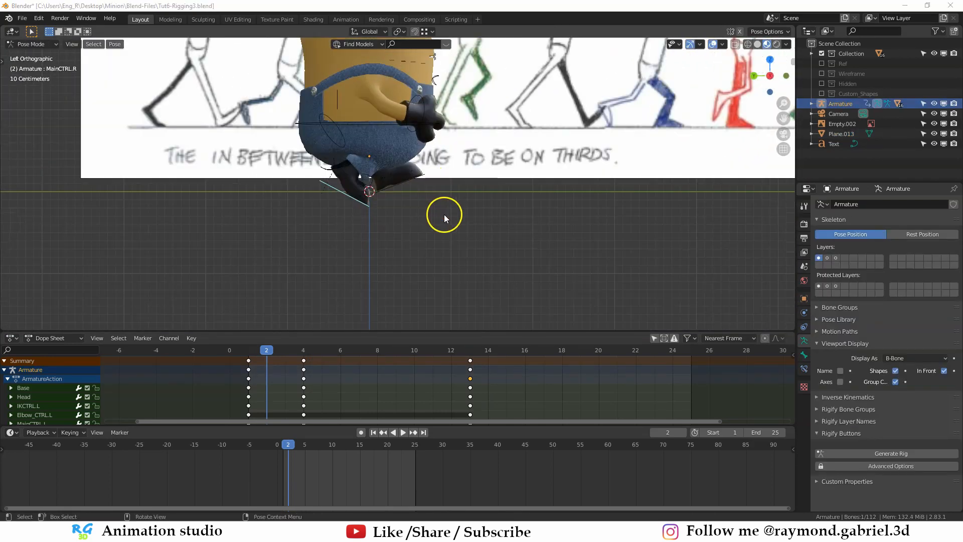
scroll(485, 191, down, 1)
scroll(539, 173, down, 2)
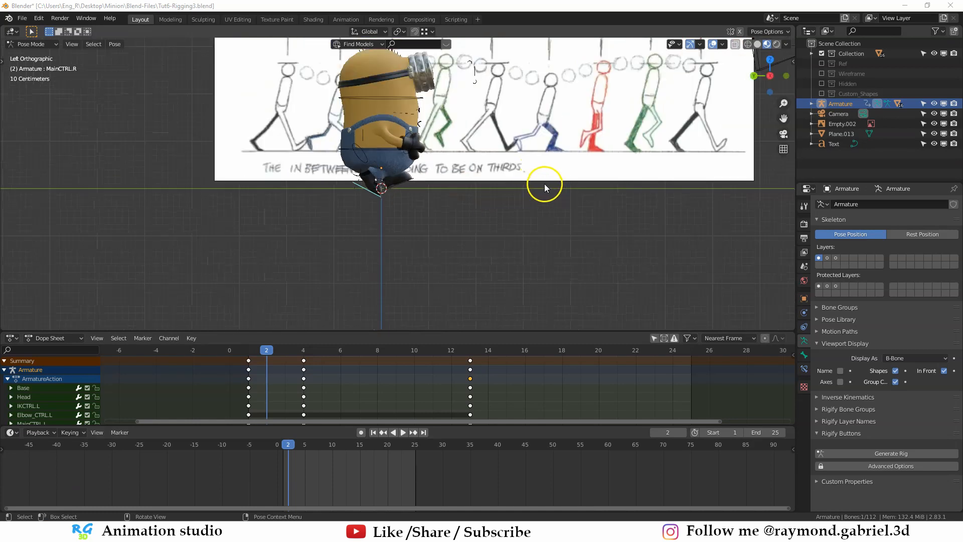
middle_drag(543, 185, 532, 202)
shift+middle_drag(562, 153, 612, 150)
scroll(364, 287, up, 1)
shift+middle_drag(364, 287, 400, 206)
scroll(401, 206, up, 2)
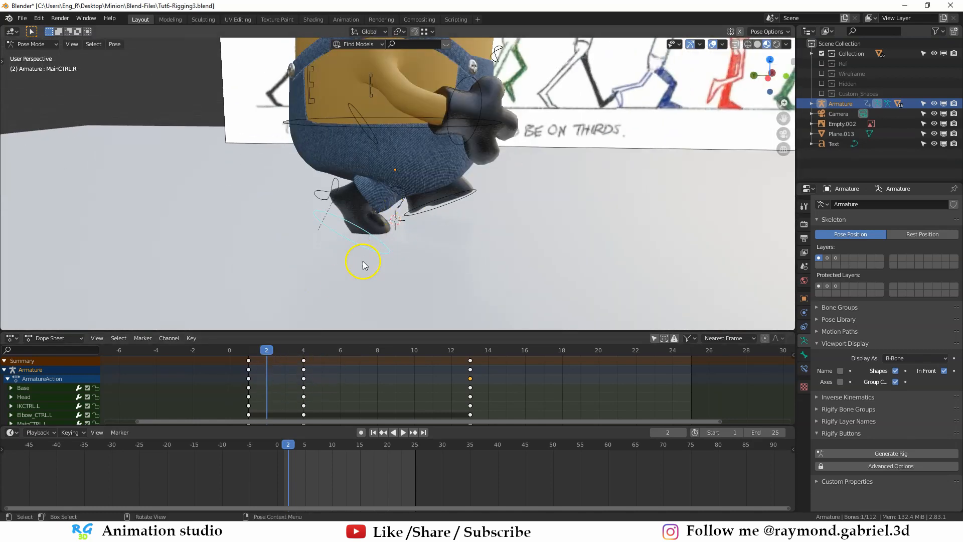
scroll(364, 239, up, 2)
scroll(373, 254, down, 1)
middle_drag(394, 244, 437, 213)
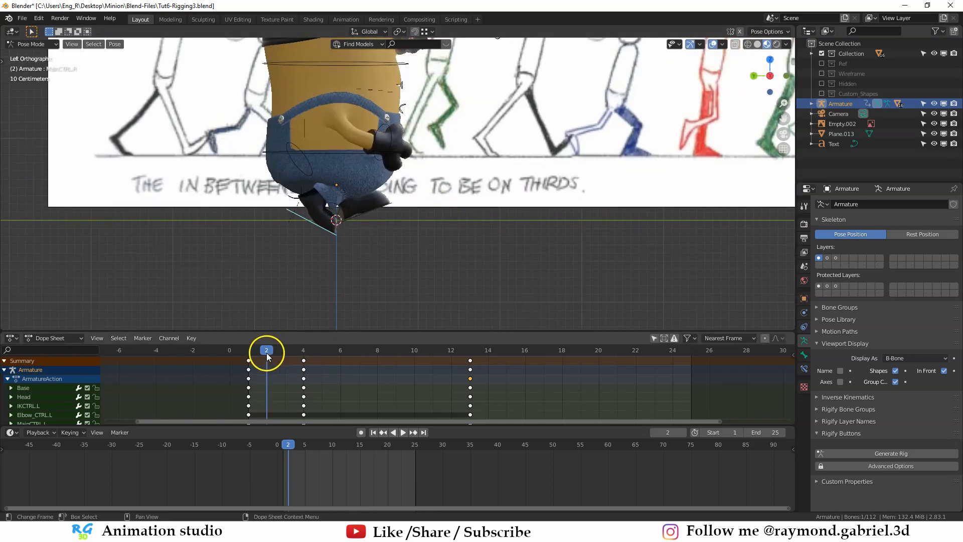
- Go to frame 7 and compare the minion's legs with the chart's Pass Pos. pose in side view
drag(267, 354, 356, 364)
scroll(581, 157, down, 2)
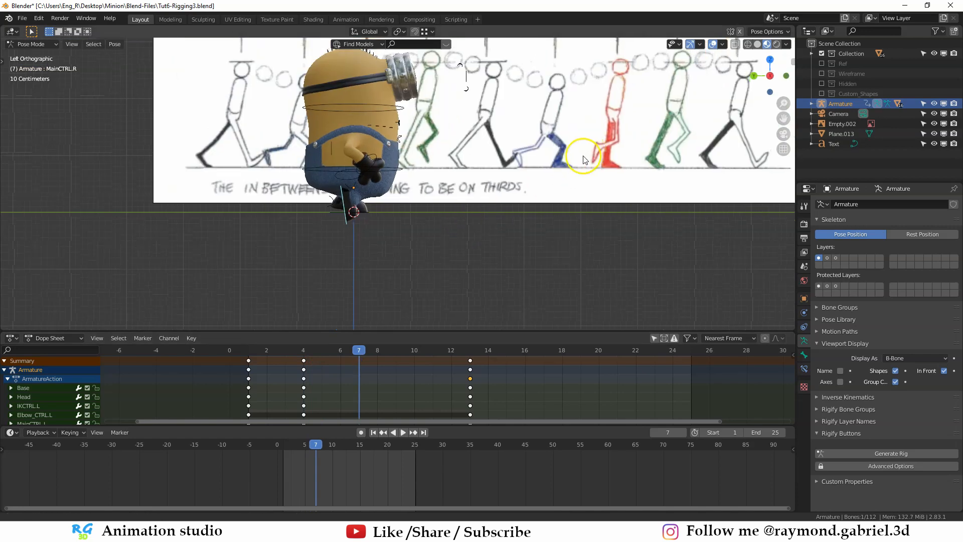
shift+middle_drag(582, 156, 496, 206)
scroll(536, 157, down, 1)
scroll(362, 241, up, 5)
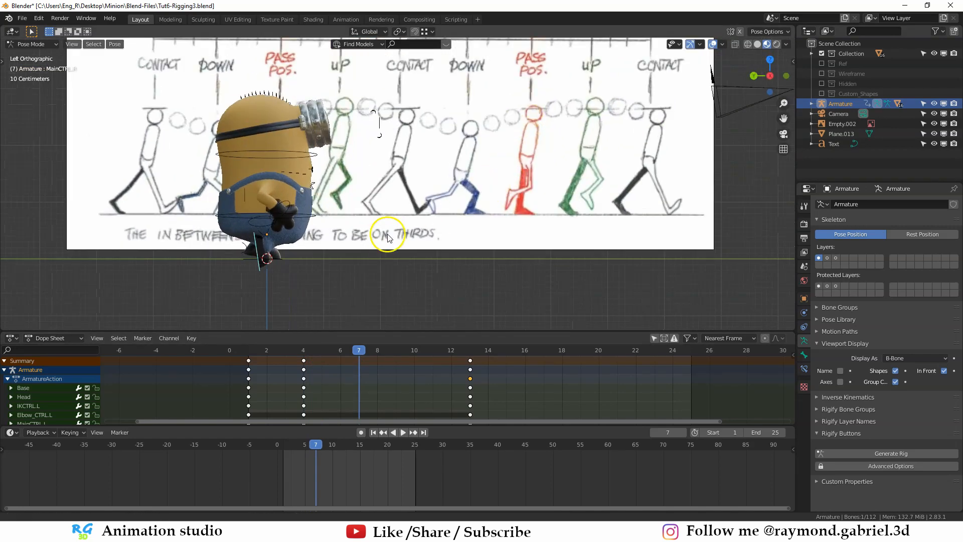
scroll(350, 221, down, 2)
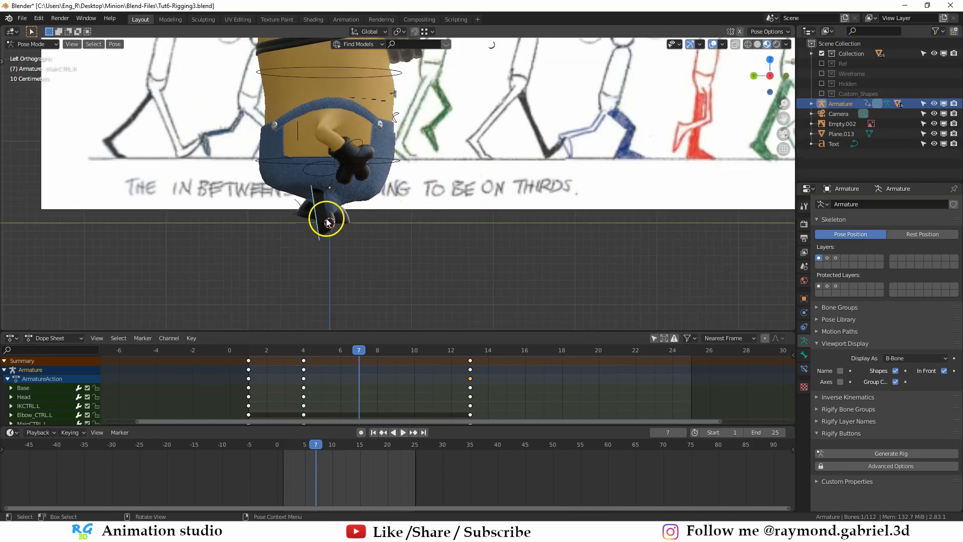
middle_drag(335, 186, 276, 243)
scroll(269, 242, up, 4)
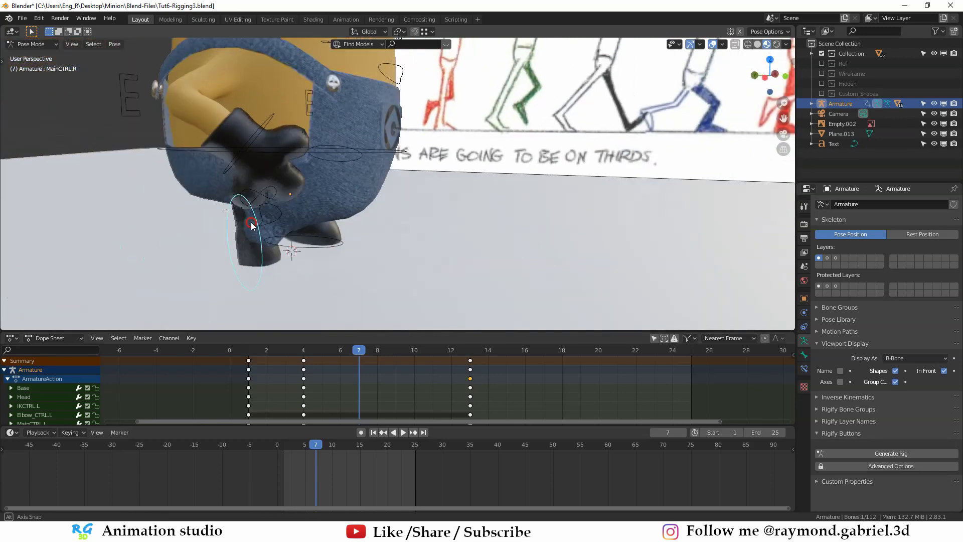
key(ctrl+KP_3)
scroll(397, 232, up, 2)
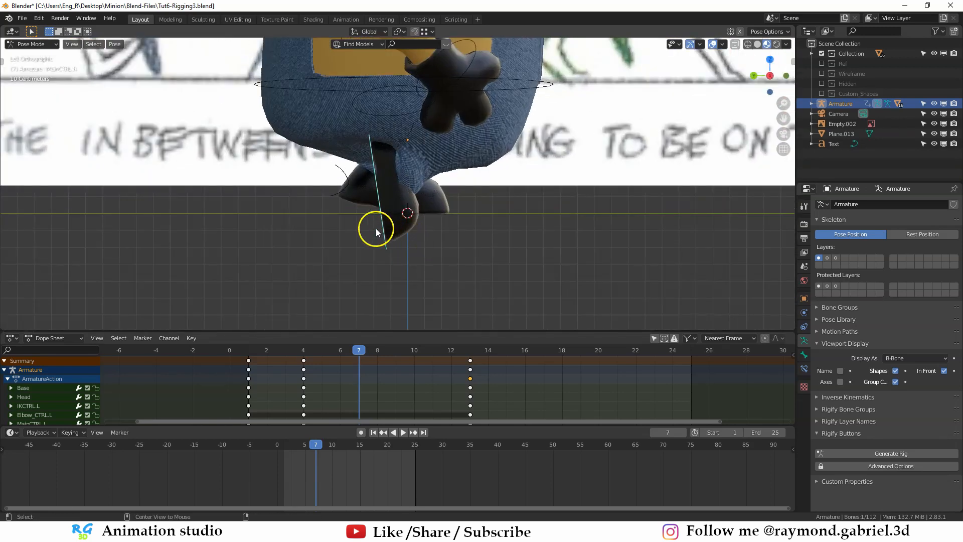
- Clear the right foot control's rotation at frame 7, then rotate and move the foot toward the passing pose
key(alt+r)
key(r)
click(451, 246)
key(g)
click(444, 244)
scroll(332, 240, down, 2)
shift+middle_drag(451, 243, 262, 220)
scroll(332, 240, up, 1)
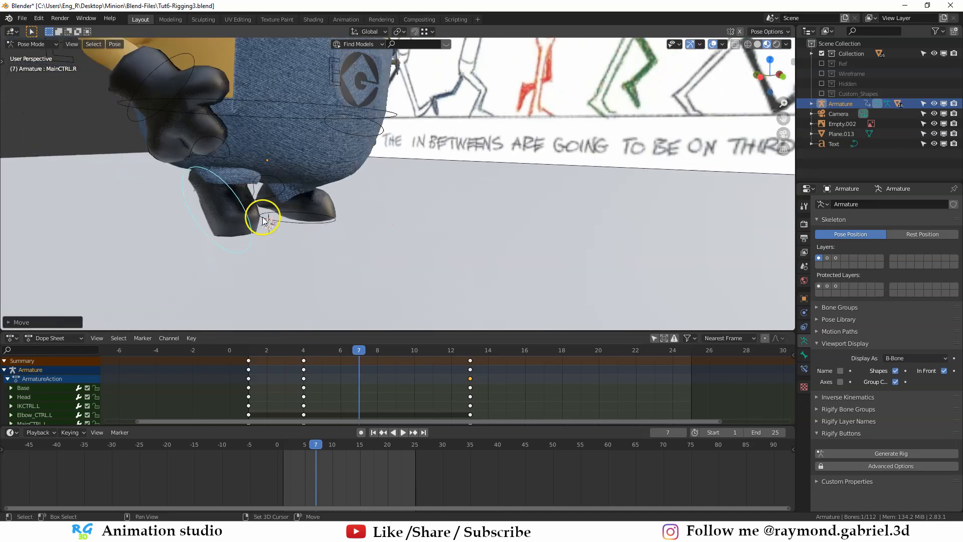
middle_drag(277, 183, 259, 210)
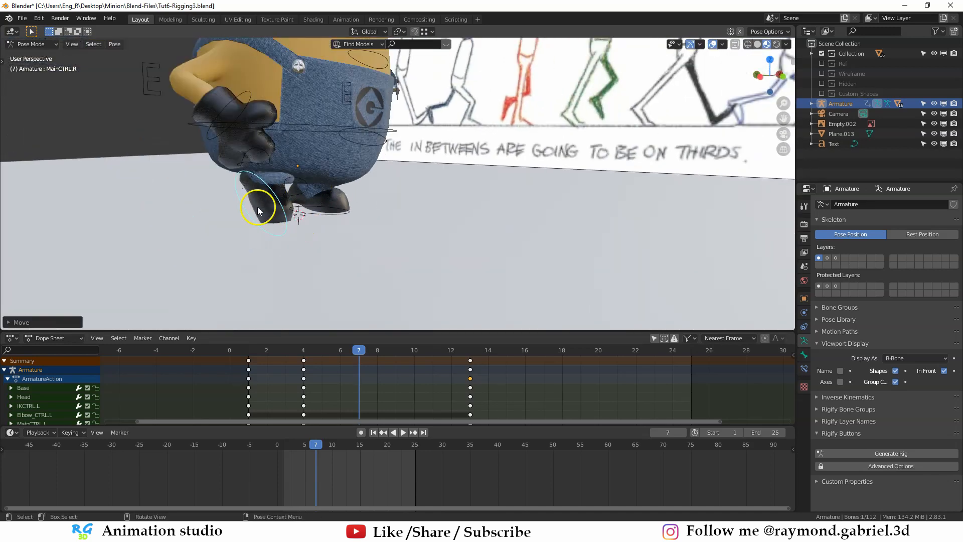
- Refine the right foot control's position and tilt in side view so the foot trails behind with its toe near the floor
key(ctrl+KP_3)
shift+middle_drag(385, 209, 365, 219)
scroll(367, 223, up, 2)
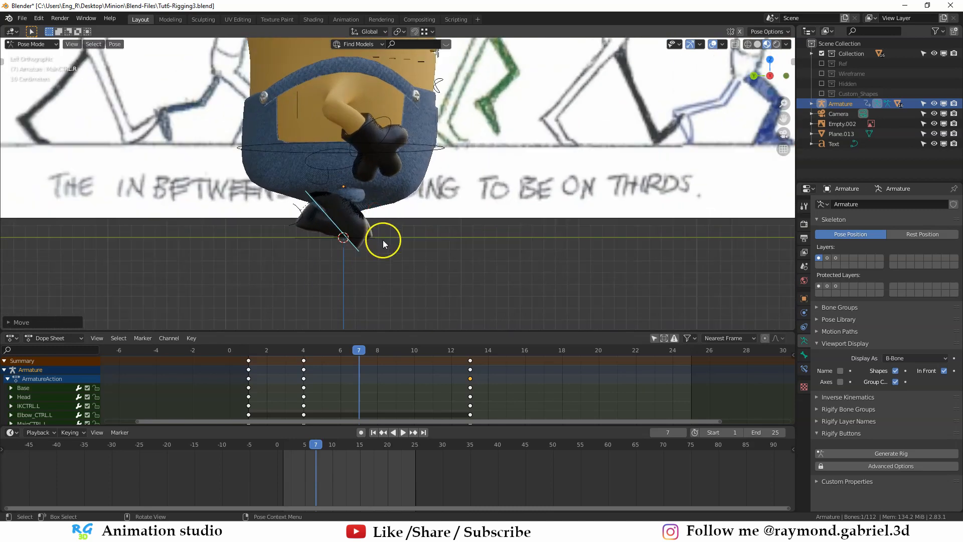
scroll(383, 242, up, 1)
key(g)
key(r)
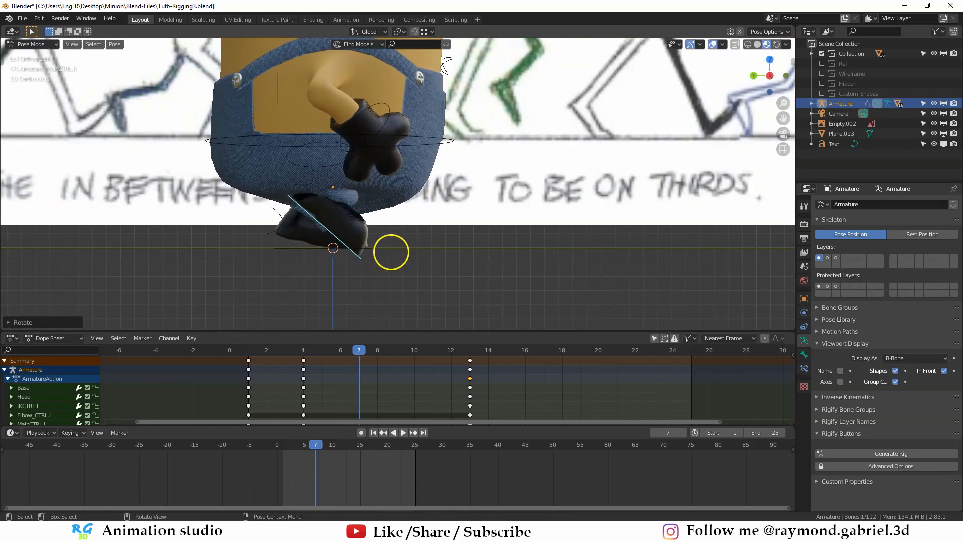
key(g)
click(365, 258)
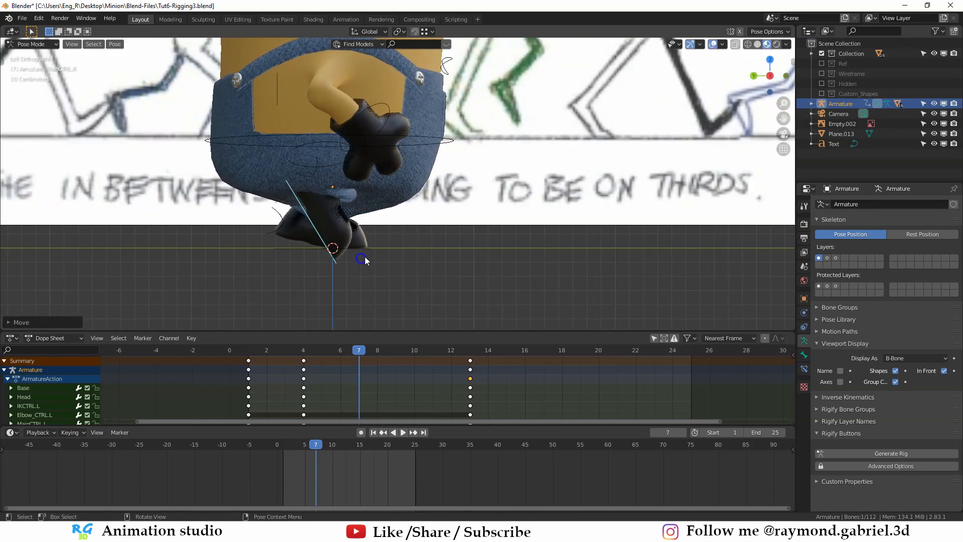
scroll(426, 221, down, 4)
scroll(495, 204, up, 5)
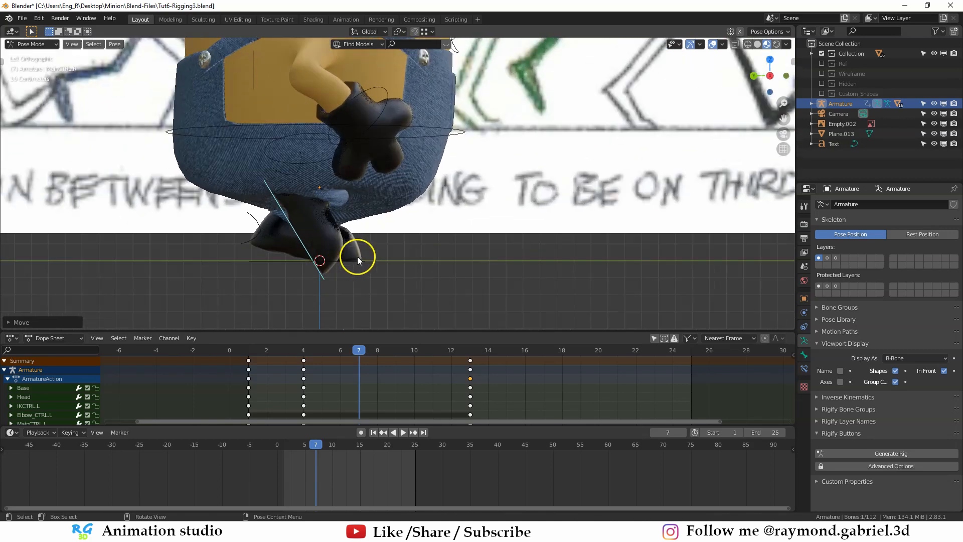
key(r)
click(357, 256)
- Examine the frame 7 pose in perspective, comparing the body, head and feet with the chart's Pass Pos. figure
middle_drag(356, 257, 297, 261)
click(291, 137)
middle_drag(291, 139, 278, 198)
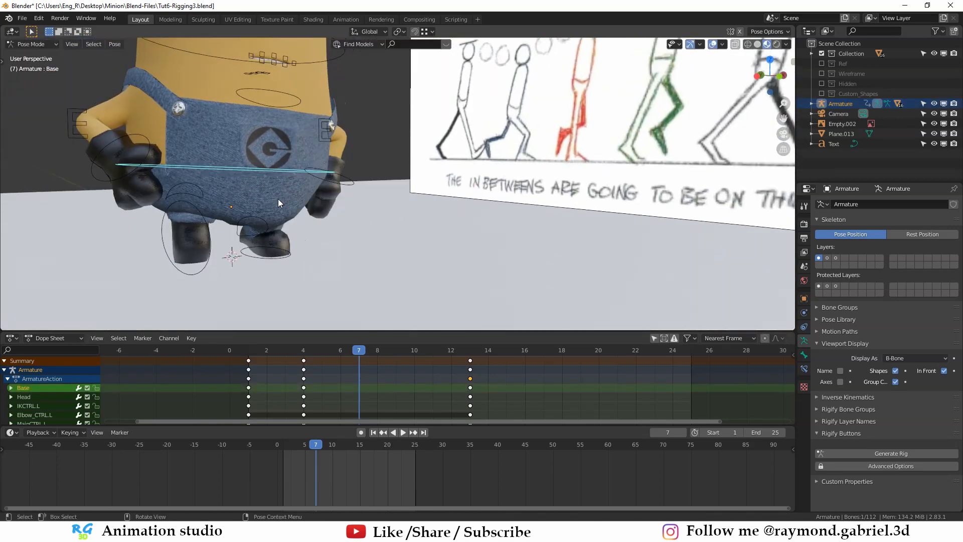
scroll(275, 194, down, 5)
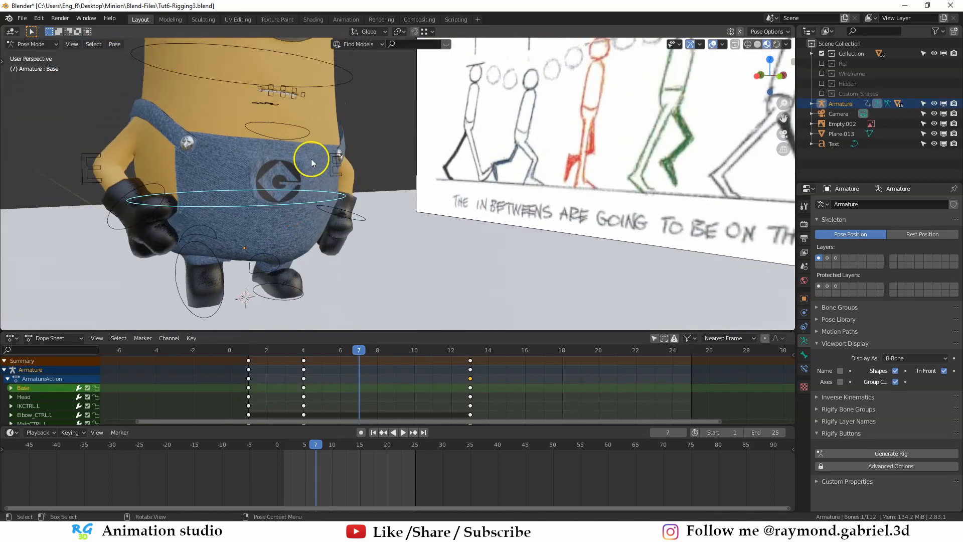
click(373, 122)
middle_drag(373, 123, 390, 179)
scroll(344, 194, up, 1)
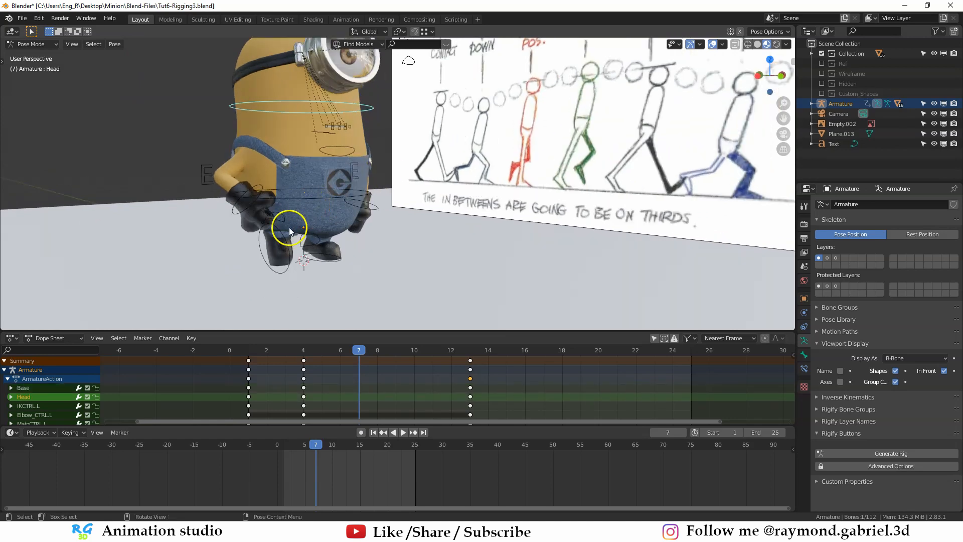
middle_drag(288, 227, 357, 217)
- Adjust the right foot control's height along Z and rotate it in side view at frame 7
key(ctrl+KP_3)
scroll(376, 221, up, 4)
click(399, 242)
key(g)
key(z)
click(435, 229)
key(g)
key(y)
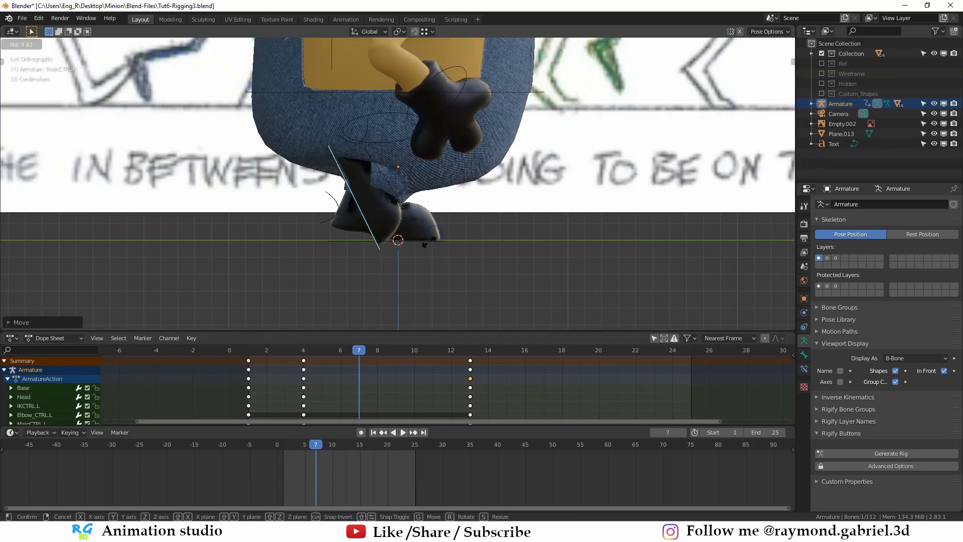
click(422, 254)
- Move the left foot control along Y under the body in side view at frame 7
middle_drag(421, 253, 418, 218)
scroll(331, 231, up, 3)
click(310, 226)
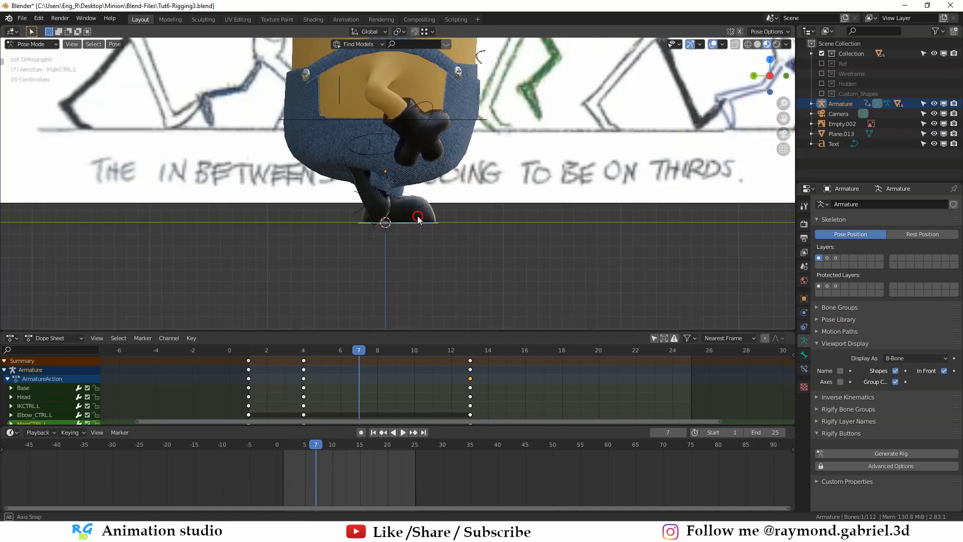
key(g)
key(y)
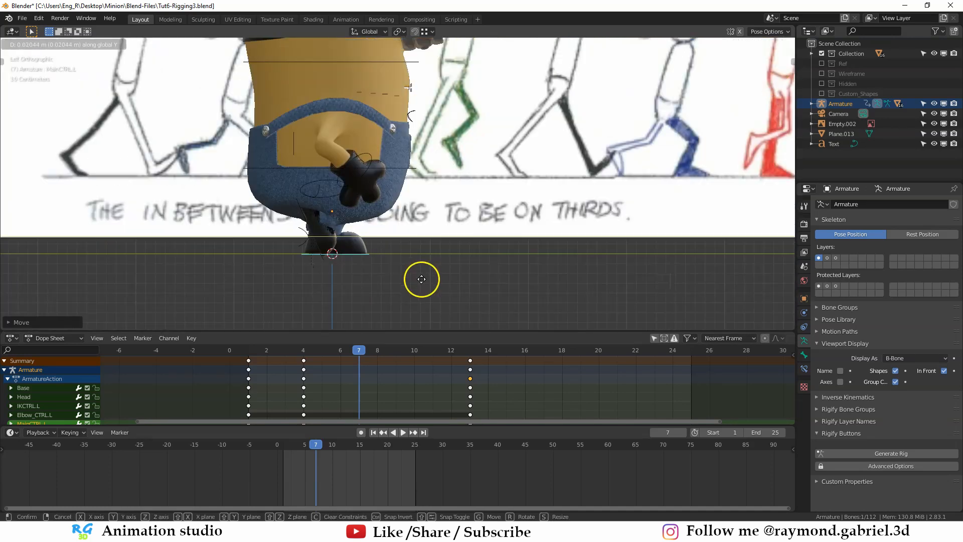
click(421, 279)
scroll(329, 264, up, 2)
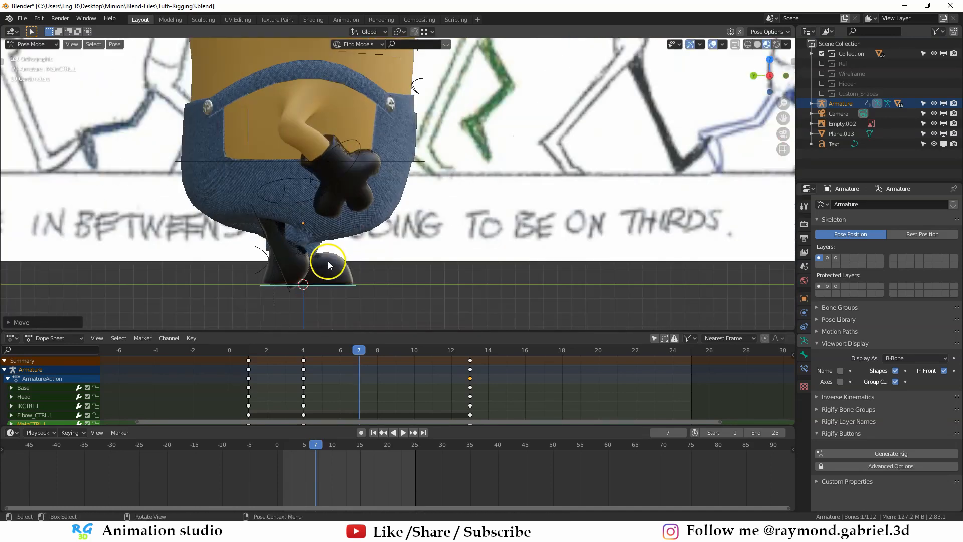
- Move the right foot control along Y, then adjust its height along Z at frame 7
click(290, 276)
click(285, 286)
key(g)
key(y)
click(286, 285)
middle_drag(377, 218, 353, 221)
key(g)
key(z)
click(351, 209)
key(ctrl+KP_3)
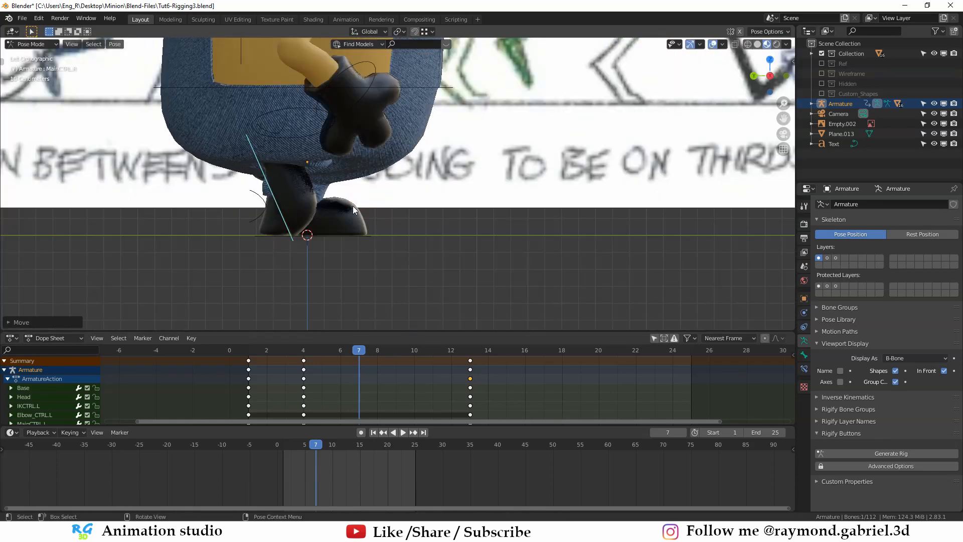
- Rotate the right foot control further in side view and correct its height along Z against the floor
key(r)
click(341, 213)
key(g)
key(z)
click(341, 210)
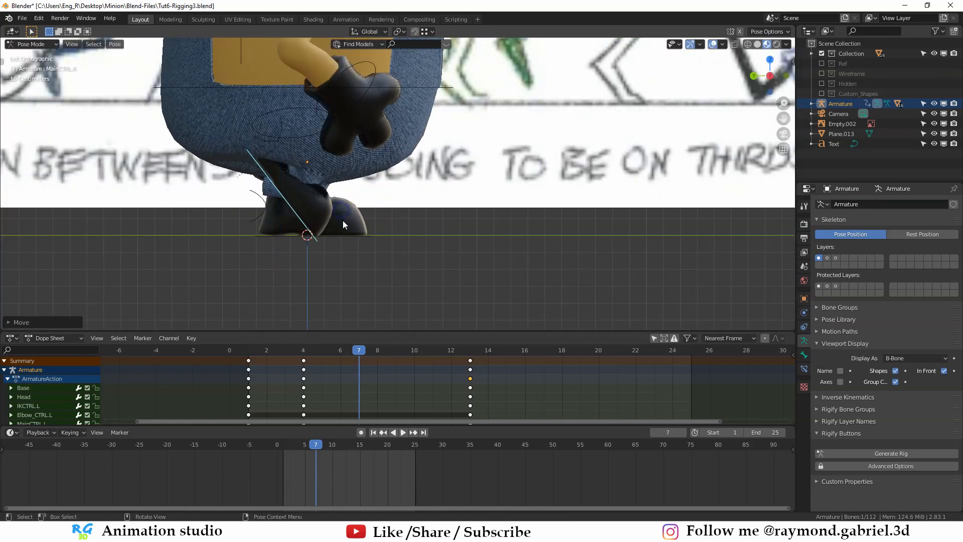
middle_drag(350, 215, 351, 188)
scroll(351, 187, up, 2)
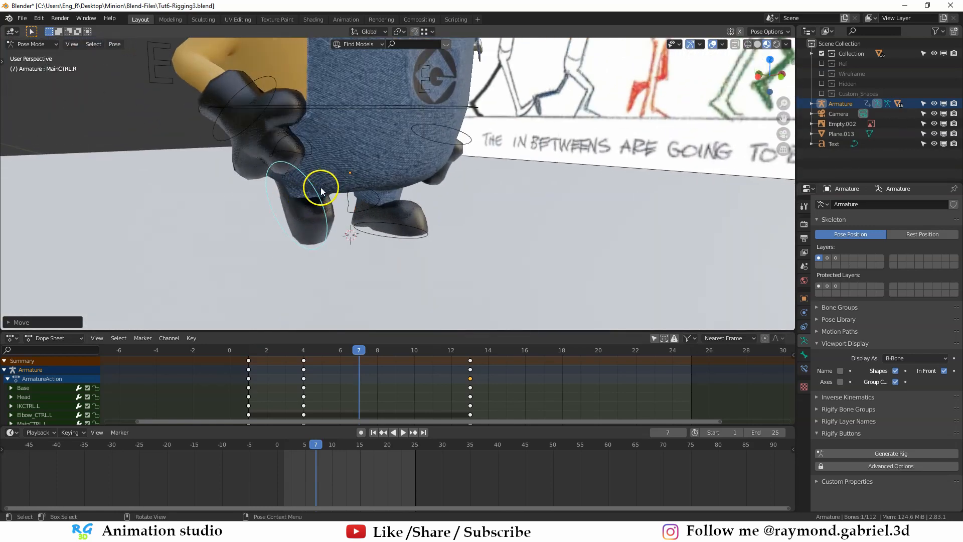
- Select all of the rig's controls and insert a LocRotScale keyframe at frame 7
scroll(321, 189, down, 1)
click(273, 144)
middle_drag(291, 156, 417, 224)
scroll(356, 170, down, 2)
click(380, 222)
key(a)
key(i)
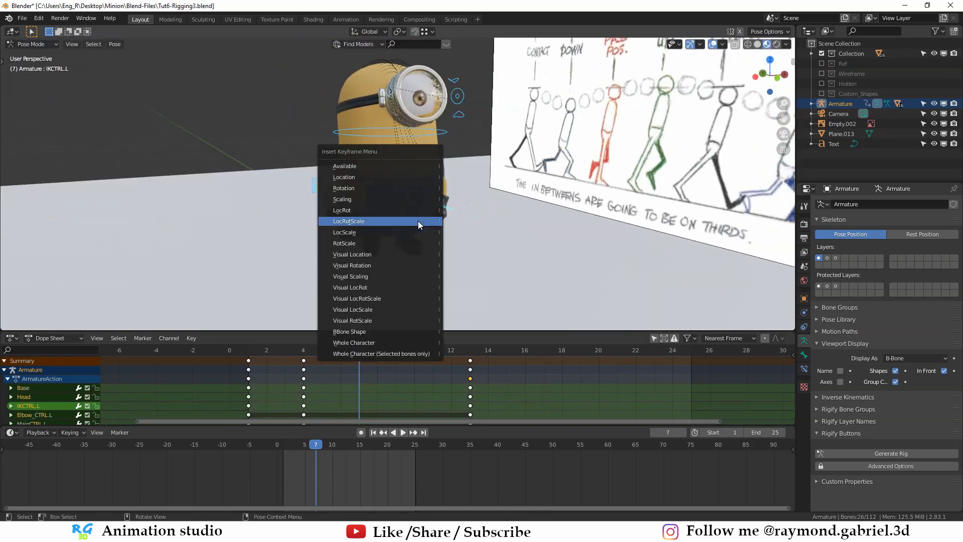
click(361, 219)
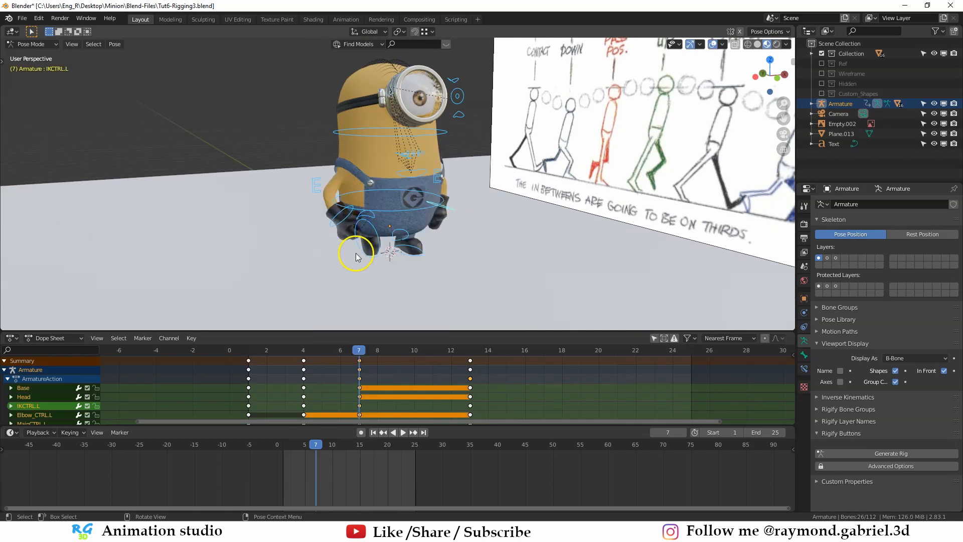
- Go to frame 10 and raise the Base control along Z toward the chart's Up pose
middle_drag(356, 257, 430, 246)
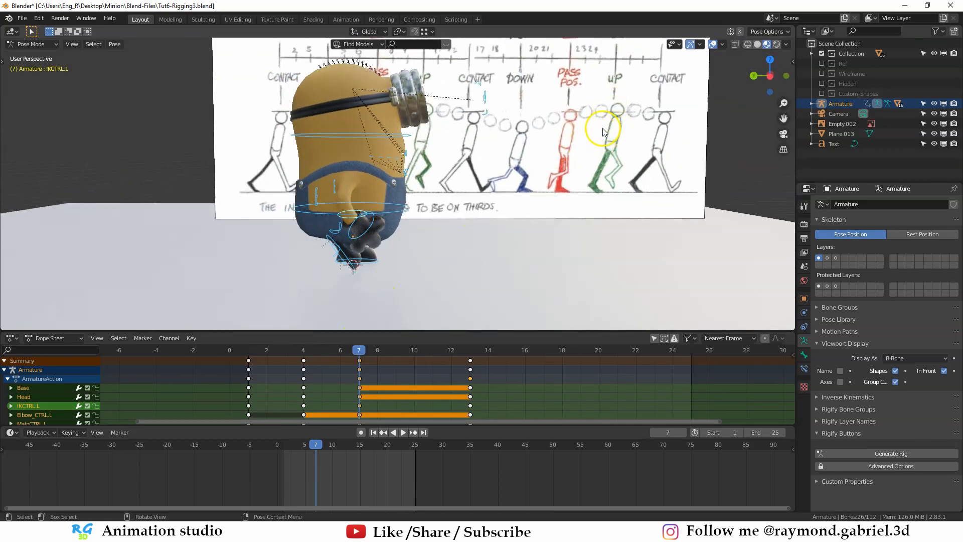
middle_drag(603, 128, 318, 190)
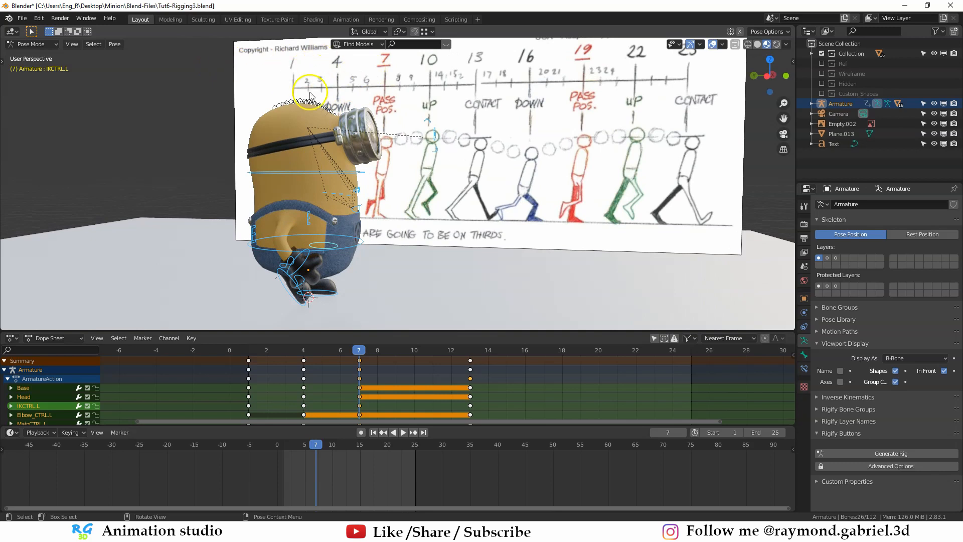
drag(365, 354, 421, 353)
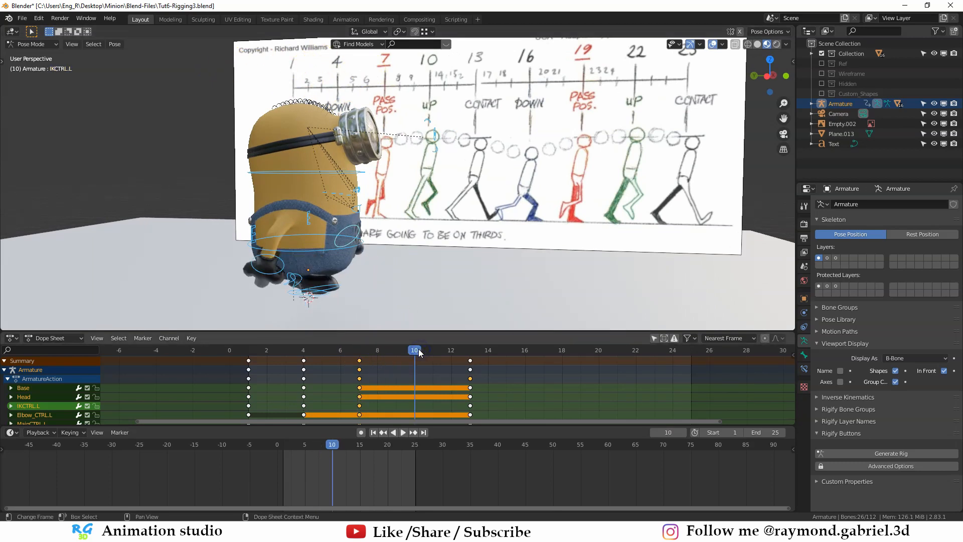
scroll(438, 85, down, 1)
middle_drag(438, 86, 328, 177)
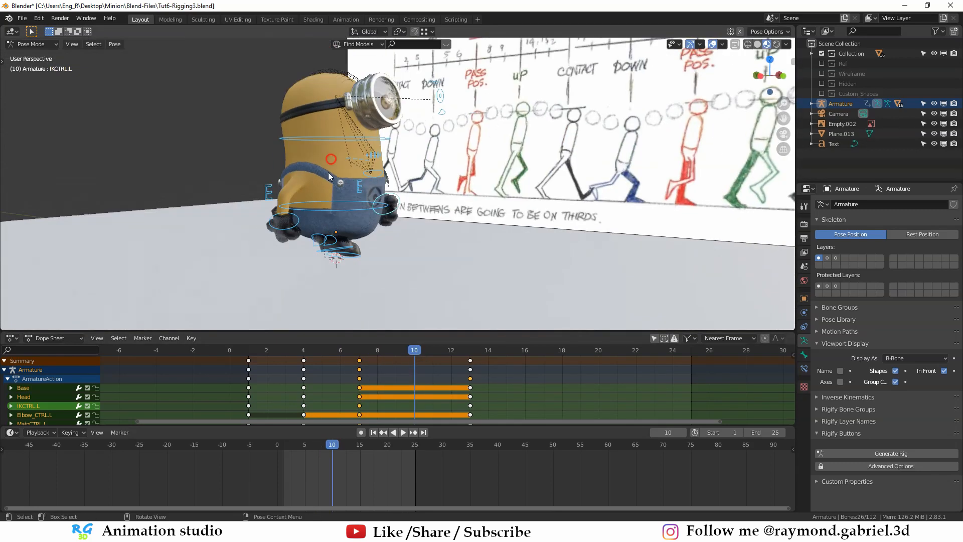
click(365, 208)
scroll(381, 207, up, 2)
middle_drag(416, 214, 371, 209)
key(g)
key(z)
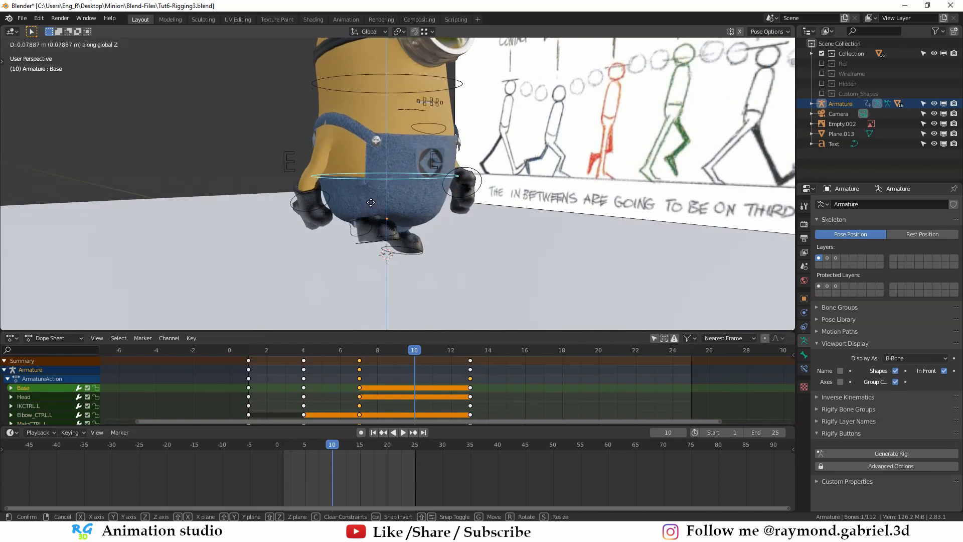
click(313, 212)
- Rotate and move the right foot control in side view at frame 10 to match the chart's raised forward foot
middle_drag(390, 217, 306, 238)
key(r)
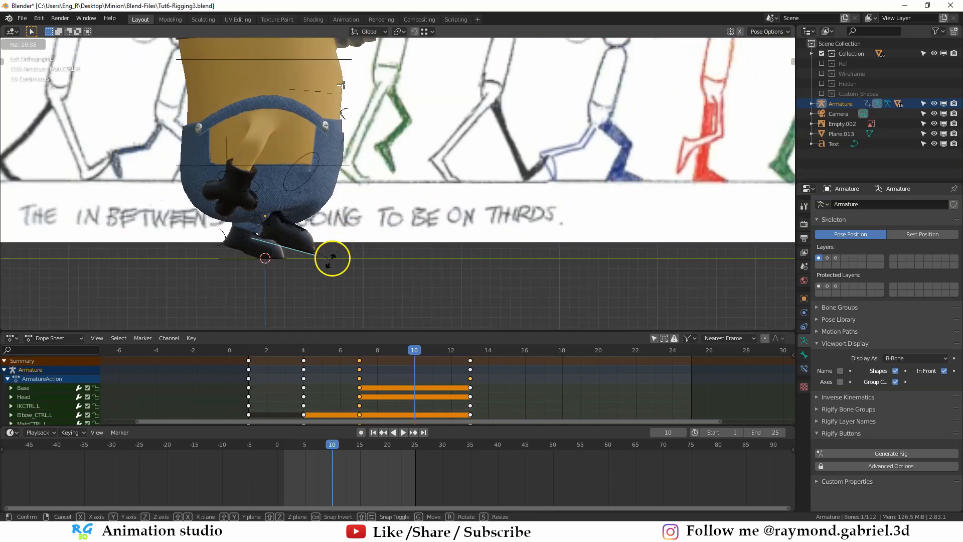
click(329, 265)
key(g)
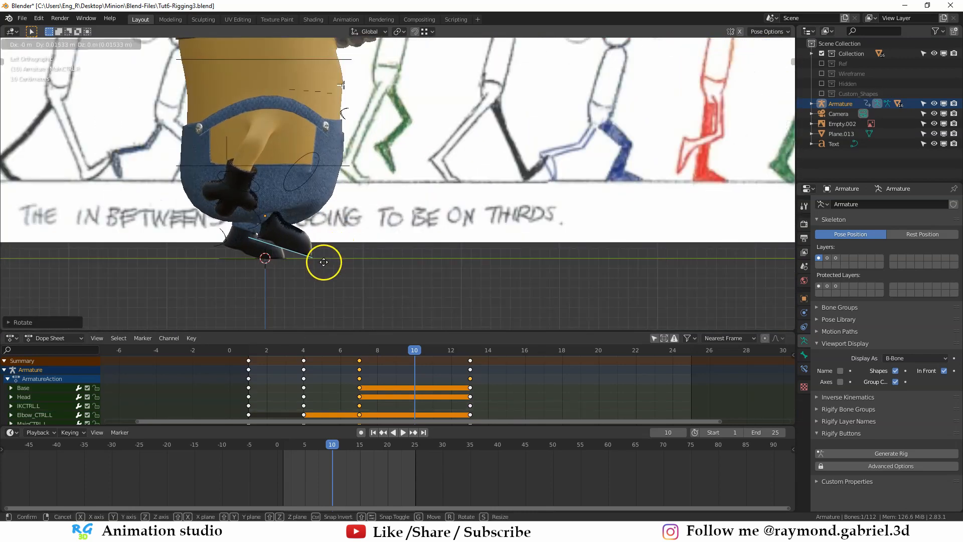
click(323, 262)
shift+middle_drag(724, 148, 620, 164)
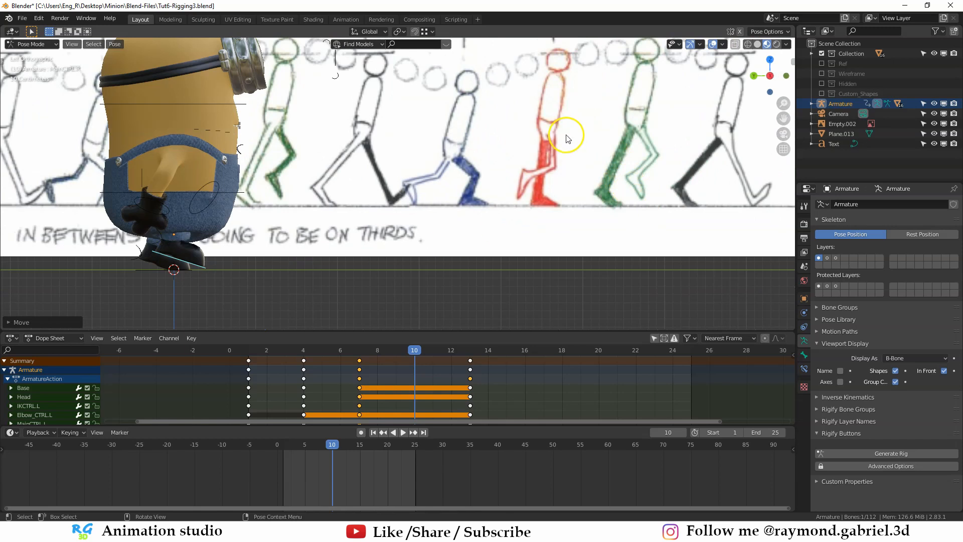
scroll(165, 274, up, 1)
shift+middle_drag(166, 274, 345, 208)
- Select the left foot control and move it backward along Y at frame 10
click(316, 220)
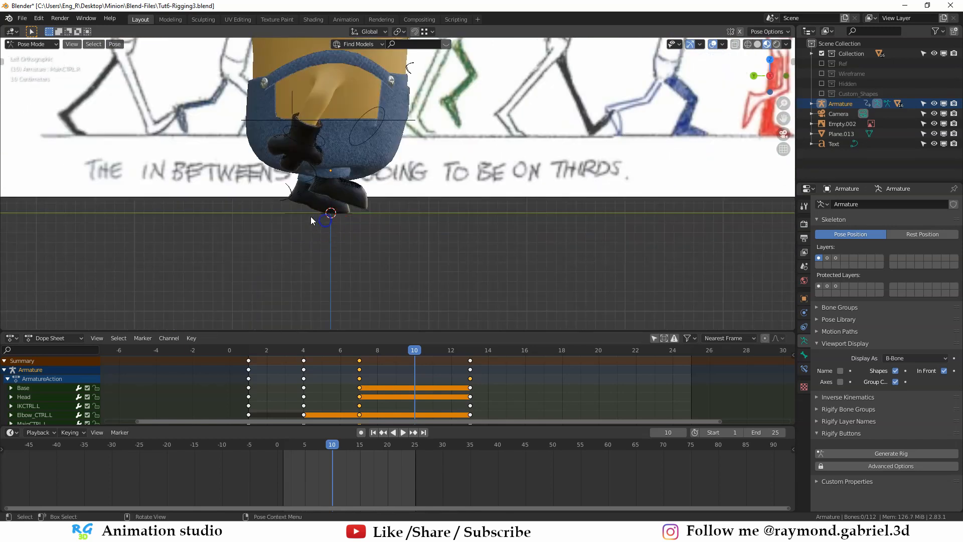
click(311, 217)
key(r)
key(g)
key(y)
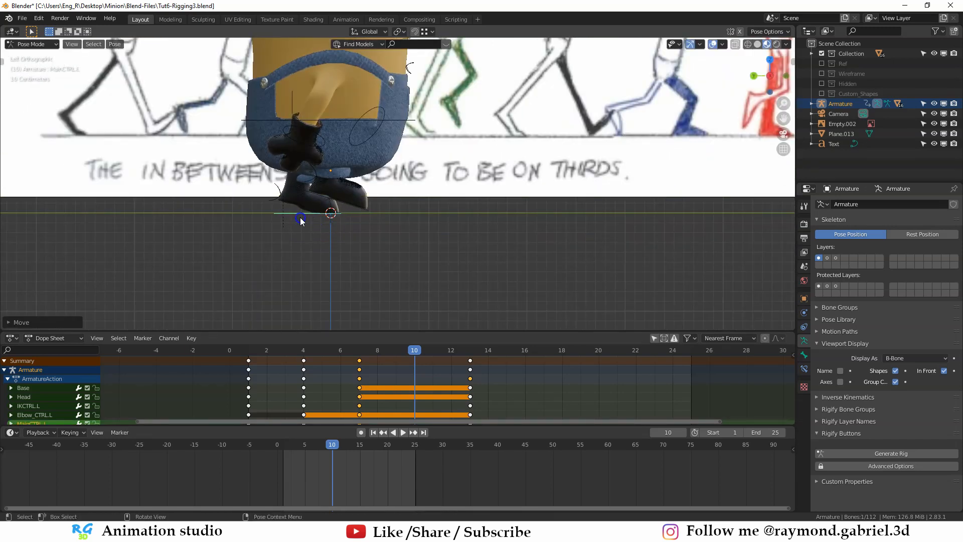
- Check the feet from several angles, undo the last change, and reposition the right foot control in side view at frame 10
middle_drag(301, 217, 559, 224)
click(560, 225)
key(KP_3)
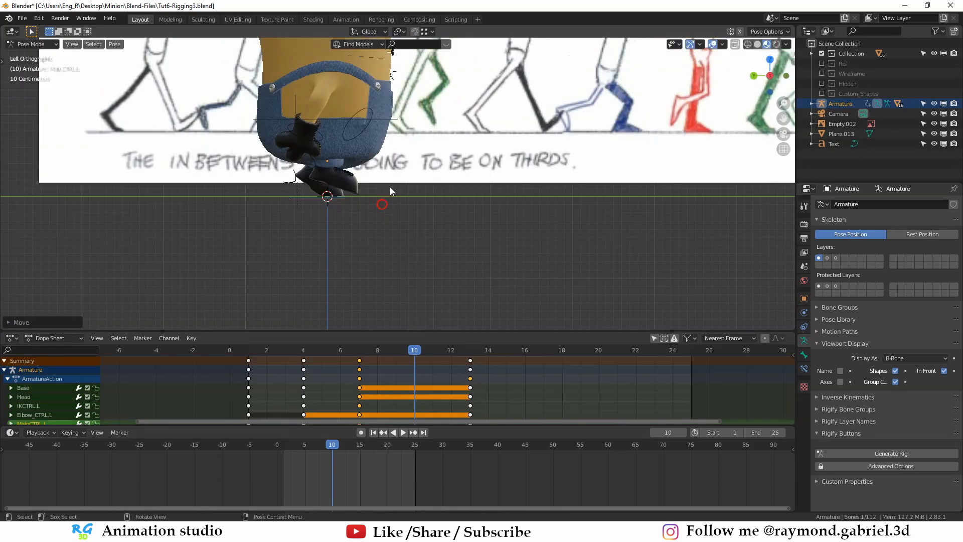
shift+middle_drag(329, 197, 288, 248)
middle_drag(436, 240, 451, 216)
click(490, 253)
key(ctrl+z)
middle_drag(311, 216, 368, 211)
key(ctrl+KP_3)
click(348, 259)
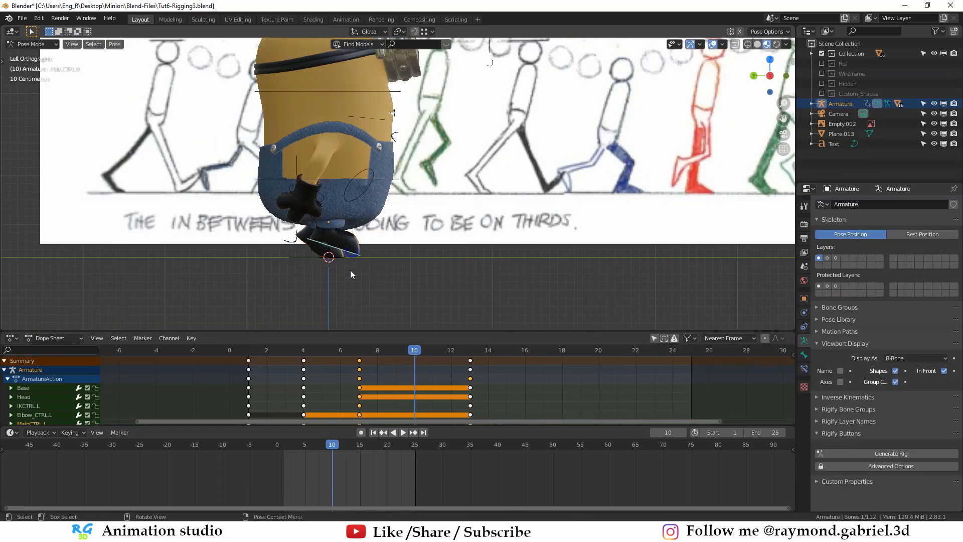
key(g)
click(351, 266)
- Insert a LocRotScale keyframe for all rig controls at frame 10 and deselect everything
scroll(350, 265, down, 1)
middle_drag(434, 188, 371, 245)
key(a)
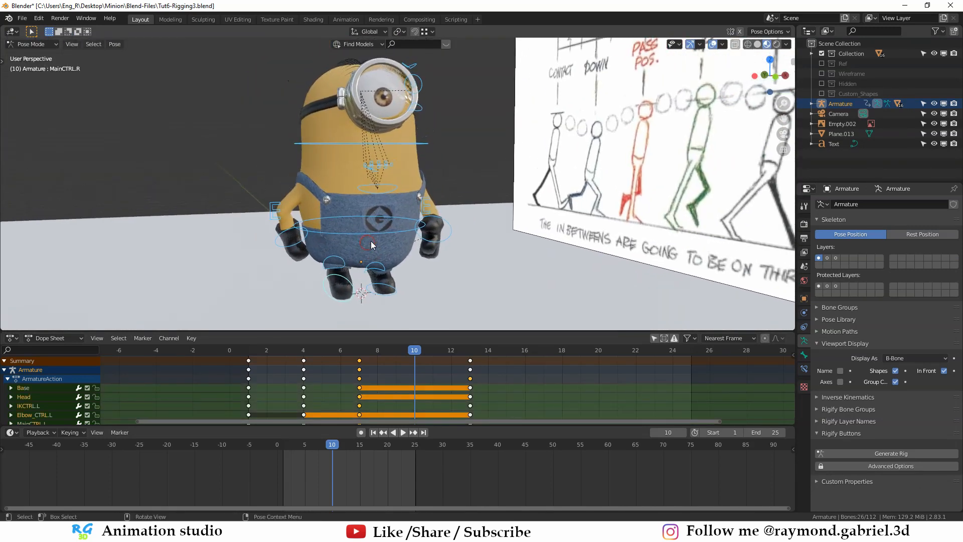
key(i)
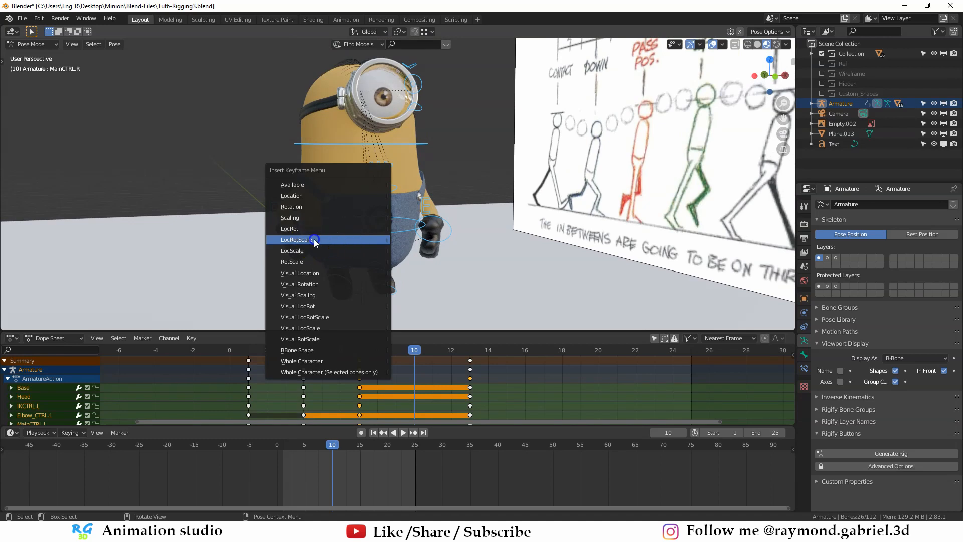
click(314, 241)
key(alt+a)
- Scrub the animation back from frame 10 to frame 2 in side view to check the leg motion
scroll(437, 260, down, 4)
key(ctrl+KP_3)
scroll(440, 251, up, 4)
shift+middle_drag(441, 243, 474, 184)
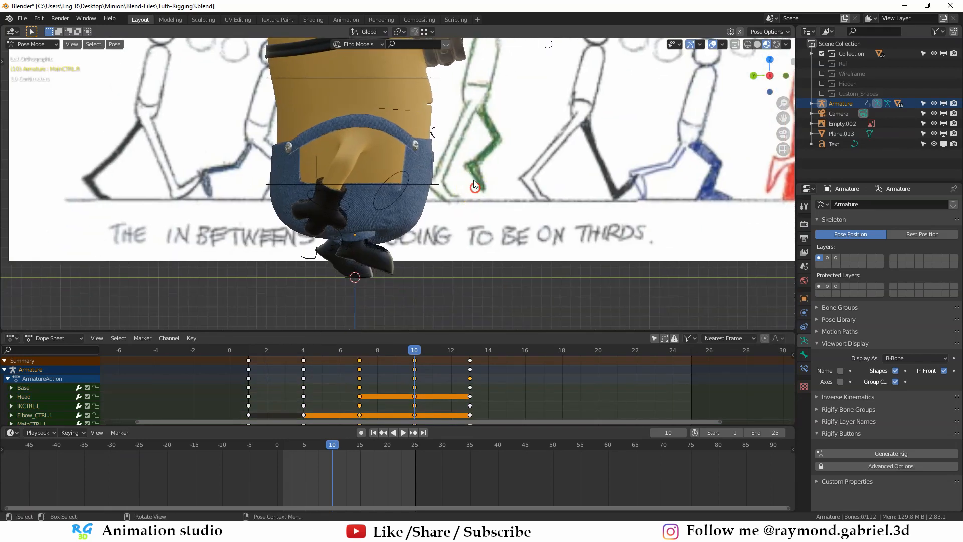
click(418, 360)
drag(417, 353, 268, 366)
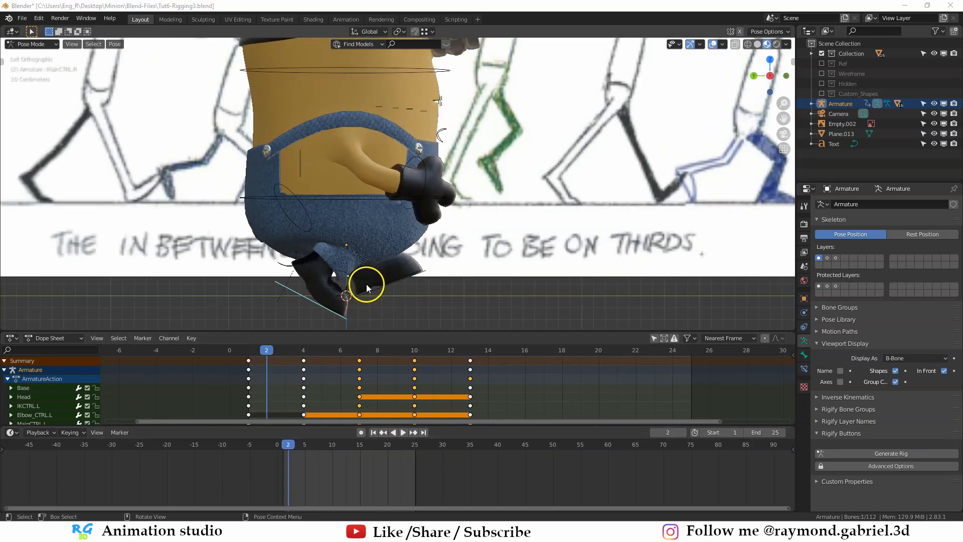
- Raise the right foot control to floor level at frame 2 in side view and insert a keyframe for it
middle_drag(366, 288, 395, 225)
scroll(396, 253, up, 2)
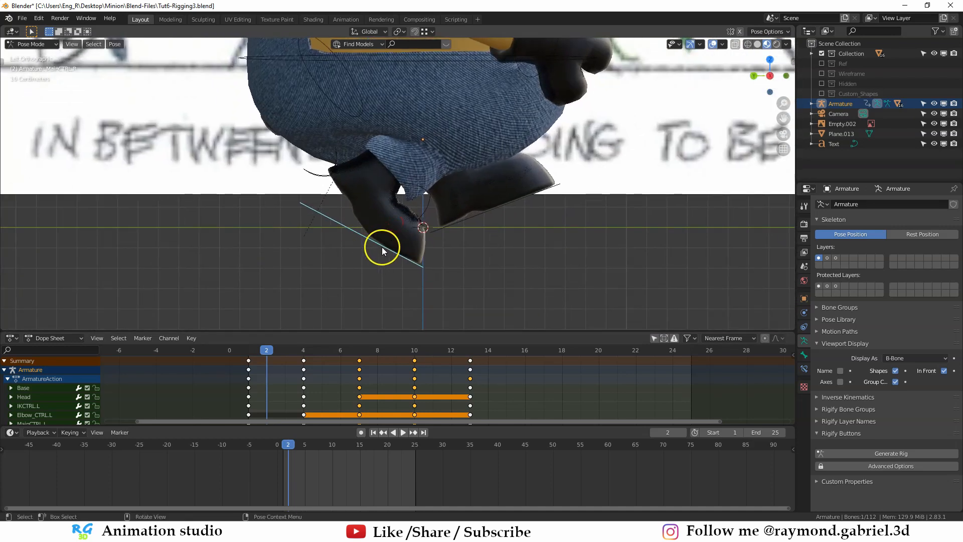
drag(268, 350, 267, 352)
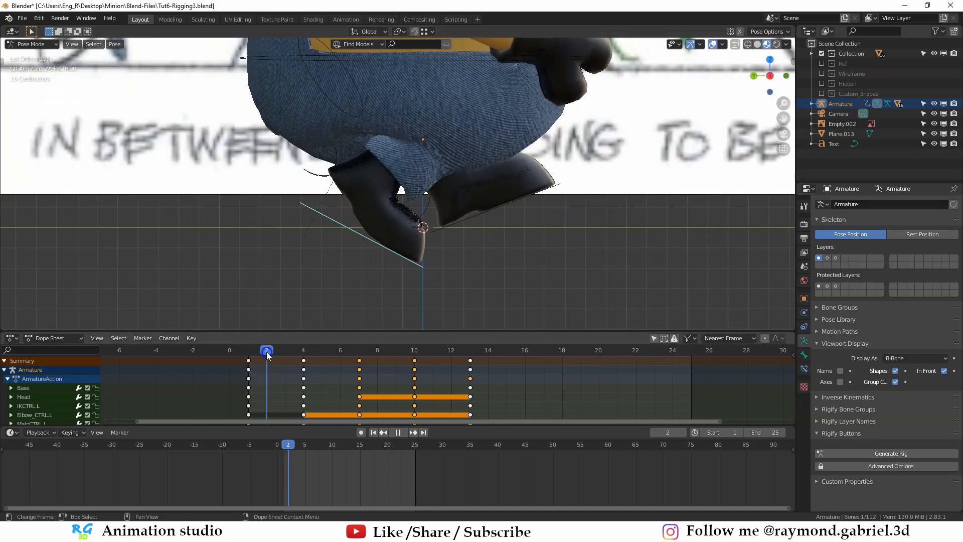
click(391, 253)
drag(381, 256, 383, 220)
scroll(413, 244, down, 4)
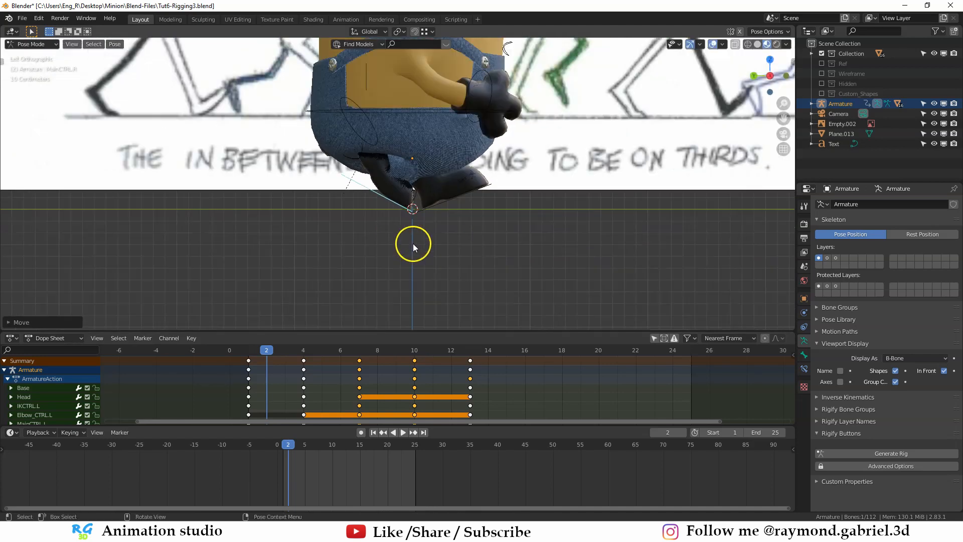
mouse_move(423, 221)
middle_down()
mouse_move(412, 226)
mouse_move(432, 222)
middle_up()
scroll(435, 223, up, 3)
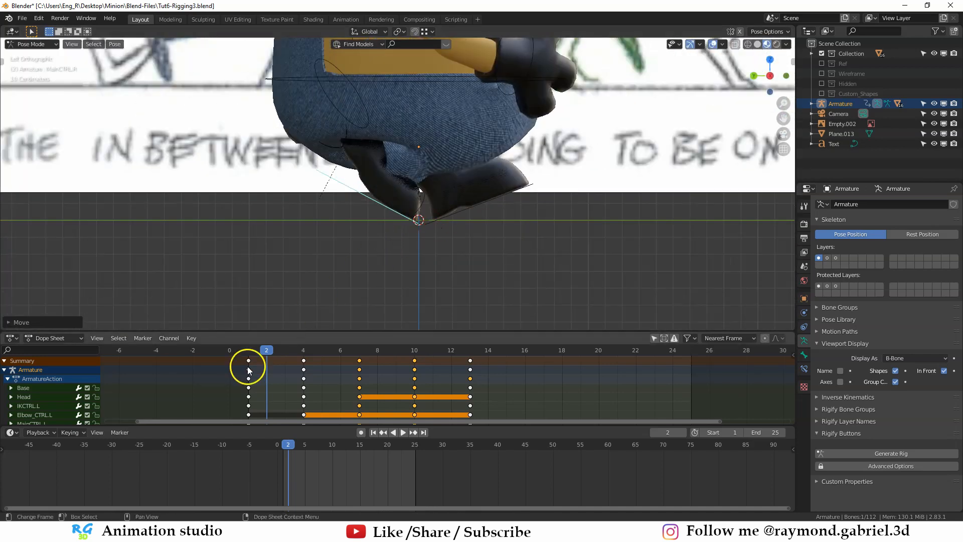
key(i)
click(392, 238)
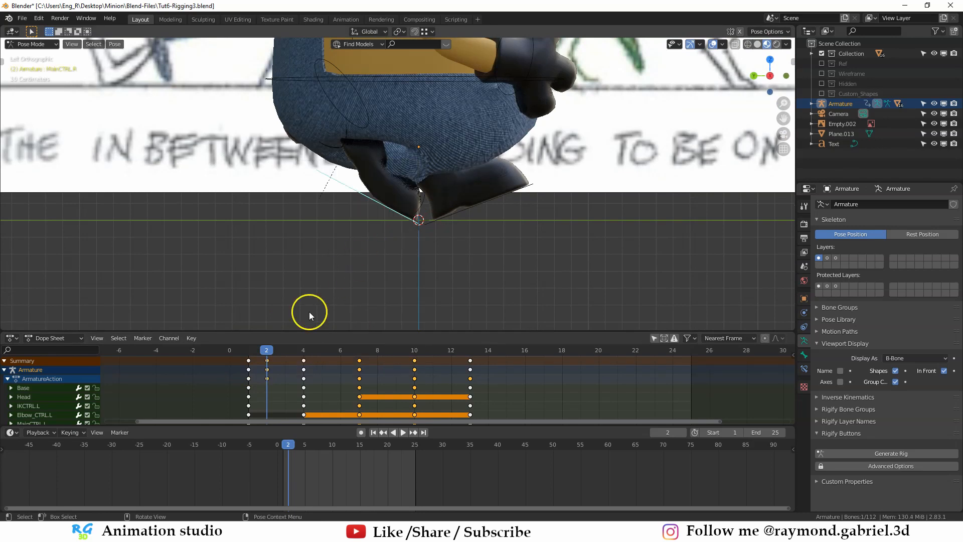
- Enable auto keying, raise the right foot control about 0.12 m along Z at frame 3, and insert a LocRotScale keyframe
drag(264, 350, 285, 351)
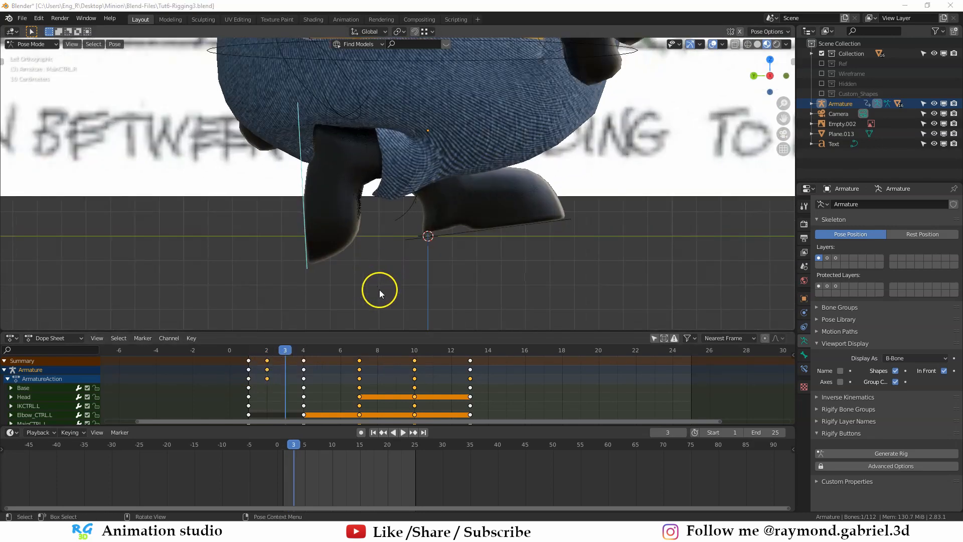
click(361, 433)
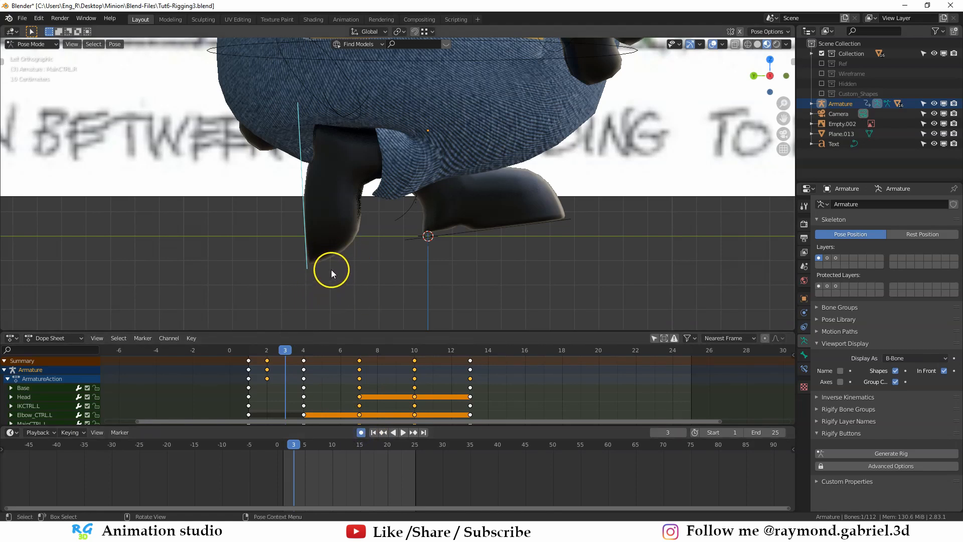
key(g)
key(z)
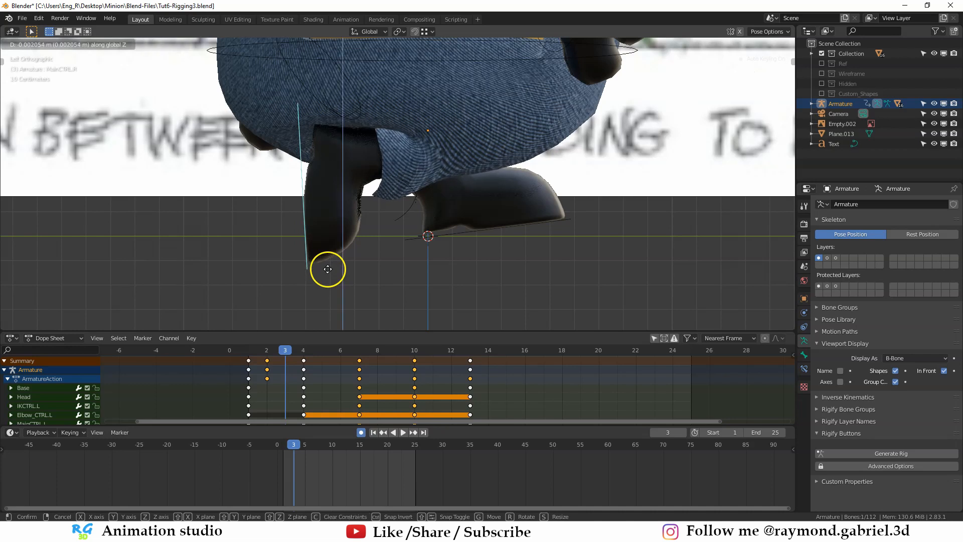
click(326, 239)
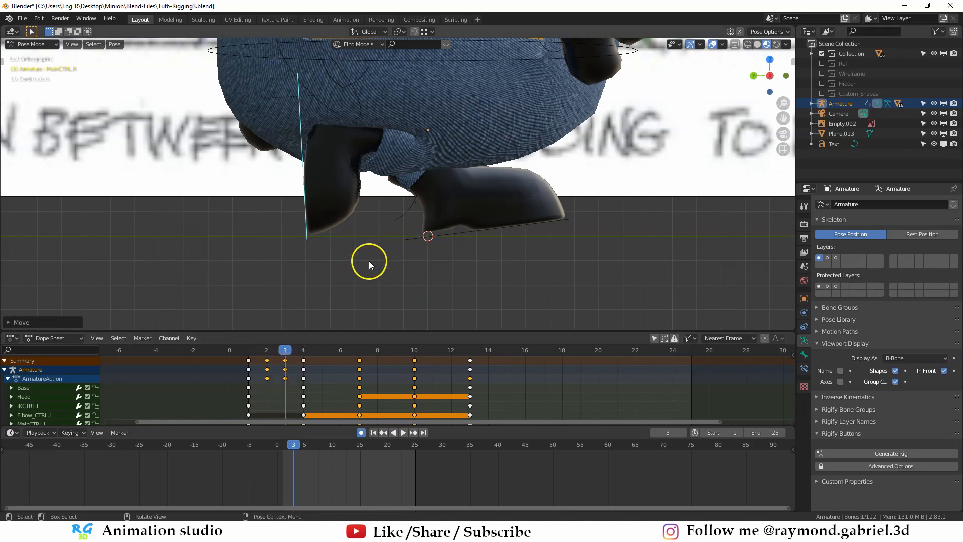
key(i)
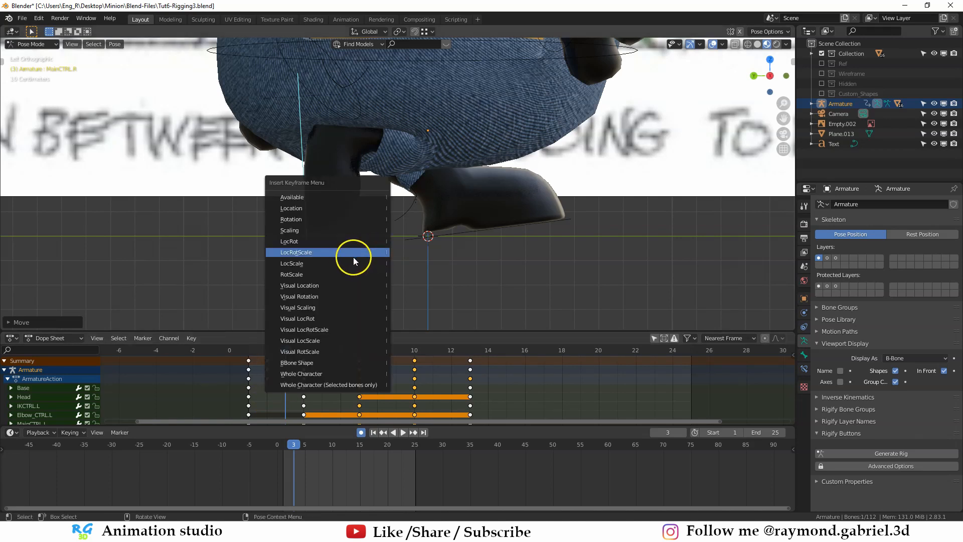
click(316, 254)
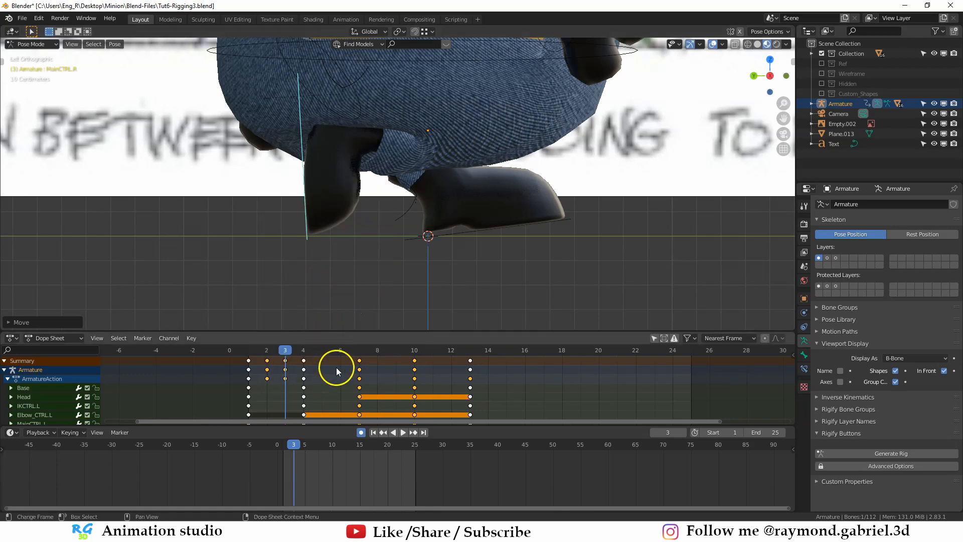
- Turn off auto keying and view the legs in side view at frame 3
scroll(399, 248, down, 3)
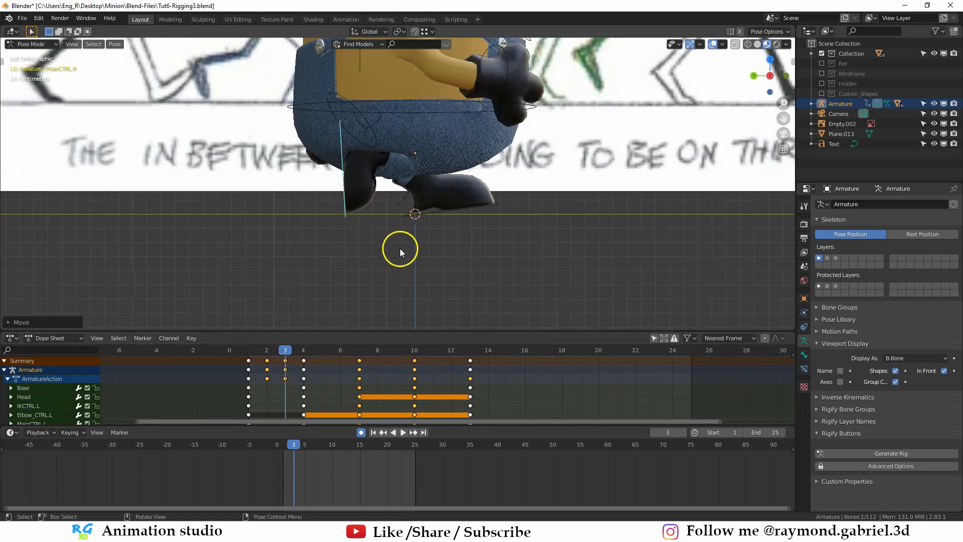
shift+middle_drag(440, 208, 408, 225)
scroll(370, 260, up, 2)
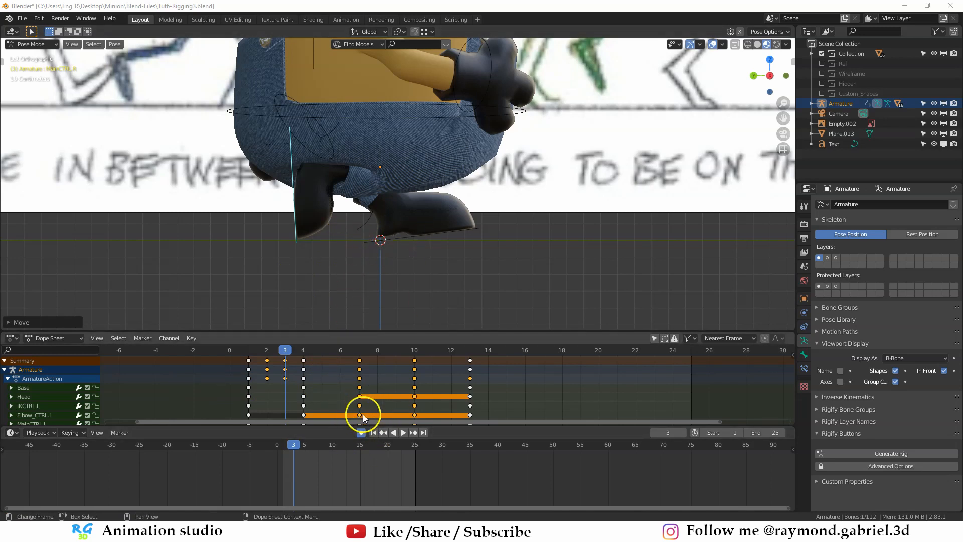
click(362, 435)
scroll(396, 250, down, 3)
shift+middle_drag(401, 243, 355, 277)
scroll(354, 277, up, 2)
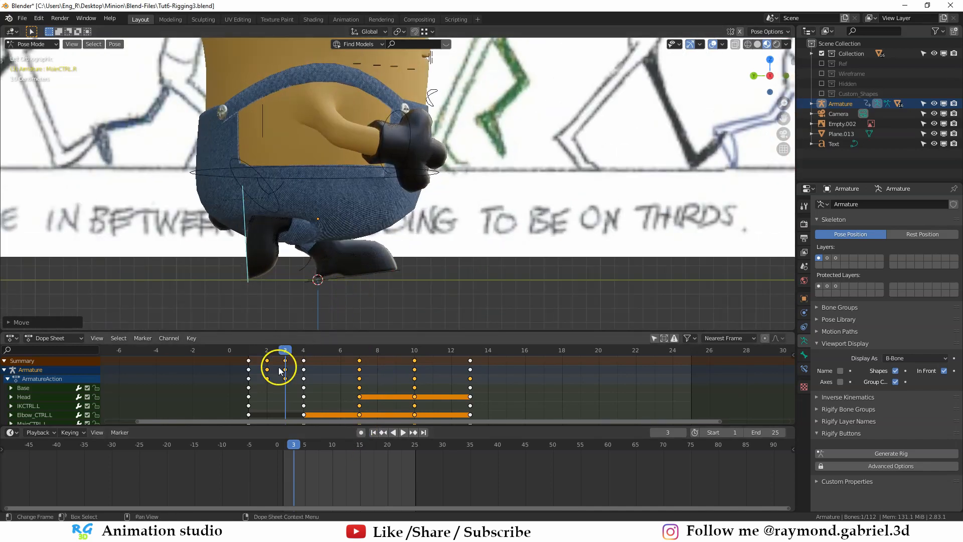
- Turn on auto keying and raise the right foot control along Z to floor level at frame 6
drag(285, 356, 341, 382)
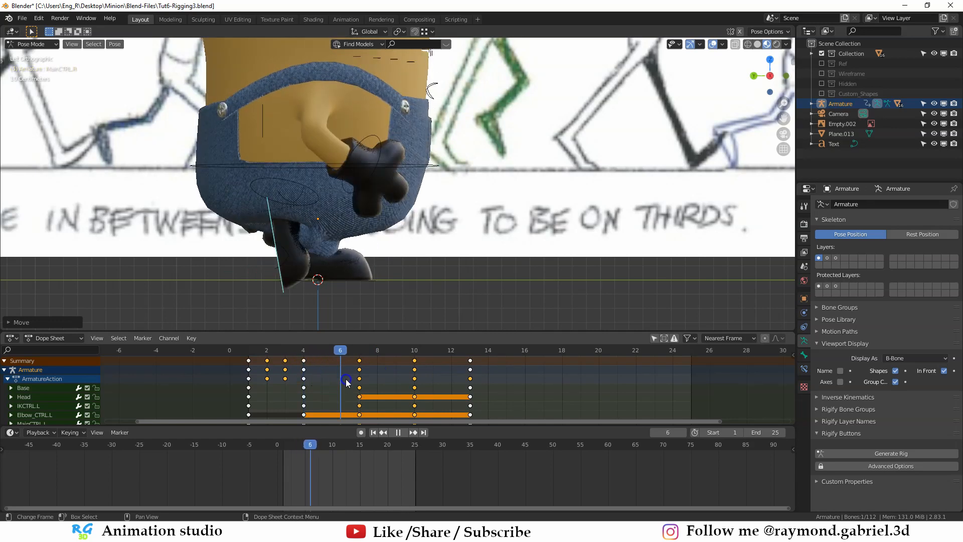
click(361, 432)
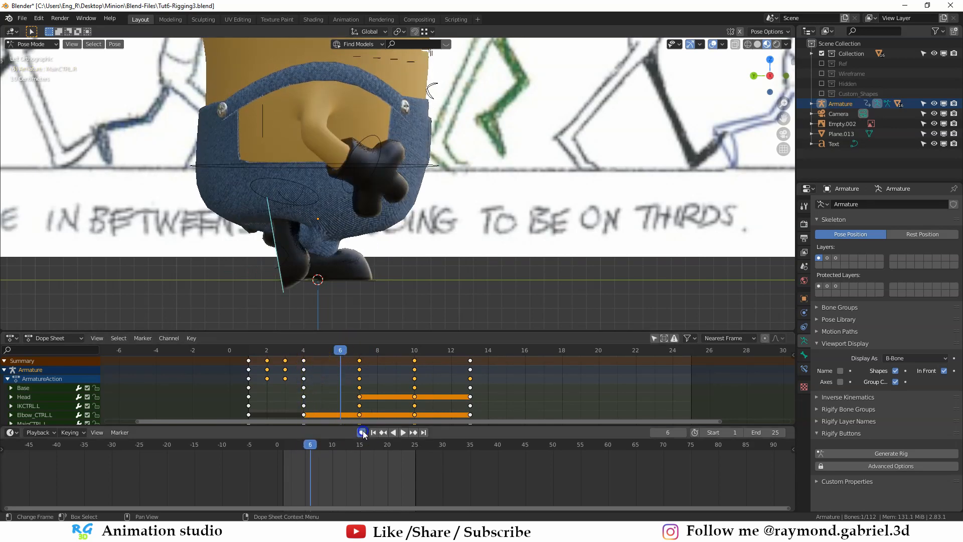
key(g)
key(z)
click(331, 295)
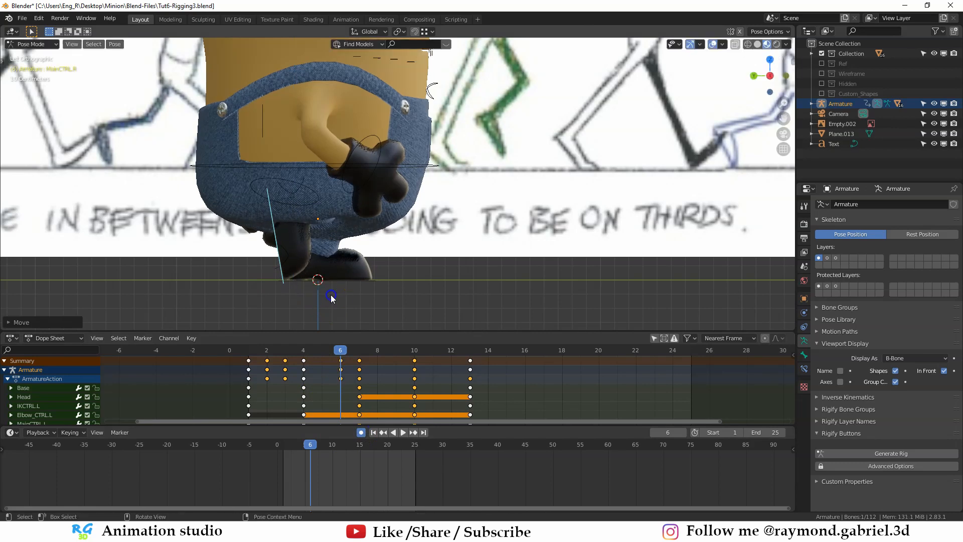
scroll(335, 221, up, 3)
middle_drag(322, 227, 325, 223)
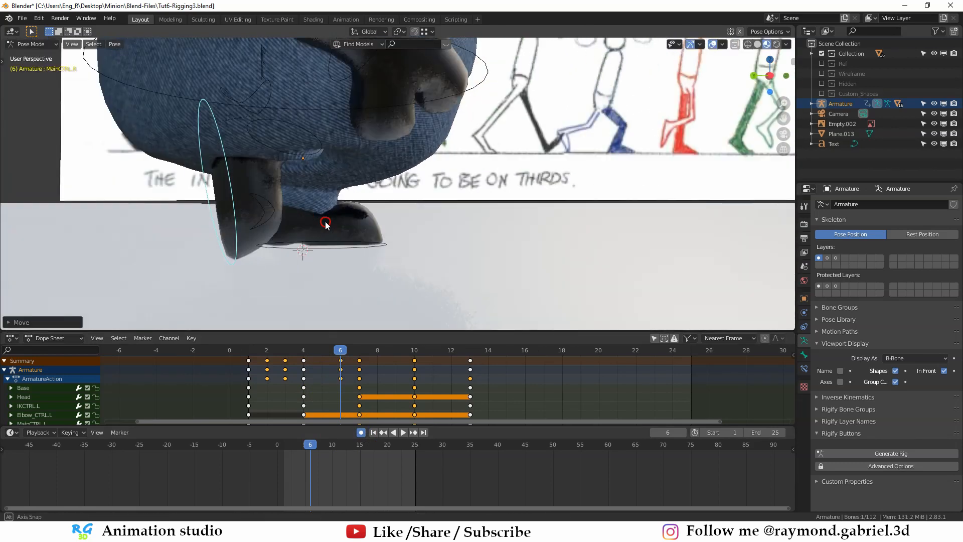
key(ctrl+KP_3)
- Copy all keyframes of frames 1 to 13 and paste them flipped from frame 13 with all rig controls selected
drag(373, 351, 470, 362)
scroll(462, 212, down, 3)
middle_drag(463, 212, 457, 271)
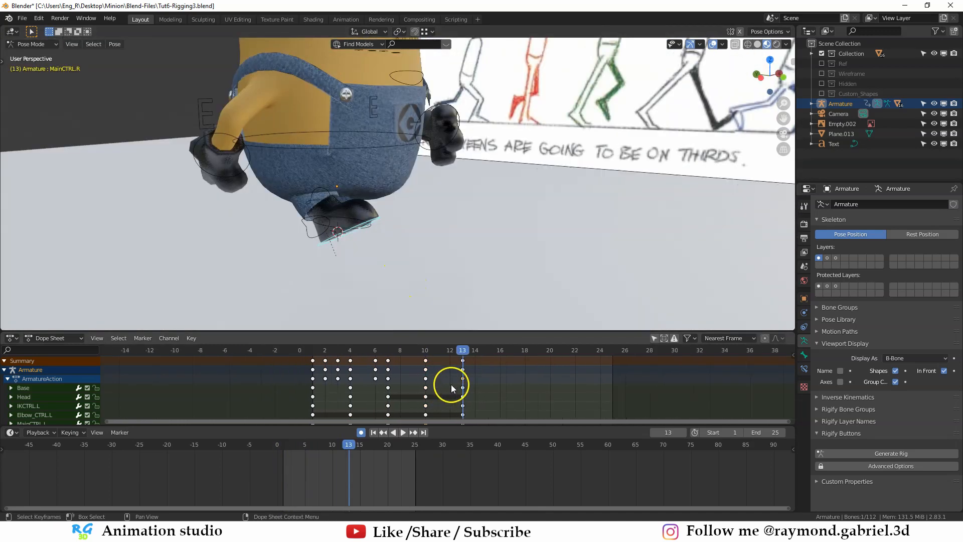
scroll(436, 386, down, 4)
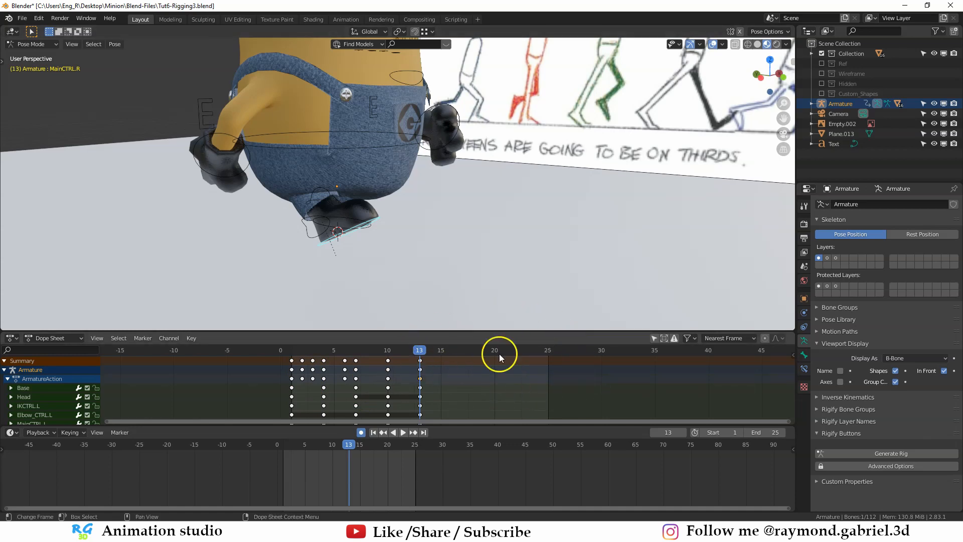
key(a)
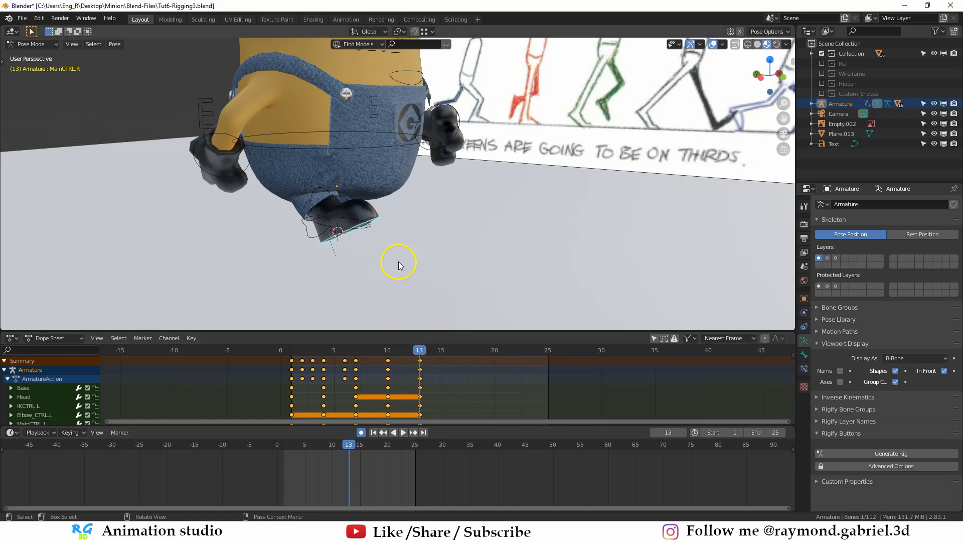
key(a)
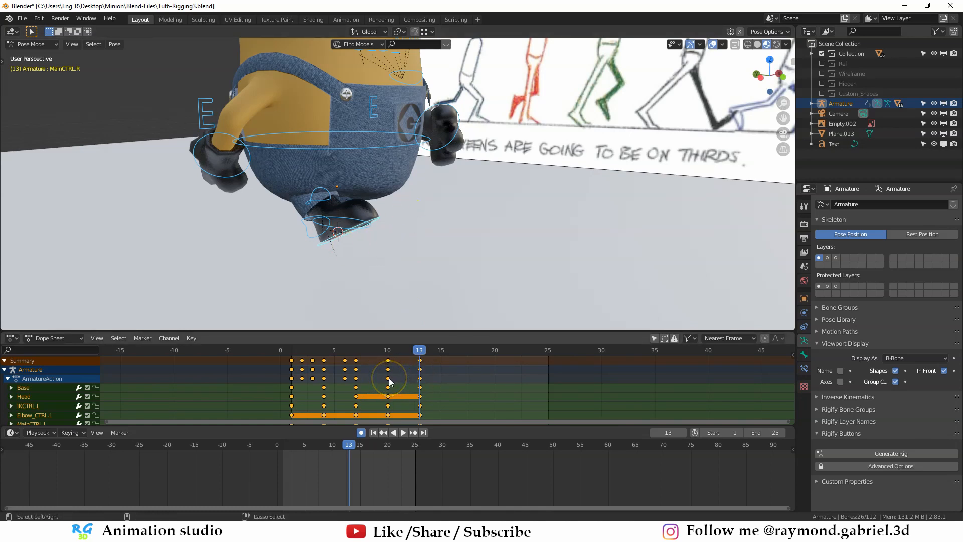
key(ctrl+v)
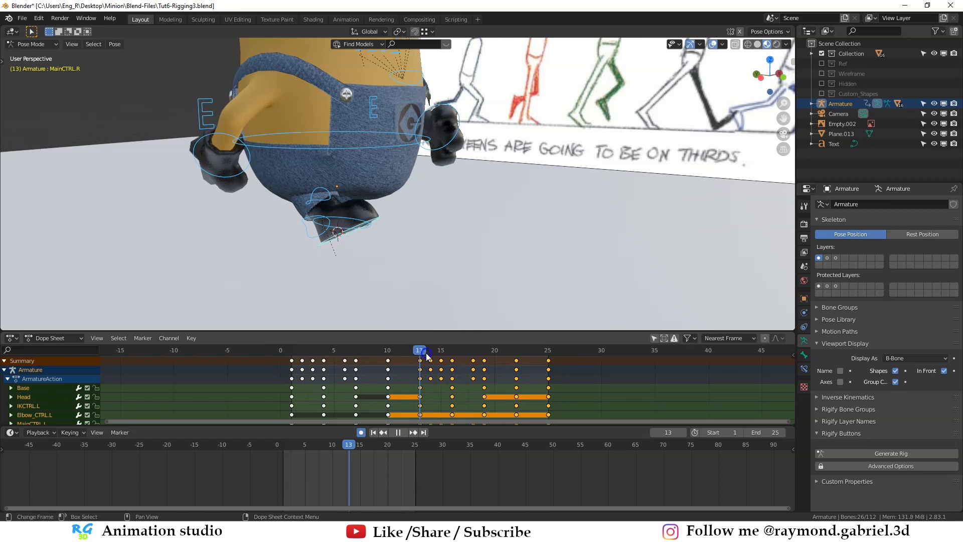
- Scrub through the full cycle and compare the poses at frames 1 and 25
key(space)
drag(493, 360, 331, 347)
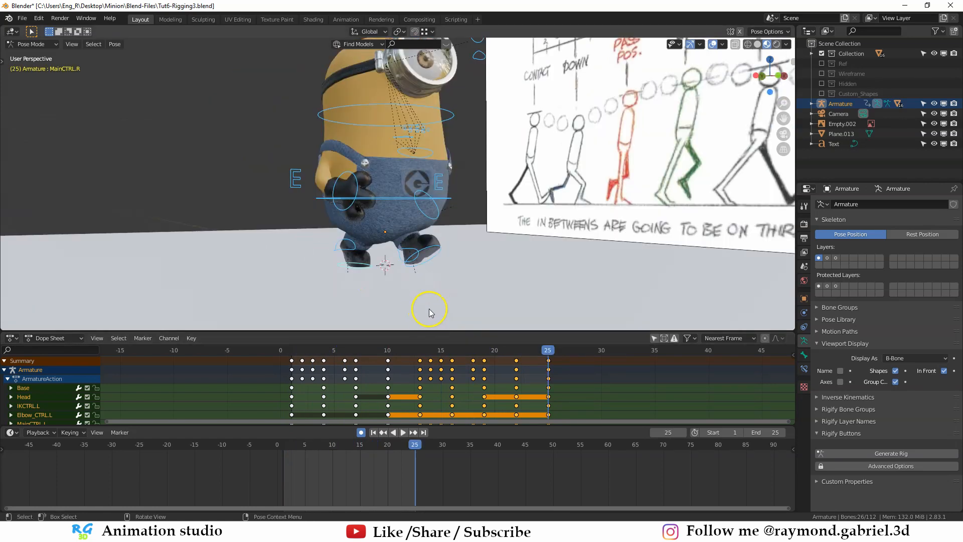
click(292, 351)
click(543, 352)
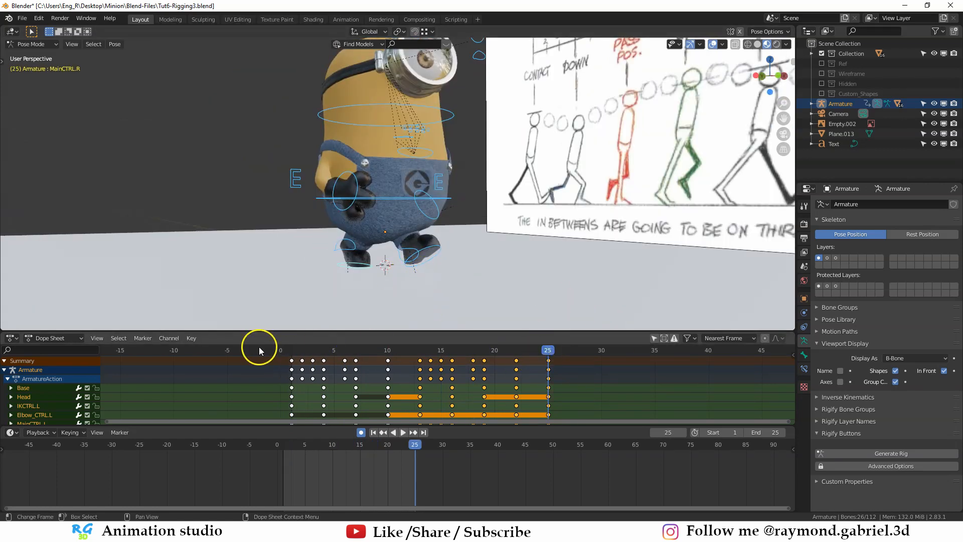
click(293, 351)
key(shift+Right)
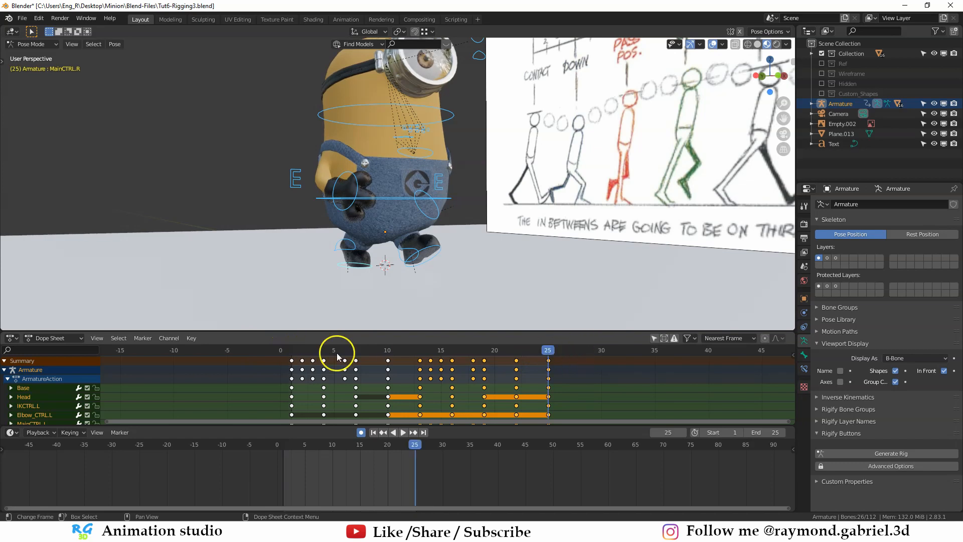
click(296, 351)
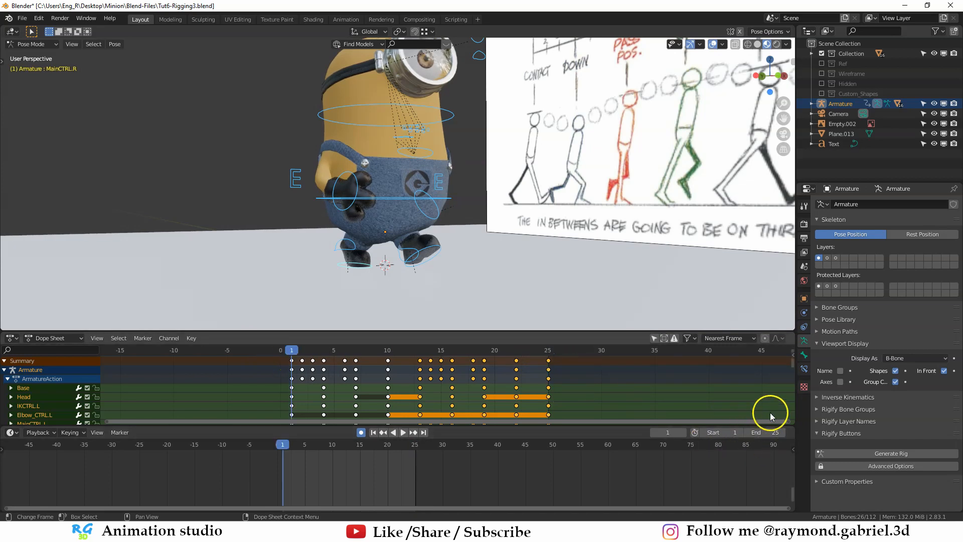
- Set the animation's end frame to 24
click(769, 432)
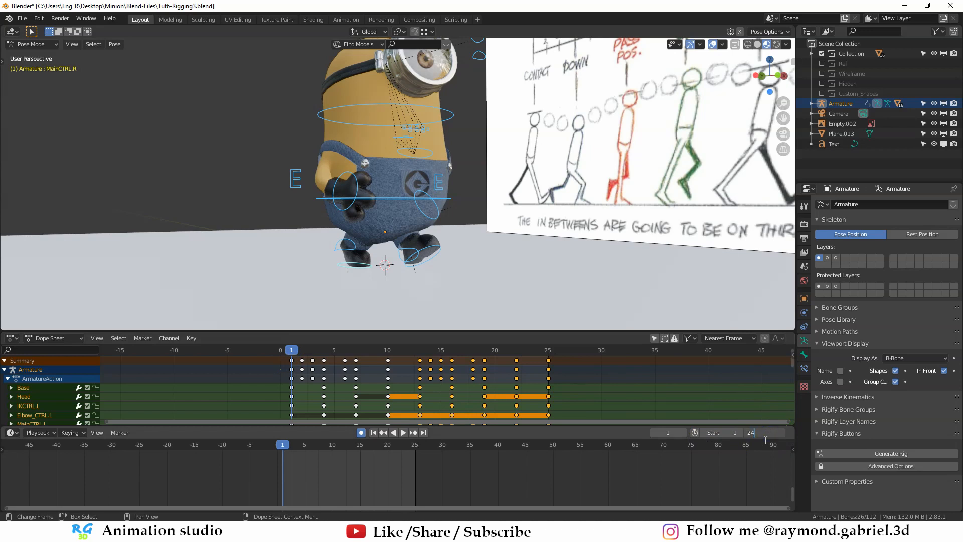
text(24)
key(Return)
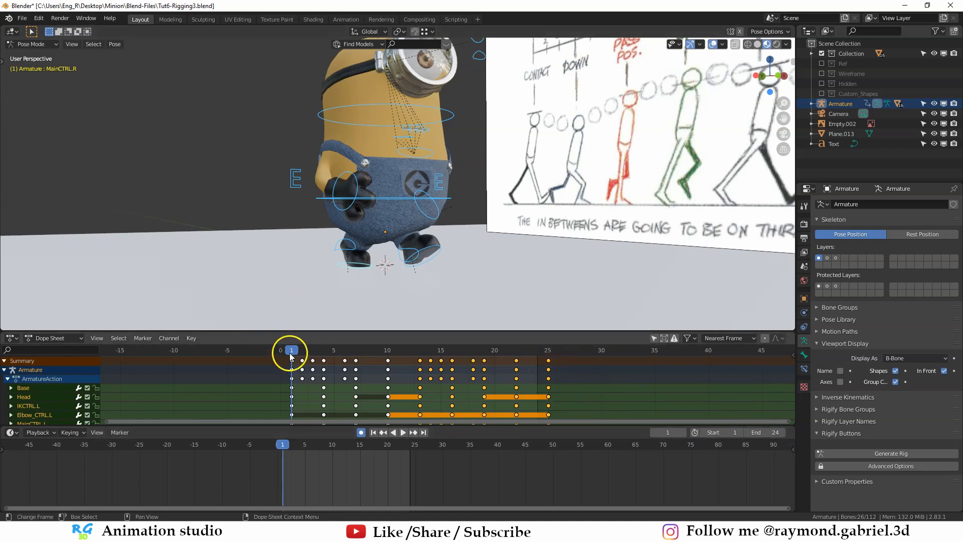
- Switch to Object Mode and hide the armature
scroll(416, 245, down, 2)
middle_drag(417, 245, 417, 255)
key(ctrl+Tab)
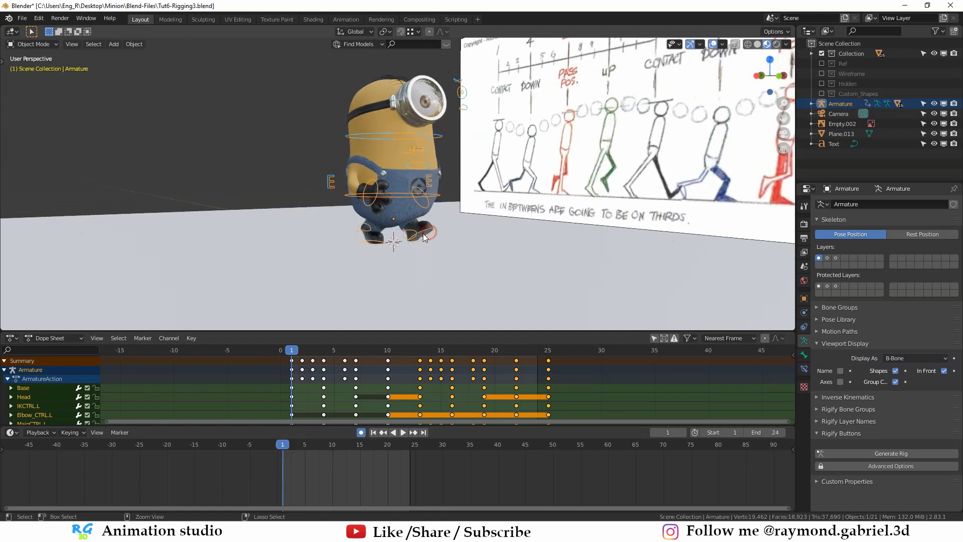
scroll(426, 212, up, 2)
click(425, 213)
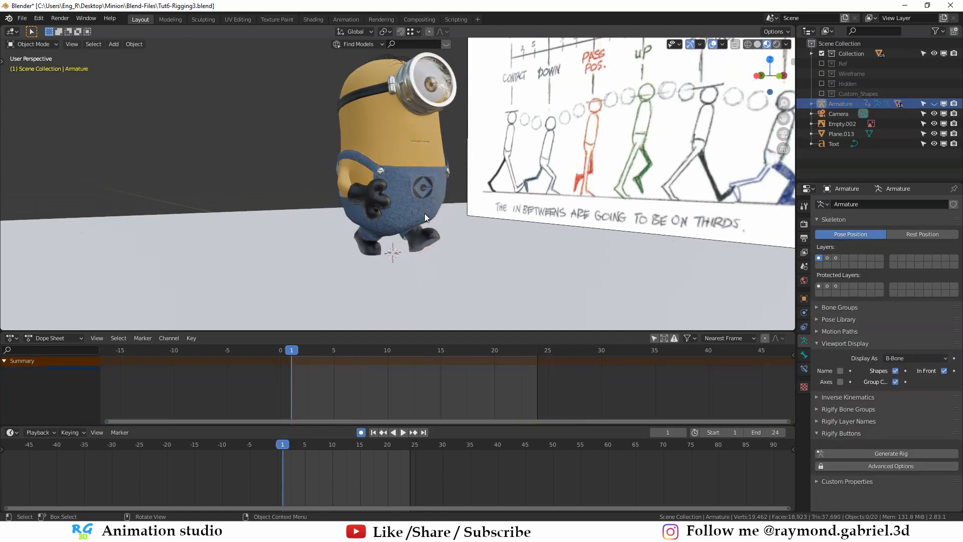
- Play the walk cycle and examine it from several angles and distances
click(402, 431)
mouse_move(445, 281)
middle_down()
mouse_move(448, 255)
mouse_move(477, 260)
mouse_move(447, 253)
mouse_move(453, 284)
mouse_move(477, 281)
mouse_move(456, 284)
middle_up()
scroll(409, 267, up, 3)
scroll(458, 284, down, 3)
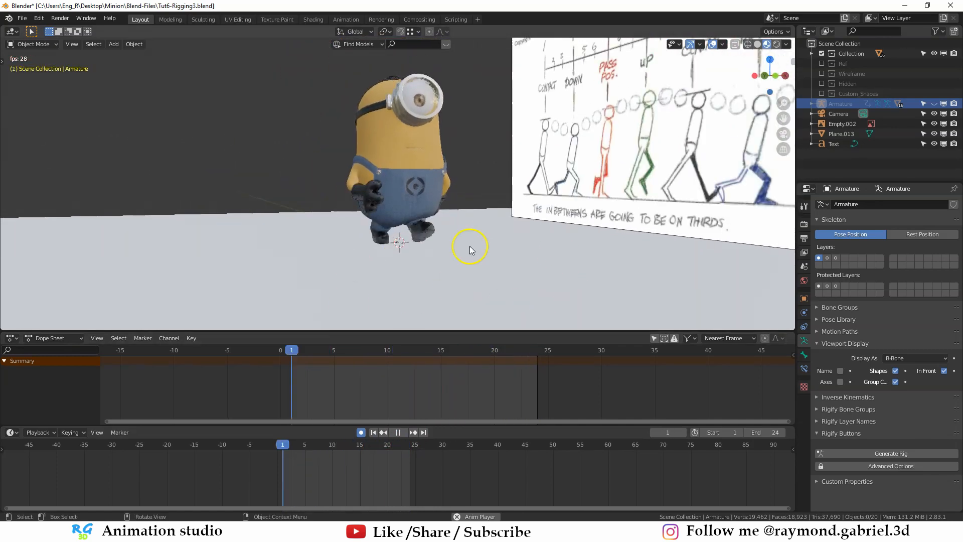
middle_drag(519, 247, 533, 245)
- Unhide the armature, select it, and clear the keyframe selection
middle_drag(393, 196, 403, 213)
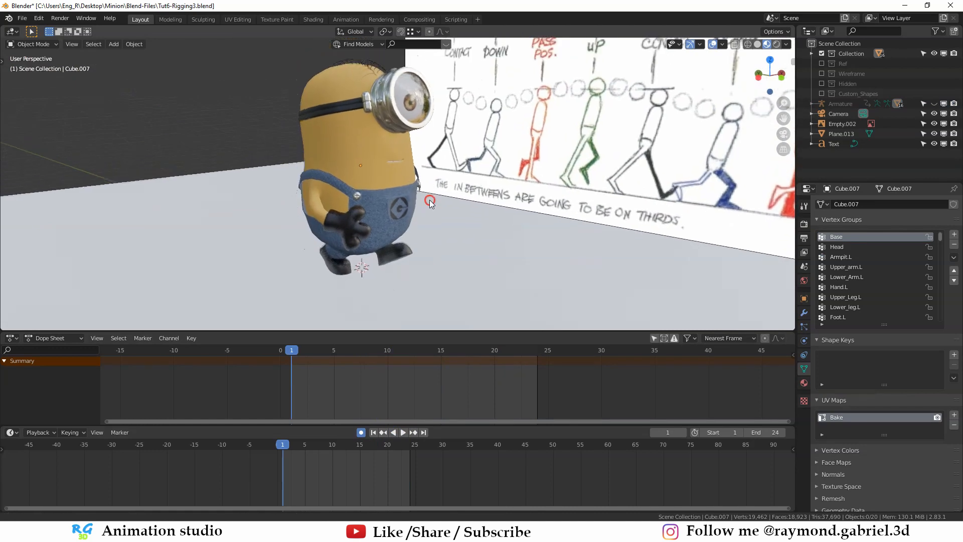
key(alt+h)
click(414, 225)
click(485, 390)
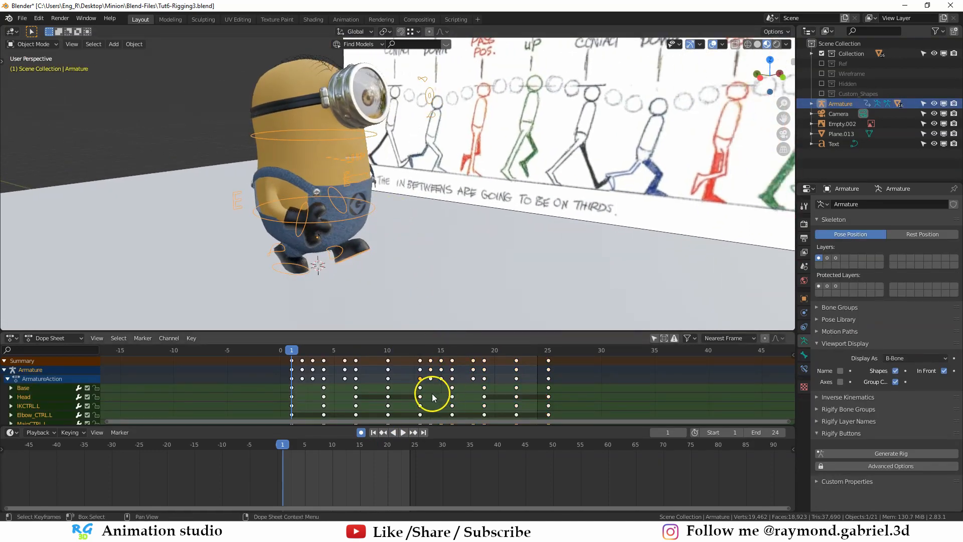
- Switch the Dope Sheet to the Action Editor, rename the armature's action to Walk, and stash it
ctrl+scroll(431, 394, right, 5)
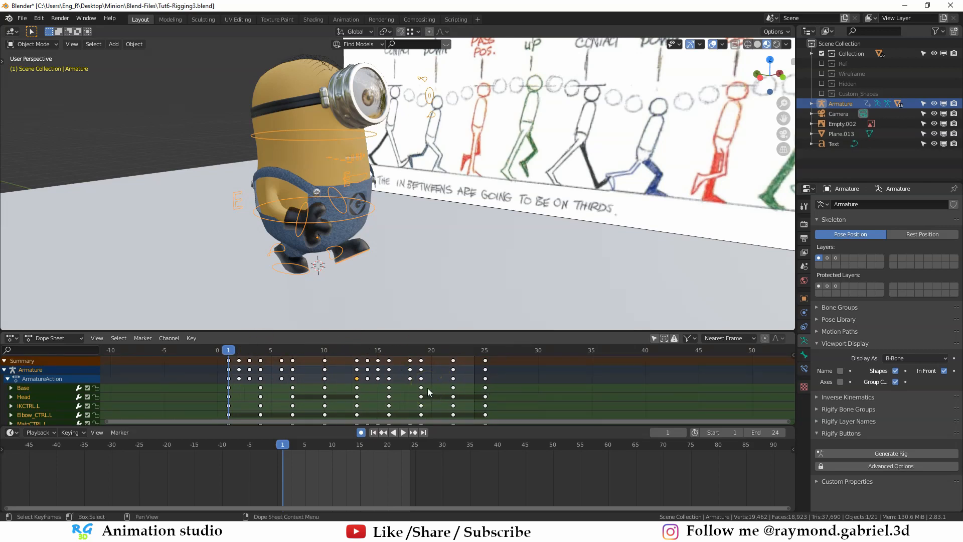
click(68, 339)
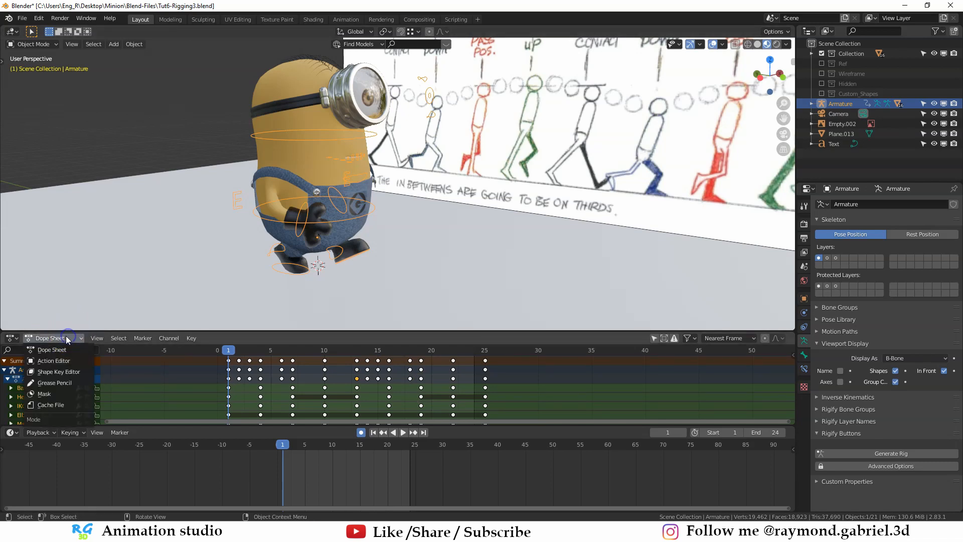
click(50, 360)
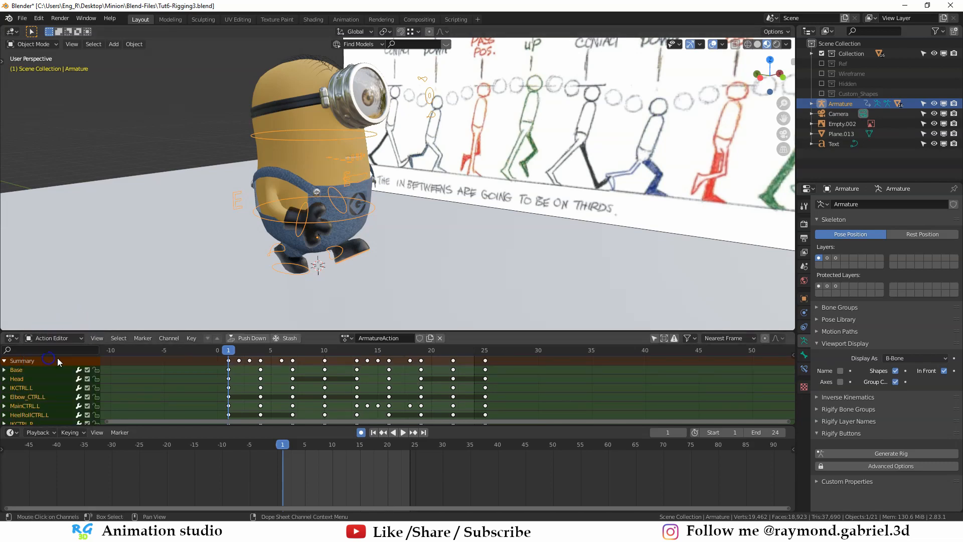
click(371, 341)
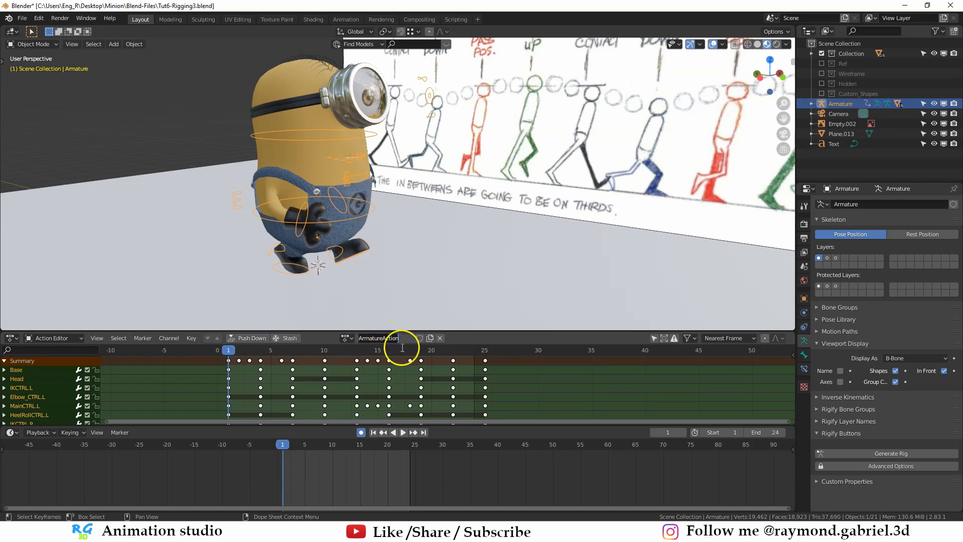
text(.)
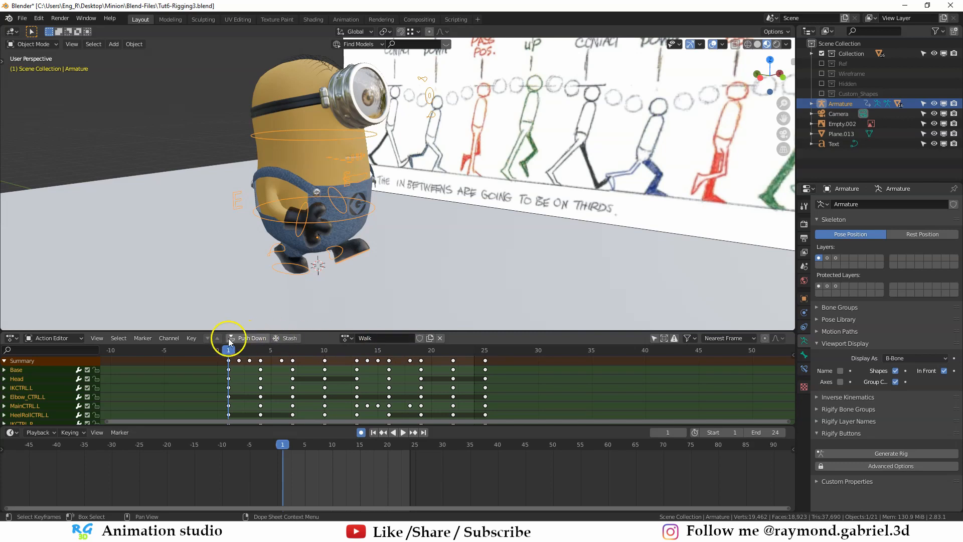
click(289, 340)
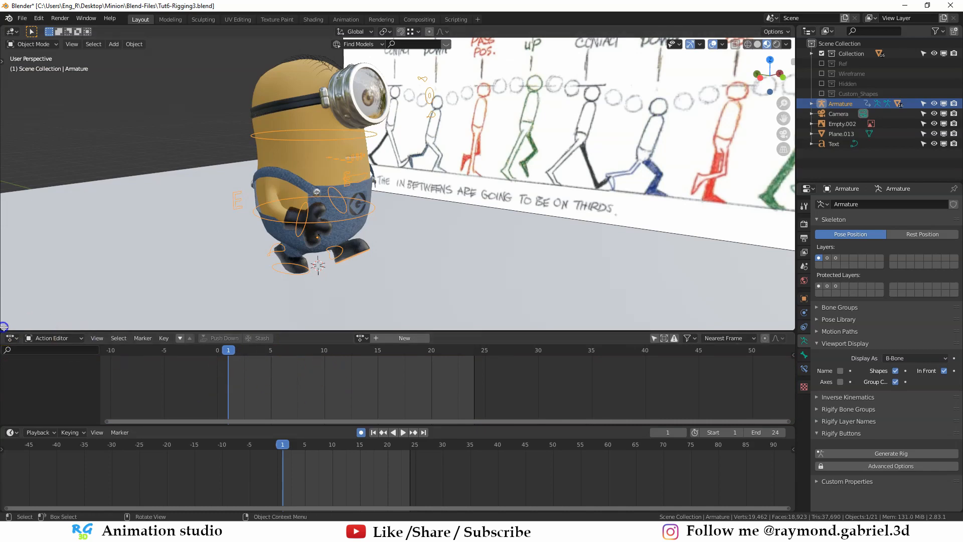
- Split a new area off the lower part of the 3D viewport and make it a Nonlinear Animation editor
drag(4, 328, 10, 235)
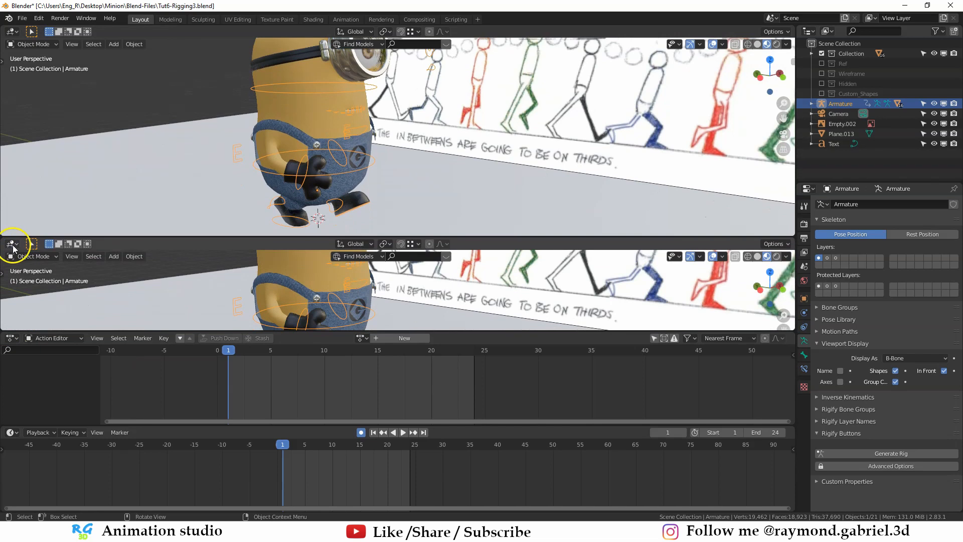
click(12, 244)
click(12, 245)
click(11, 244)
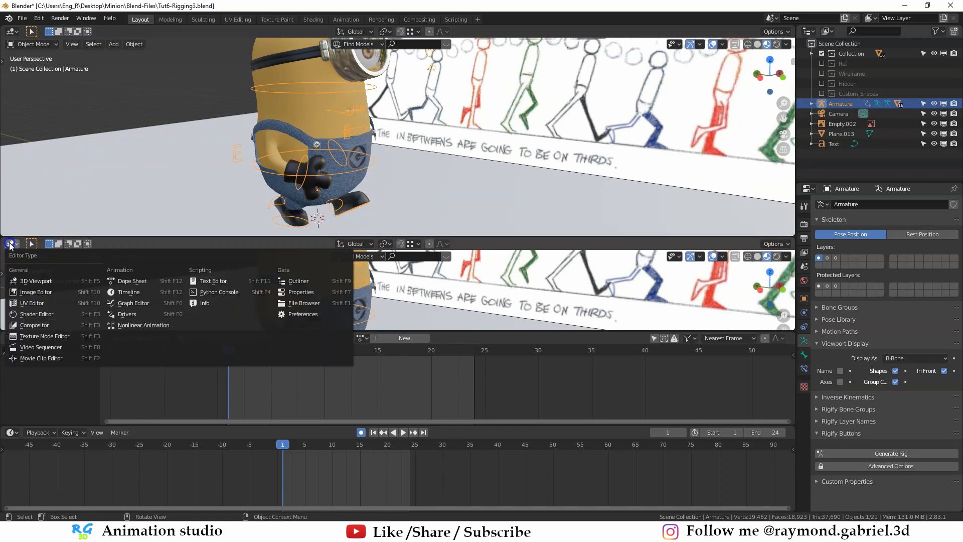
click(138, 326)
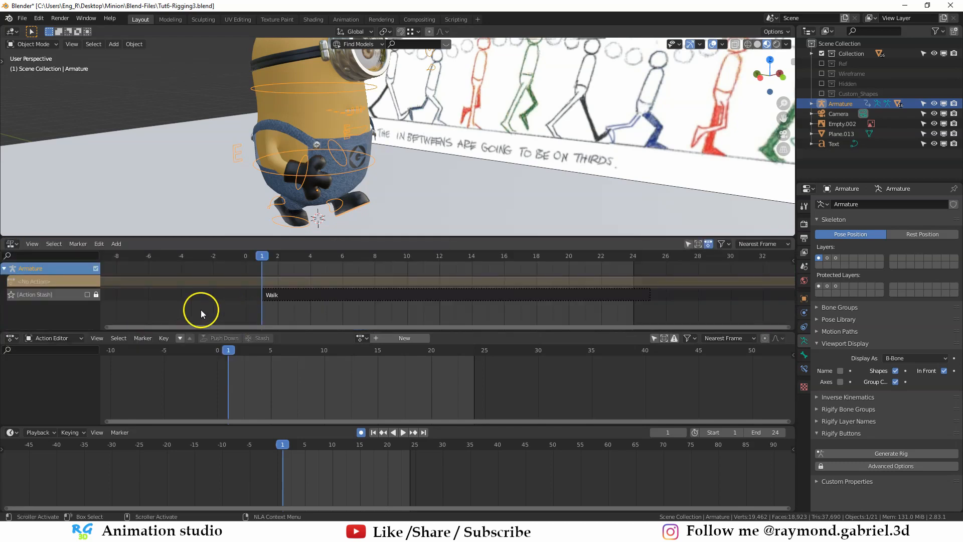
- Adjust the heights of the animation editor areas and select the stashed Walk strip
drag(310, 332, 309, 364)
drag(316, 238, 316, 272)
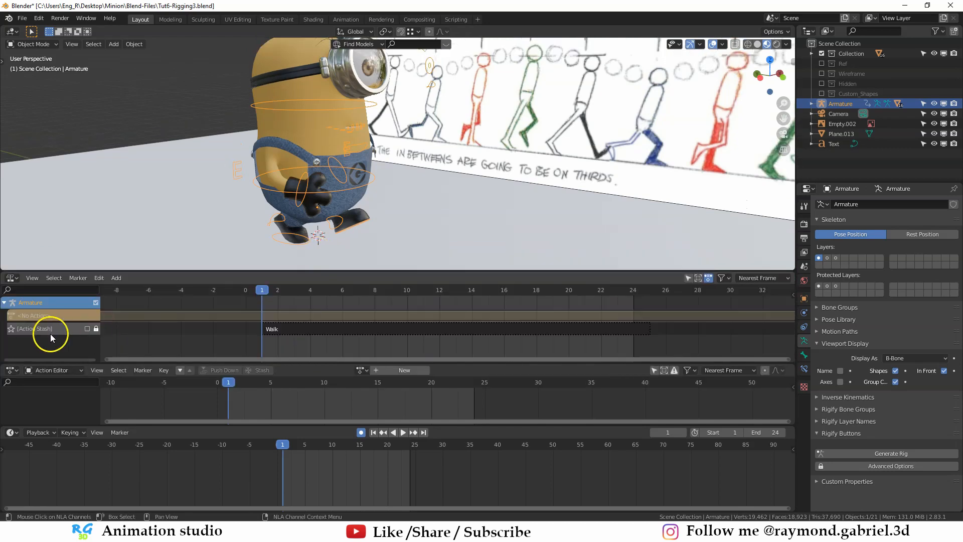
click(294, 338)
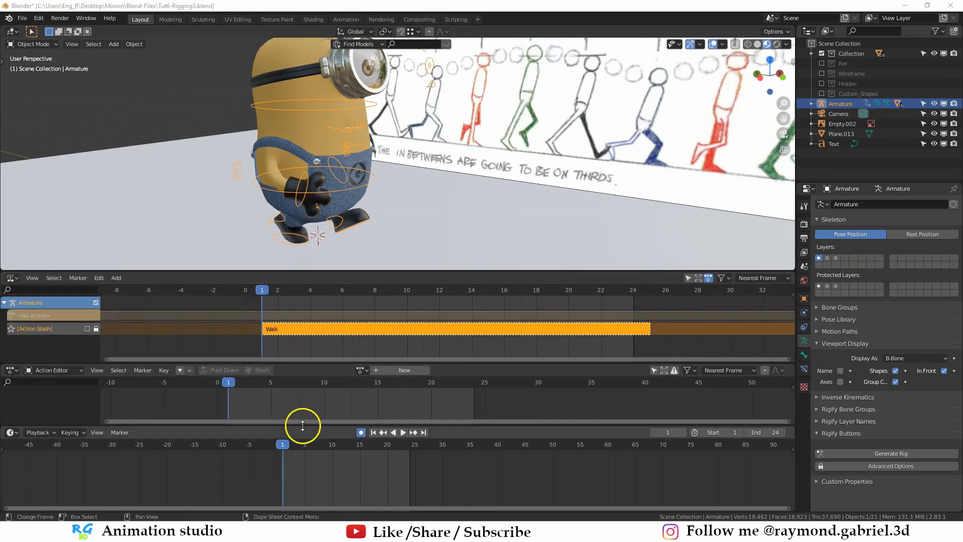
drag(300, 426, 303, 460)
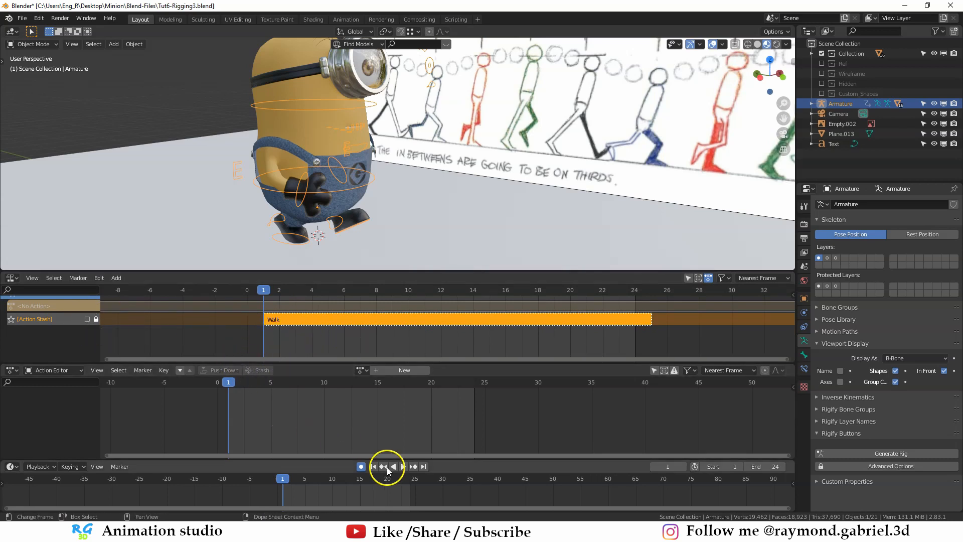
- Compare playback with the stashed Walk track enabled and with it disabled
click(88, 319)
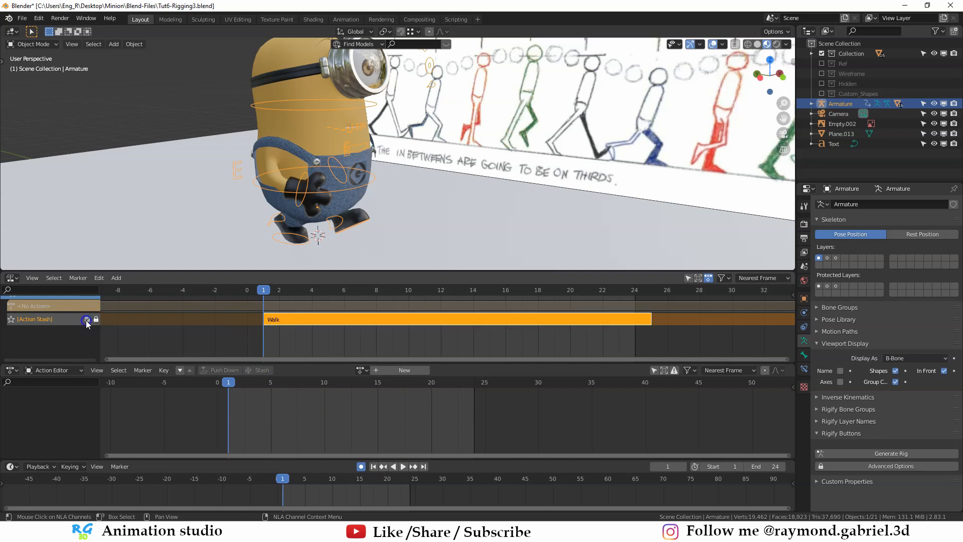
click(403, 466)
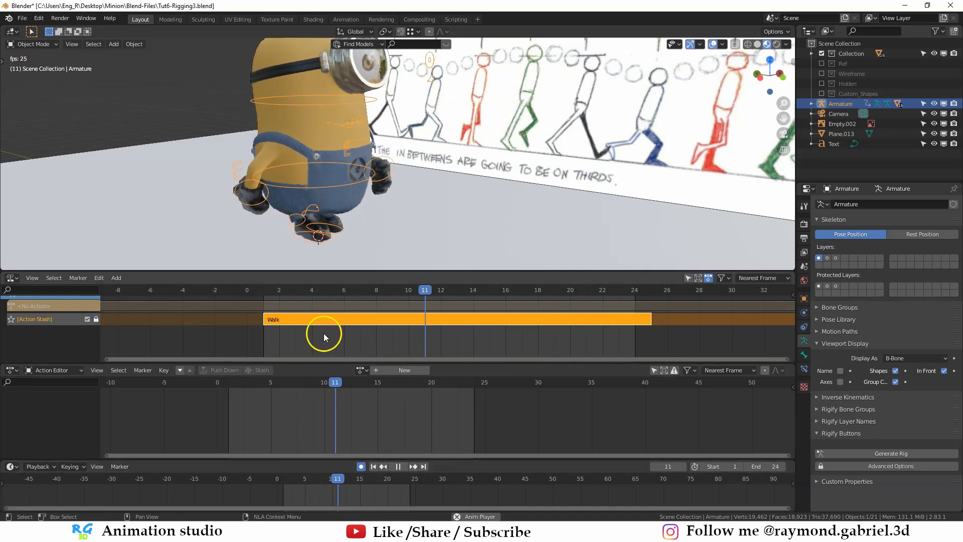
click(402, 466)
click(88, 319)
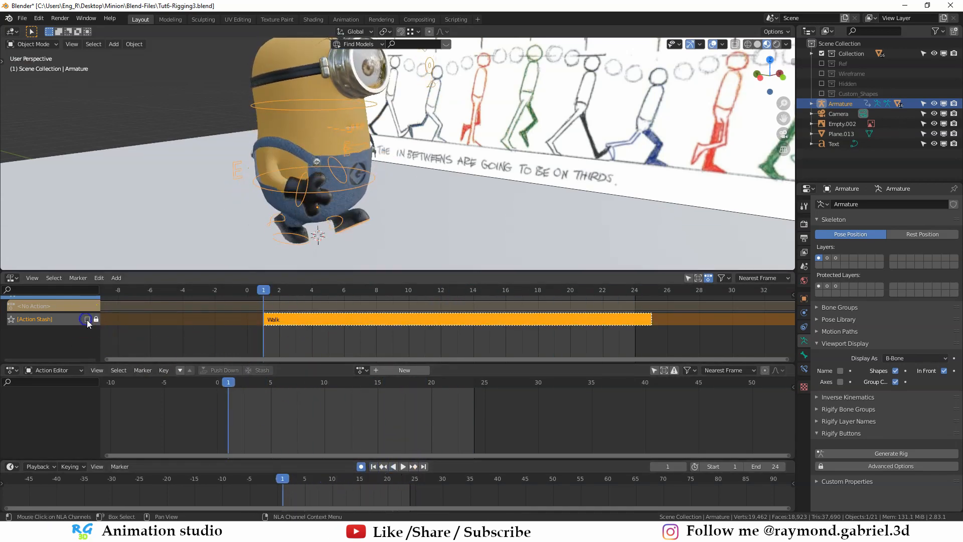
click(403, 466)
key(space)
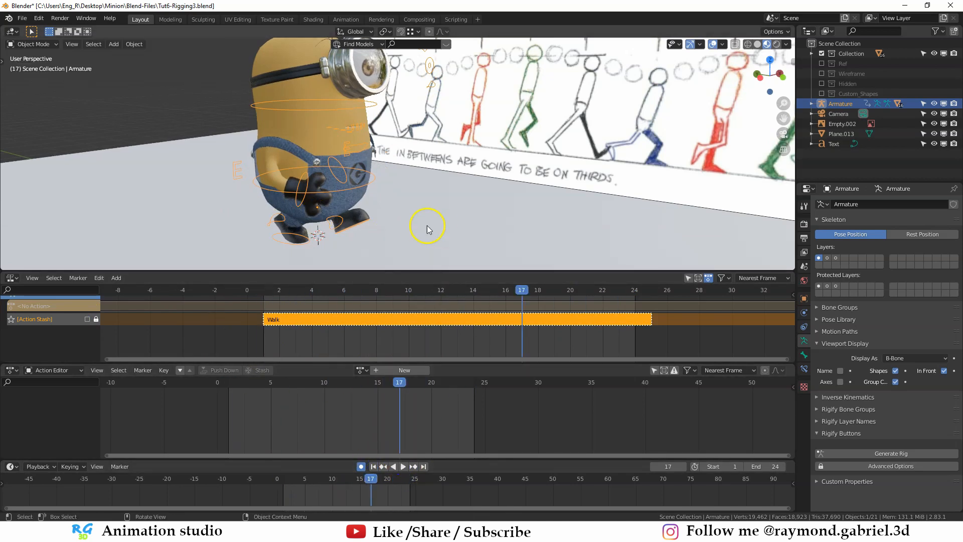
- Enter tweak mode on the Walk strip, scrub its keyframes to frame 7, and leave tweak mode
scroll(428, 228, down, 3)
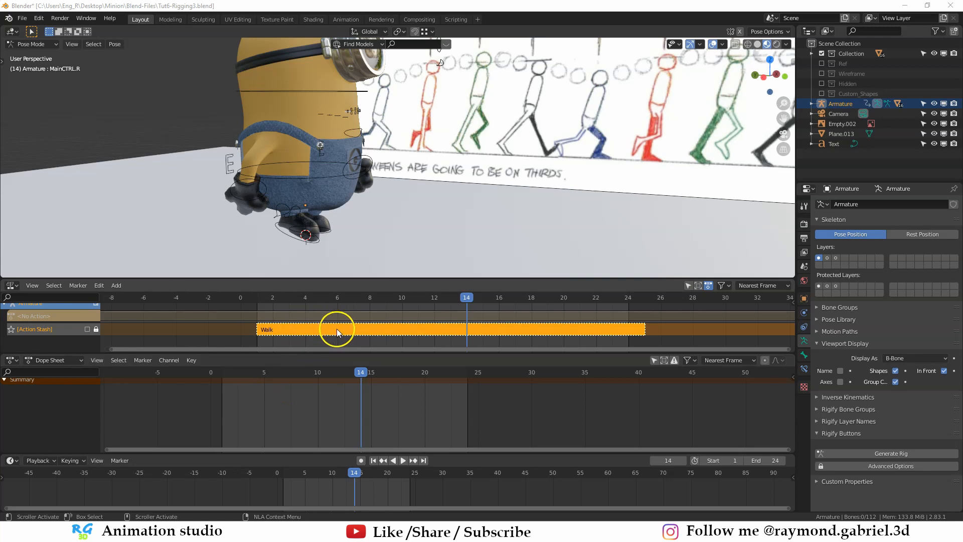
double_click(307, 337)
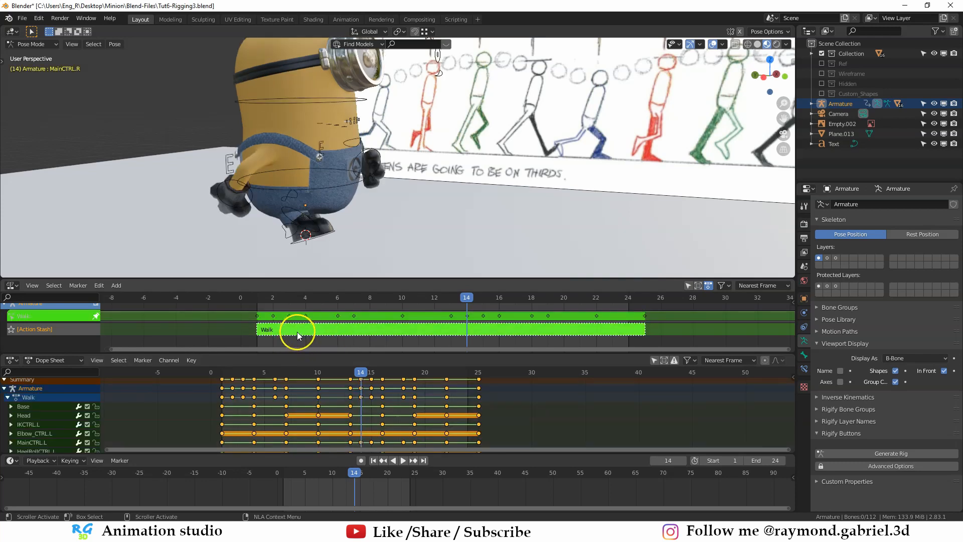
middle_drag(317, 428, 320, 432)
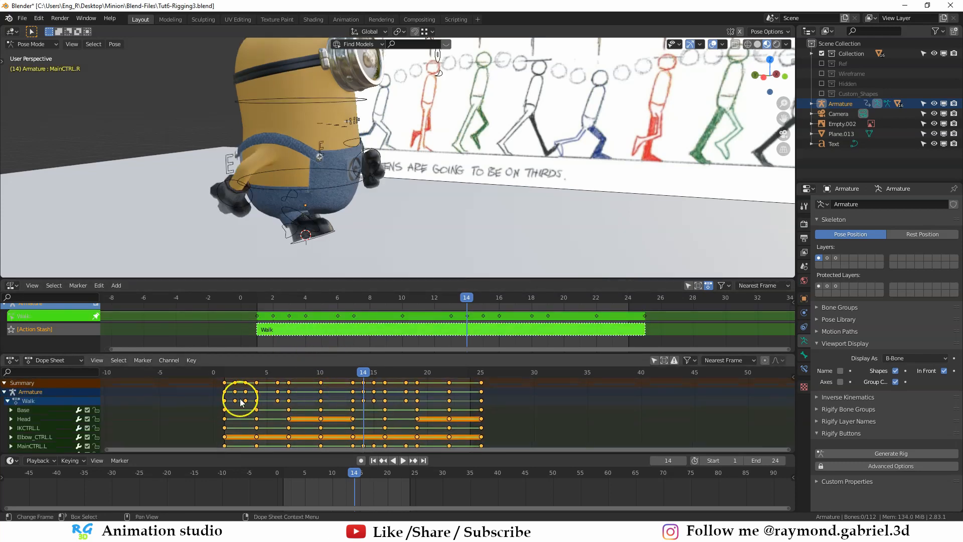
drag(238, 373, 290, 372)
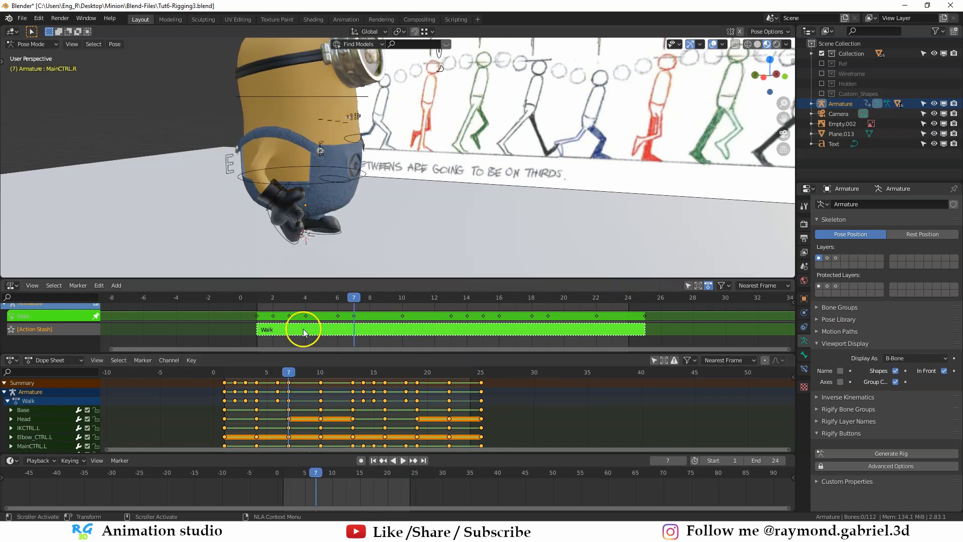
double_click(304, 332)
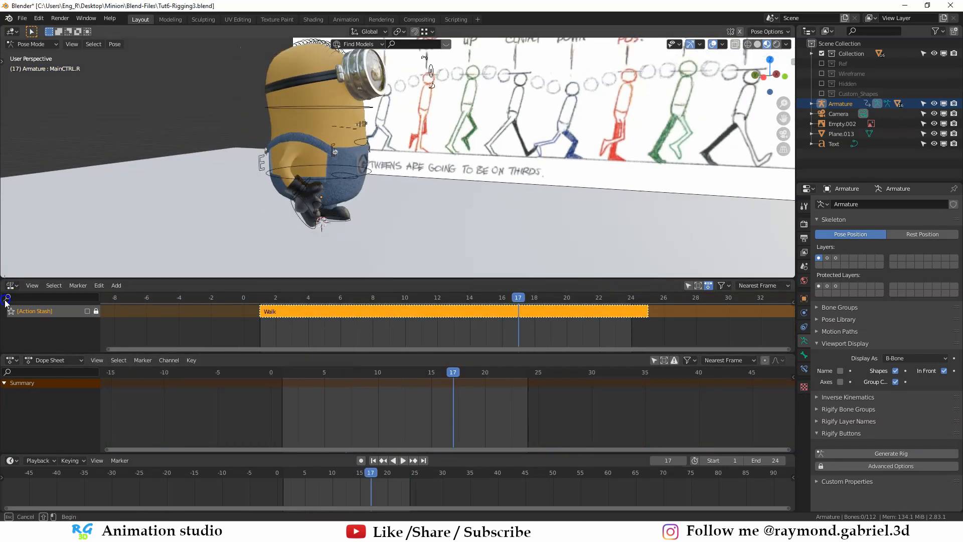
- Merge the Nonlinear Animation area back into the 3D viewport and clear the rotation of all the rig's bones
drag(5, 277, 5, 300)
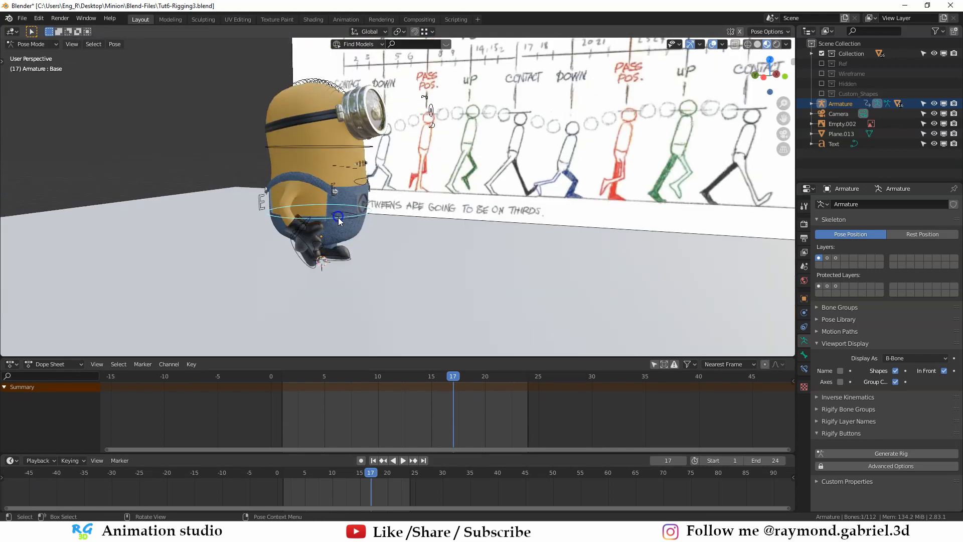
key(a)
middle_drag(383, 238, 457, 230)
scroll(354, 243, up, 1)
key(alt+r)
- Return to Object Mode and delete the walk cycle reference image from the scene
key(ctrl+Tab)
click(464, 179)
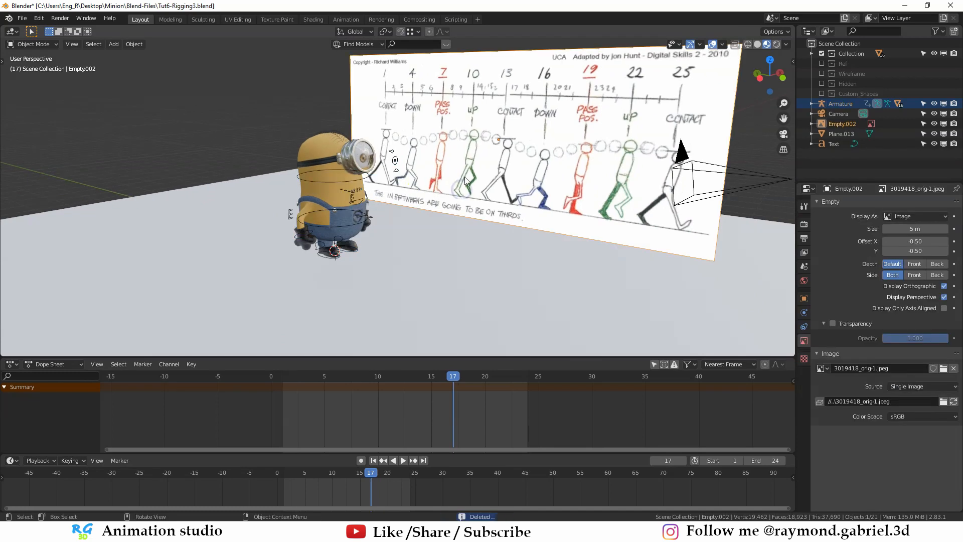
key(x)
click(465, 178)
- Switch to File Explorer and open Cartoon-run.jpg from the references folder for viewing
key(alt+Tab)
click(226, 116)
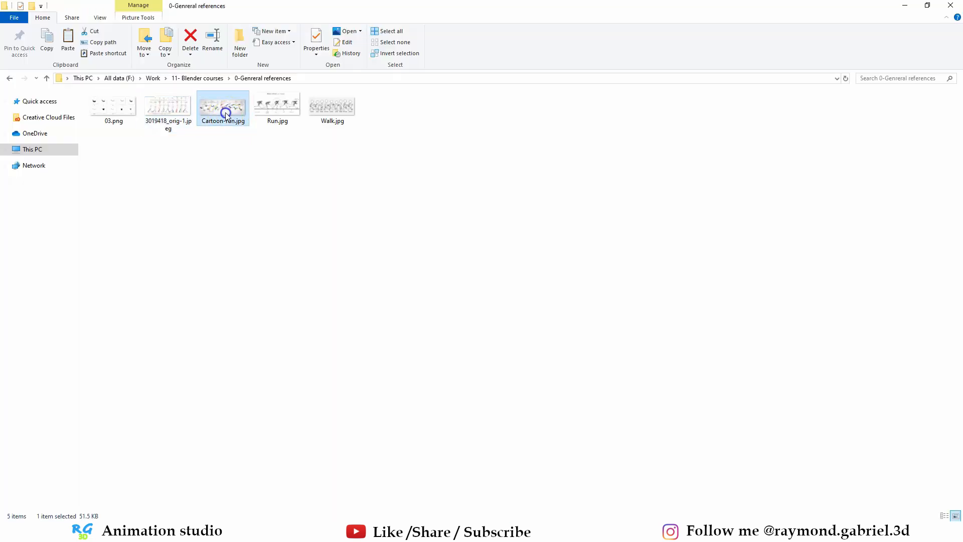
double_click(224, 113)
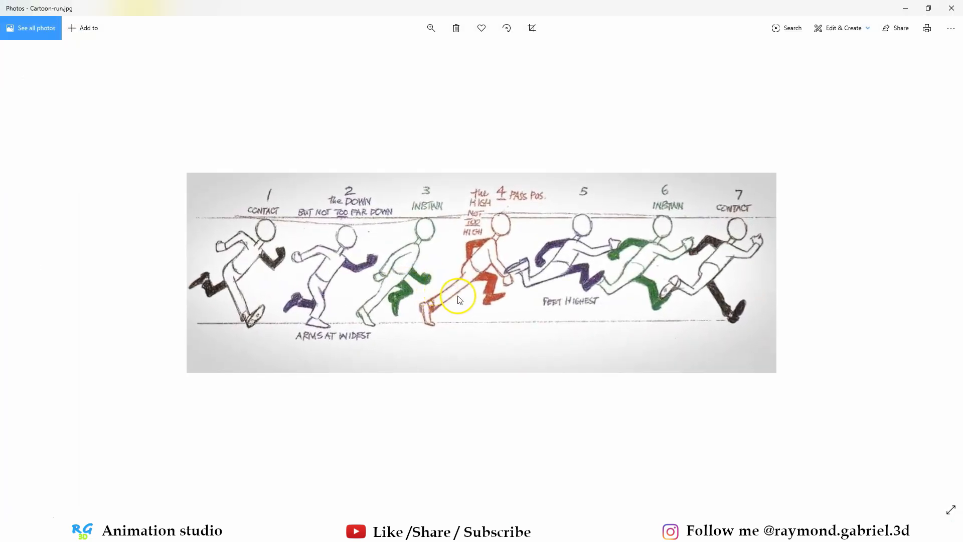
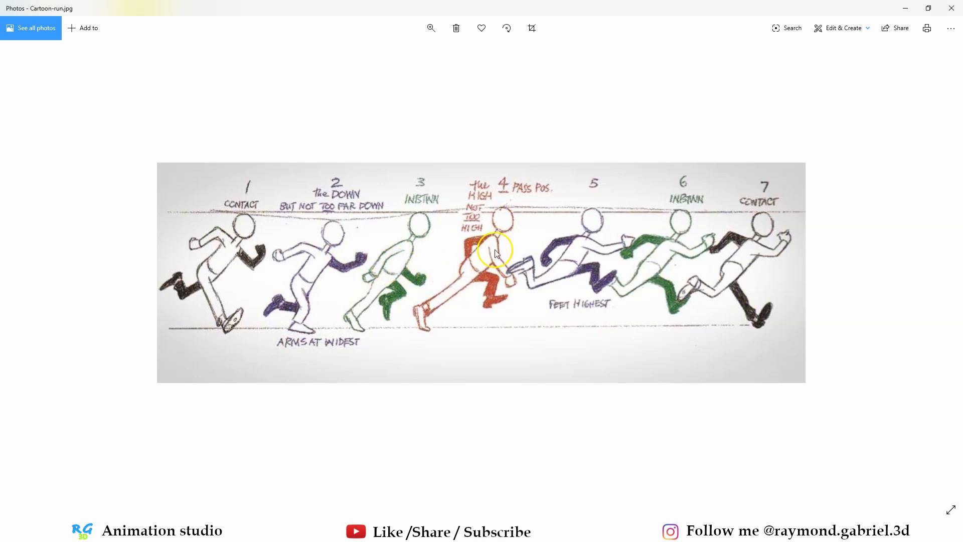
- Close the photo viewer, bring Cartoon-run.jpg from File Explorer into Blender's 3D viewport, and clear the image's rotation and location
click(951, 8)
drag(219, 128, 453, 249)
middle_drag(453, 249, 452, 236)
scroll(446, 245, up, 1)
key(alt+r)
key(alt+g)
- Rotate the run reference image 90° about the X axis and 90° about the Z axis
key(r)
key(x)
key(9)
key(0)
key(Return)
key(r)
key(z)
key(9)
key(0)
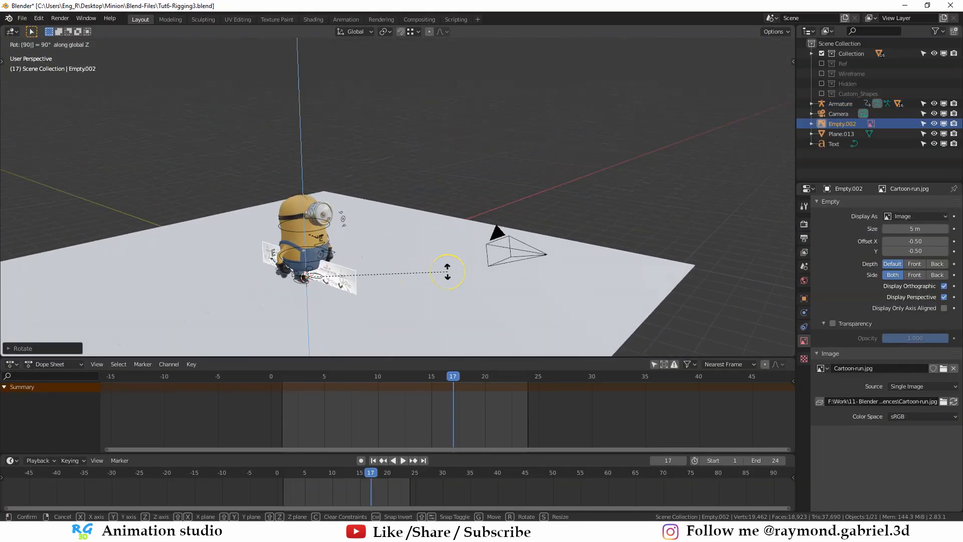
click(447, 272)
- Move the run reference image along X and then along Z to place it behind the minion
key(g)
key(x)
click(498, 257)
key(g)
key(z)
middle_drag(498, 257, 458, 274)
click(415, 238)
- Scale up the run reference image and shift it along Y until it sits in front of the minion in the side view
key(s)
click(501, 201)
key(g)
key(y)
click(611, 155)
key(ctrl+KP_3)
scroll(454, 236, up, 4)
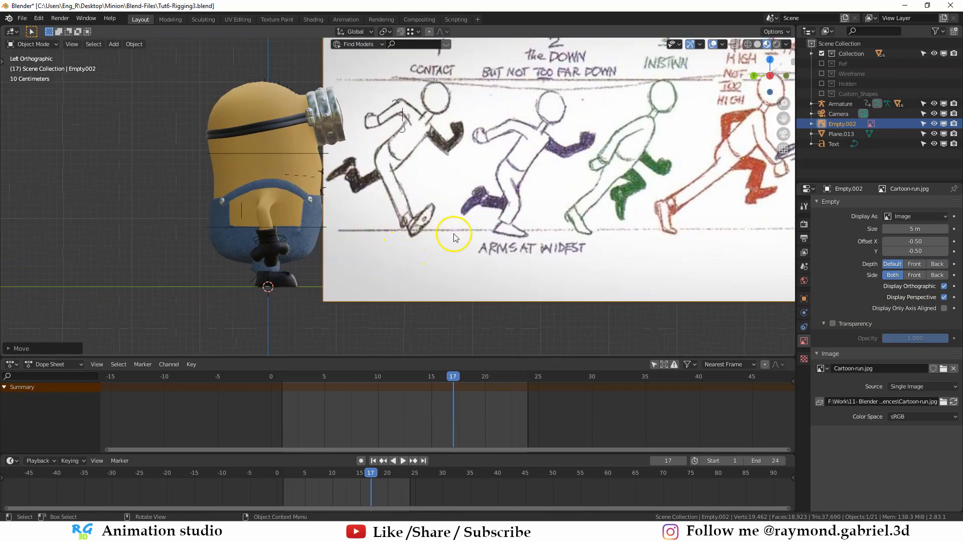
- On frame 1, lean the minion's body forward in Pose Mode by rotating the Base bone to match the first contact pose
key(shift+Left)
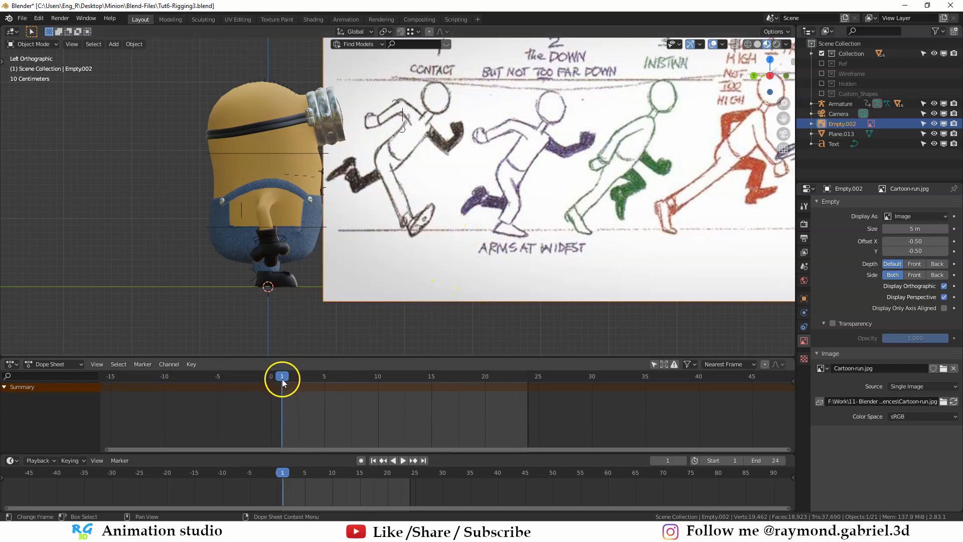
scroll(441, 201, up, 1)
scroll(429, 147, down, 3)
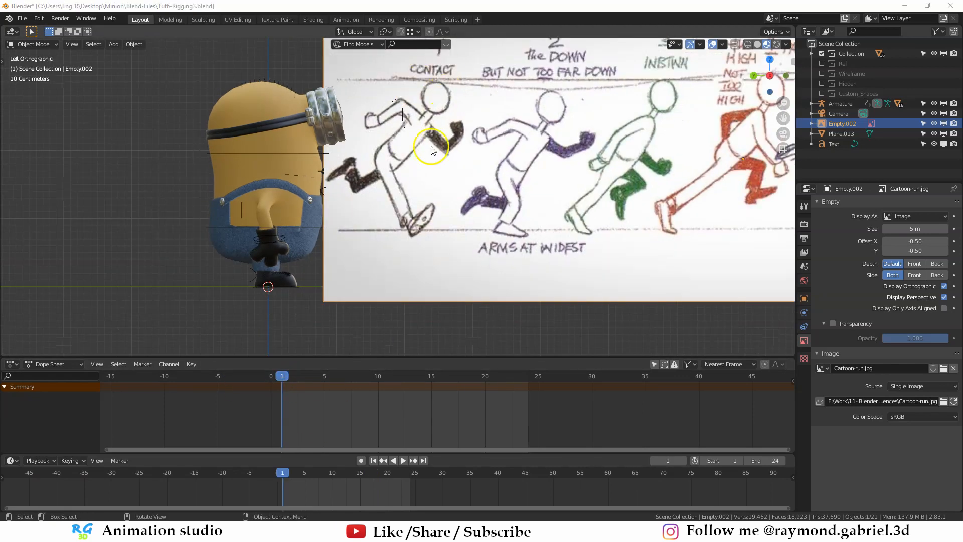
scroll(425, 158, up, 3)
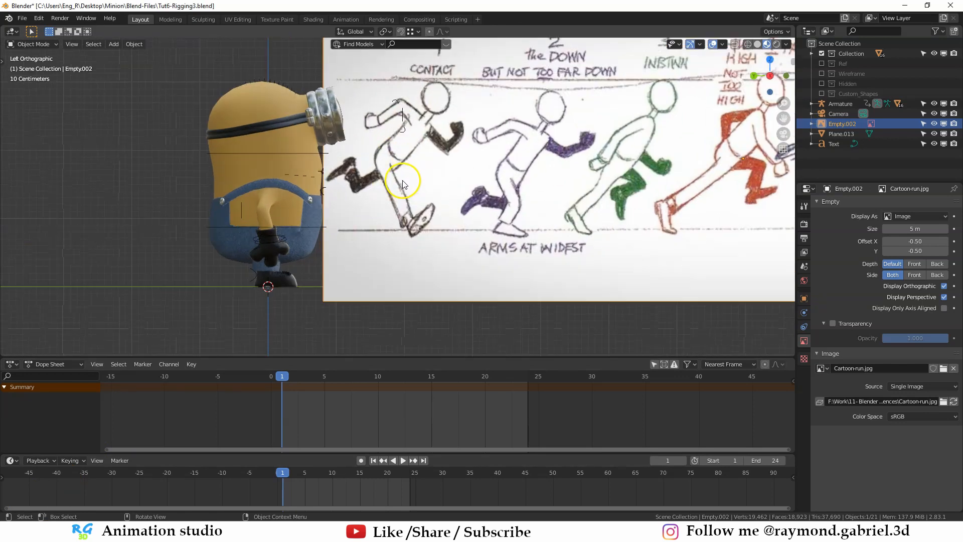
click(357, 189)
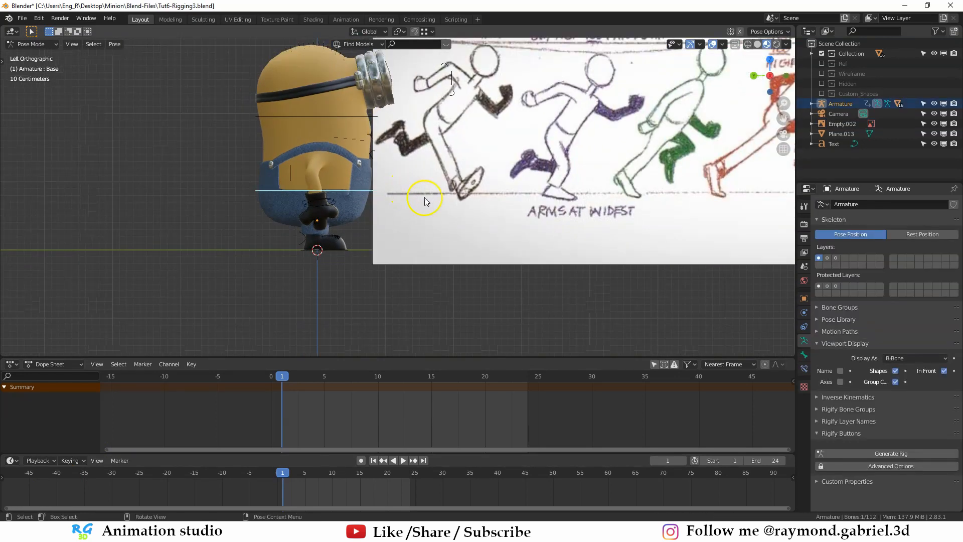
key(r)
click(444, 223)
key(r)
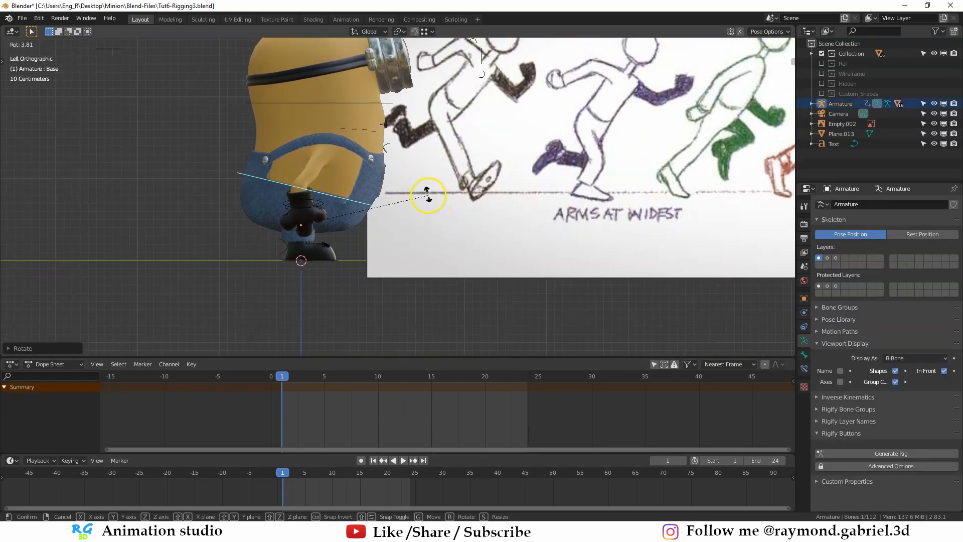
key(r)
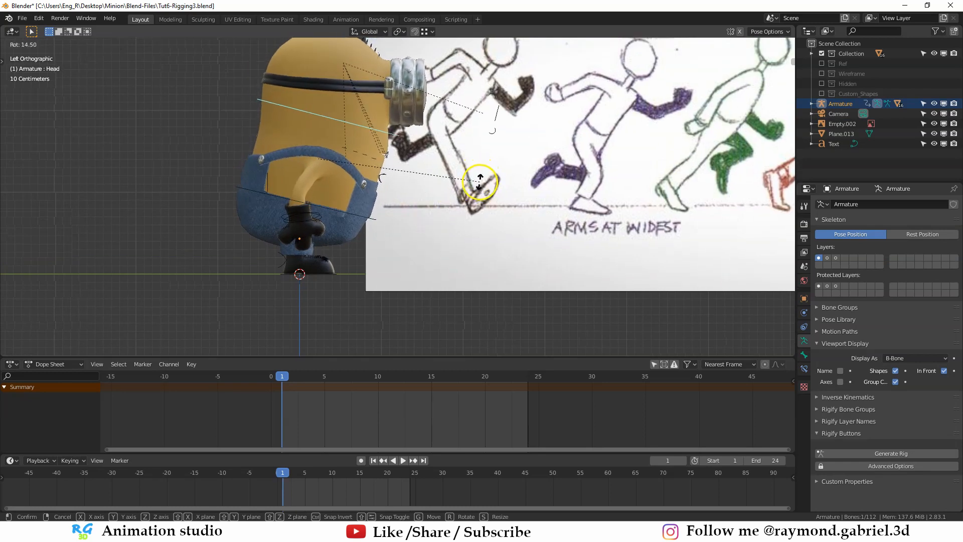
click(480, 183)
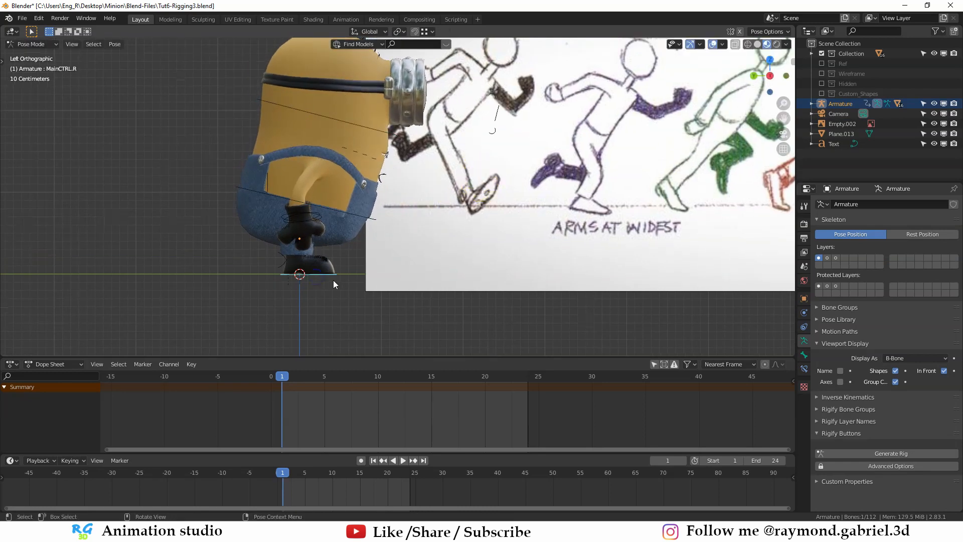
- Move the right foot control MainCTRL.R forward along Y and tilt its toes up for the contact pose
click(321, 274)
key(g)
key(y)
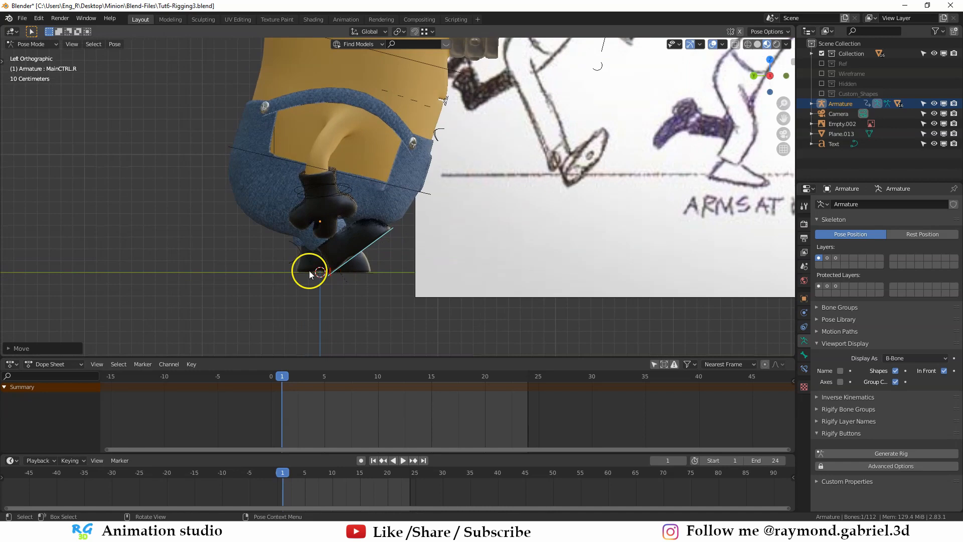
- Move the left foot control MainCTRL.L back along Y, tilt it heel-up, and lower it about 0.04 m along Z
click(316, 273)
key(g)
key(y)
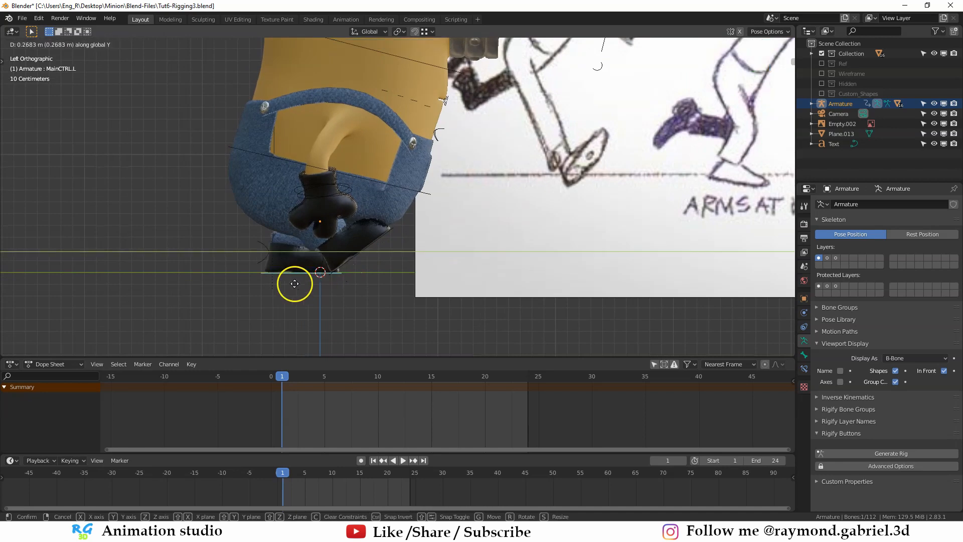
click(295, 318)
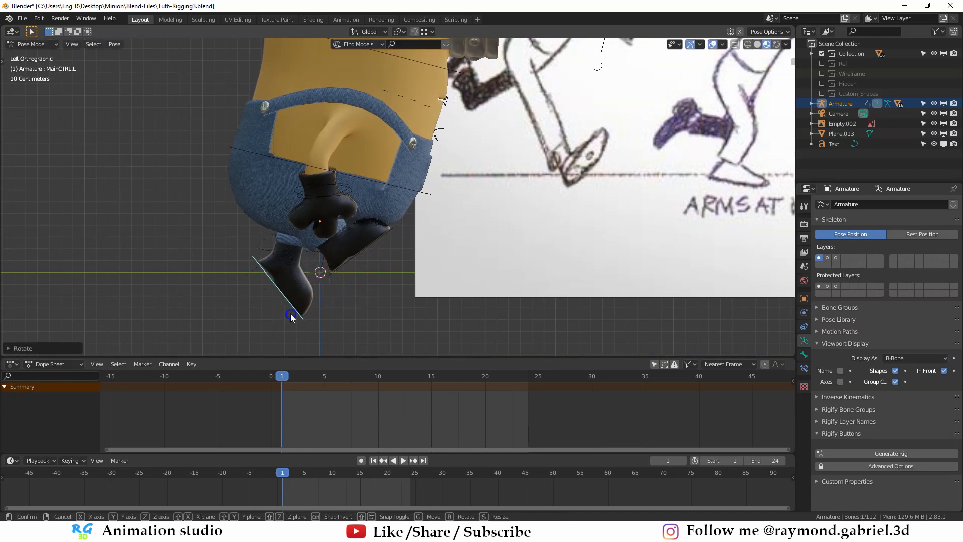
middle_drag(295, 318, 472, 223)
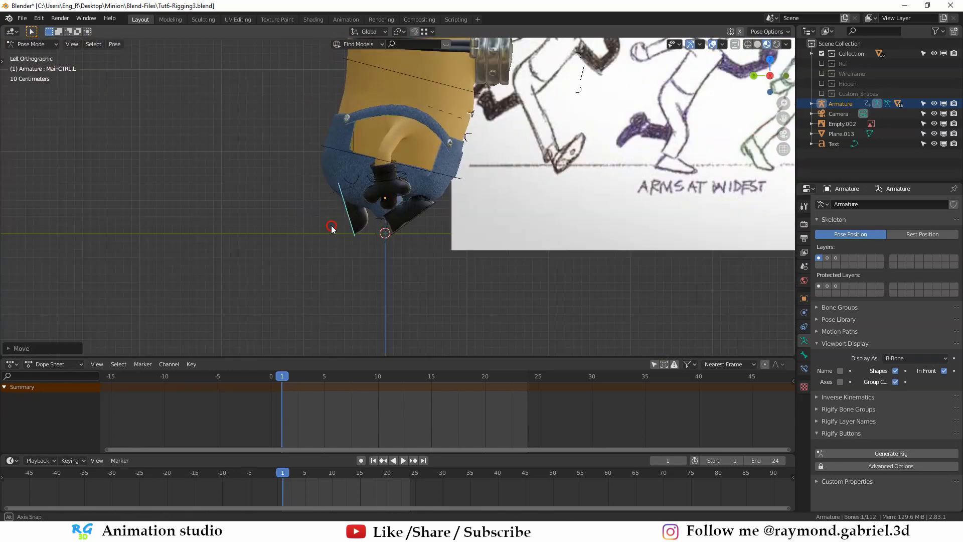
key(g)
key(y)
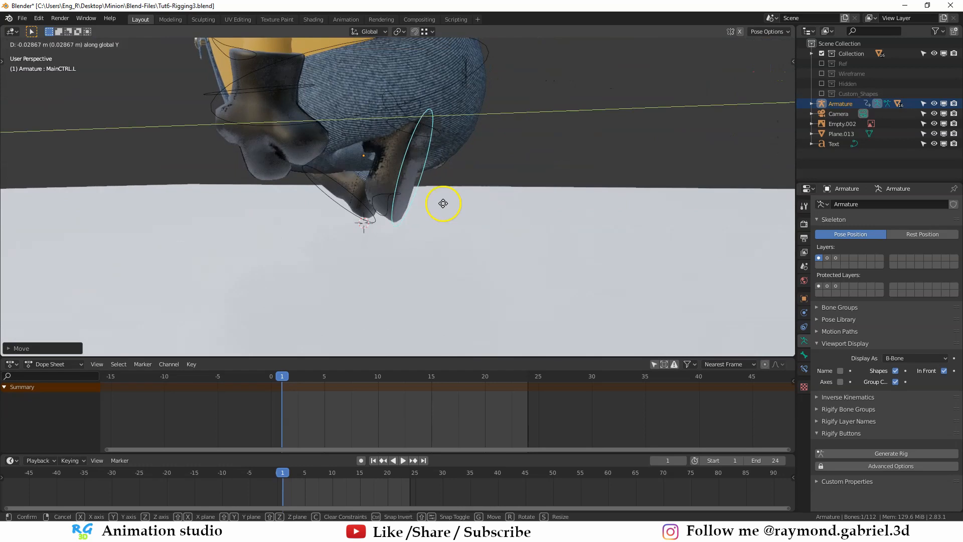
key(z)
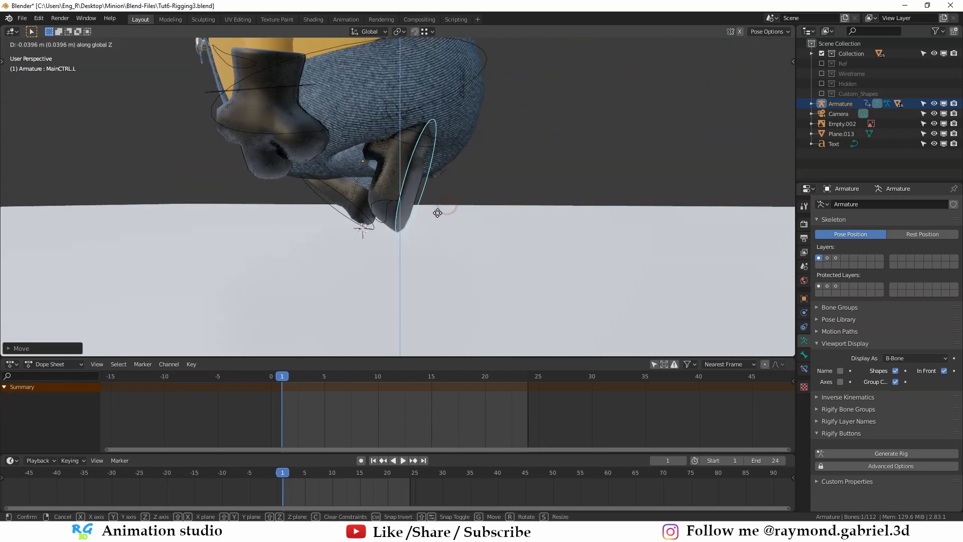
click(435, 210)
middle_drag(434, 211, 443, 173)
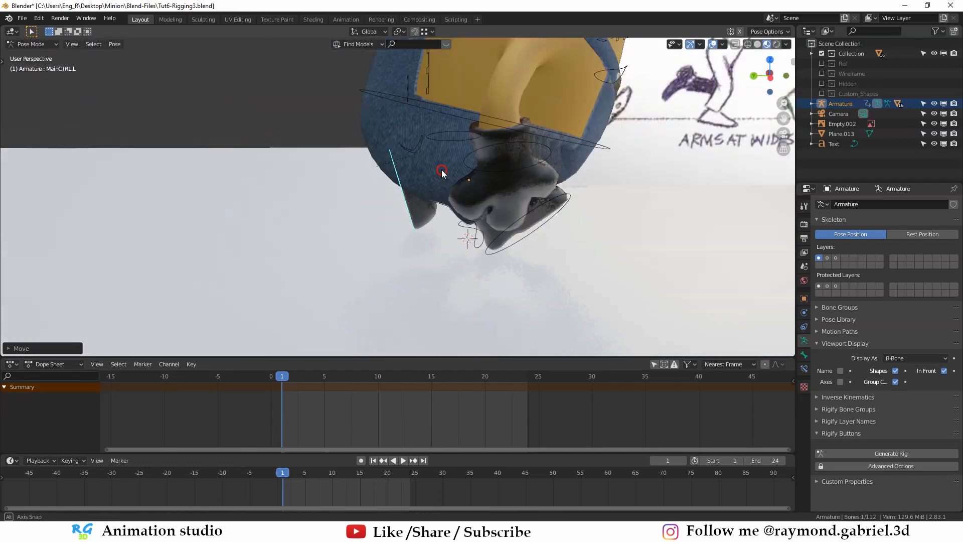
- Swing the minion's right arm backward for the contact pose by moving and rotating the hand control IKCTRL.R
key(ctrl+KP_3)
scroll(333, 241, up, 3)
middle_drag(327, 181, 333, 210)
scroll(344, 205, down, 2)
click(349, 248)
key(g)
click(353, 246)
middle_drag(353, 246, 402, 284)
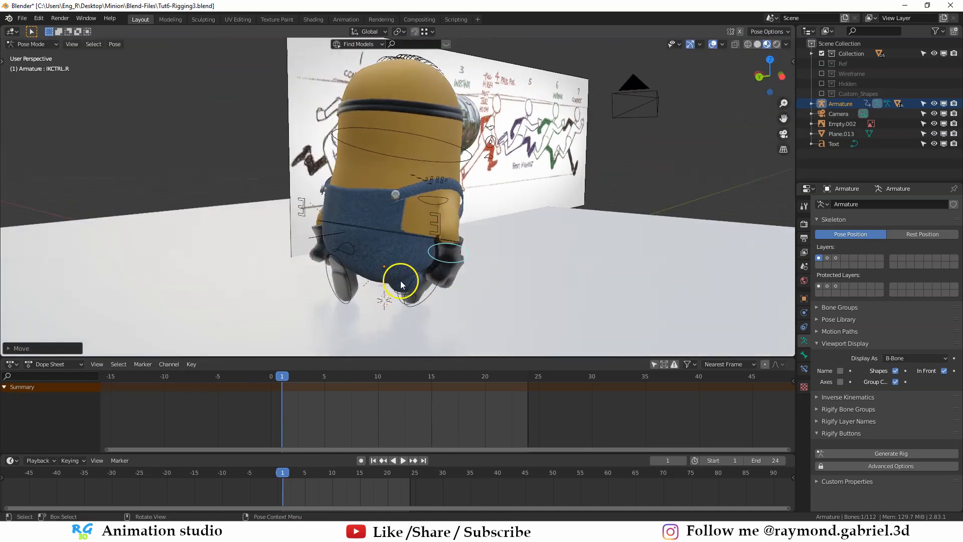
scroll(402, 283, up, 2)
key(g)
click(428, 176)
key(r)
click(284, 228)
key(g)
click(279, 219)
- Rotate the left hand control IKCTRL.L and move it forward to match the leading arm of the contact pose
middle_drag(284, 228, 427, 171)
scroll(280, 216, down, 3)
key(r)
click(386, 234)
key(g)
click(483, 196)
shift+middle_drag(427, 170, 422, 194)
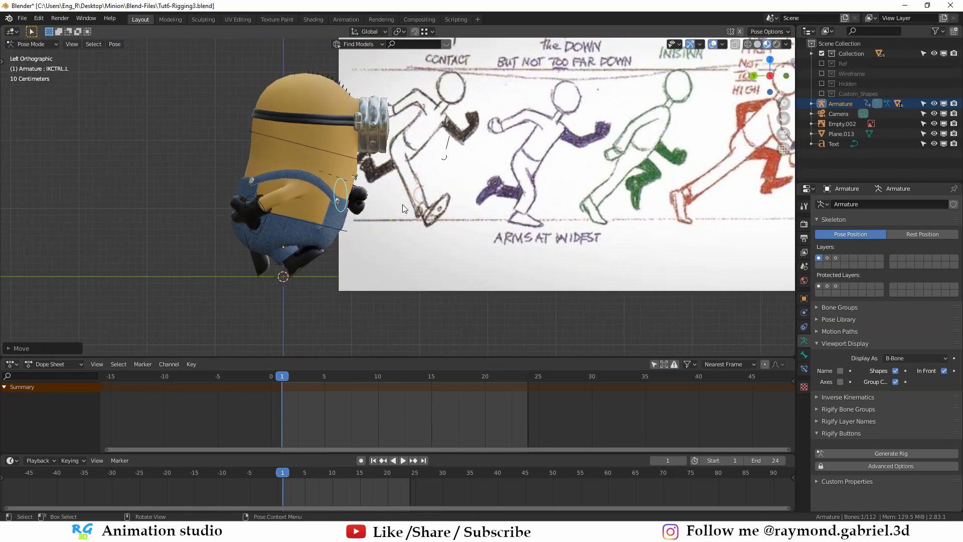
- Insert a LocRotScale keyframe for all of the rig's control bones on frame 1
key(a)
key(i)
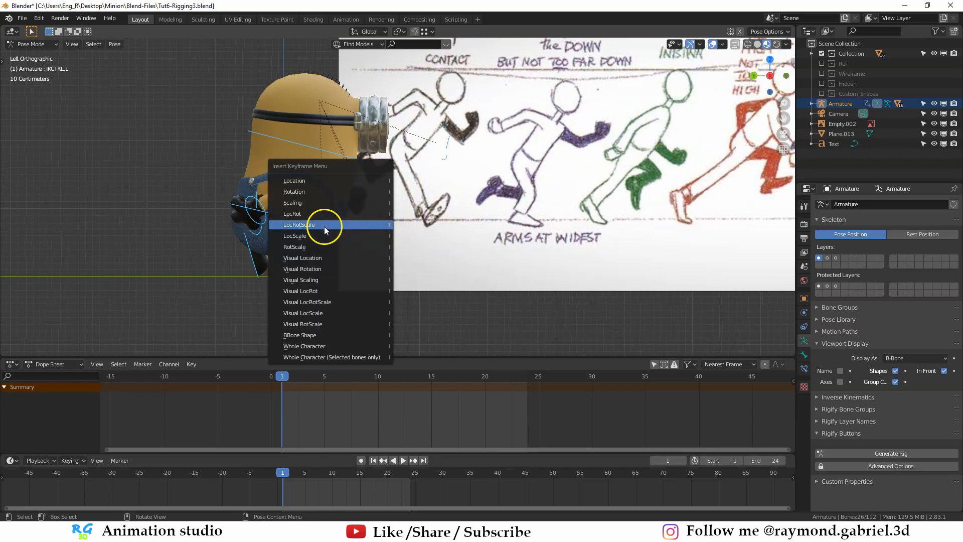
click(323, 222)
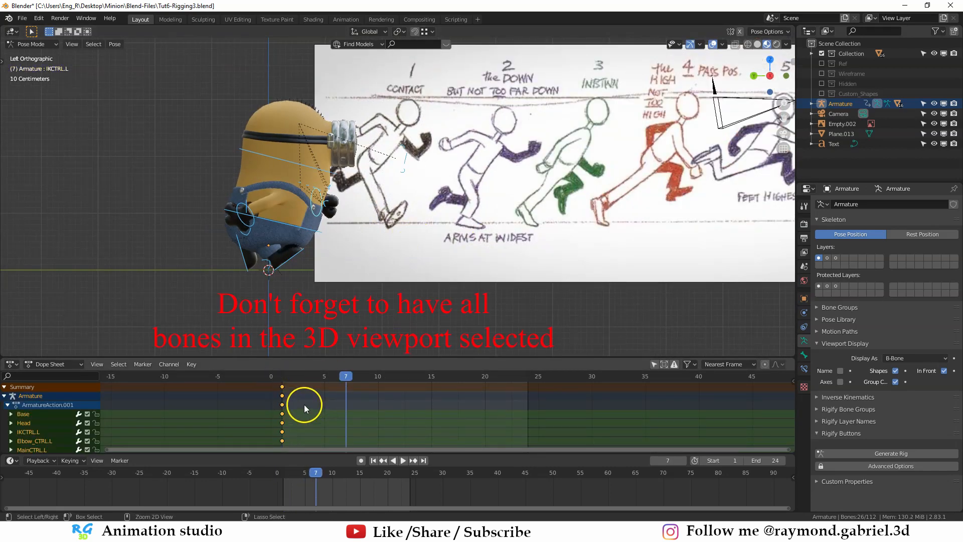
- Paste the contact pose keyframes flipped onto frame 7 and compare them with pose 7 of the reference chart
key(ctrl+v)
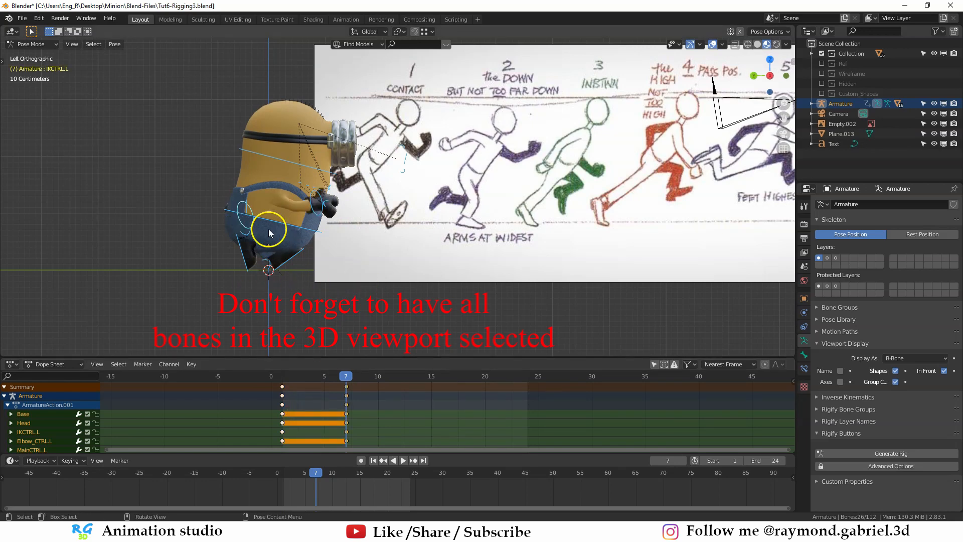
scroll(476, 279, down, 3)
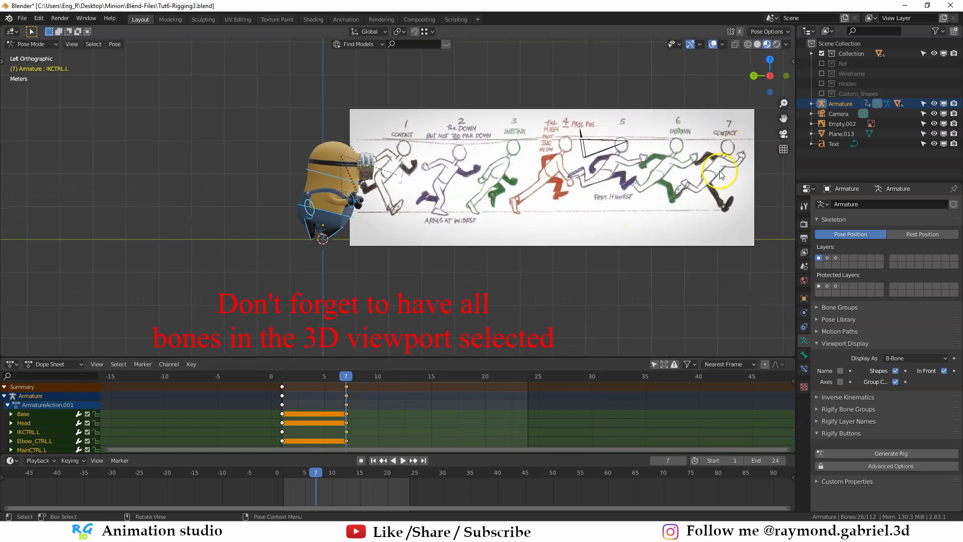
scroll(714, 168, up, 1)
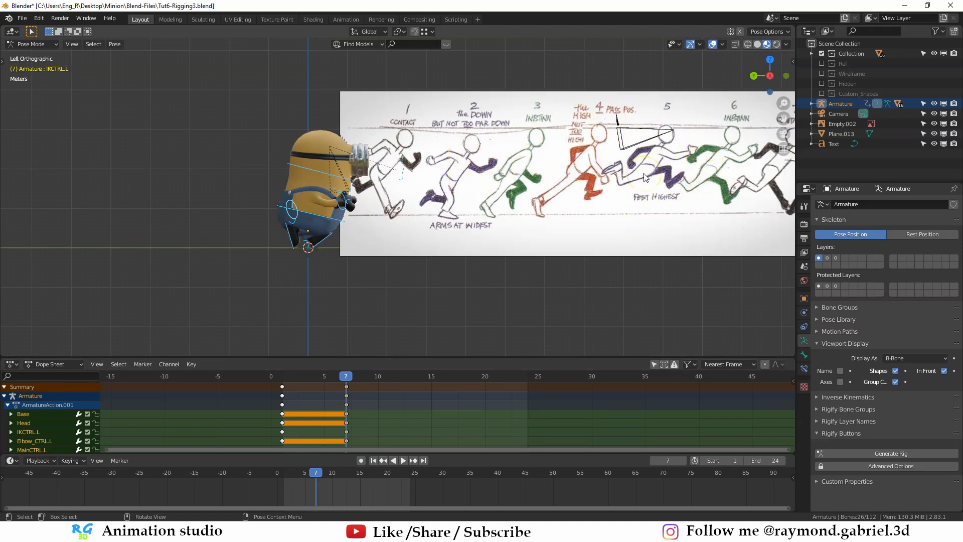
scroll(657, 176, down, 1)
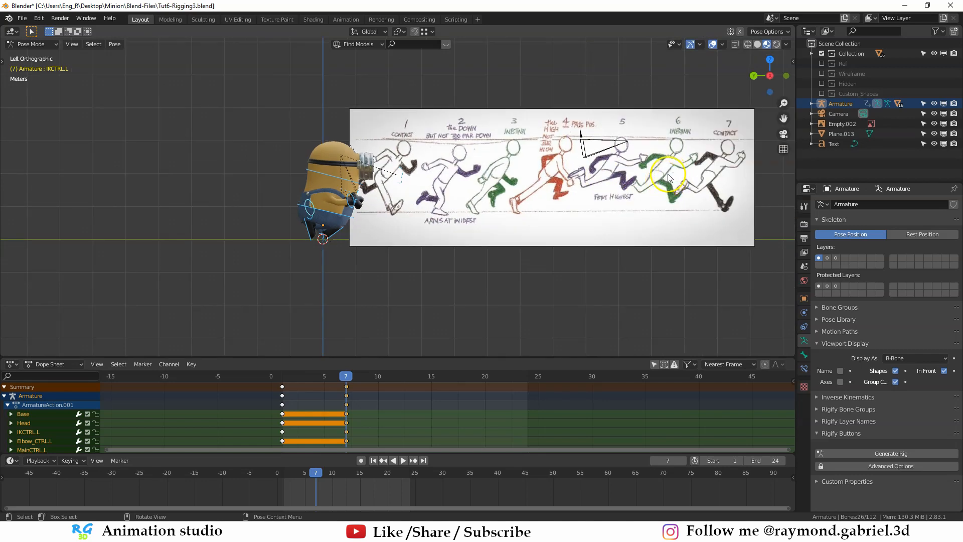
- On frame 2, clear the rotation and location of the right foot control MainCTRL.R so the foot is planted flat
scroll(668, 175, up, 1)
click(289, 381)
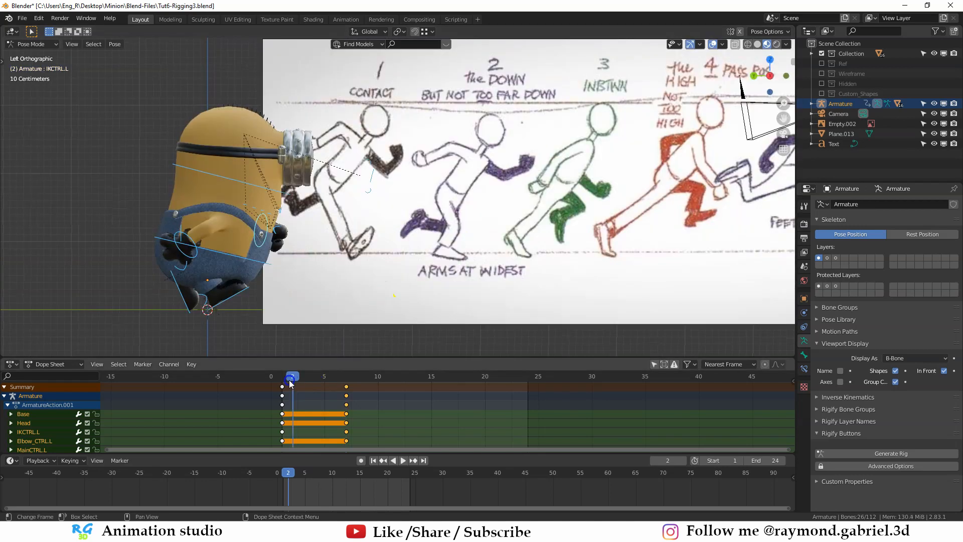
shift+middle_drag(367, 294, 510, 196)
click(361, 208)
shift+middle_drag(398, 195, 367, 224)
scroll(367, 224, up, 1)
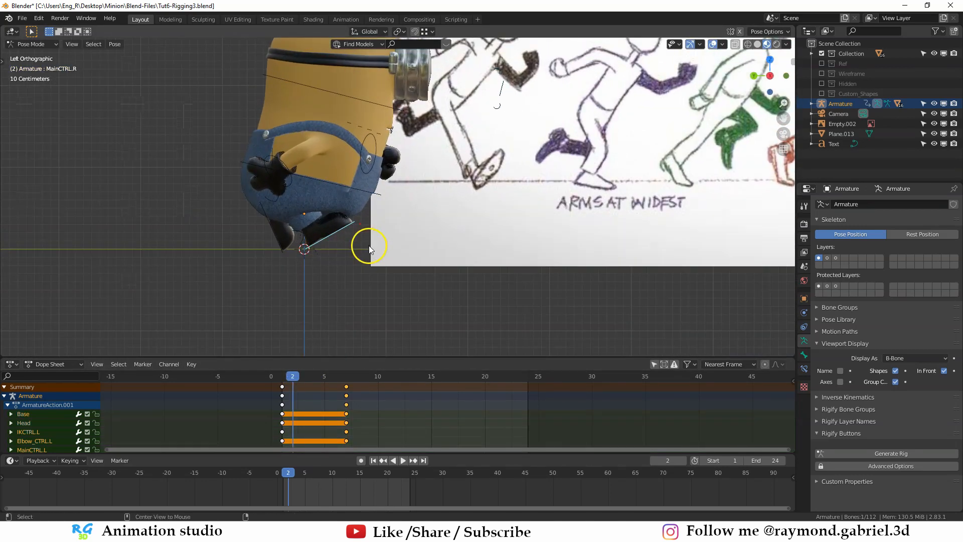
key(alt+r)
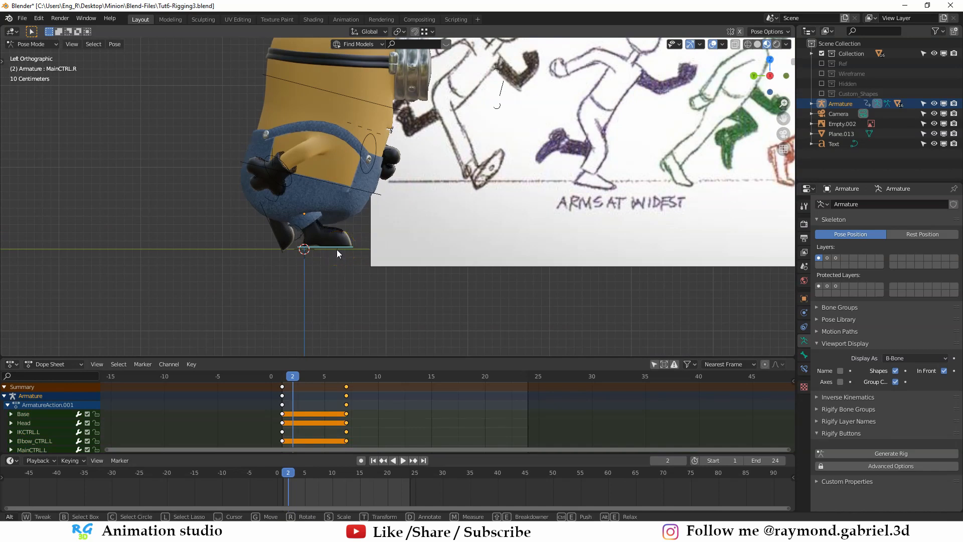
key(alt+g)
mouse_move(343, 260)
shift+middle_down()
mouse_move(358, 229)
mouse_move(356, 264)
shift+middle_up()
- Reposition the left foot control MainCTRL.L behind the body for the Down pose on frame 2
click(301, 216)
key(g)
click(345, 254)
scroll(368, 245, down, 1)
key(g)
right_click(409, 231)
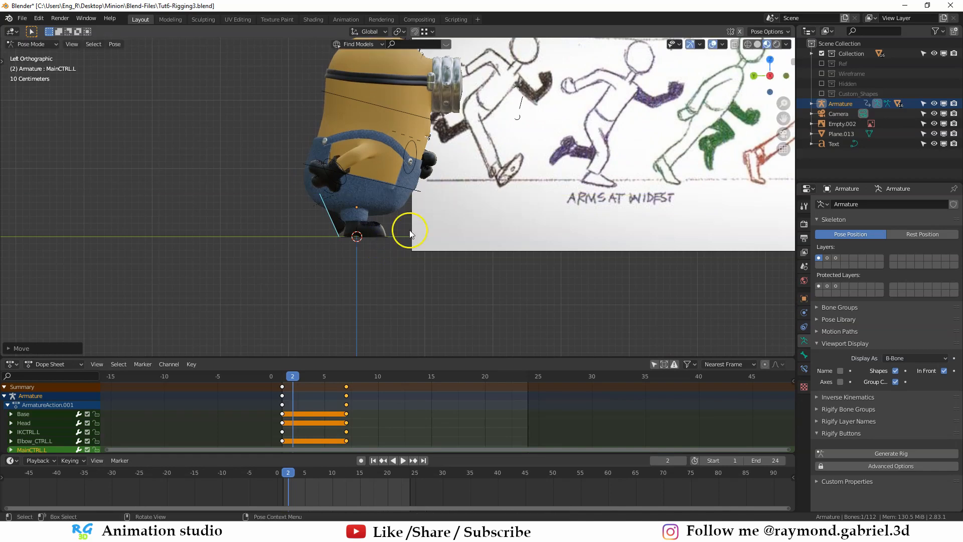
scroll(409, 230, down, 2)
middle_drag(409, 230, 345, 211)
- Move and rotate the limb controls on frame 2 to match the Down pose with the arms at their widest
scroll(477, 250, up, 5)
click(485, 242)
key(g)
key(x)
click(489, 247)
key(r)
click(507, 242)
key(g)
key(x)
click(505, 241)
click(290, 173)
key(g)
click(313, 183)
key(g)
click(424, 225)
scroll(346, 211, down, 5)
click(335, 206)
- Select all of the rig's control bones and insert their keyframes on frame 2
key(a)
middle_drag(431, 213, 316, 194)
key(i)
click(384, 224)
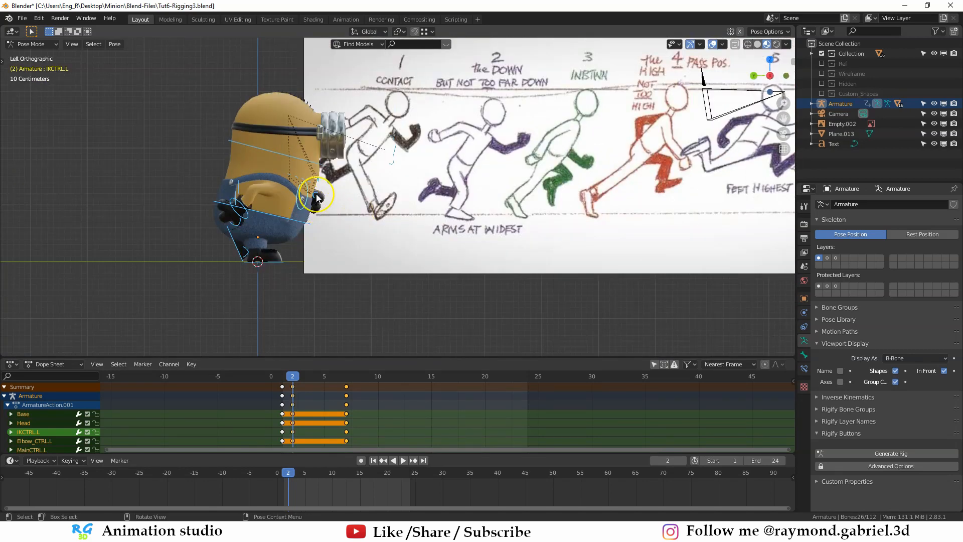
- On frame 3, raise the right foot control MainCTRL.R and shift it back about 0.03 m along Y
key(Right)
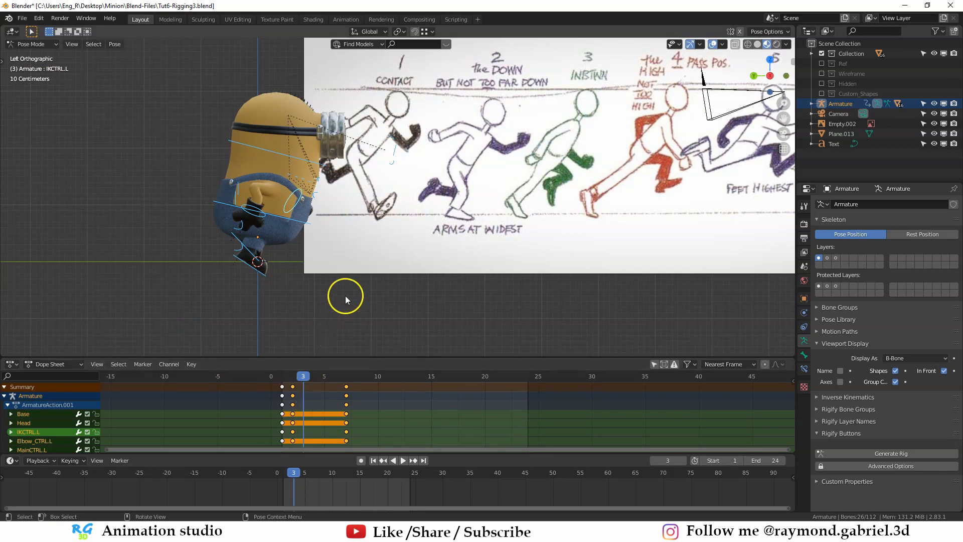
shift+middle_drag(570, 138, 565, 162)
click(349, 213)
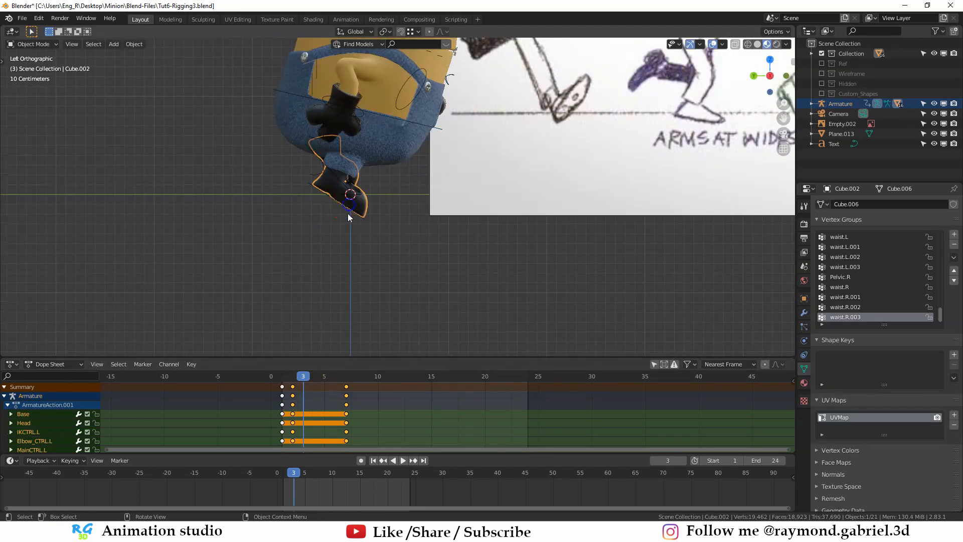
click(346, 212)
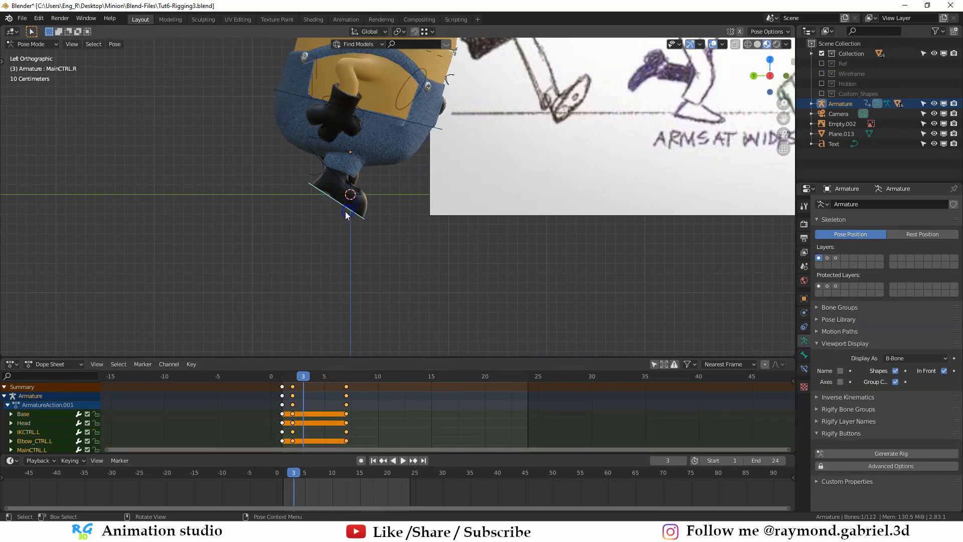
scroll(351, 212, down, 2)
shift+middle_drag(425, 212, 369, 238)
key(g)
click(353, 223)
scroll(353, 223, up, 2)
key(g)
key(y)
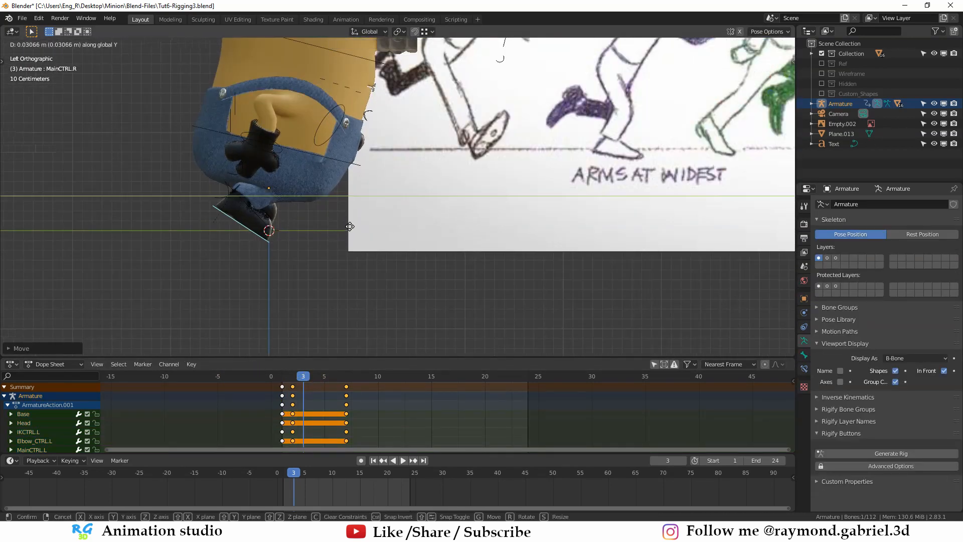
click(351, 226)
- Rotate the right foot control into a steeper heel-up tilt on frame 3 and adjust its placement along Z and Y
key(r)
click(322, 253)
key(g)
key(z)
click(322, 244)
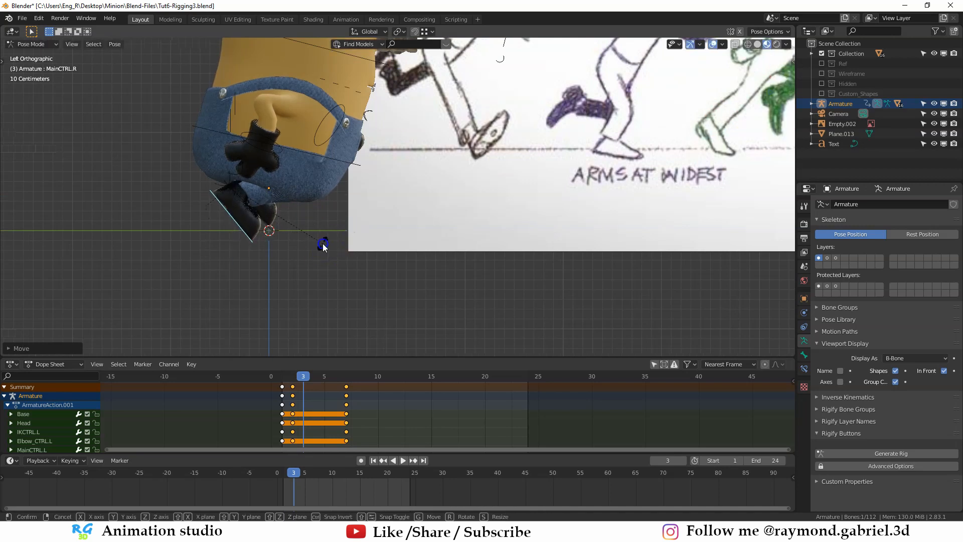
key(r)
click(321, 251)
key(g)
key(y)
click(327, 249)
- Fine-tune the right foot control's position on frame 3 and correct its height along Z
key(g)
right_click(328, 248)
scroll(321, 248, down, 4)
key(g)
click(311, 250)
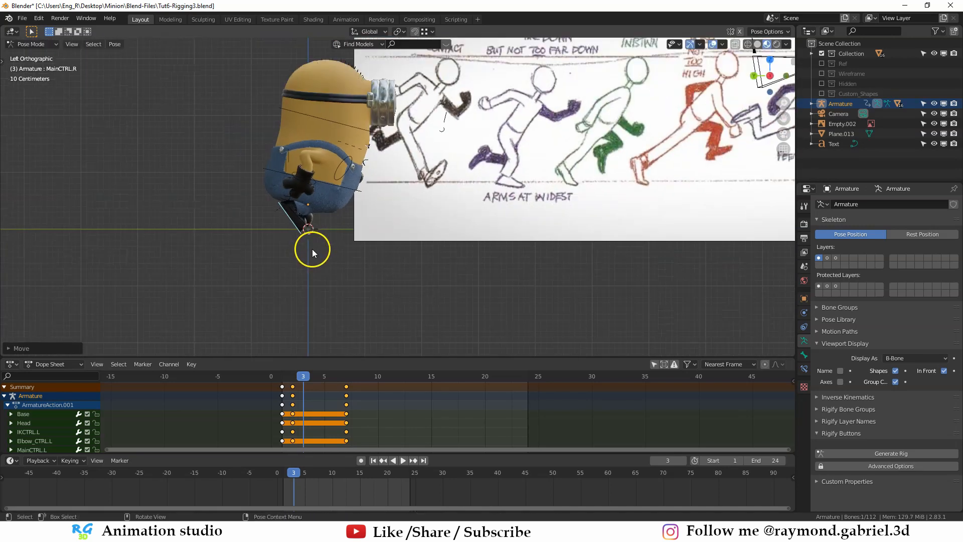
scroll(311, 250, up, 3)
key(g)
key(z)
click(304, 245)
- On frame 3, shift the left foot control MainCTRL.L back along the Y axis
middle_drag(304, 244, 282, 219)
alt+middle_drag(282, 219, 327, 244)
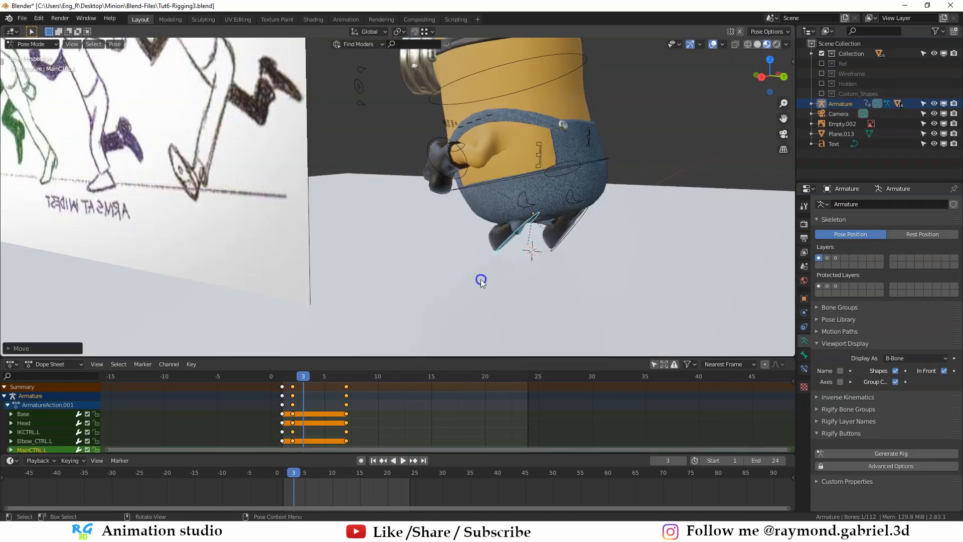
alt+middle_drag(481, 279, 389, 213)
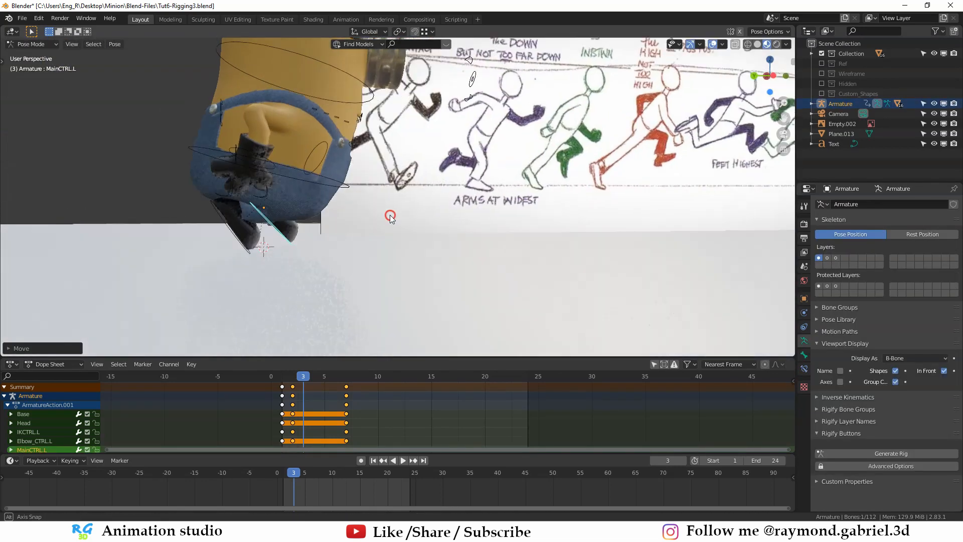
scroll(368, 264, up, 2)
key(g)
scroll(368, 264, up, 4)
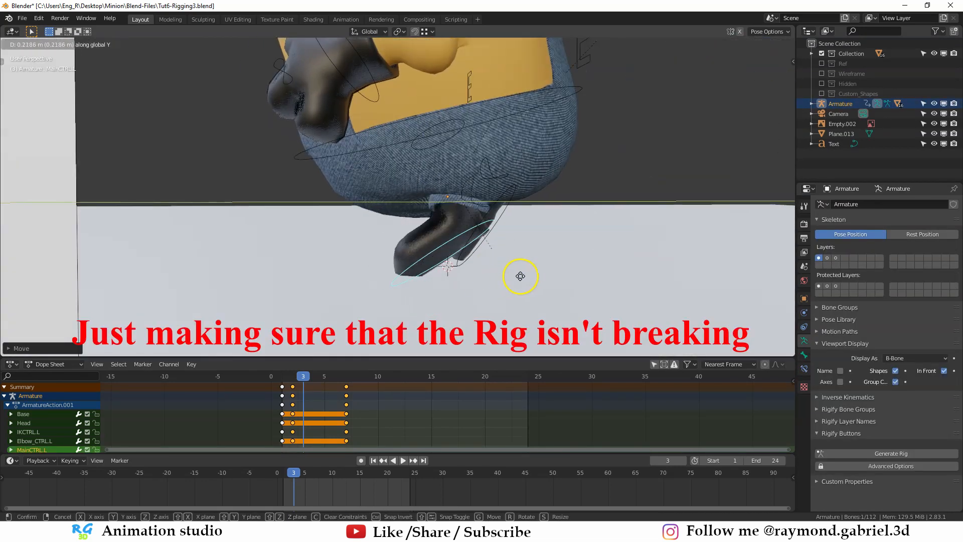
scroll(346, 264, down, 2)
click(346, 263)
- Refine the left foot's placement under the body on frame 3 with two further moves
key(g)
click(342, 224)
scroll(342, 224, down, 6)
scroll(342, 224, up, 6)
key(g)
middle_drag(342, 231, 611, 186)
click(552, 240)
- Reposition the arm controls on frame 3, including the right hand control IKCTRL.R
key(ctrl+Tab)
click(509, 180)
click(510, 180)
click(492, 206)
key(g)
click(493, 216)
click(369, 202)
key(g)
click(345, 236)
- Select all of the rig's control bones in the side view and insert their keyframes on frame 3
scroll(346, 232, down, 4)
middle_drag(351, 213, 372, 183)
key(ctrl+KP_3)
scroll(435, 224, down, 4)
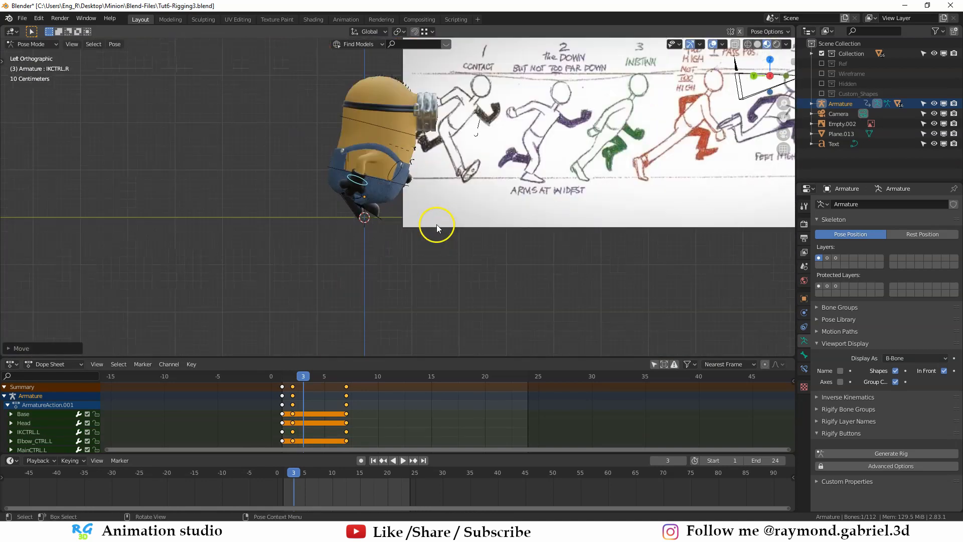
shift+middle_drag(446, 204, 415, 228)
key(a)
scroll(351, 235, up, 3)
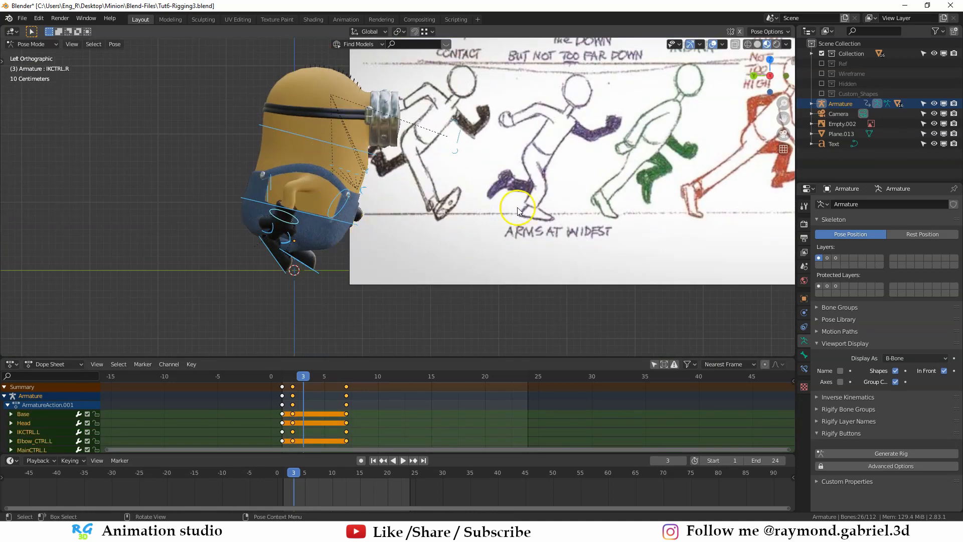
scroll(546, 112, down, 1)
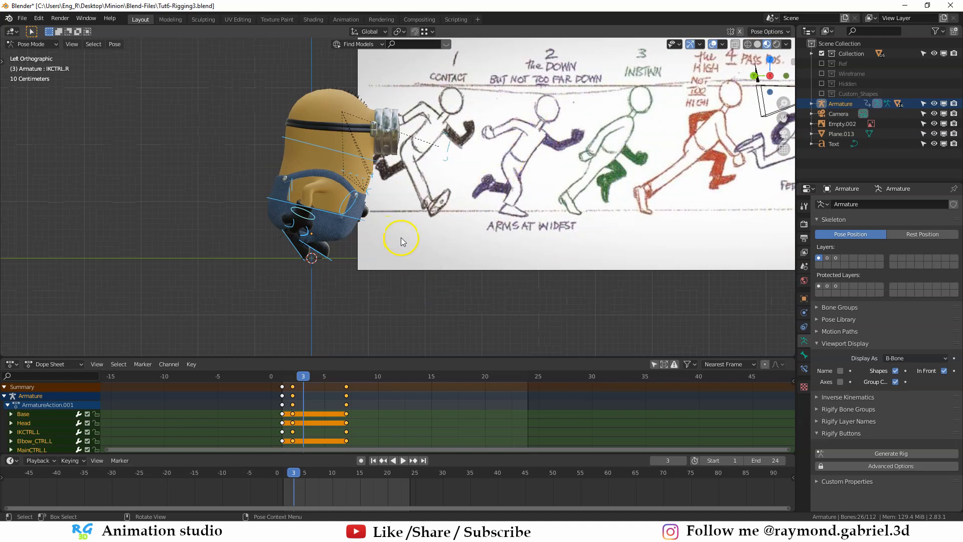
key(i)
key(Return)
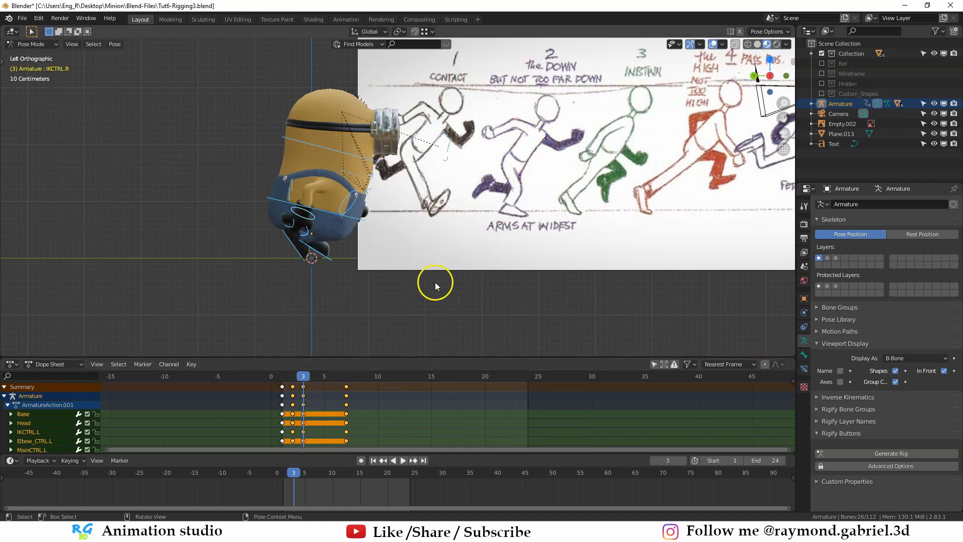
- Go back to frame 2, select the Base control and turn on auto keying
drag(302, 379, 292, 379)
scroll(342, 232, up, 1)
click(339, 227)
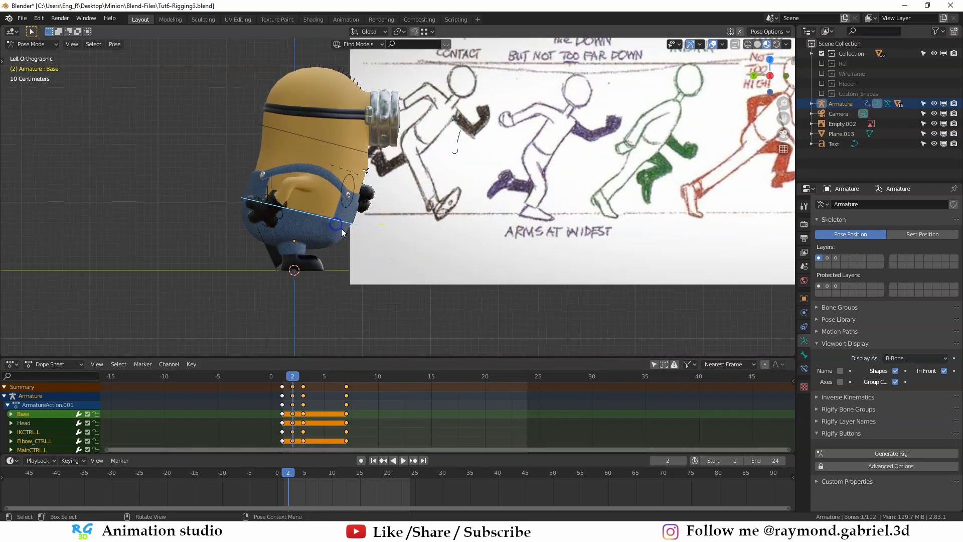
middle_drag(369, 240, 349, 240)
shift+middle_drag(349, 239, 385, 215)
scroll(386, 214, up, 2)
click(361, 461)
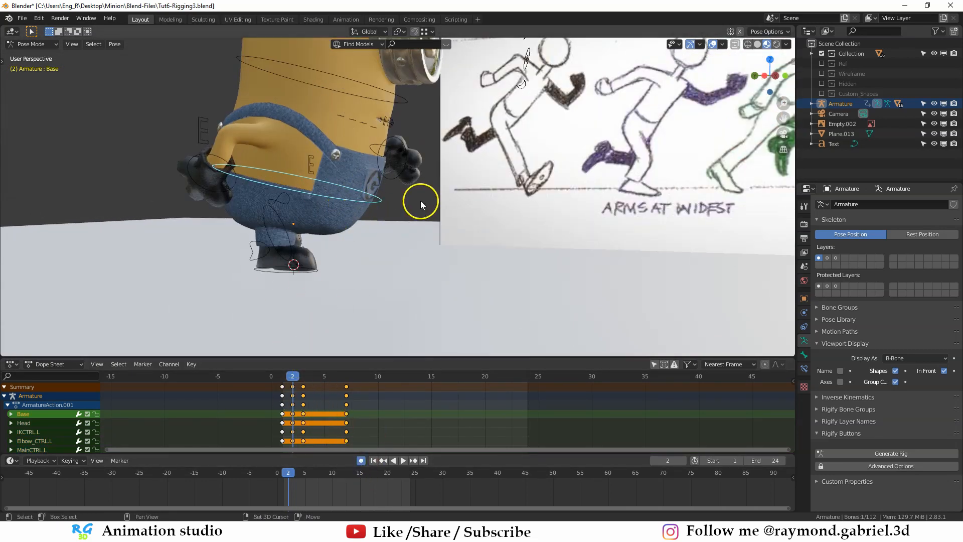
- Lower the Base control about 0.05 m along Z on frame 2
shift+middle_drag(420, 201, 388, 221)
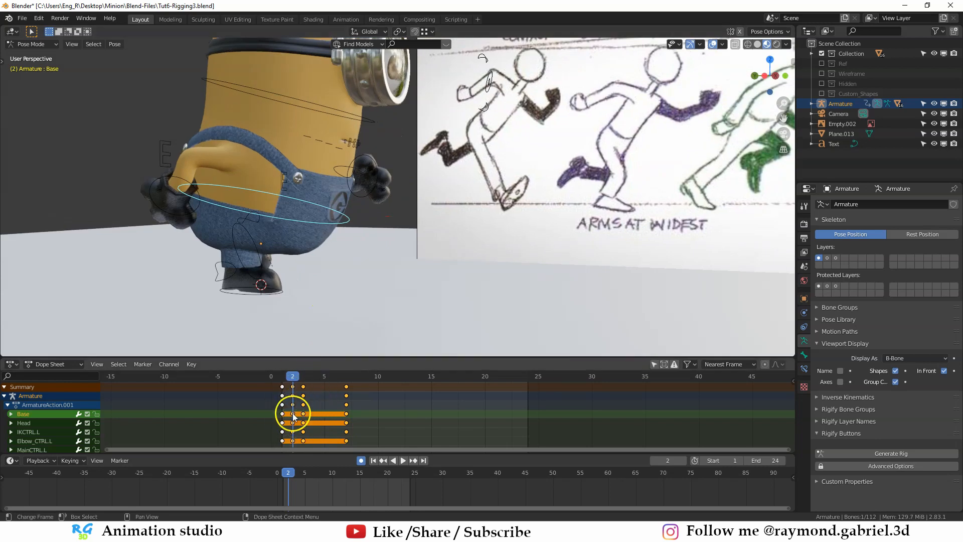
middle_drag(308, 326, 302, 231)
key(g)
key(z)
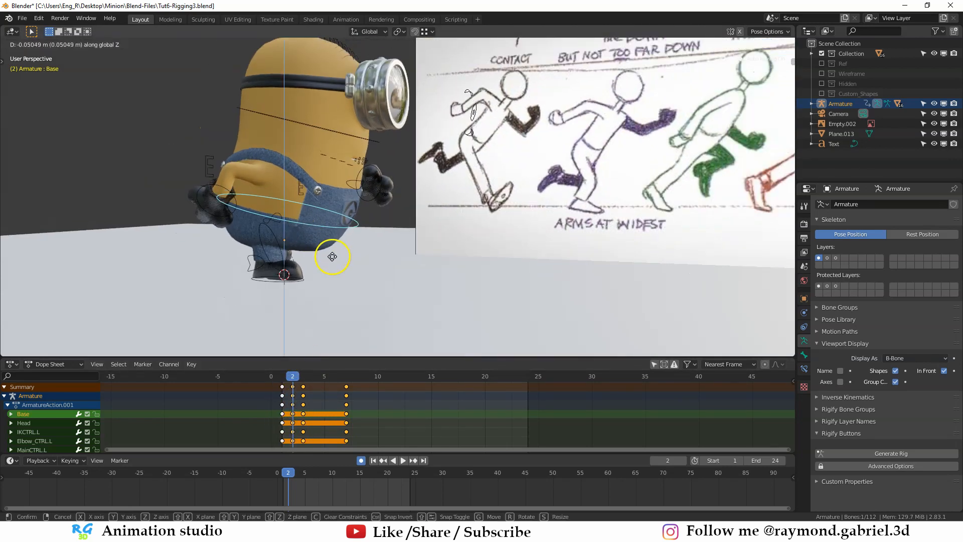
click(332, 258)
- Rotate the Base control sideways on frame 2 so the hips tilt in the front view
middle_drag(370, 279, 290, 272)
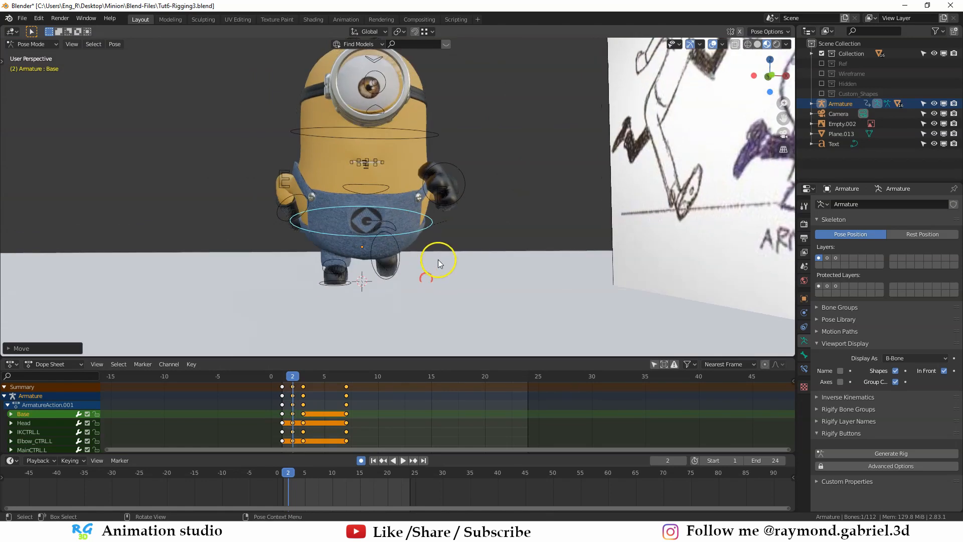
key(r)
click(439, 248)
alt+middle_drag(437, 246, 387, 230)
scroll(456, 195, down, 1)
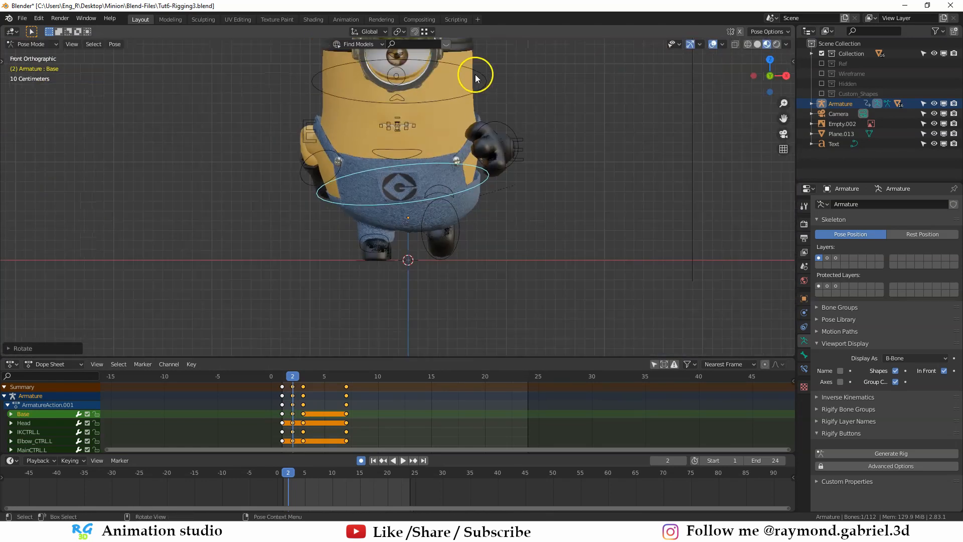
- Rotate the Head control about -11 degrees on frame 2 in the front view
click(475, 74)
shift+middle_drag(537, 115, 522, 150)
key(r)
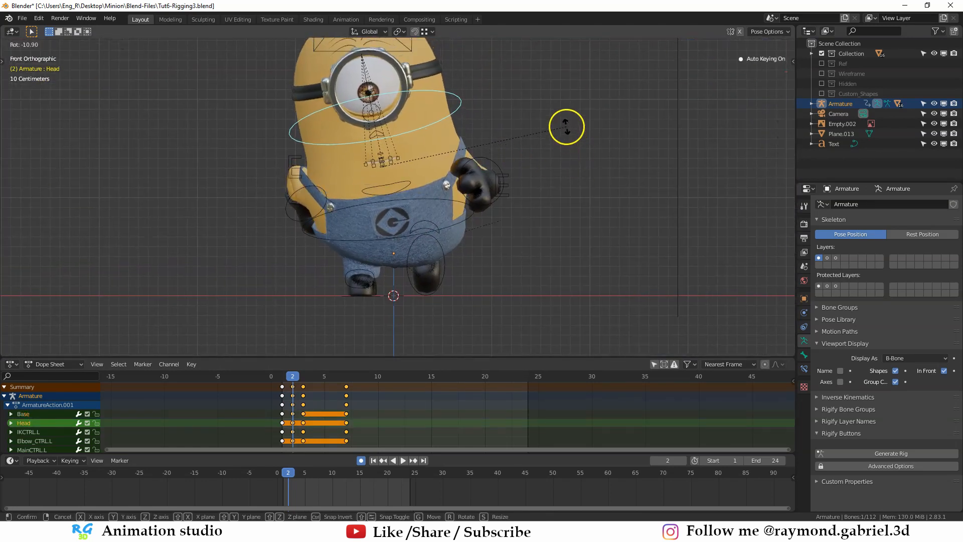
click(565, 128)
- Move the right hand control IKCTRL.R about 0.05 m outward along X on frame 2
middle_drag(423, 212, 477, 239)
click(478, 239)
key(g)
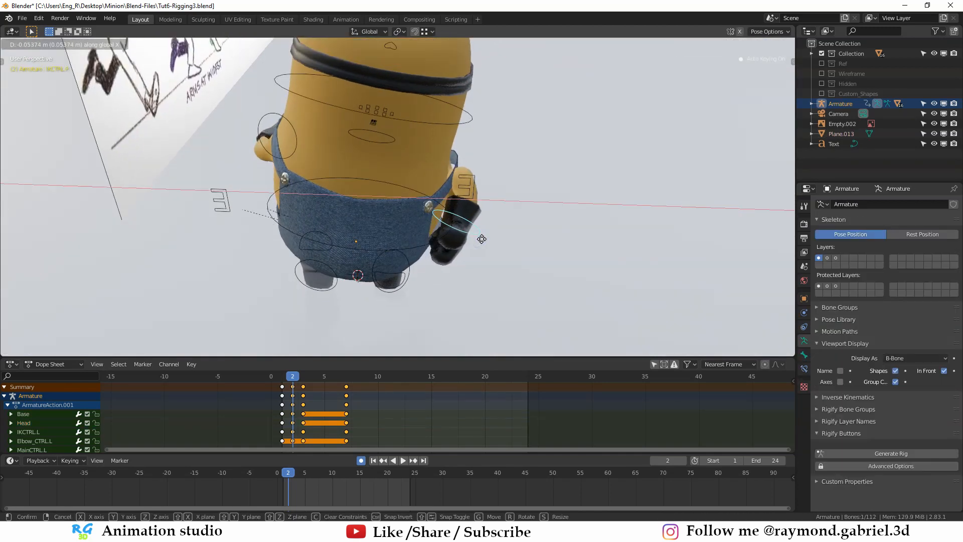
click(482, 238)
key(g)
- Move the right elbow control Elbow_CTRL.R about 0.07 m outward and down on frame 2
middle_drag(462, 186, 311, 198)
key(g)
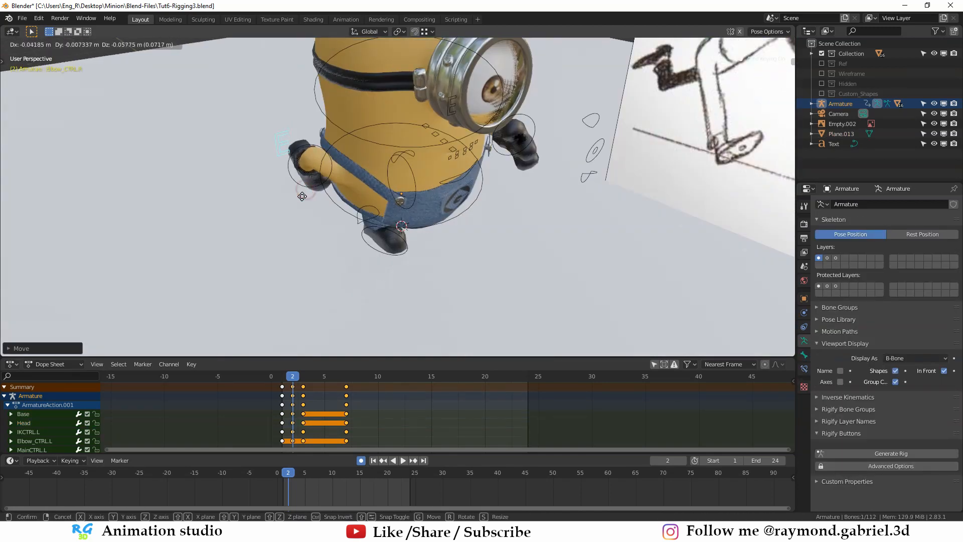
click(302, 196)
middle_drag(358, 225, 454, 173)
- Turn off auto keying and go to frame 4
click(296, 382)
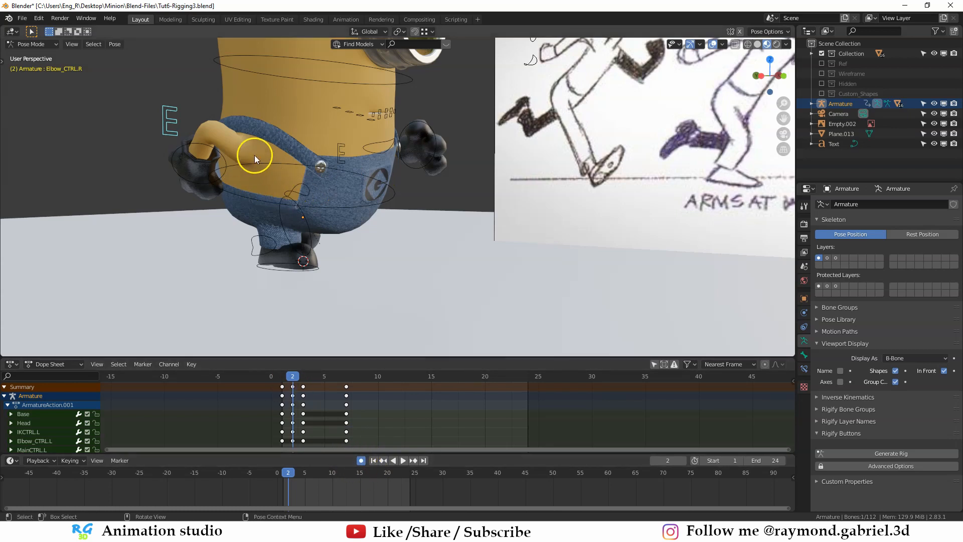
middle_drag(254, 155, 249, 200)
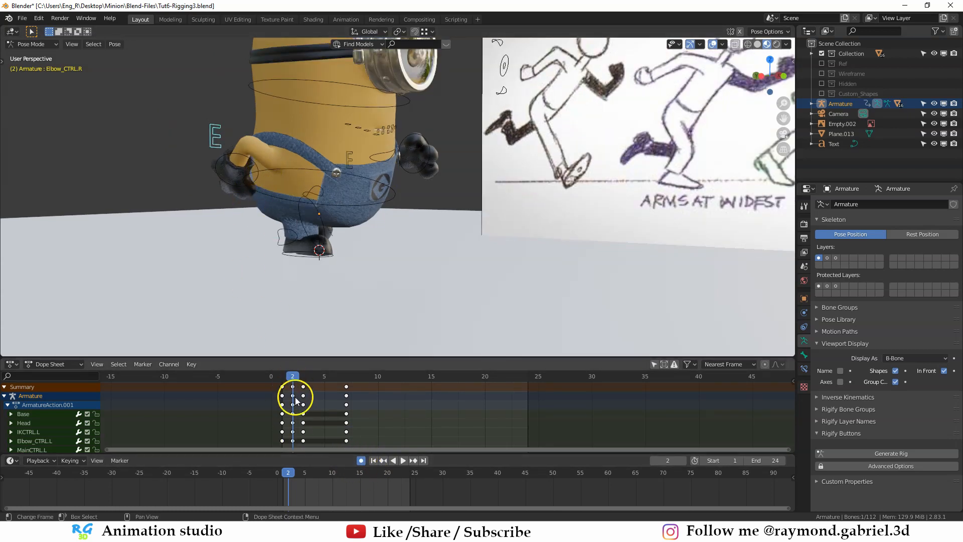
click(361, 459)
drag(304, 378, 314, 378)
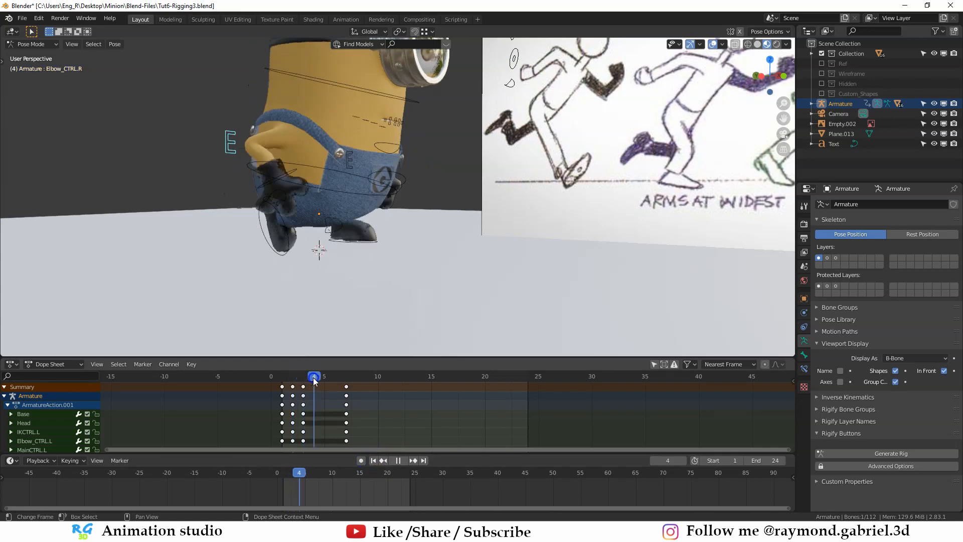
mouse_move(522, 223)
shift+middle_down()
mouse_move(447, 254)
mouse_move(568, 141)
shift+middle_up()
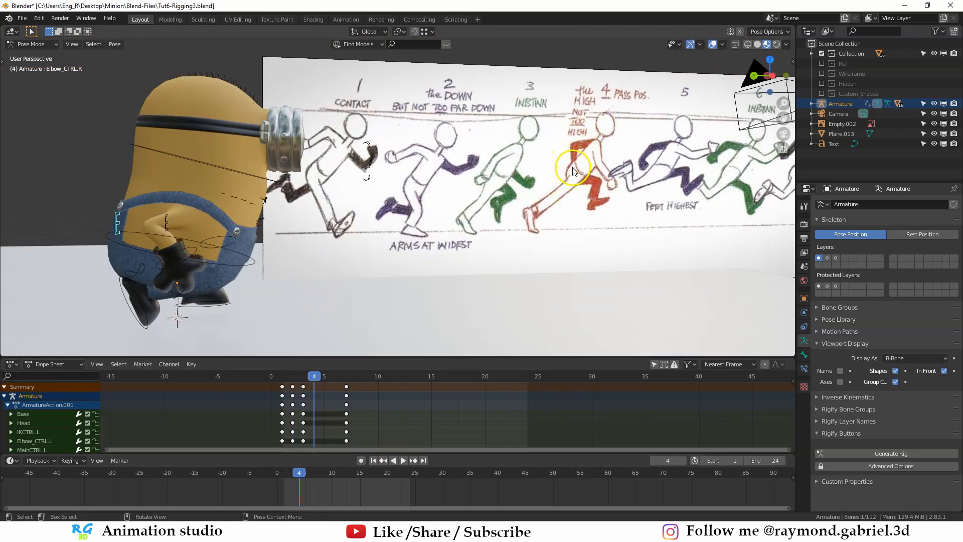
scroll(584, 168, down, 3)
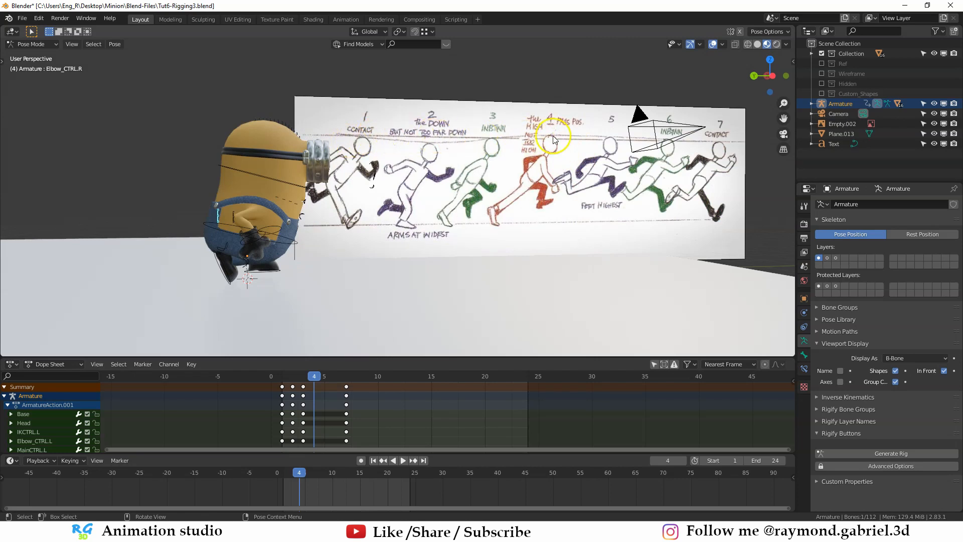
- On frame 4, tilt the left foot toe-up and raise the Base control along Z
click(300, 220)
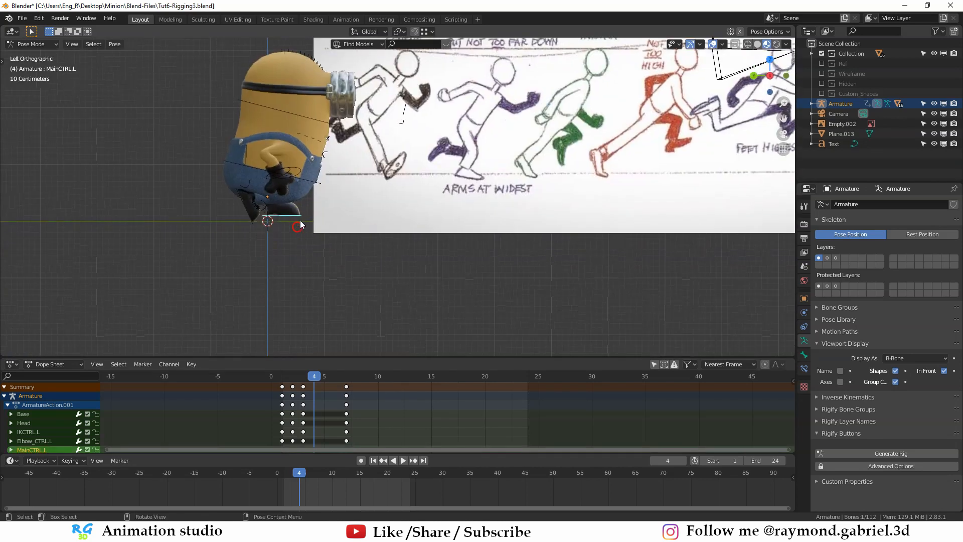
scroll(321, 232, up, 1)
mouse_move(335, 229)
shift+middle_down()
mouse_move(307, 268)
mouse_move(263, 257)
mouse_move(290, 233)
shift+middle_up()
key(r)
right_click(299, 249)
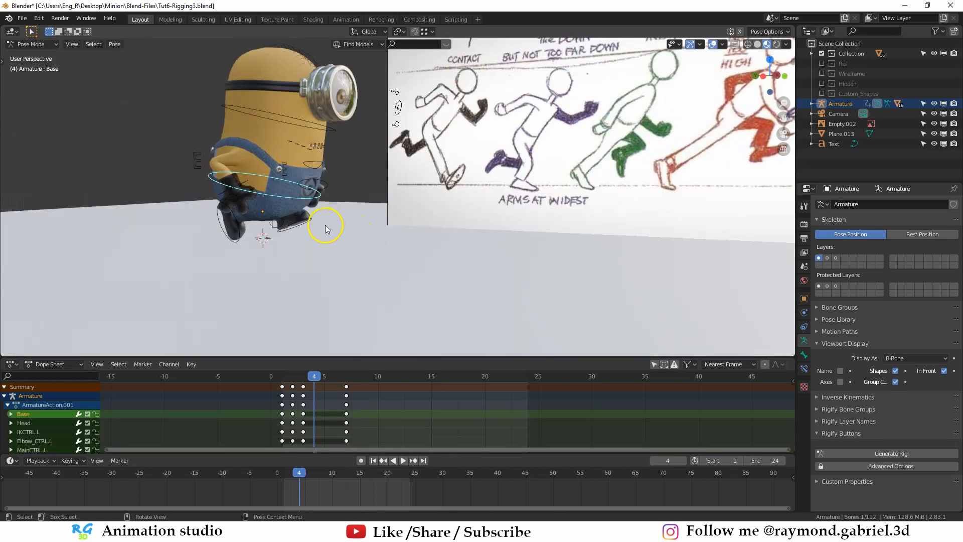
scroll(325, 225, up, 2)
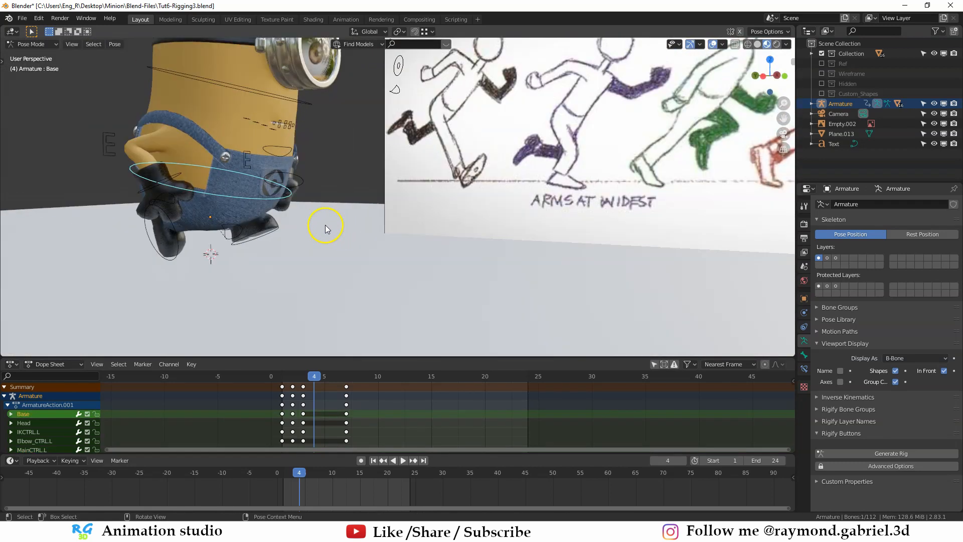
key(g)
key(z)
click(323, 205)
key(ctrl+KP_3)
shift+middle_drag(394, 190, 341, 259)
scroll(336, 251, down, 1)
- Move the right hand control IKCTRL.R forward on frame 4 in the side view
click(268, 176)
middle_drag(307, 207, 326, 216)
key(ctrl+KP_3)
click(191, 230)
click(191, 231)
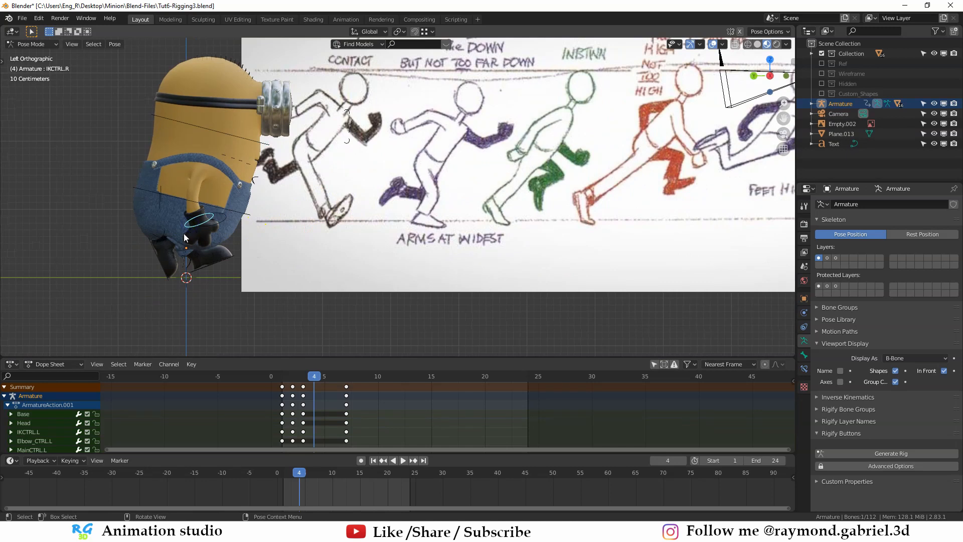
key(g)
click(223, 221)
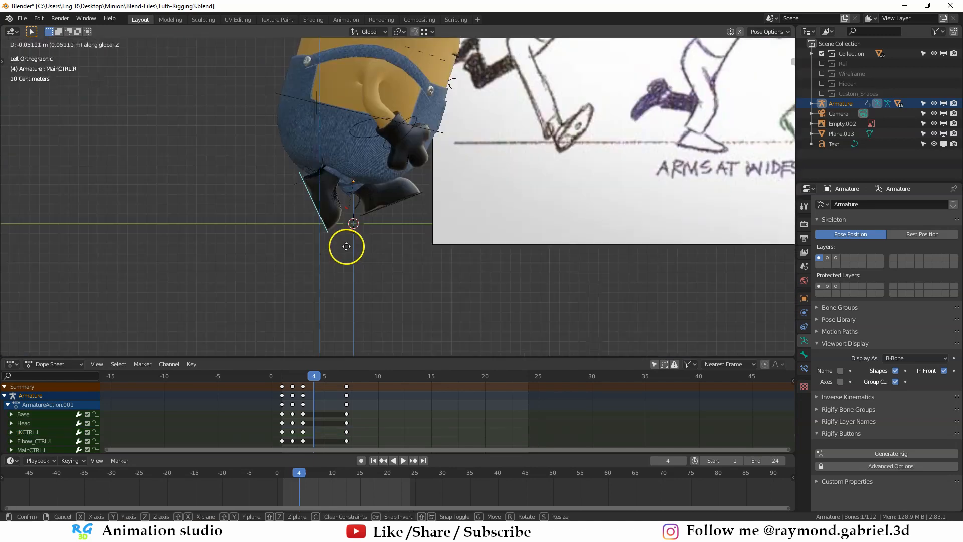
- Lower the right foot control MainCTRL.R about 0.05 m along Z on frame 4 and rotate it into a heel-up tilt
click(345, 250)
key(r)
click(353, 235)
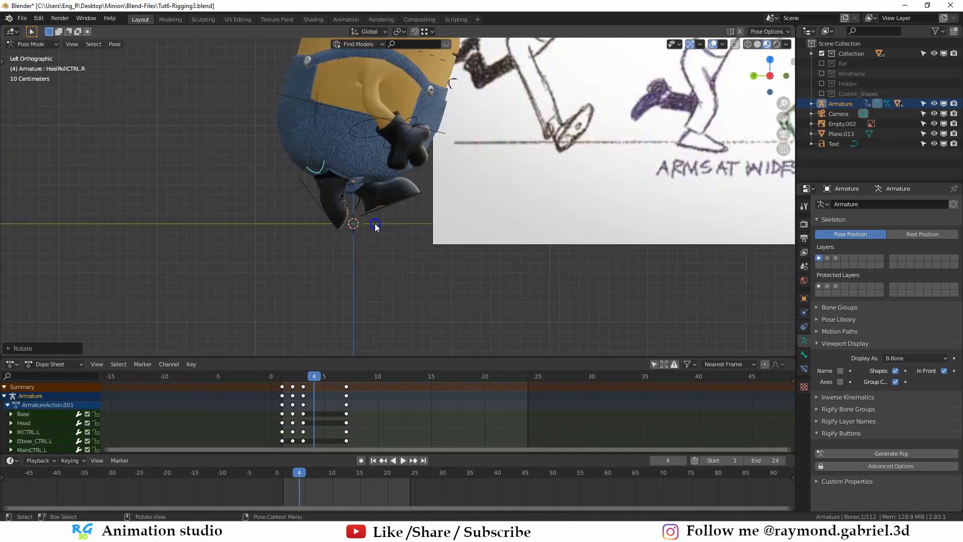
key(r)
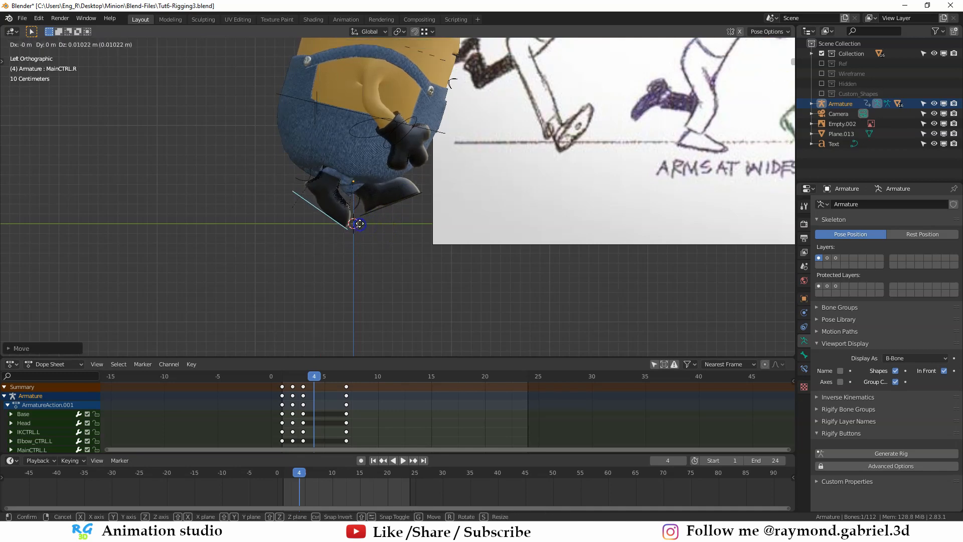
key(g)
click(360, 221)
- Flatten the right foot control's tilt on frame 4, set its toe at ground level and shift it about 0.03 m along Y
scroll(395, 235, up, 2)
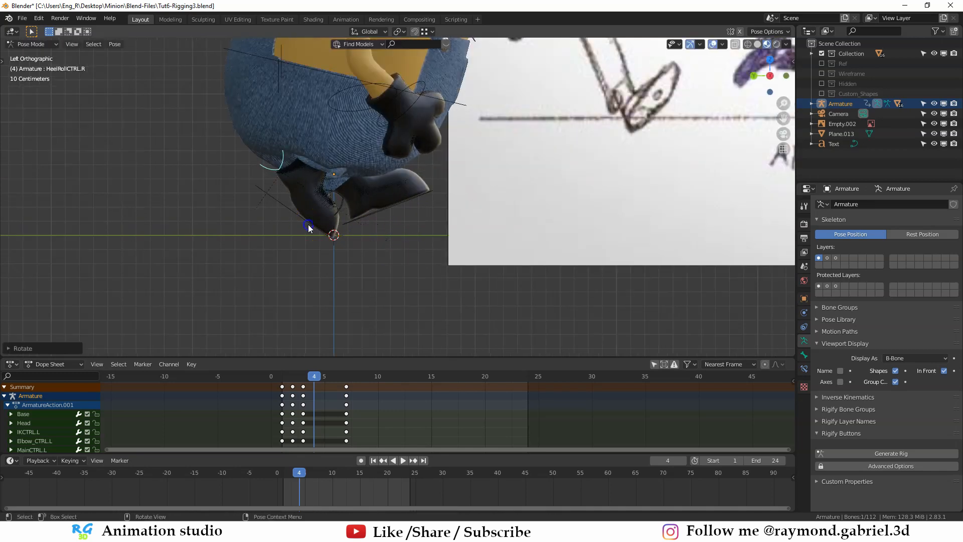
key(z)
click(360, 236)
key(r)
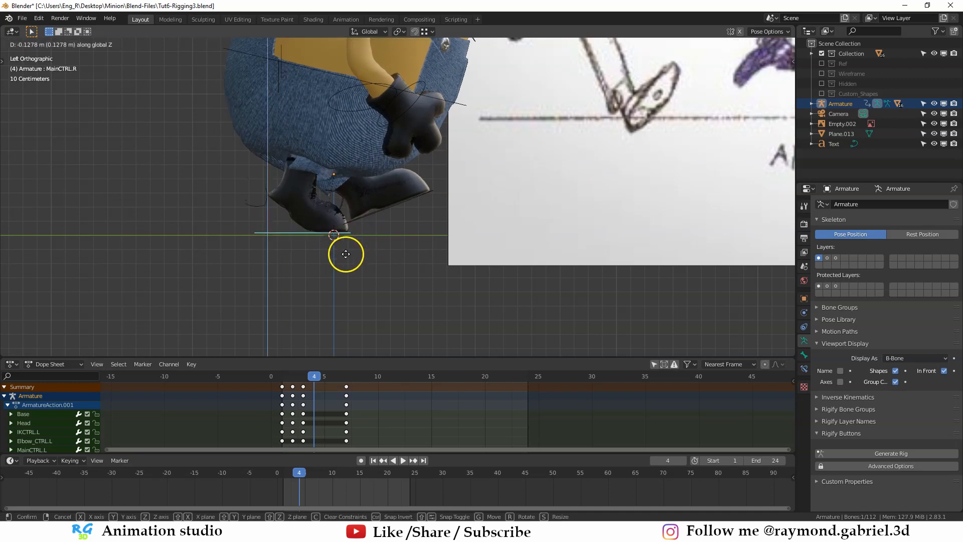
click(369, 232)
key(g)
key(y)
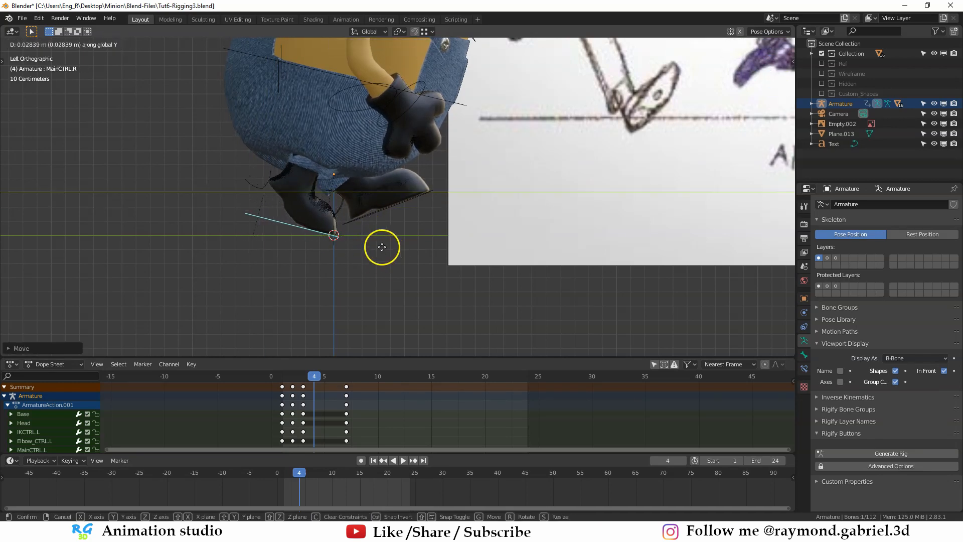
click(383, 247)
- Select all of the rig's control bones and insert their keyframes on frame 4
scroll(383, 247, down, 4)
middle_drag(382, 247, 490, 208)
key(a)
scroll(395, 222, up, 3)
key(i)
click(395, 219)
scroll(395, 221, down, 3)
- On frame 5, raise the left foot control MainCTRL.L along Z, following pose 5 of the reference chart
key(Right)
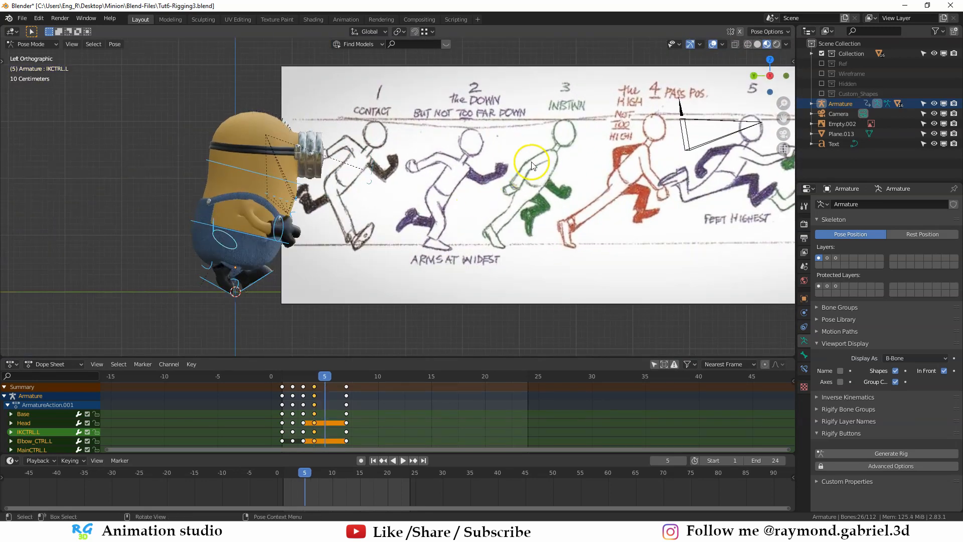
shift+middle_drag(731, 147, 670, 133)
shift+middle_drag(330, 215, 381, 194)
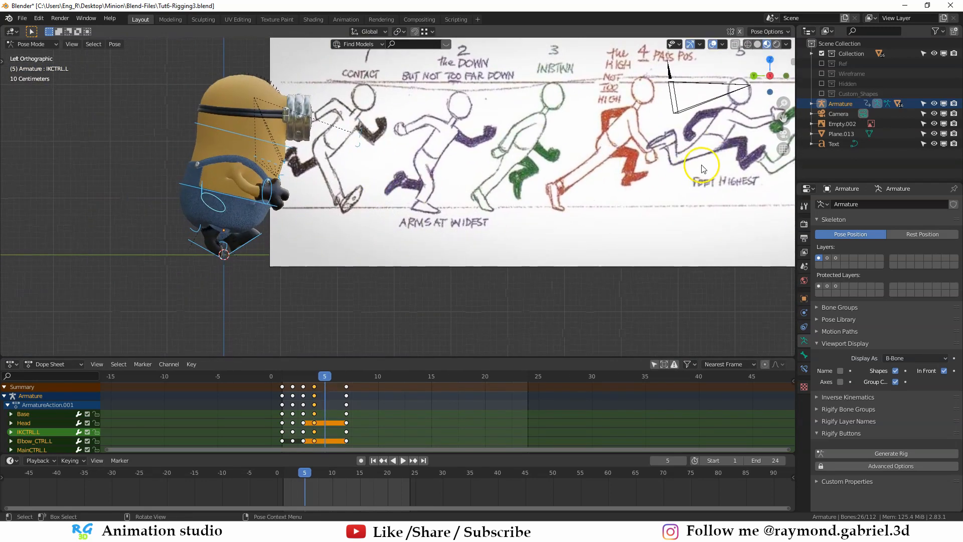
shift+middle_drag(703, 163, 615, 184)
scroll(236, 258, up, 2)
shift+middle_drag(236, 258, 329, 219)
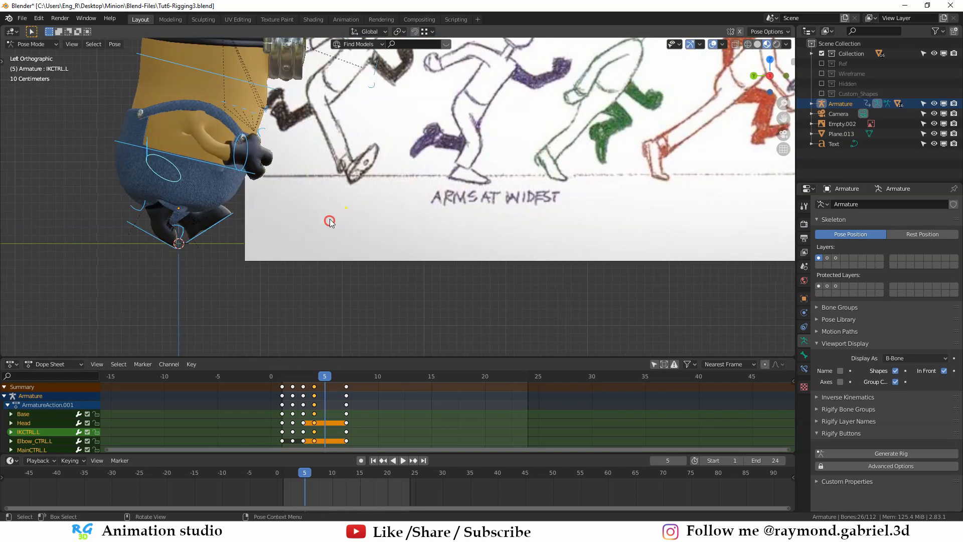
click(246, 232)
scroll(314, 232, down, 2)
shift+middle_drag(380, 183, 599, 138)
scroll(436, 184, up, 4)
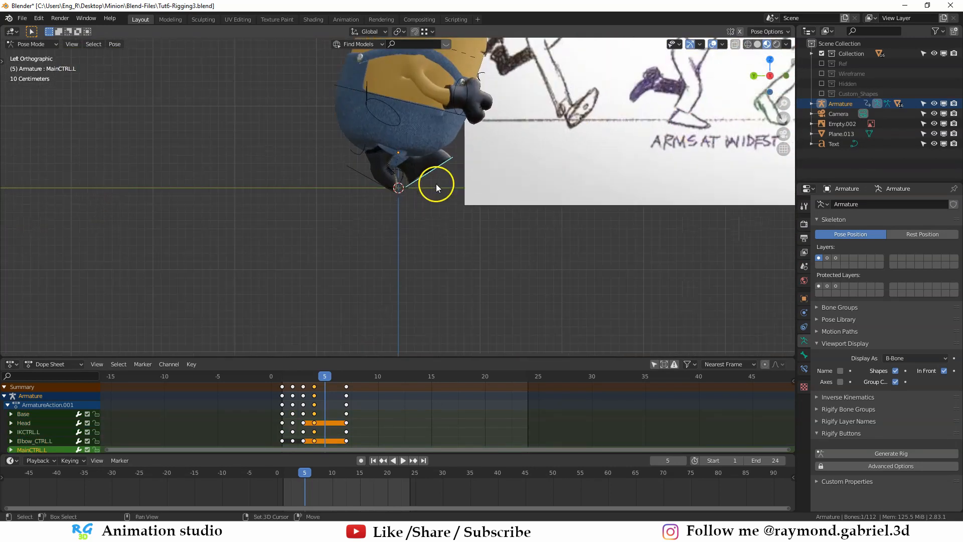
shift+middle_drag(435, 183, 451, 202)
key(g)
key(z)
click(455, 203)
- Move the right foot control MainCTRL.R back along Y on frame 5 and lift it off the ground along Z
click(365, 206)
scroll(365, 206, down, 2)
key(g)
key(y)
shift+middle_drag(365, 206, 366, 232)
click(350, 241)
key(g)
key(z)
click(364, 233)
key(g)
key(z)
click(352, 254)
- Rotate the right foot control into a steeper heel-up tilt on frame 5 and adjust its height along Z
scroll(357, 241, up, 1)
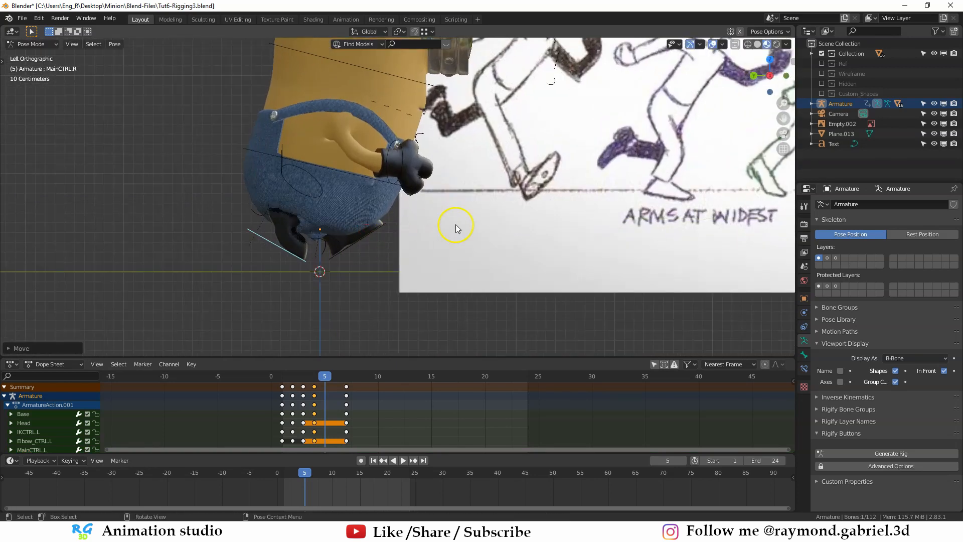
middle_drag(455, 227, 445, 240)
key(r)
click(302, 232)
key(g)
key(z)
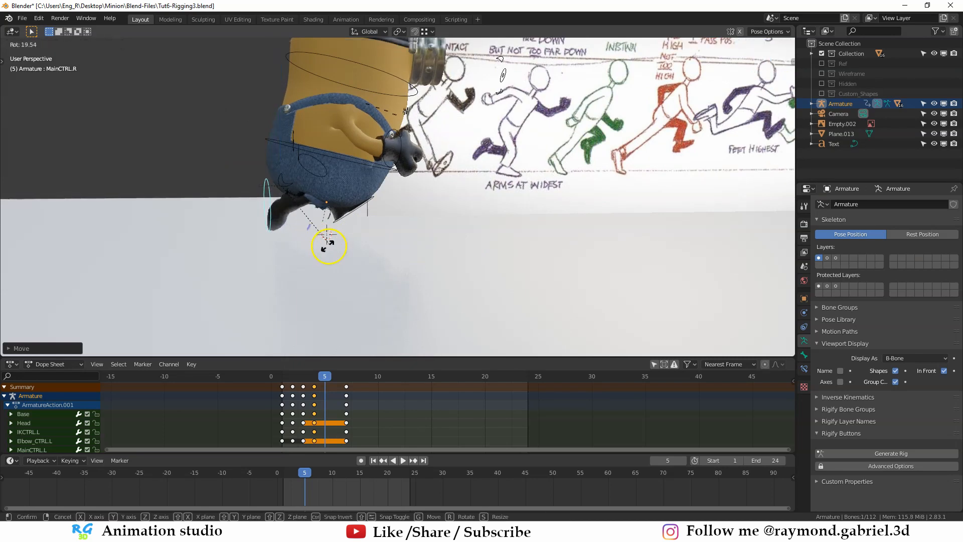
click(323, 245)
- Shift the right foot control along Y on frame 5 and select the heel roll control HeelRollCTRL.R
middle_drag(329, 240, 346, 227)
shift+middle_drag(346, 227, 411, 220)
scroll(395, 216, up, 2)
key(g)
key(y)
click(387, 225)
click(328, 137)
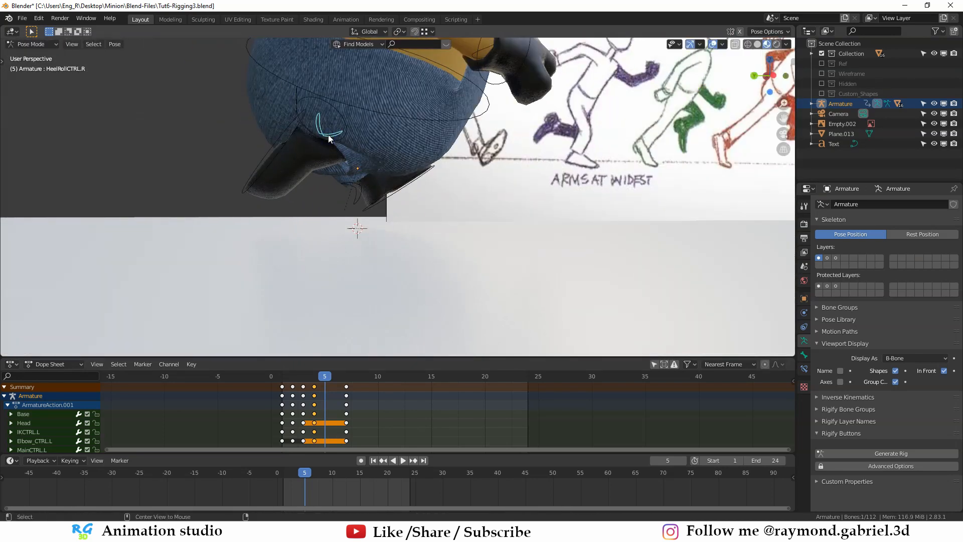
- Reposition and rotate the right hand control IKCTRL.R on frame 5 to match the arm in pose 5 of the chart
alt+middle_drag(305, 163, 527, 224)
mouse_move(396, 221)
shift+middle_down()
mouse_move(419, 208)
mouse_move(411, 222)
shift+middle_up()
click(227, 228)
shift+middle_drag(245, 237, 273, 222)
key(g)
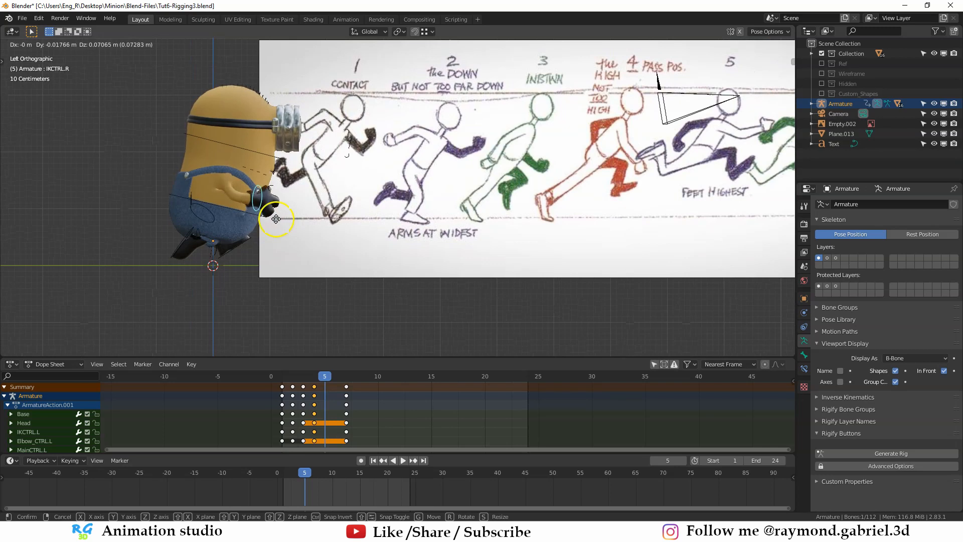
click(272, 215)
key(r)
click(369, 209)
shift+middle_drag(369, 209, 266, 222)
key(r)
click(185, 234)
- Move and rotate the left hand control IKCTRL.L on frame 5 to set the arm swing beside the body
middle_drag(185, 234, 426, 304)
key(g)
click(585, 260)
key(r)
click(577, 263)
key(g)
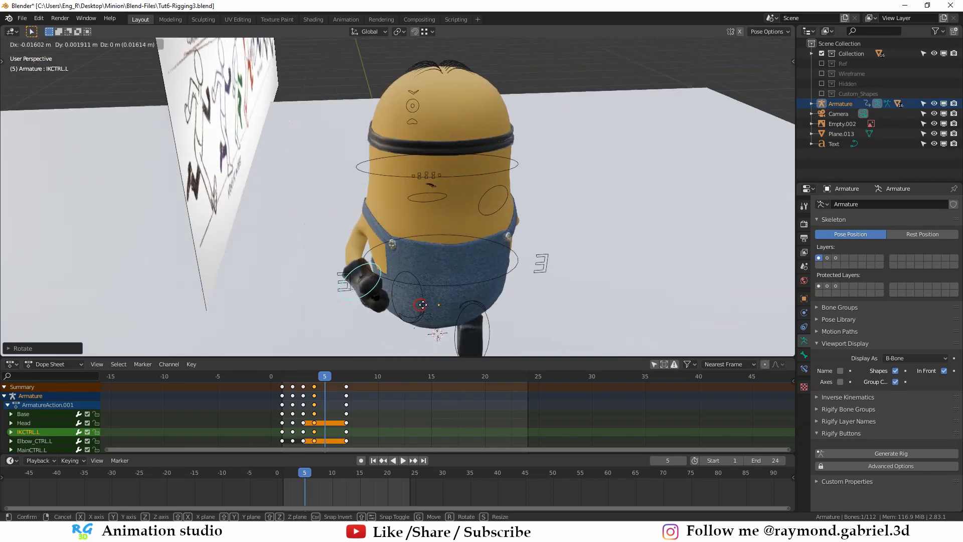
click(423, 305)
- Select all rig controls and insert a keyframe for the whole pose on frame 5
key(ctrl+KP_3)
scroll(316, 241, down, 1)
key(a)
mouse_move(359, 233)
middle_down()
mouse_move(326, 248)
mouse_move(342, 234)
middle_up()
key(i)
click(315, 244)
scroll(343, 234, up, 2)
- Compare the in-between pose on frame 6 with frame 5 and with pose 6 of the reference chart
key(Right)
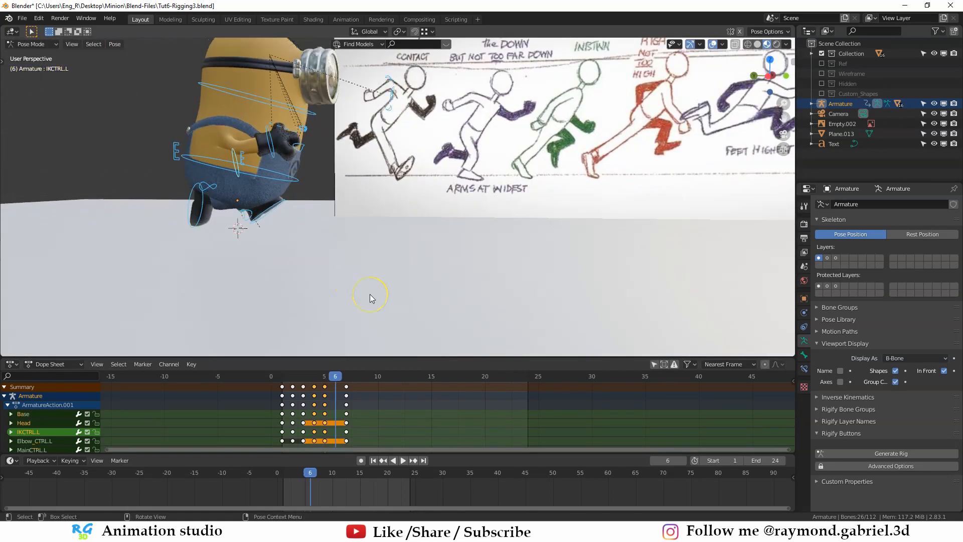
shift+middle_drag(329, 92, 192, 129)
scroll(634, 141, down, 1)
shift+middle_drag(652, 159, 588, 181)
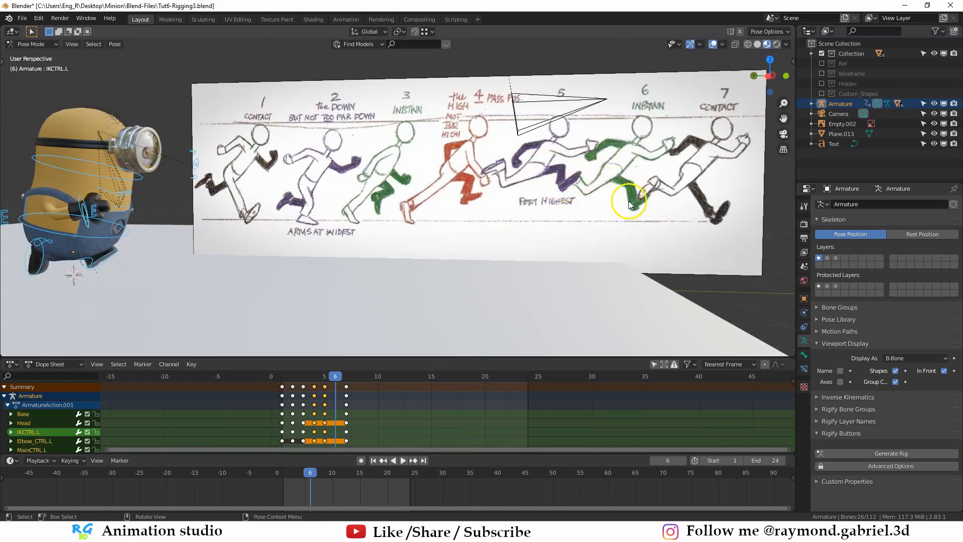
shift+middle_drag(440, 213, 487, 194)
key(ctrl+KP_3)
key(Left)
key(Right)
key(Left)
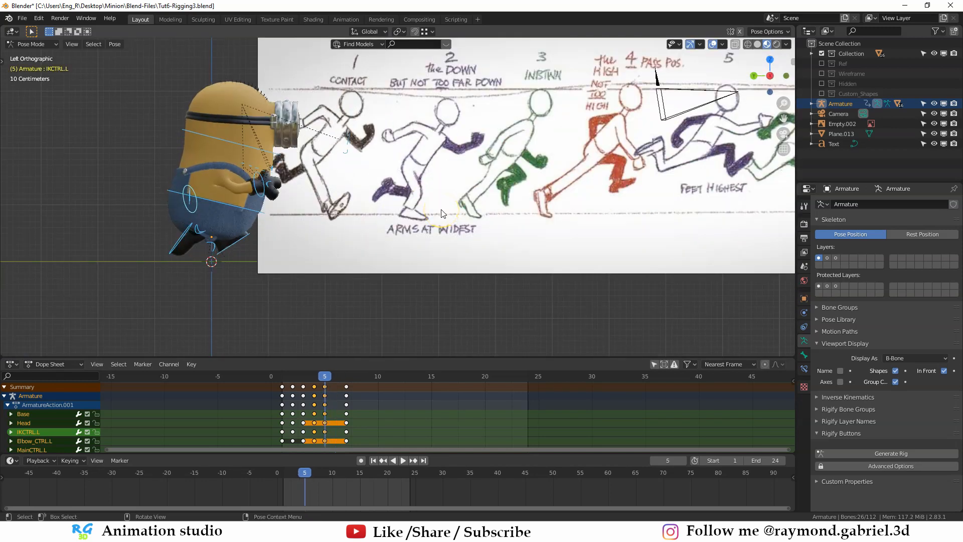
key(Right)
- Lower the left foot control MainCTRL.L along Z by about 0.026 m on frame 6
shift+middle_drag(288, 237, 357, 179)
scroll(356, 179, up, 3)
shift+middle_drag(281, 200, 330, 160)
click(326, 152)
key(g)
key(z)
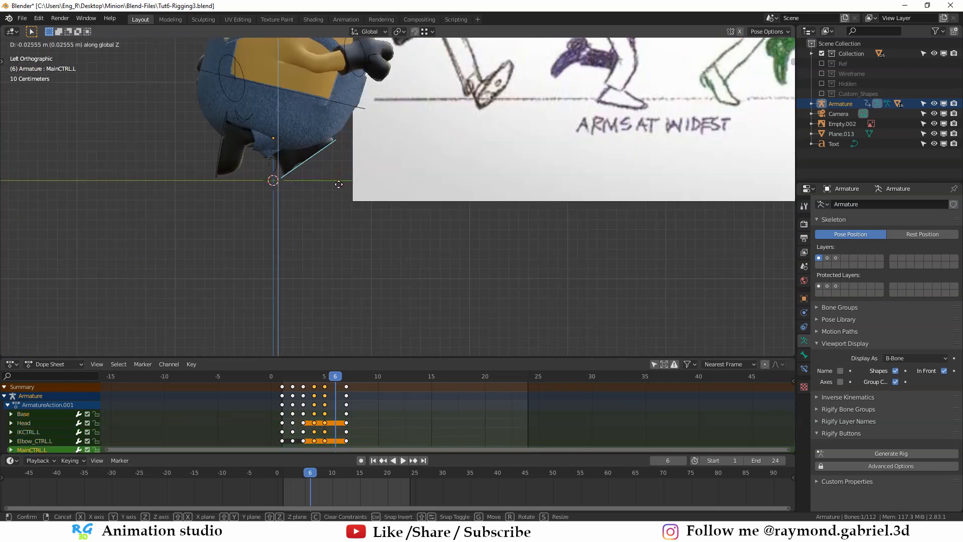
click(338, 184)
- Check the right foot against pose 6, select all rig controls and keyframe the whole pose on frame 6
scroll(341, 184, down, 5)
shift+middle_drag(554, 142, 394, 189)
click(167, 219)
shift+middle_drag(204, 240, 301, 218)
scroll(289, 199, up, 1)
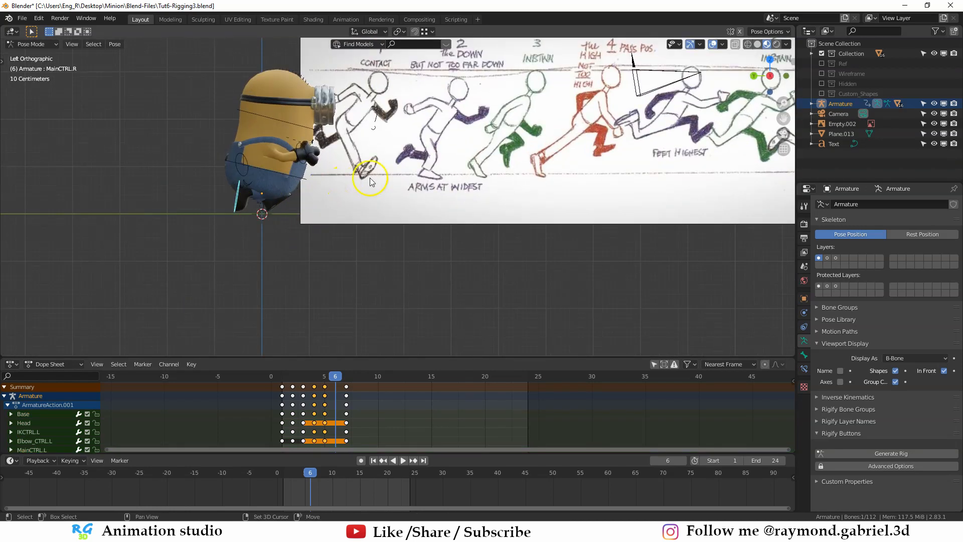
shift+middle_drag(370, 180, 282, 211)
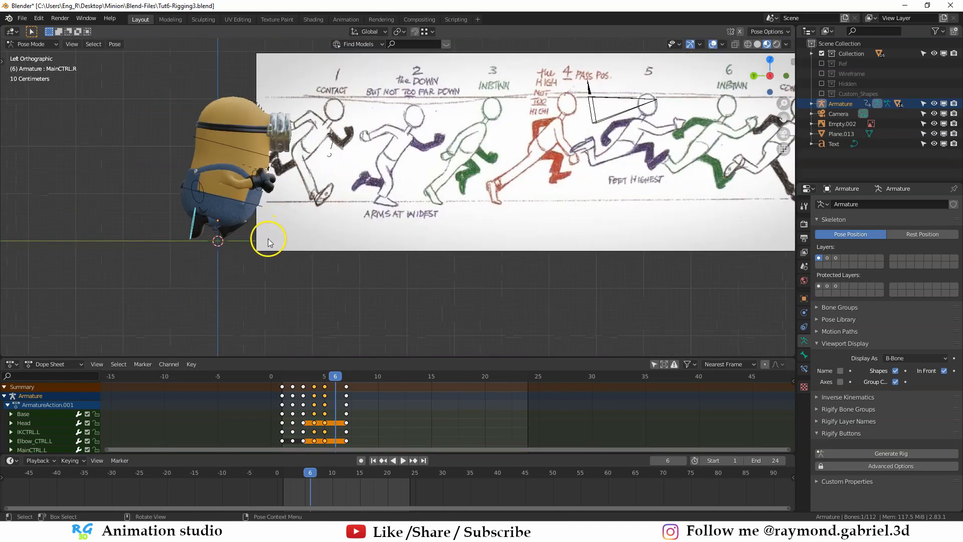
key(a)
key(i)
click(288, 223)
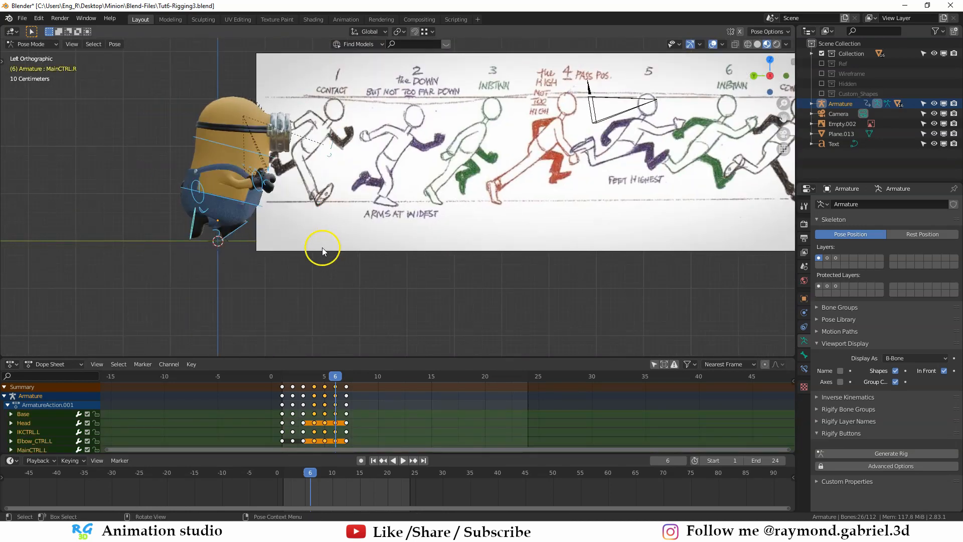
click(342, 279)
- Duplicate all keyframes of frames 1 to 7 and place the copies on frames 7 to 13
key(Right)
shift+middle_drag(342, 294, 381, 320)
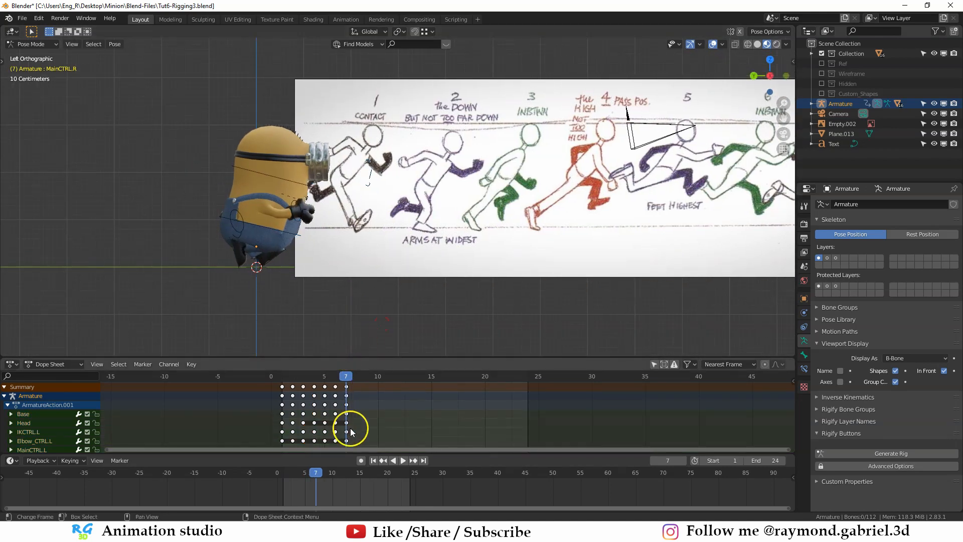
key(a)
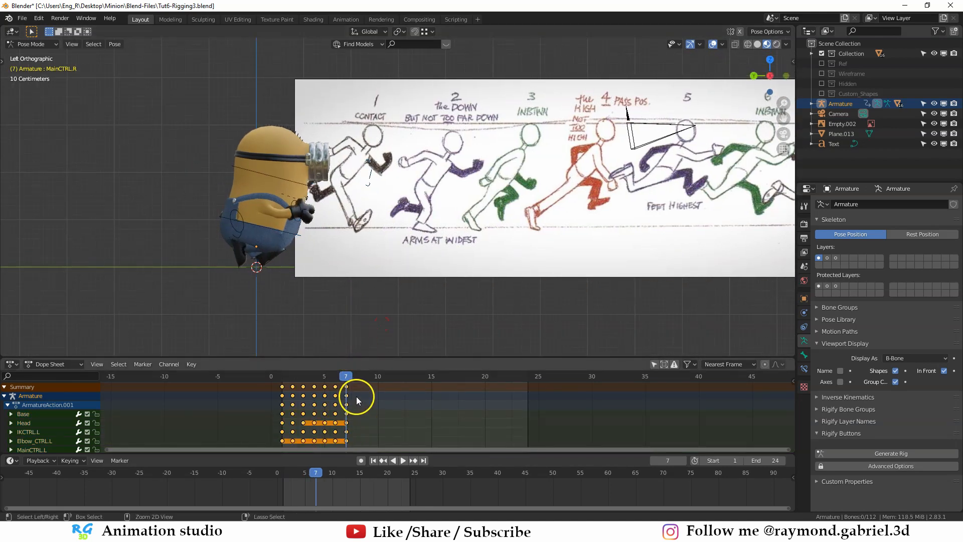
key(a)
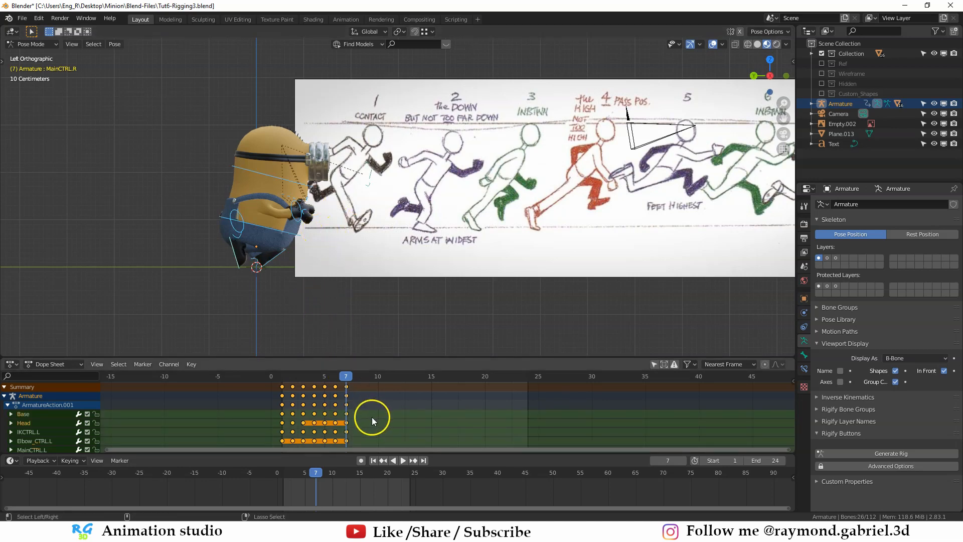
key(shift+d)
click(435, 393)
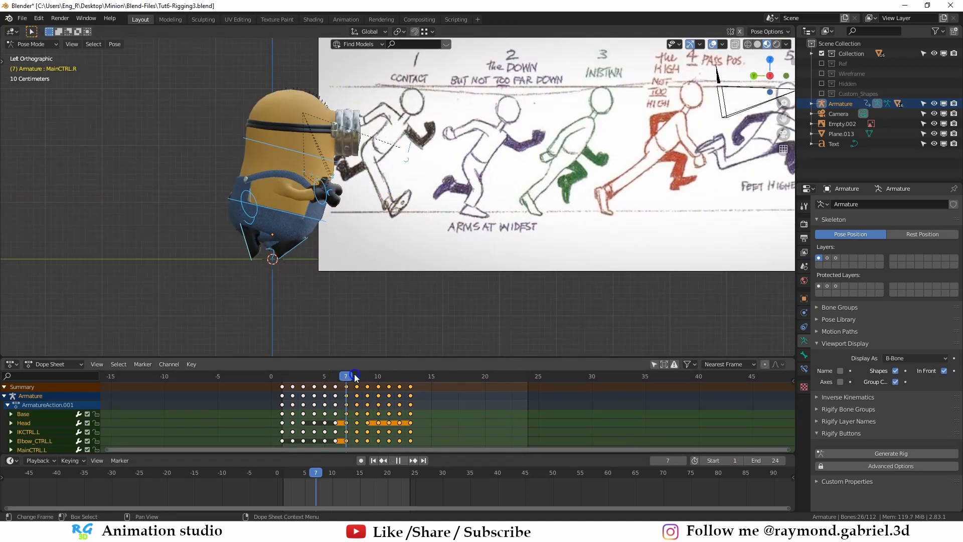
- Set the playback end frame to 12 and return to frame 1
drag(354, 374, 408, 376)
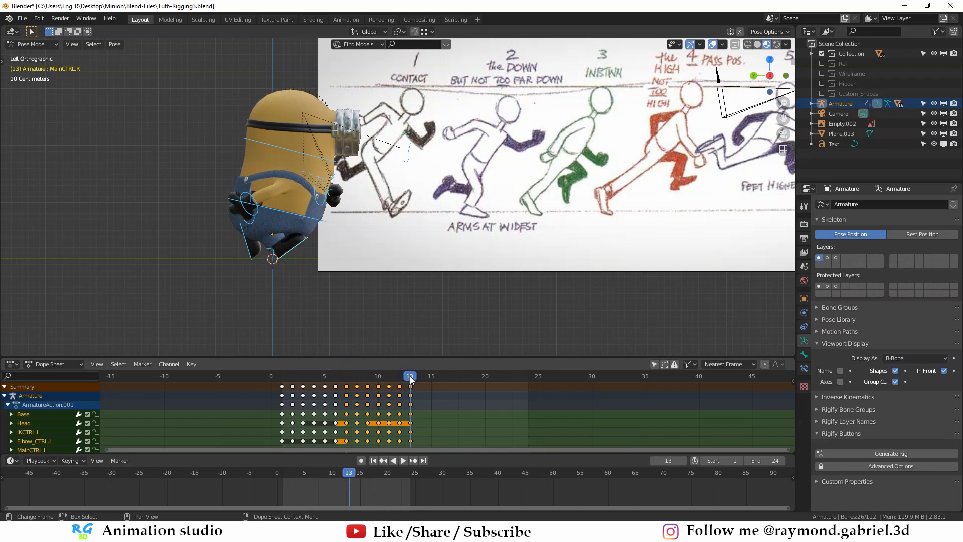
click(745, 460)
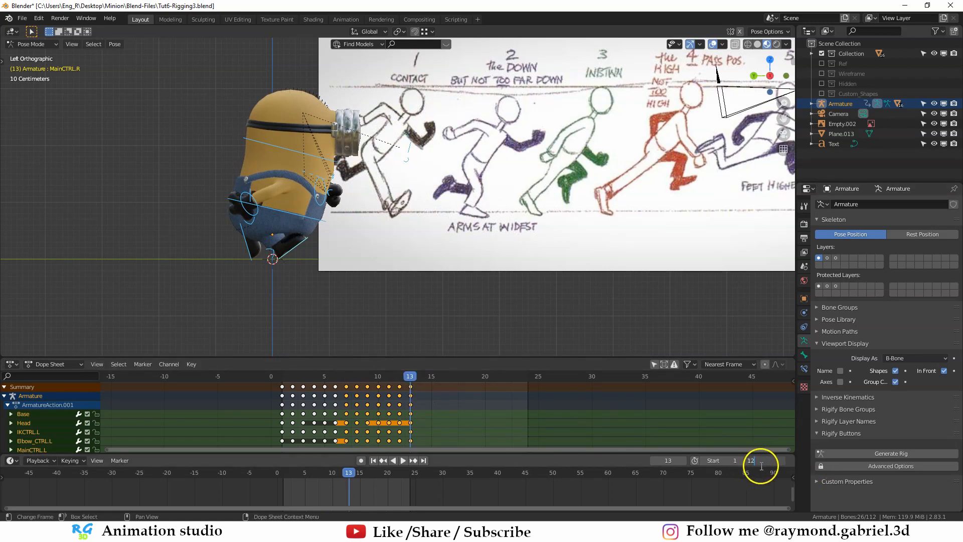
key(Return)
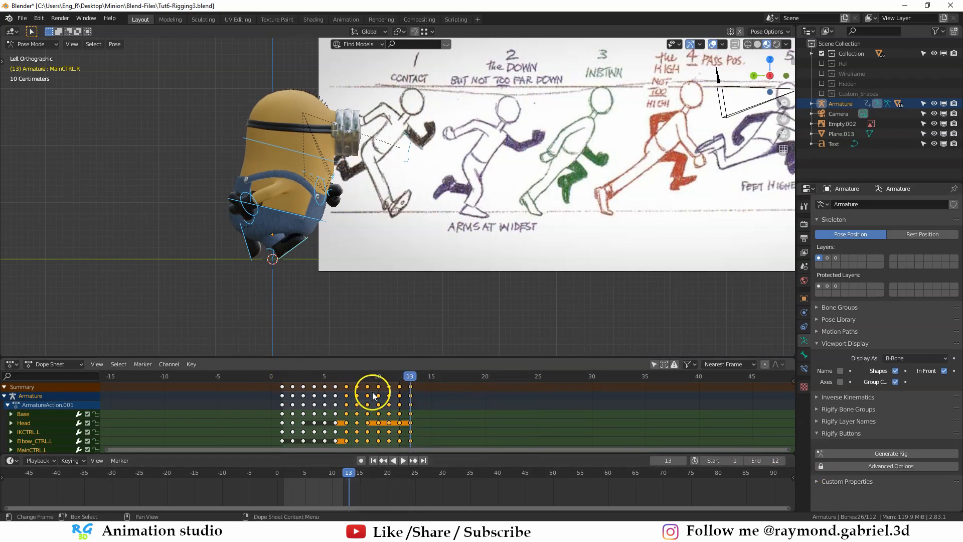
key(shift+Left)
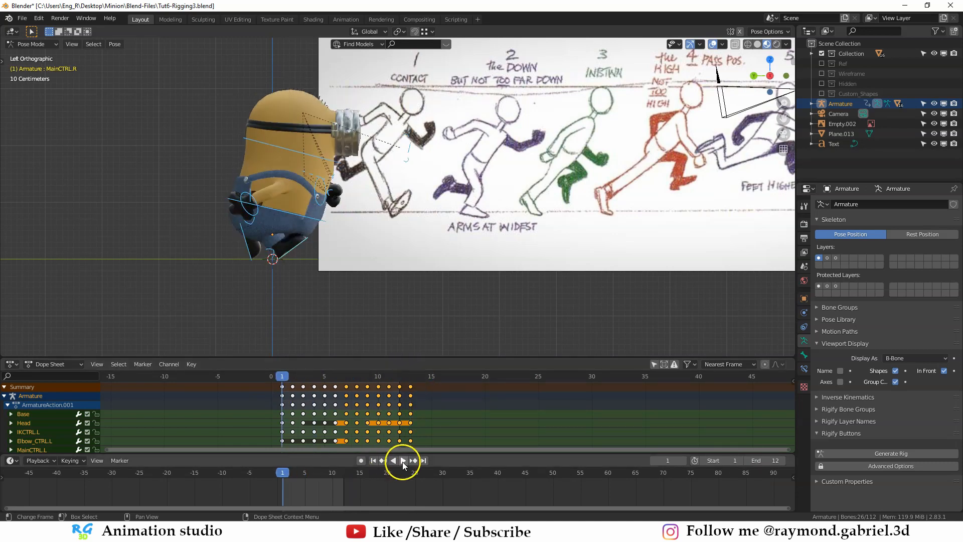
- Hide the armature in Object Mode, play the run cycle from an angled view and return to frame 1
key(ctrl+Tab)
key(h)
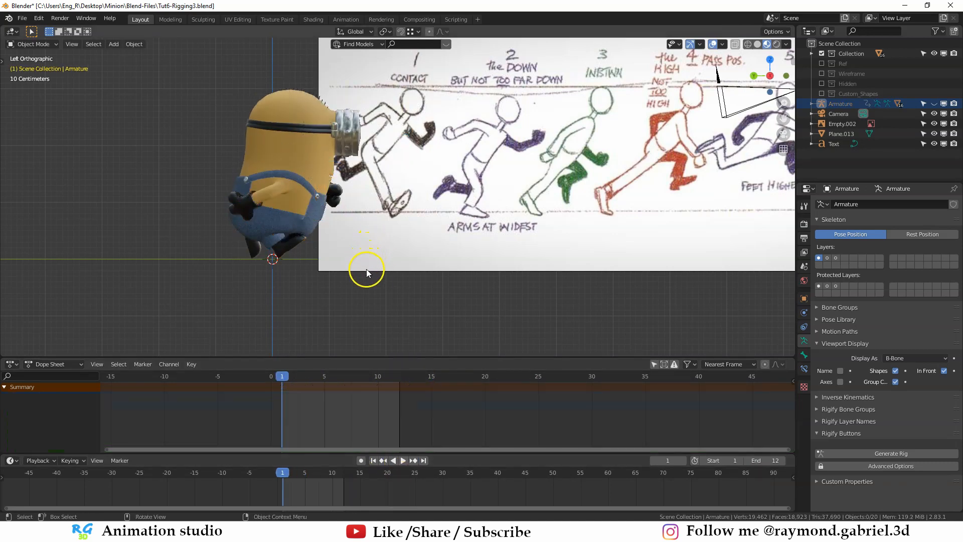
key(space)
middle_drag(369, 273, 331, 284)
scroll(338, 284, up, 2)
key(space)
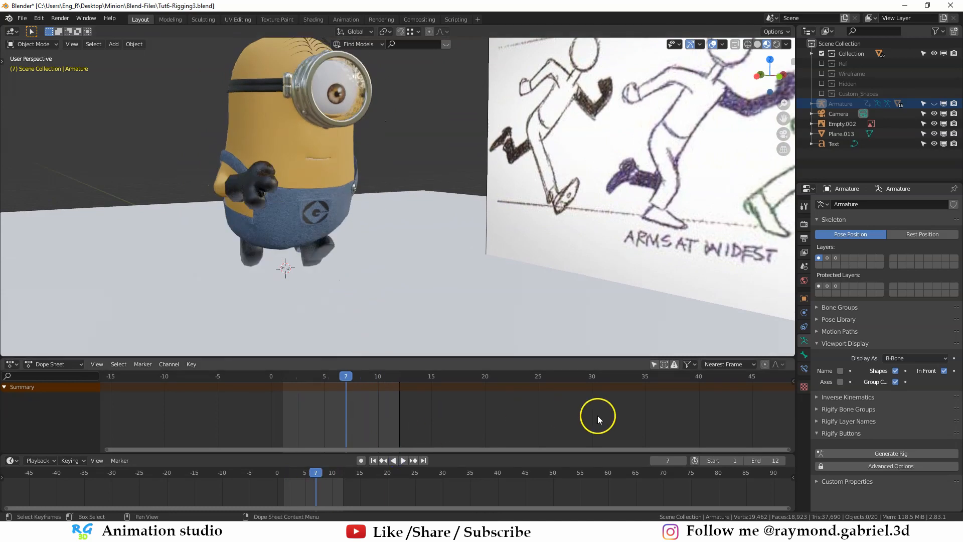
key(shift+Left)
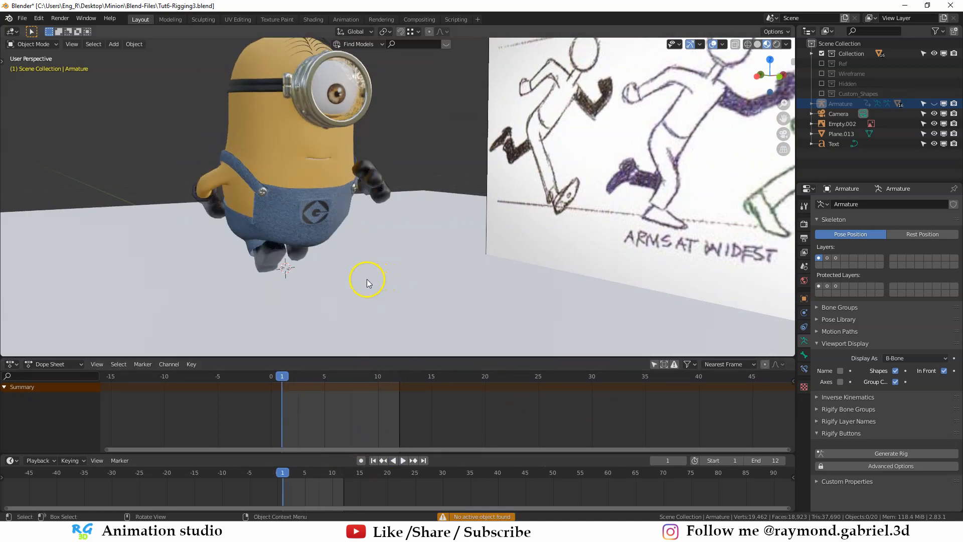
- Unhide the armature and scale all its keyframes by 2 from frame 1 to slow the run cycle
key(alt+h)
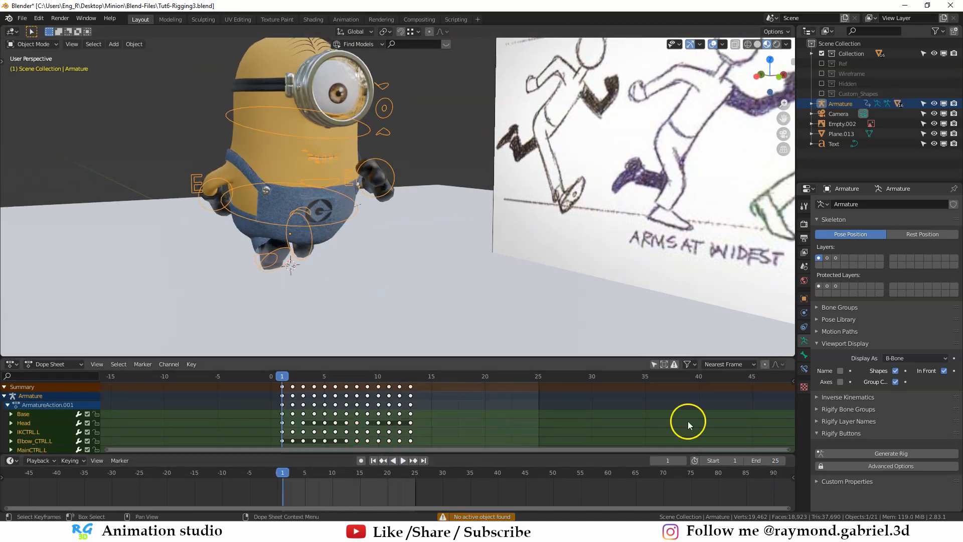
key(a)
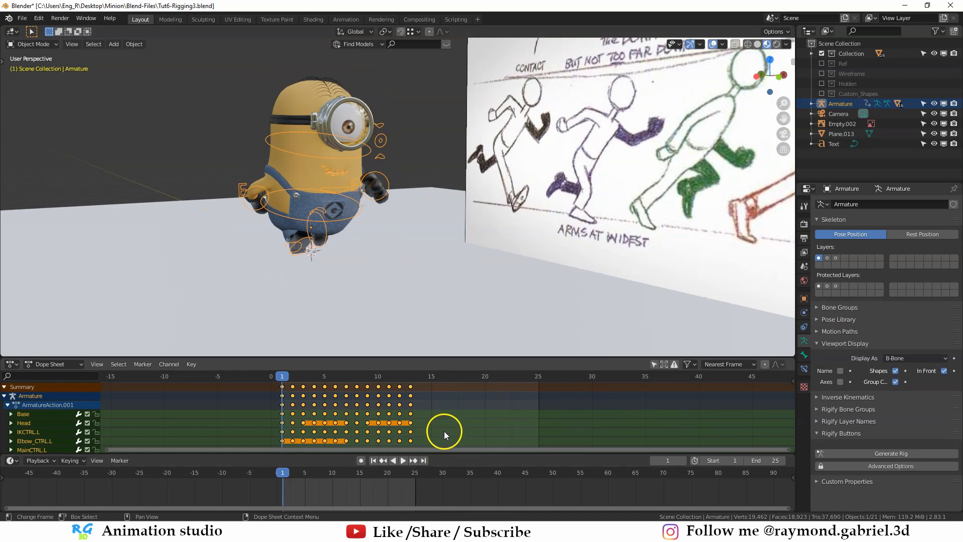
key(s)
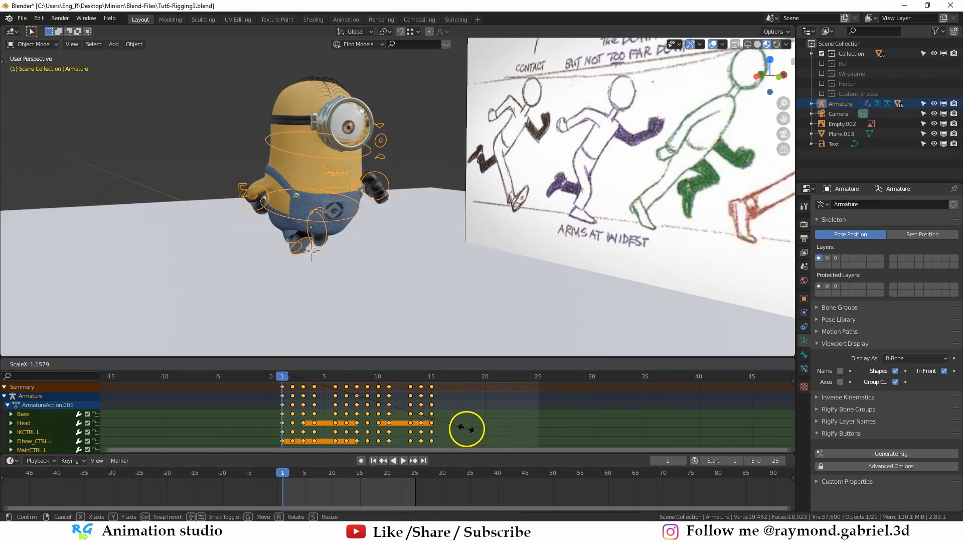
click(287, 395)
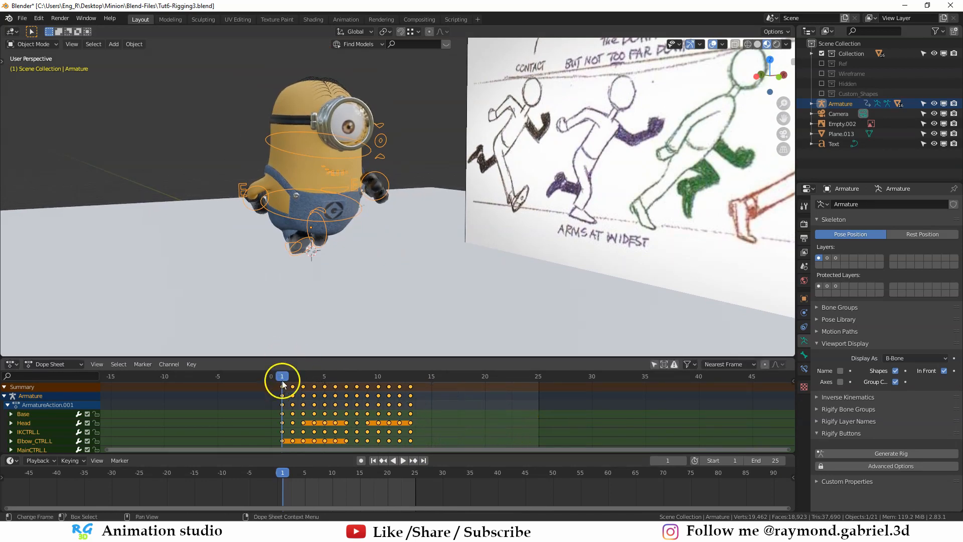
key(s)
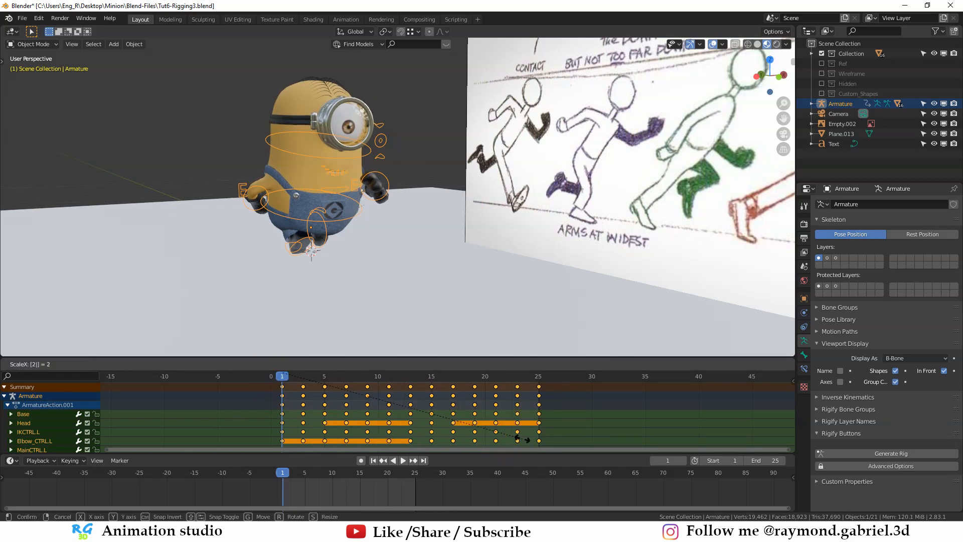
click(319, 396)
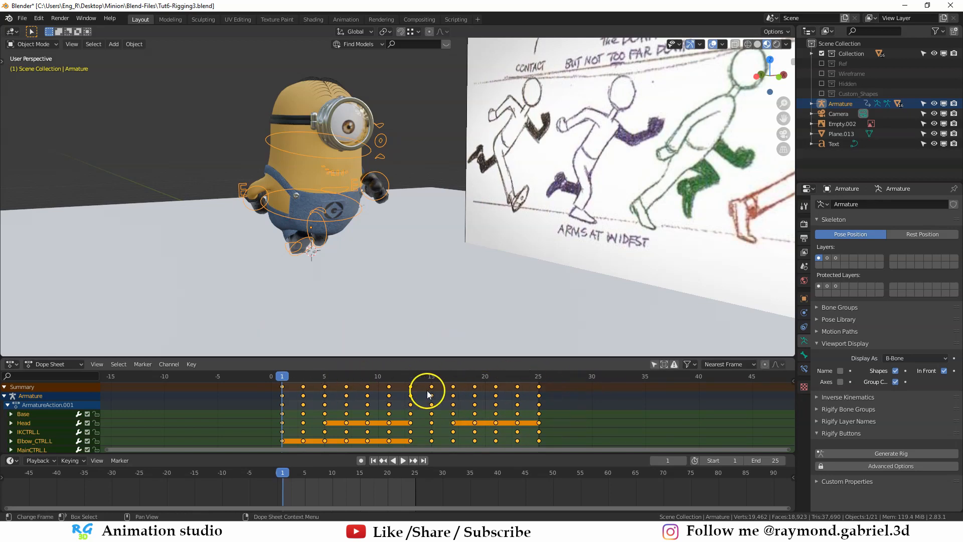
- Set the playback end frame to 24, preview the run with the armature hidden and inspect the feet on frame 4
click(779, 455)
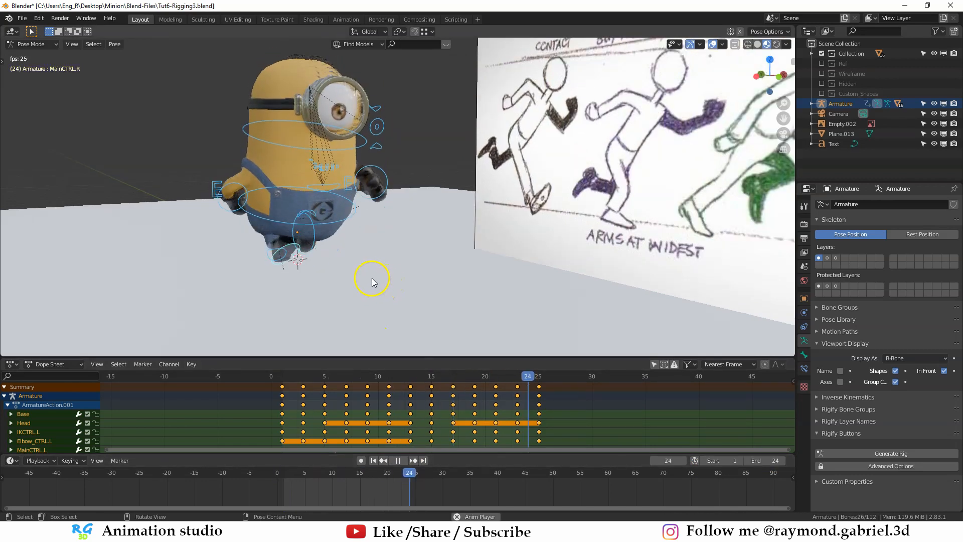
key(h)
middle_drag(386, 269, 355, 260)
mouse_move(305, 382)
mouse_down()
mouse_move(324, 384)
mouse_move(294, 386)
mouse_move(313, 384)
mouse_up()
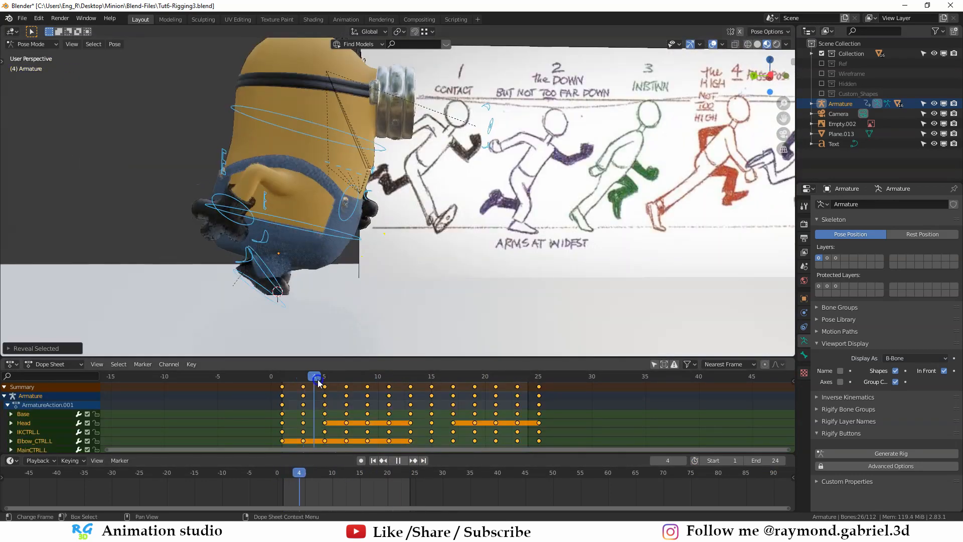
middle_drag(326, 304, 375, 245)
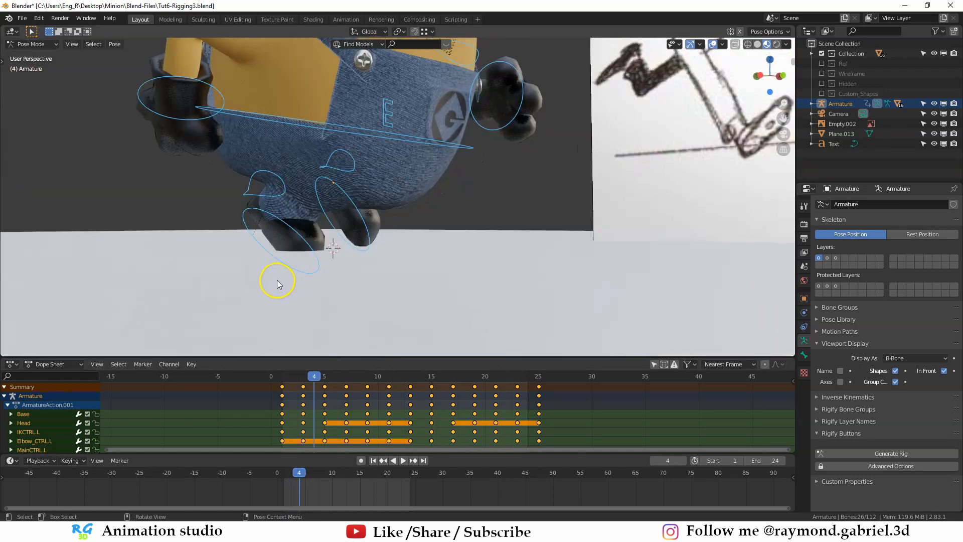
middle_drag(288, 274, 320, 282)
- Deselect all rig controls and delete the keyframes on frames 15 to 25
key(alt+a)
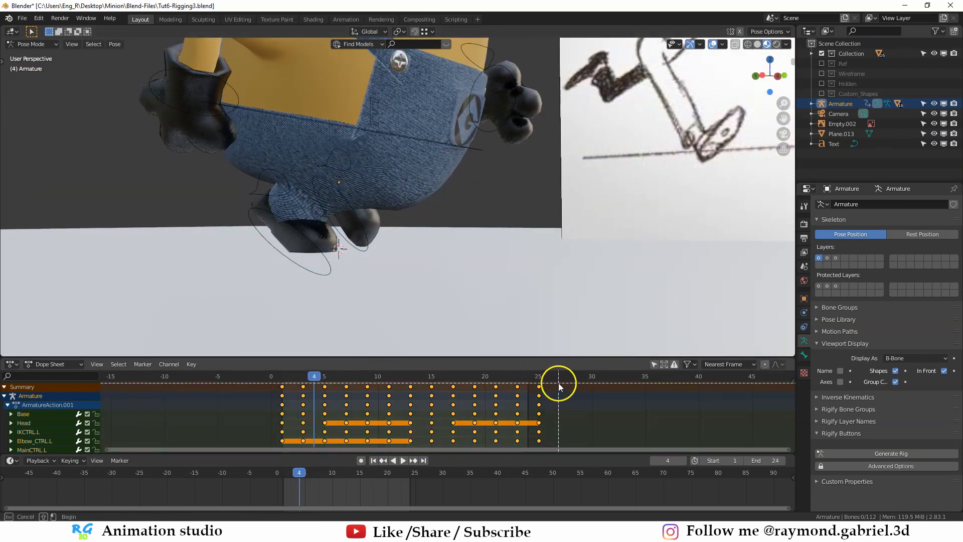
key(b)
drag(547, 380, 423, 391)
key(x)
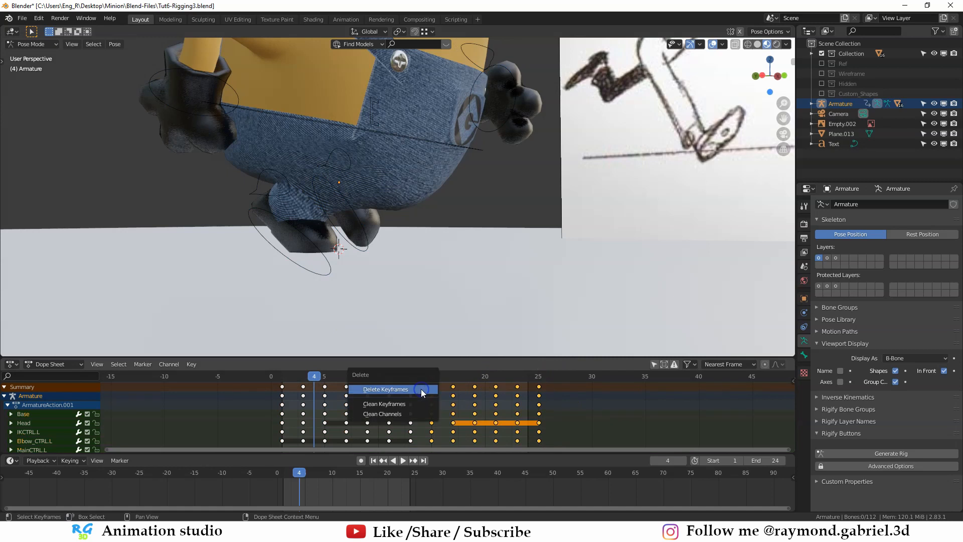
click(424, 390)
- Raise the right foot control MainCTRL.R along Z on frame 4 so the foot clears the floor
shift+middle_drag(439, 312, 491, 299)
click(365, 252)
key(g)
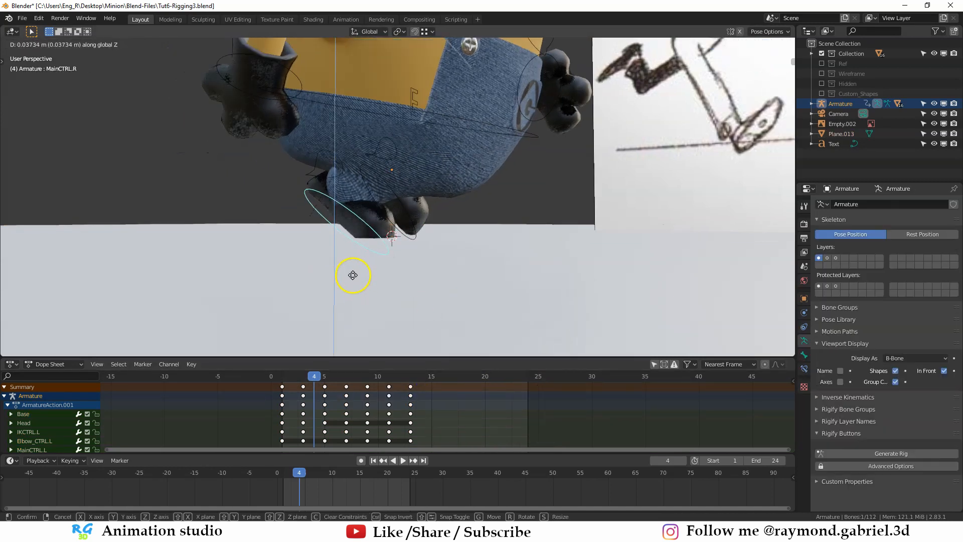
click(353, 271)
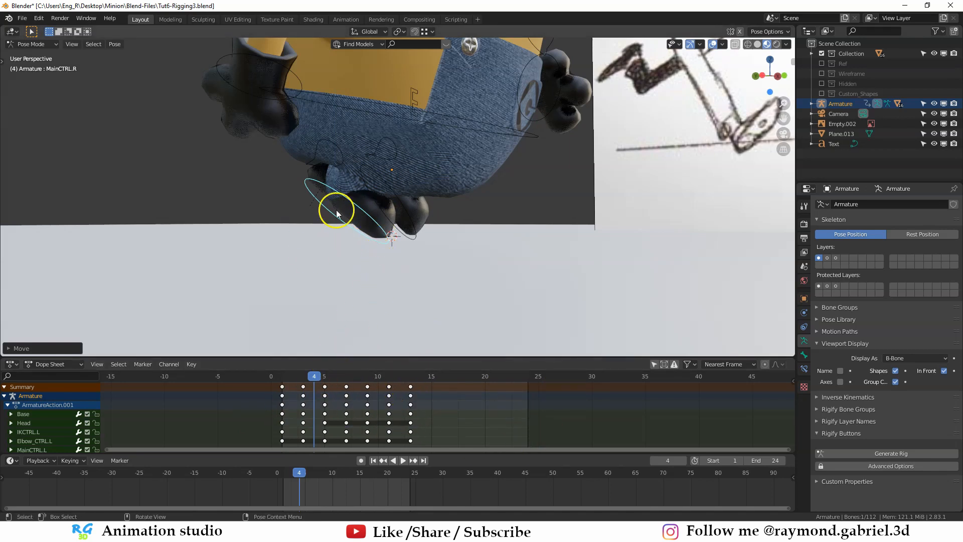
- Enable auto keying, shift MainCTRL.R along Z to key it on frame 4, and play the animation briefly
click(361, 460)
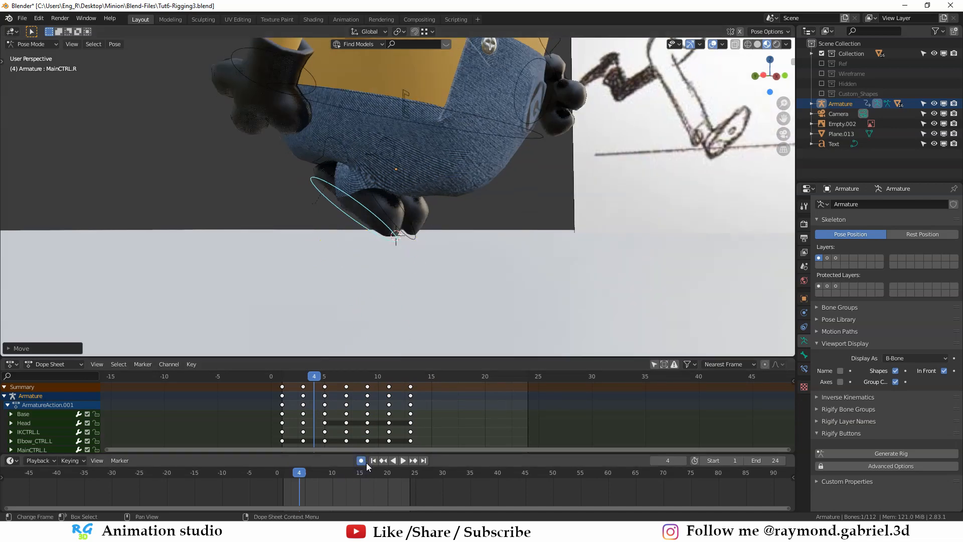
key(g)
key(z)
click(413, 271)
key(space)
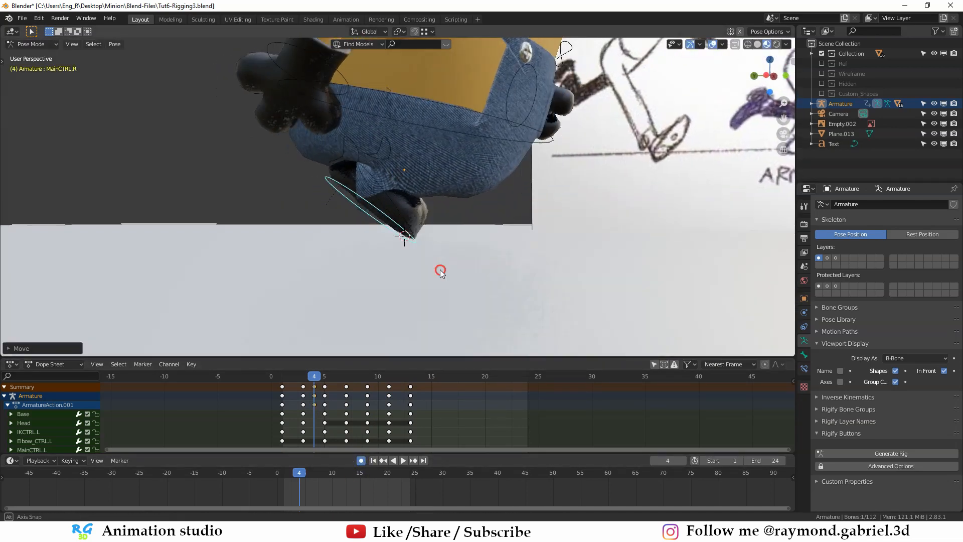
key(space)
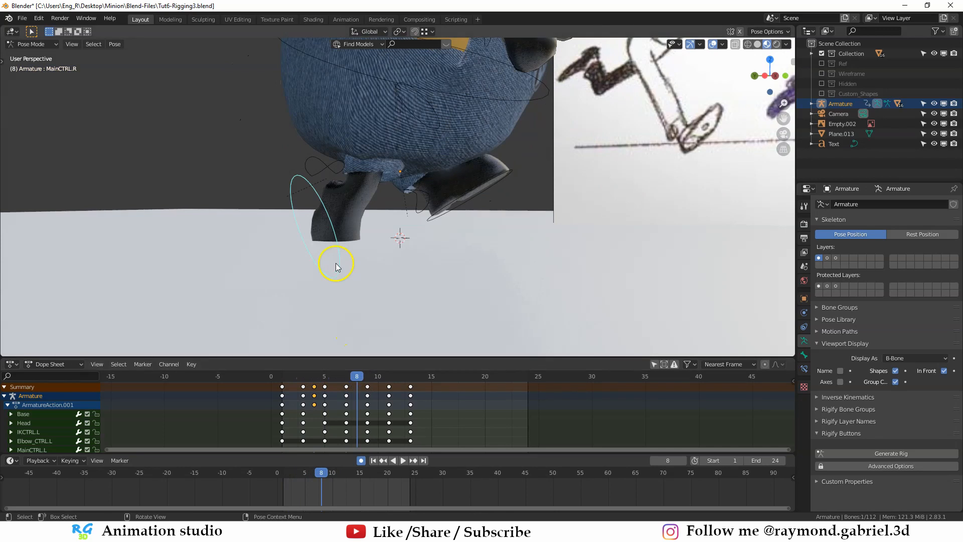
- Raise the right foot control MainCTRL.R about 0.19 m along Z on frame 8 so the foot clears the floor
key(g)
key(z)
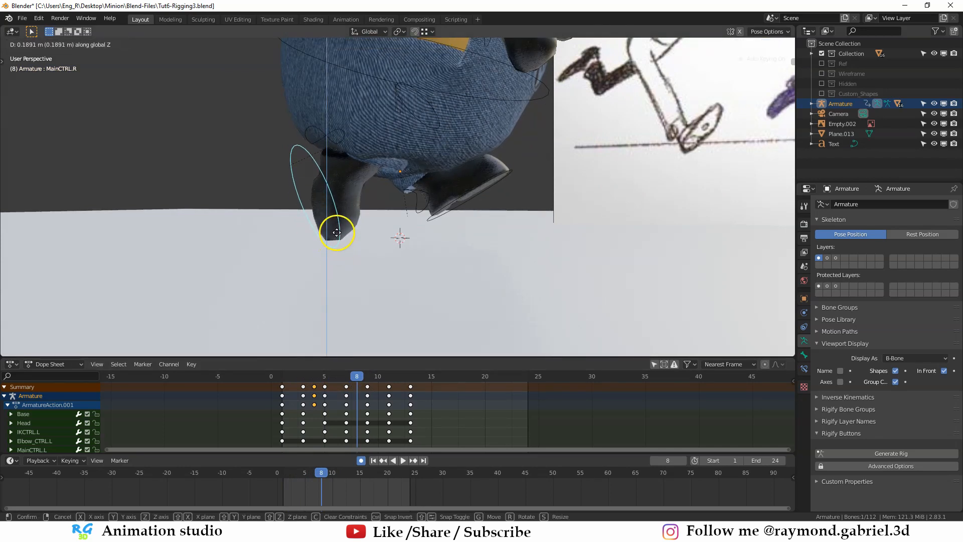
click(338, 230)
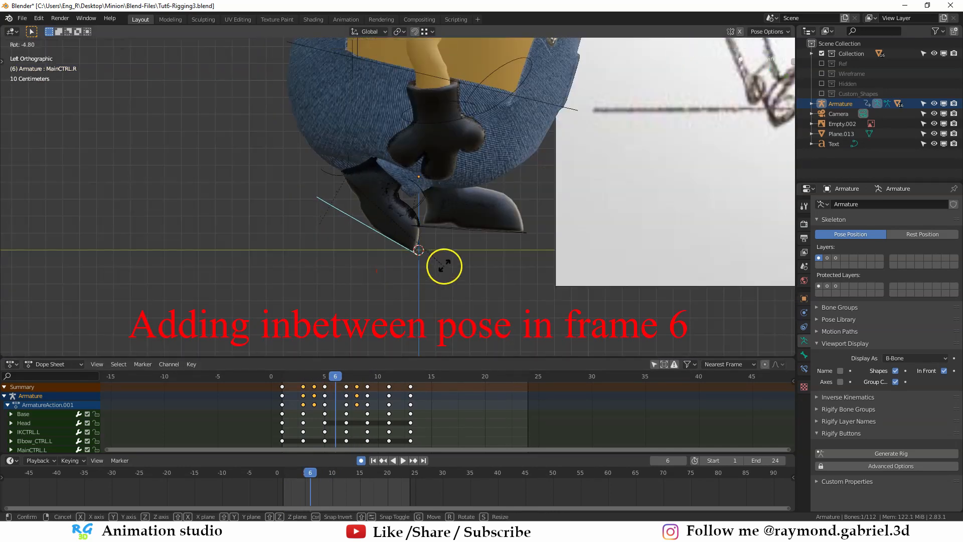
- Rotate the right foot control MainCTRL.R by about -5° on frame 6 as an in-between pose and check the neighbouring frame
click(443, 264)
mouse_move(342, 378)
mouse_down()
mouse_move(297, 383)
mouse_move(337, 378)
mouse_up()
click(347, 375)
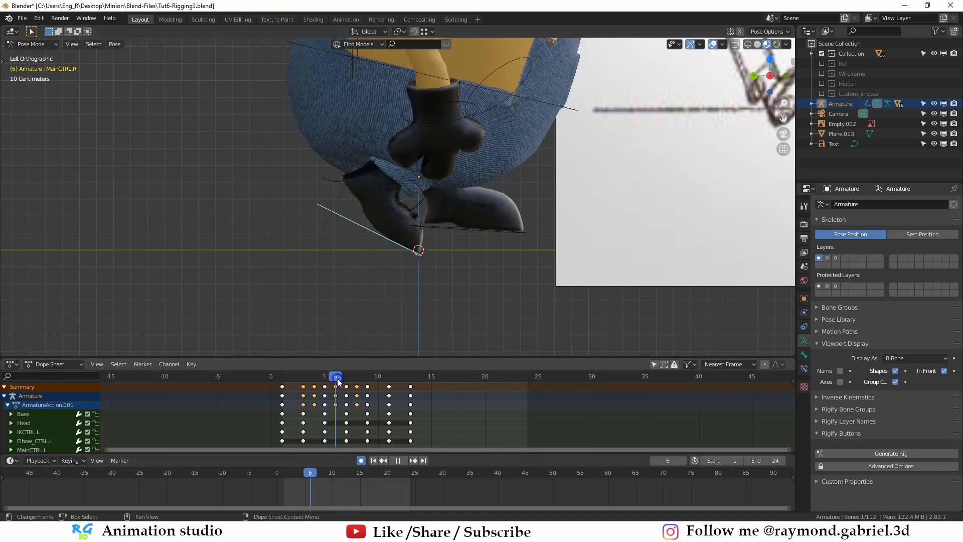
- Clear the right heel bone's rotation on frame 6, then rotate MainCTRL.R and shift it along Y to refit the foot pose
click(319, 186)
click(344, 224)
key(alt+r)
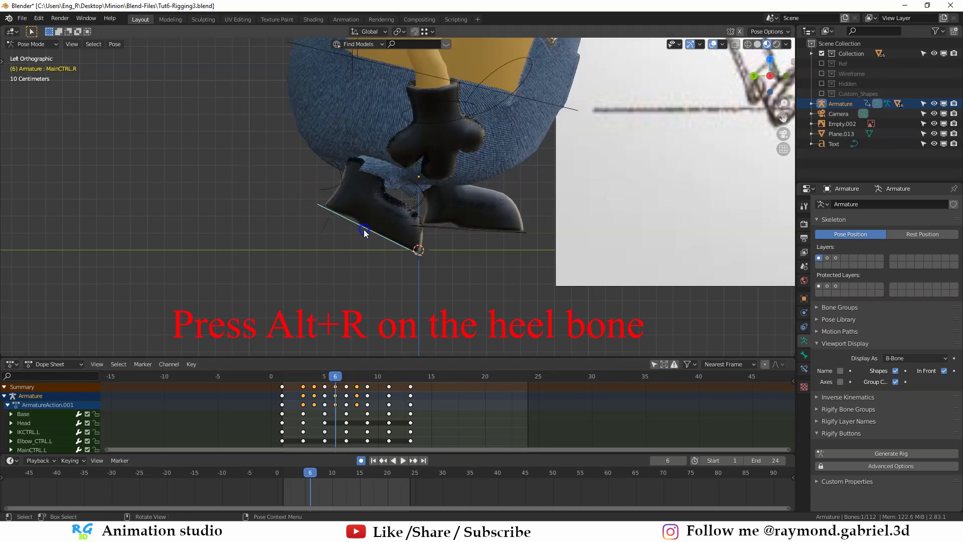
key(r)
click(466, 277)
key(g)
key(y)
click(470, 275)
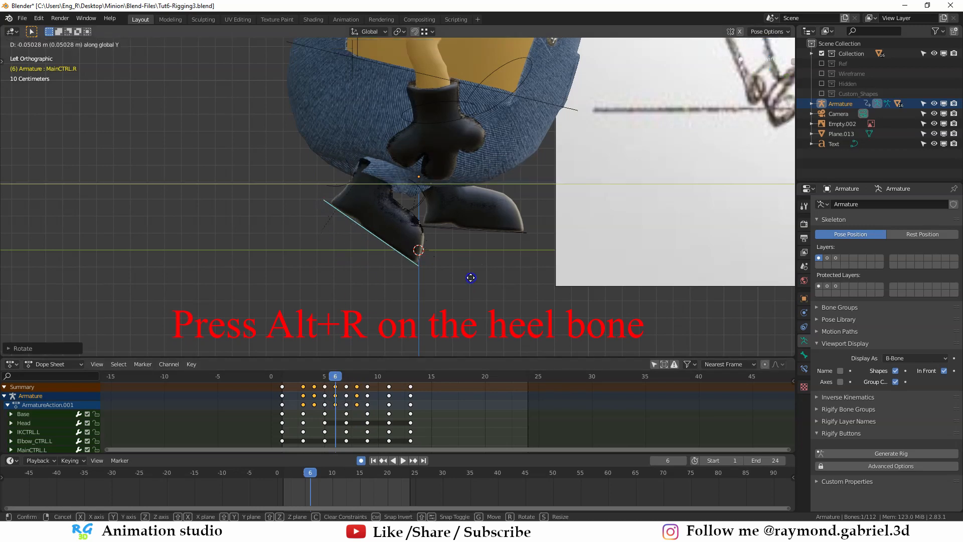
key(g)
key(y)
click(481, 268)
- Scrub through frames 7 to 11 in perspective to examine the foot motion from several angles
click(343, 375)
mouse_move(343, 374)
mouse_down()
mouse_move(315, 384)
mouse_move(346, 393)
mouse_up()
middle_drag(433, 306, 405, 304)
scroll(404, 304, down, 1)
mouse_move(346, 377)
mouse_down()
mouse_move(329, 391)
mouse_move(347, 396)
mouse_up()
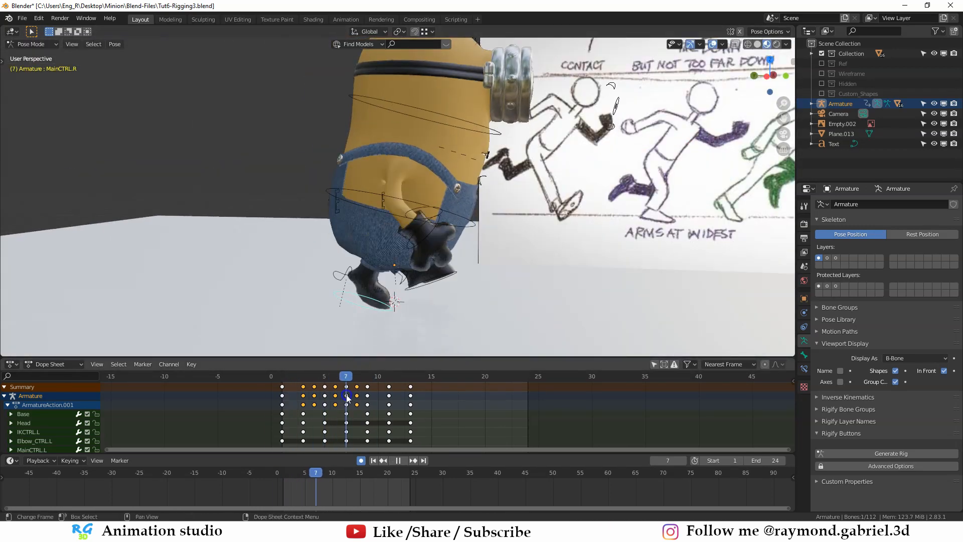
middle_drag(404, 303, 374, 308)
scroll(374, 308, down, 1)
drag(368, 377, 391, 401)
- Select all rig controls and paste the first half's keyframes mirrored from frame 13 to fill the cycle up to frame 25
key(a)
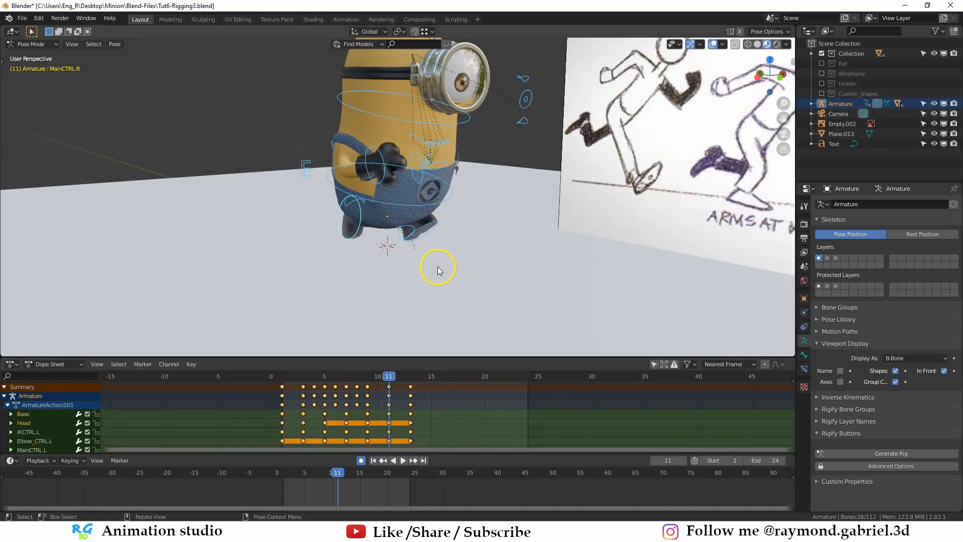
middle_drag(436, 269, 390, 284)
drag(388, 377, 410, 377)
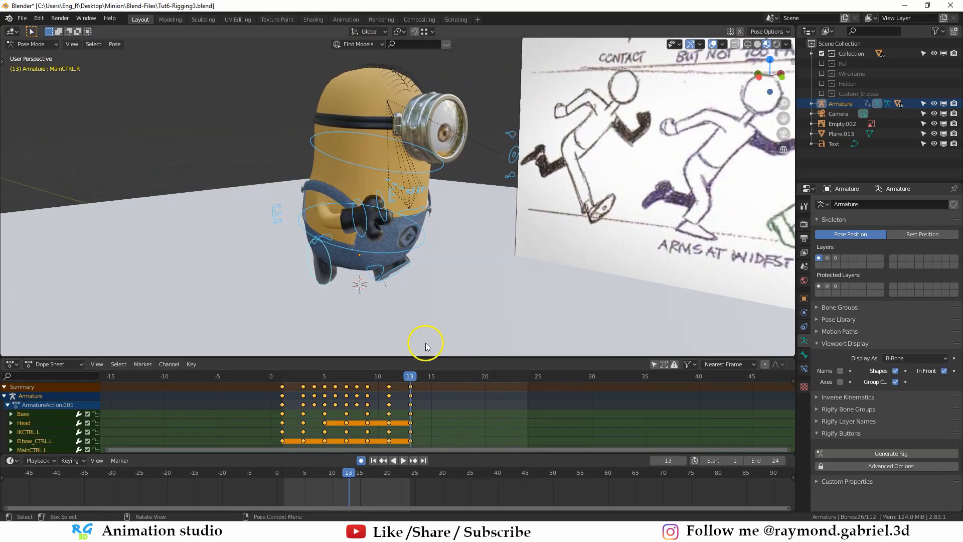
key(ctrl+shift+v)
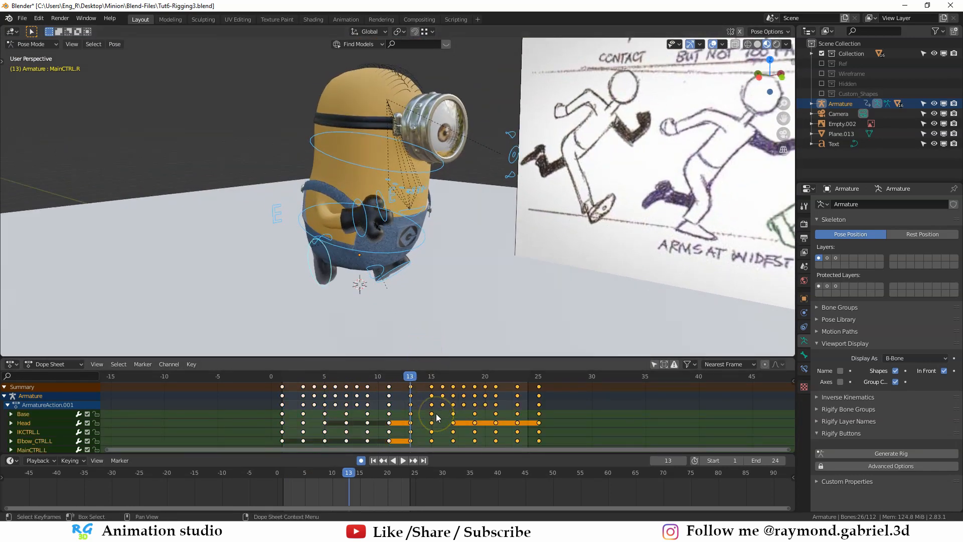
- Hide the armature in Object Mode, play the run cycle to review it from several angles, and unhide the armature
key(ctrl+Tab)
key(h)
click(401, 461)
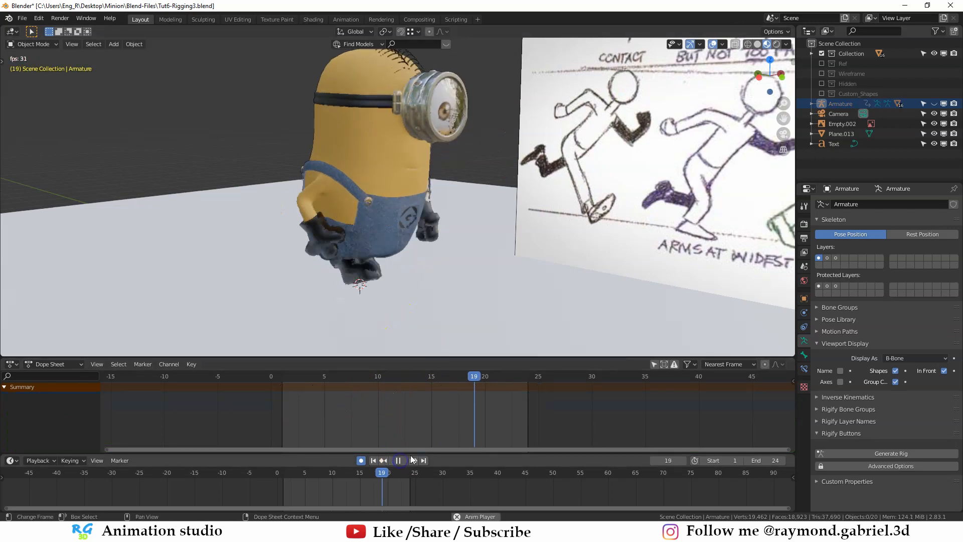
mouse_move(422, 295)
middle_down()
mouse_move(396, 268)
mouse_move(412, 292)
mouse_move(417, 280)
middle_up()
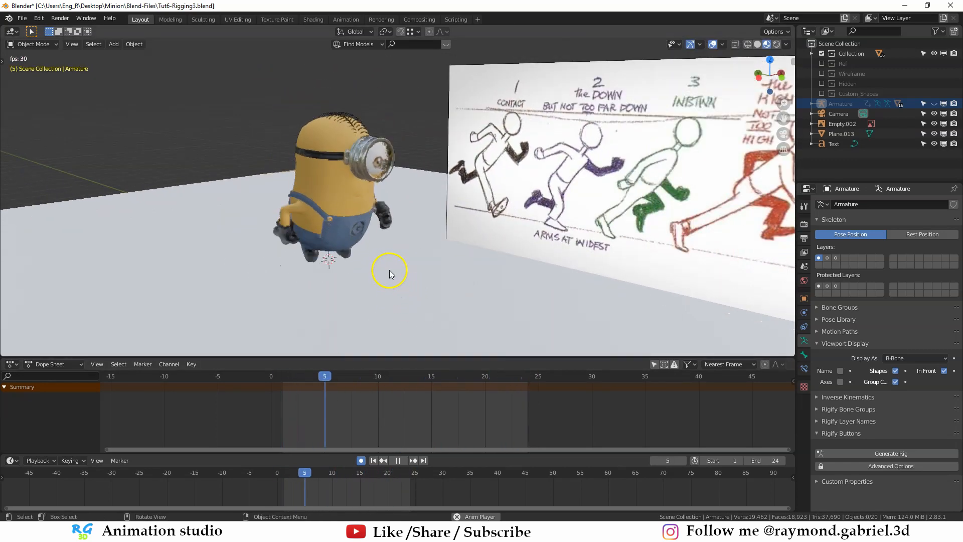
scroll(341, 278, up, 2)
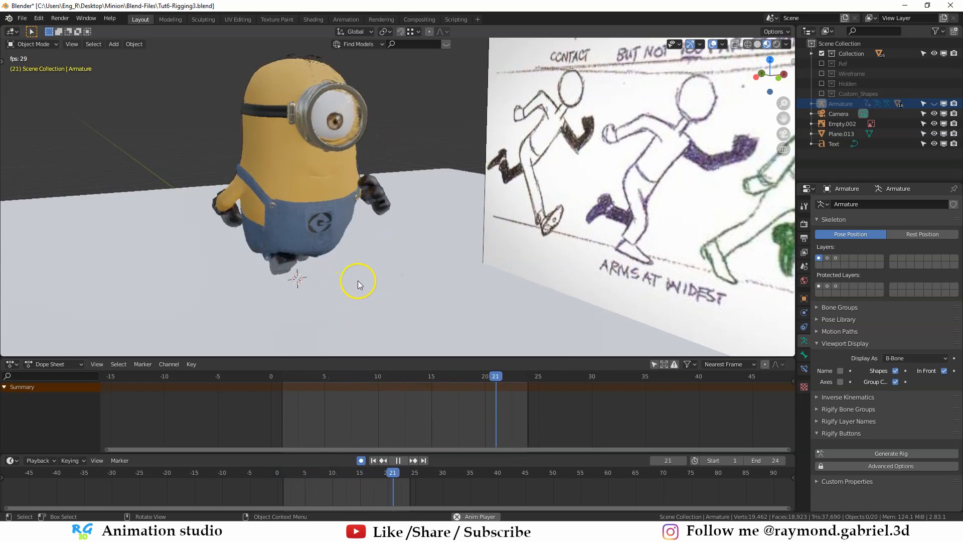
scroll(376, 270, down, 1)
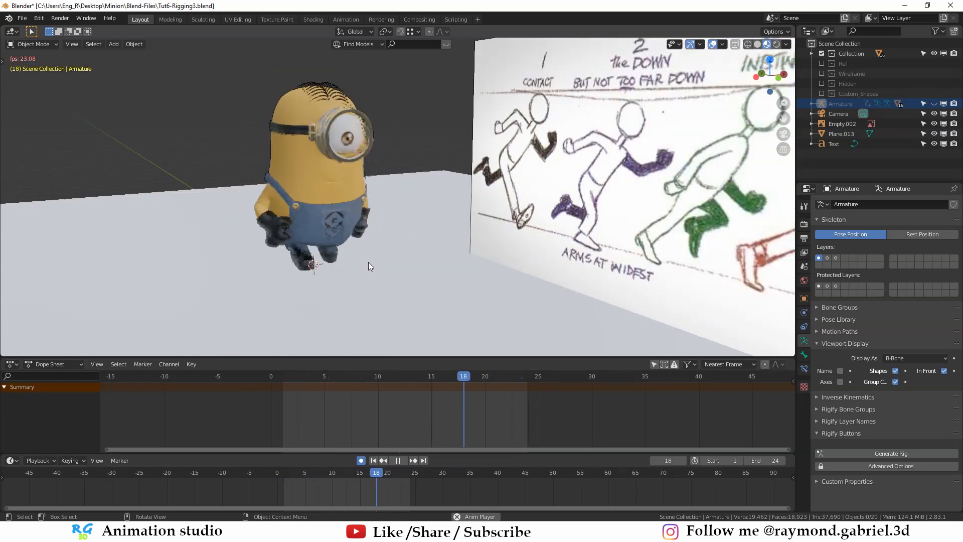
key(space)
middle_drag(368, 259, 406, 221)
key(alt+h)
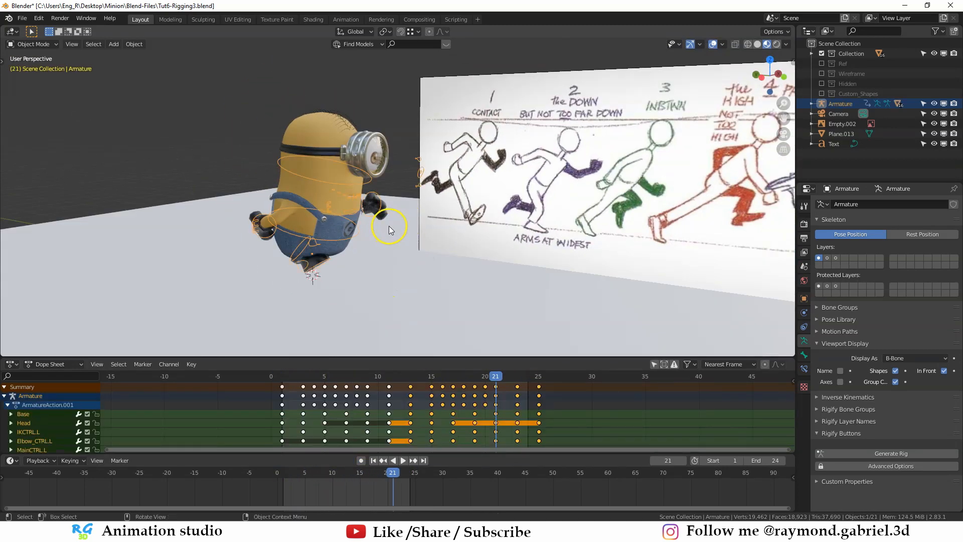
- Name the armature's action Run, stash it in the Action Editor and return to the Dope Sheet
click(346, 240)
click(51, 364)
click(64, 390)
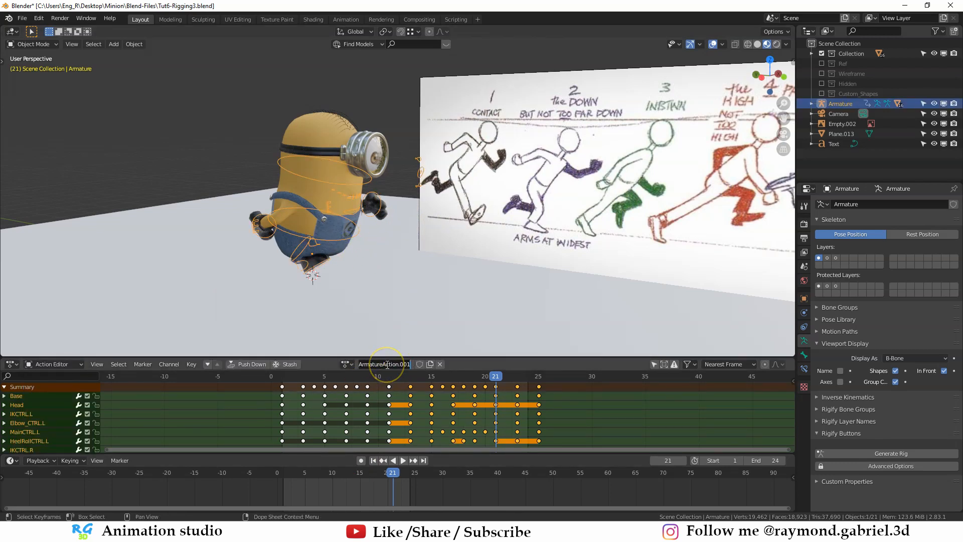
click(289, 365)
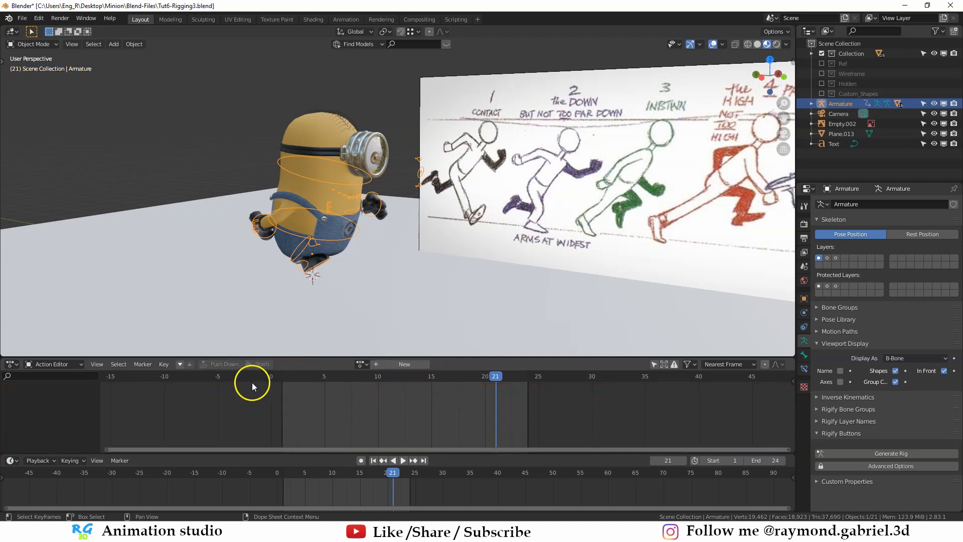
click(52, 376)
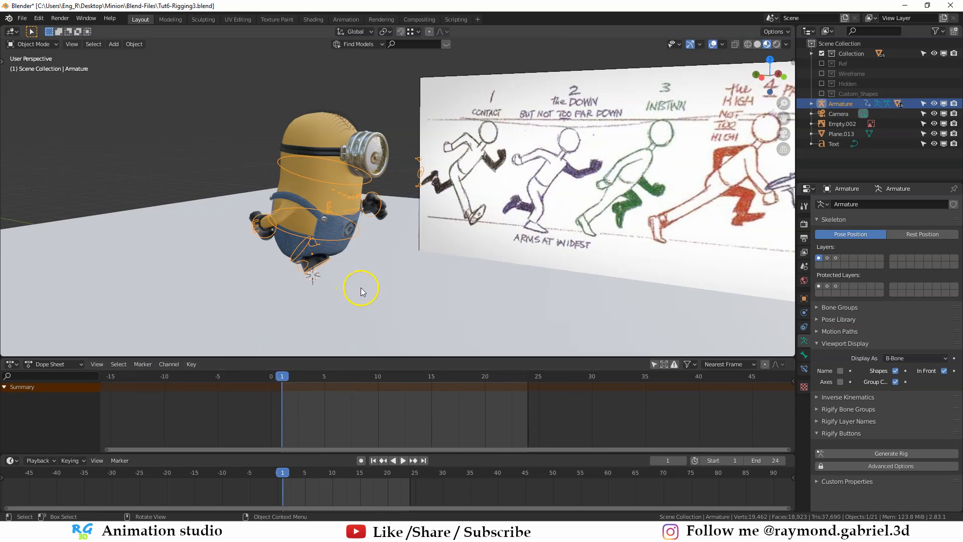
- Select the run reference image and delete it from the scene
middle_drag(361, 286, 395, 225)
click(523, 219)
click(523, 216)
- Put the armature in Pose Mode and clear the rotation and location of all rig controls
click(396, 226)
key(ctrl+Tab)
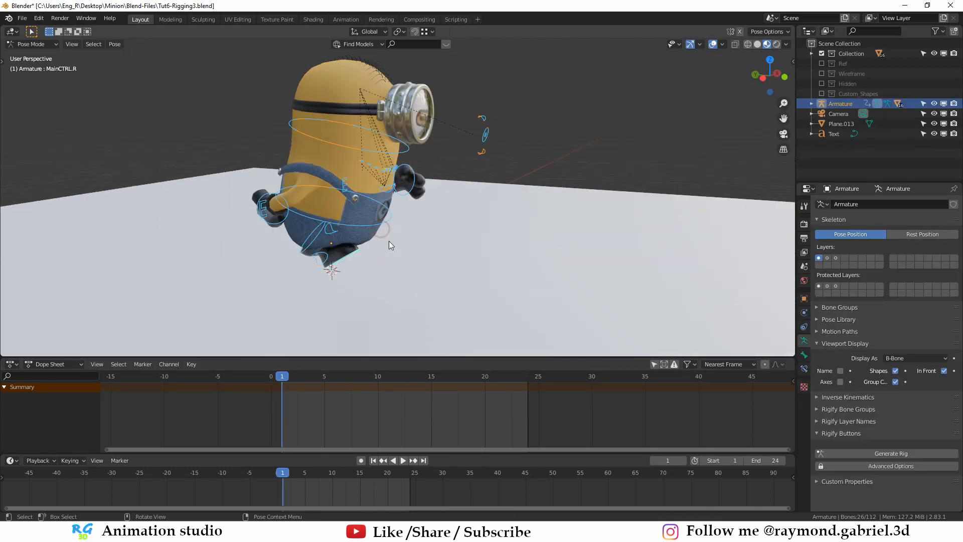
key(alt+r)
key(alt+g)
mouse_move(440, 254)
middle_down()
mouse_move(393, 243)
mouse_move(435, 228)
mouse_move(409, 225)
mouse_move(419, 229)
mouse_move(405, 262)
mouse_move(412, 279)
mouse_move(389, 279)
mouse_move(498, 247)
mouse_move(435, 248)
mouse_move(442, 244)
middle_up()
- Lower the Base control about 0.05 m along Z and rotate it slightly in the left side view
click(491, 240)
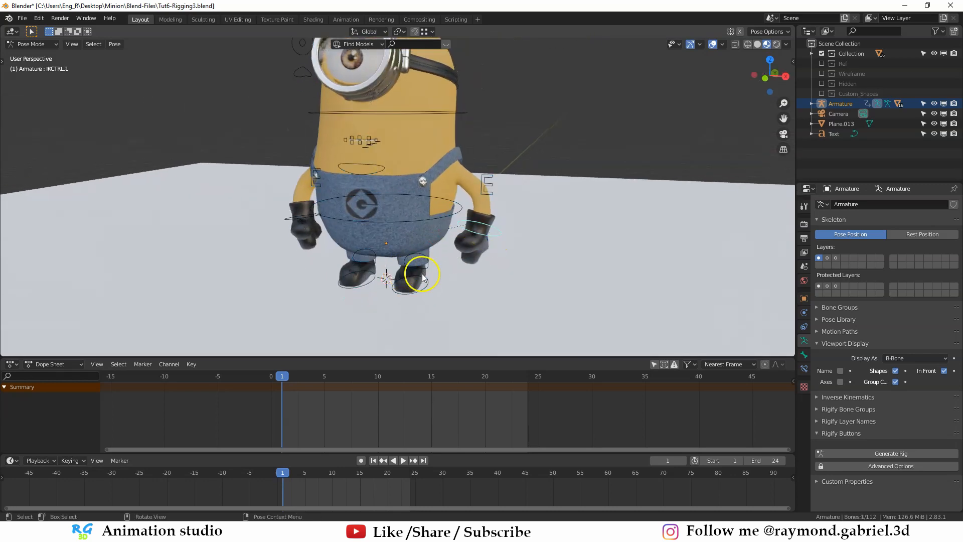
middle_drag(380, 286, 407, 234)
click(427, 258)
key(g)
key(z)
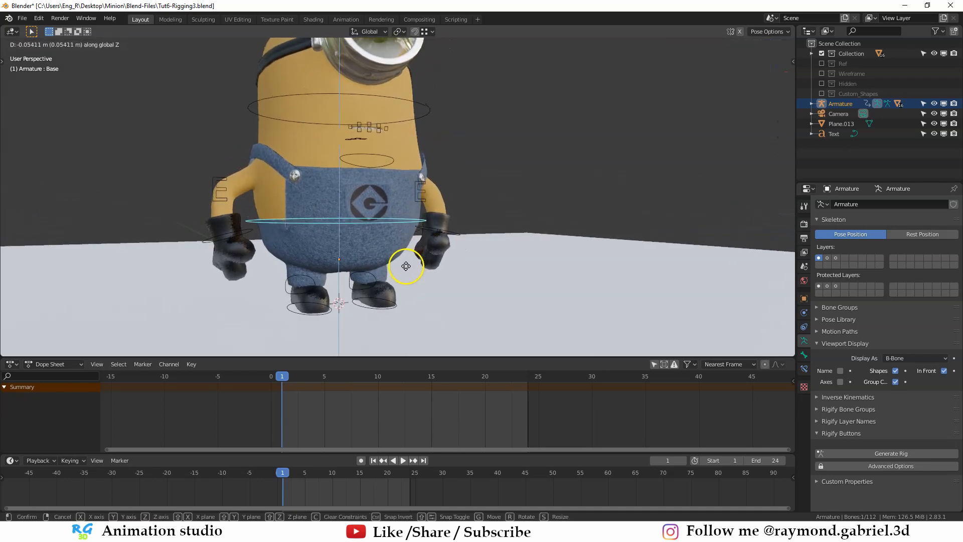
click(406, 266)
key(ctrl+KP_3)
key(r)
click(547, 280)
- Tilt the Head control forward by about 17° in the left side view, then ease the tilt back slightly
click(485, 121)
key(r)
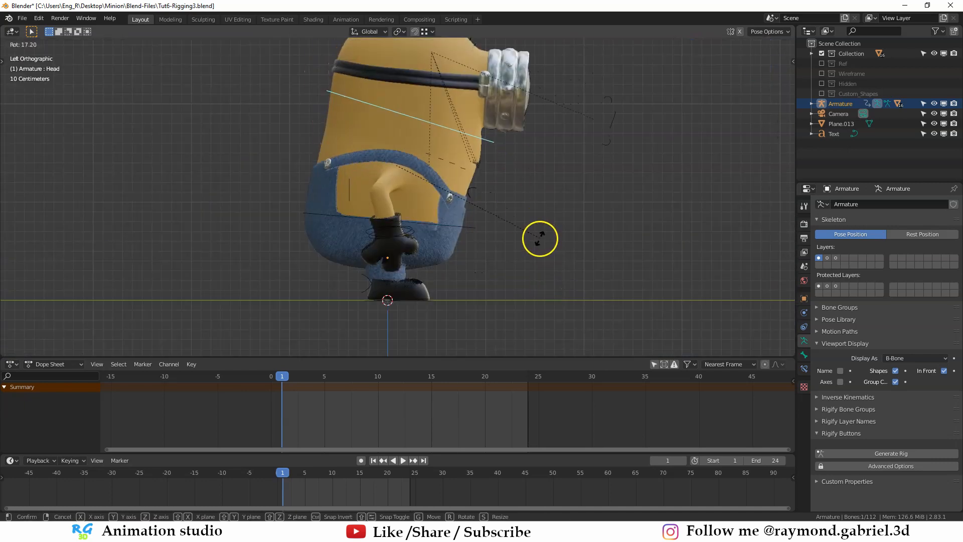
click(539, 240)
scroll(539, 241, down, 1)
key(r)
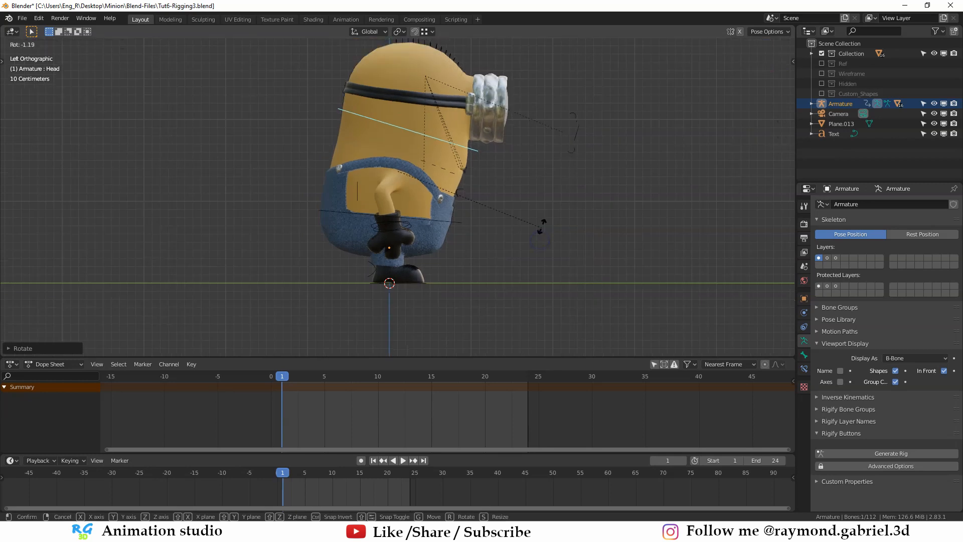
click(539, 210)
key(r)
key(y)
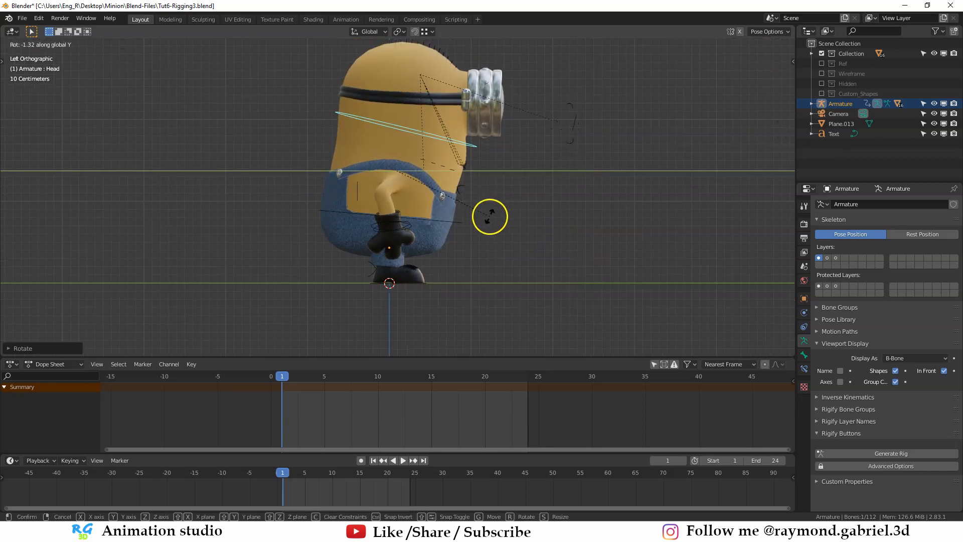
right_click(490, 216)
- Fine-tune the Head control's rotation in the side view
middle_drag(504, 220, 455, 243)
key(KP_3)
key(r)
click(477, 205)
- Move the hand controls IKCTRL.L and IKCTRL.R inward toward the body in the front view
key(KP_1)
click(484, 243)
key(g)
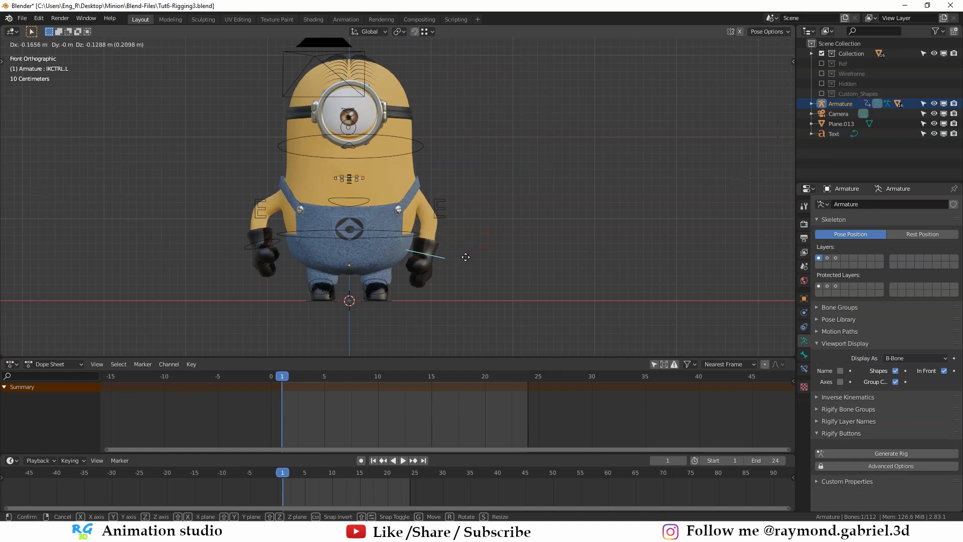
click(464, 260)
click(258, 247)
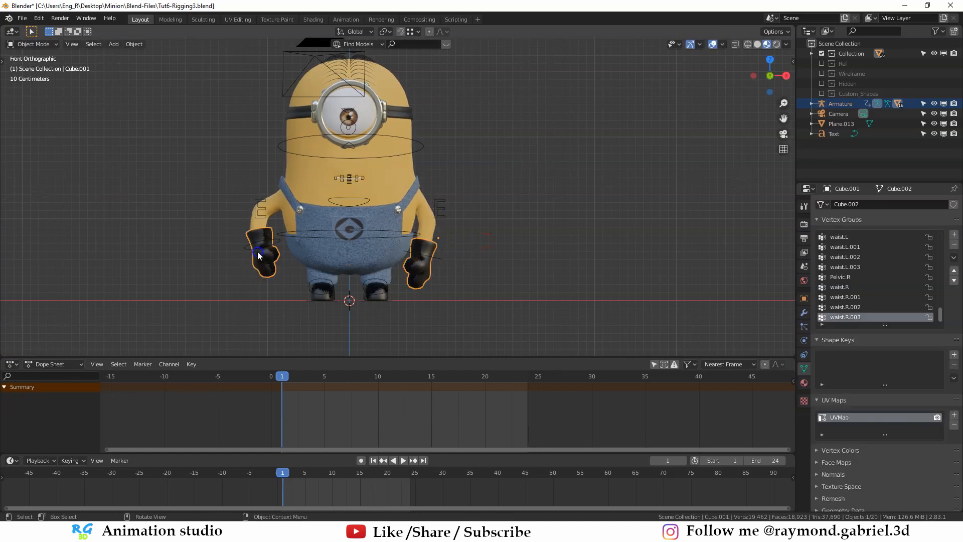
key(g)
click(277, 262)
- Select all rig controls and insert keyframes for the standing pose on frame 1
middle_drag(279, 261, 367, 273)
key(ctrl+KP_3)
key(a)
middle_drag(466, 240, 486, 270)
key(i)
click(440, 263)
- Enable auto keying and rotate the Head control backward on frame 13 in the left side view
scroll(466, 260, up, 1)
click(414, 133)
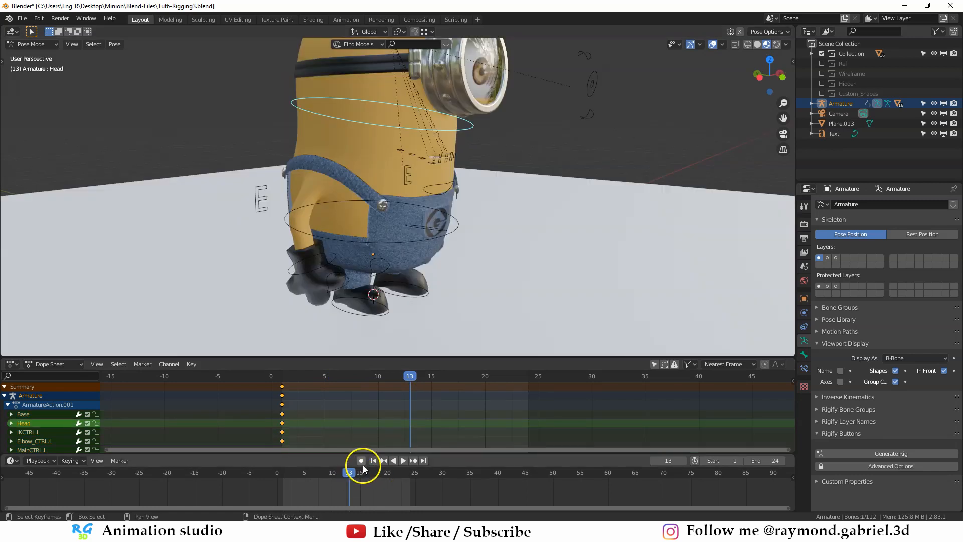
scroll(430, 301, down, 2)
click(361, 460)
key(ctrl+KP_3)
key(r)
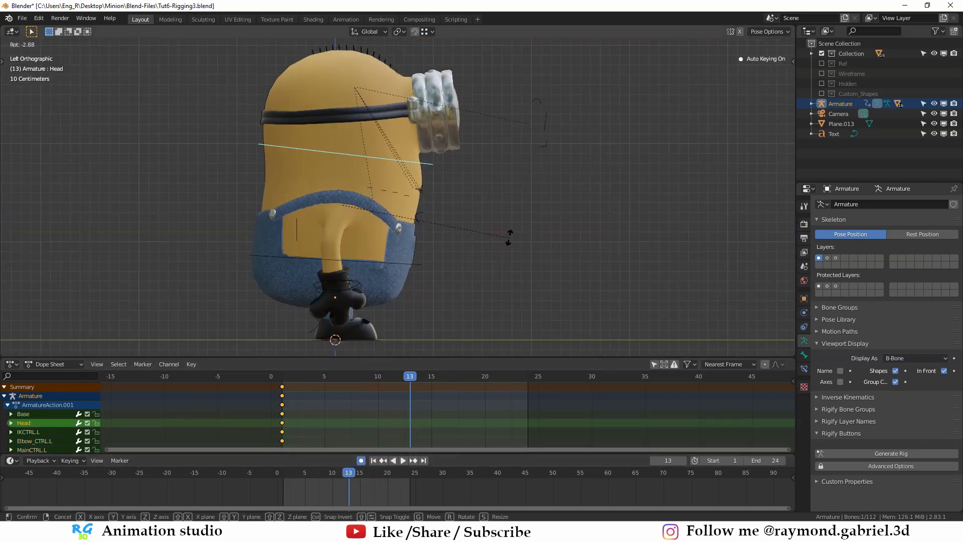
click(500, 220)
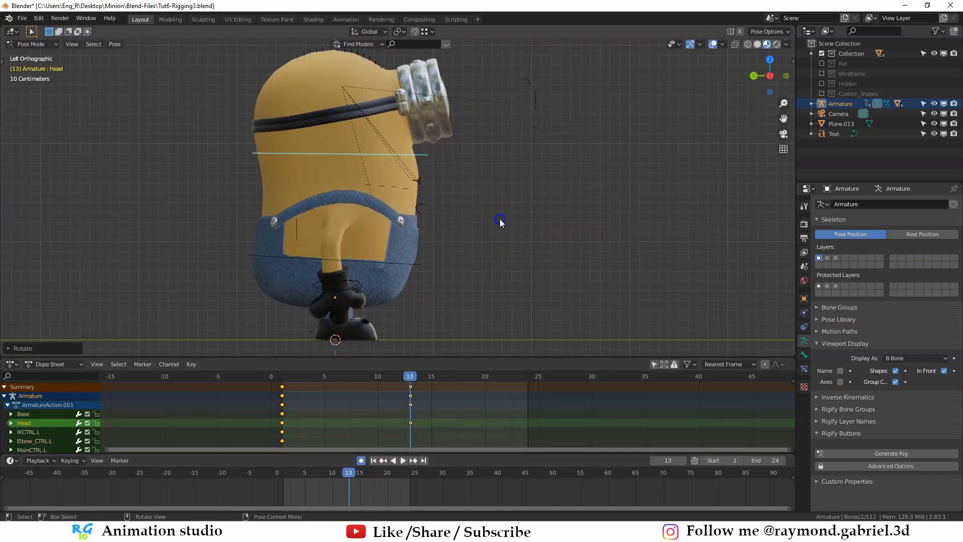
- Move and slightly rotate the Base control on frame 13 in the left side view
click(413, 264)
key(r)
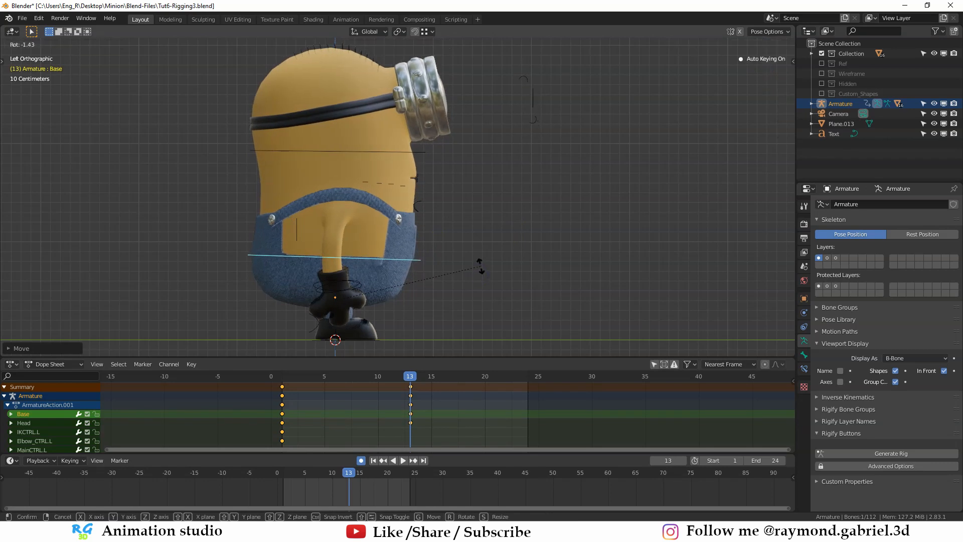
click(479, 264)
- Select both hand controls, IKCTRL.L and IKCTRL.R, and shift them along Z on frame 13
scroll(501, 256, down, 1)
middle_drag(524, 237, 419, 249)
click(464, 260)
shift+middle_drag(485, 261, 481, 236)
shift+click(305, 241)
shift+middle_drag(366, 271, 333, 246)
scroll(344, 255, up, 2)
key(g)
key(z)
click(344, 253)
scroll(344, 255, down, 1)
key(s)
right_click(361, 252)
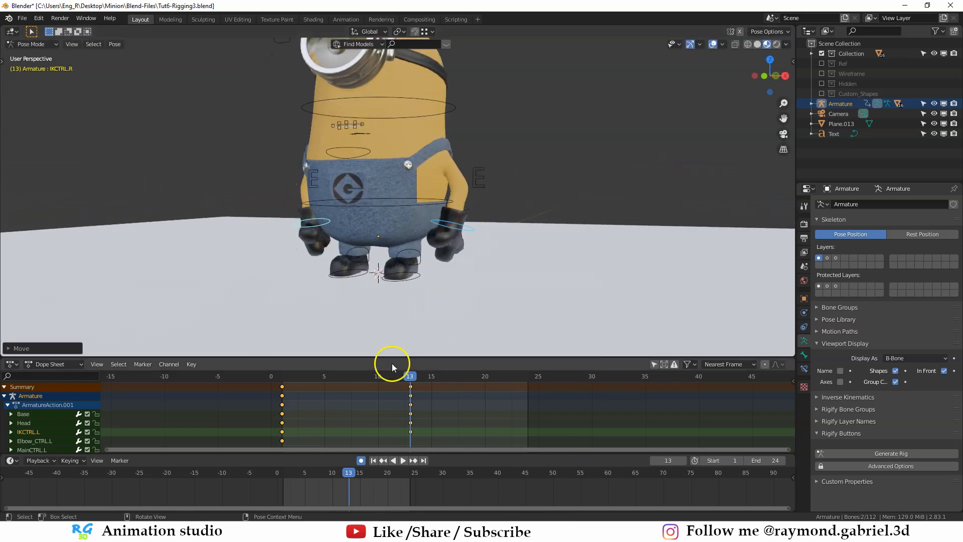
- Duplicate the frame 1 keyframes to frame 25 to close the idle loop
drag(393, 376, 410, 386)
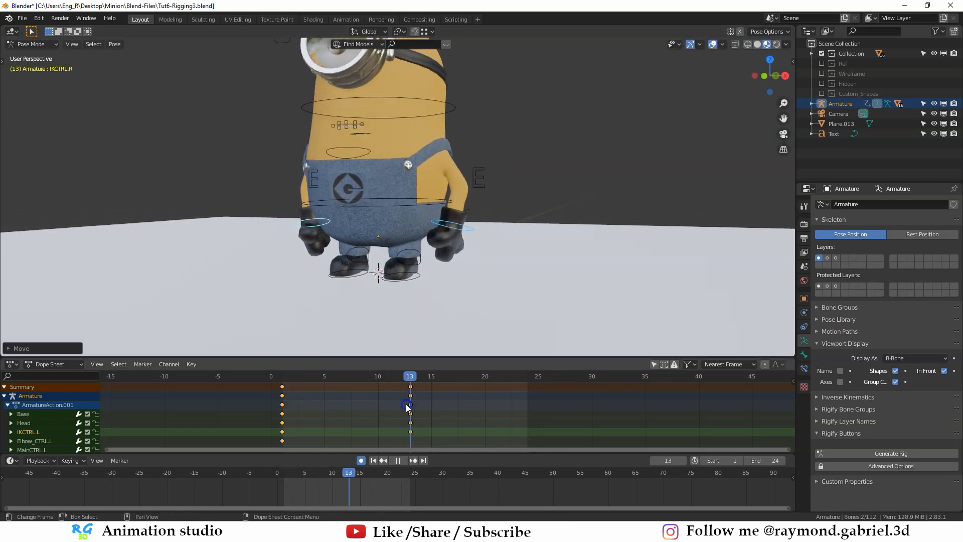
click(289, 393)
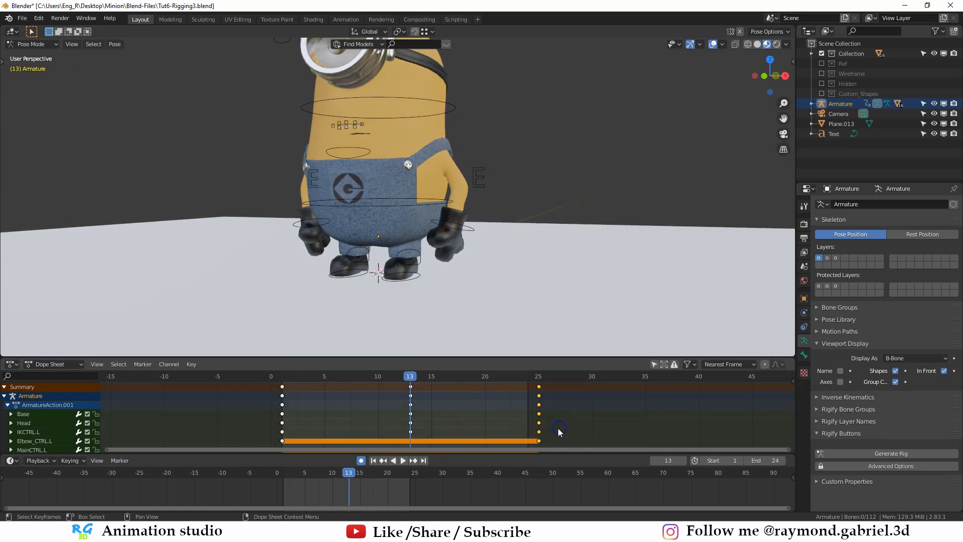
- Play the idle animation and examine it from several angles
middle_drag(376, 293, 451, 319)
scroll(450, 319, down, 3)
click(402, 461)
scroll(406, 288, up, 3)
middle_drag(411, 288, 391, 264)
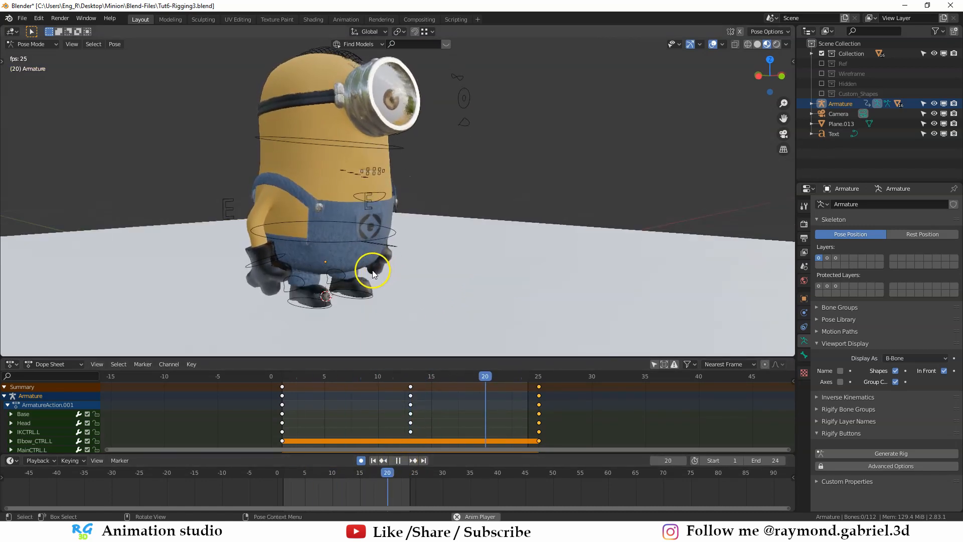
shift+middle_drag(387, 235, 361, 271)
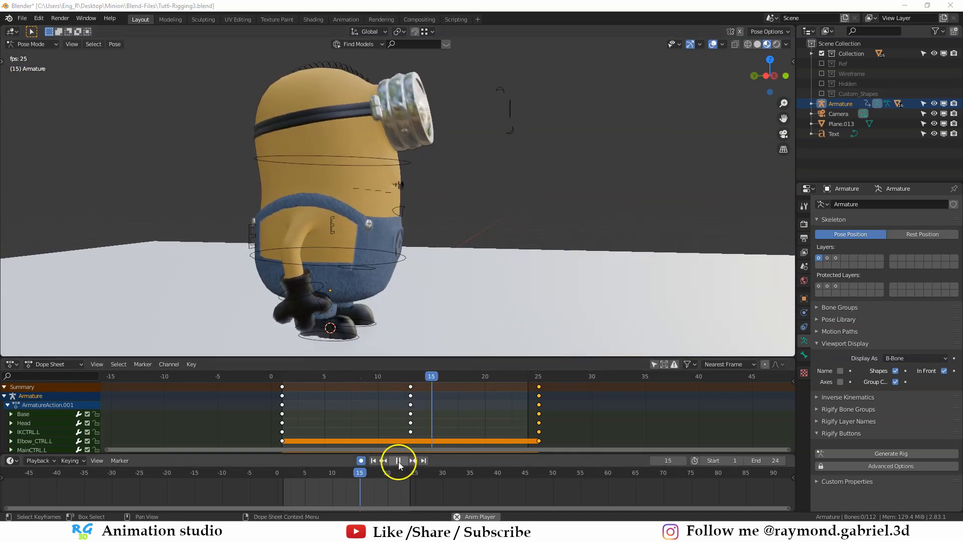
key(space)
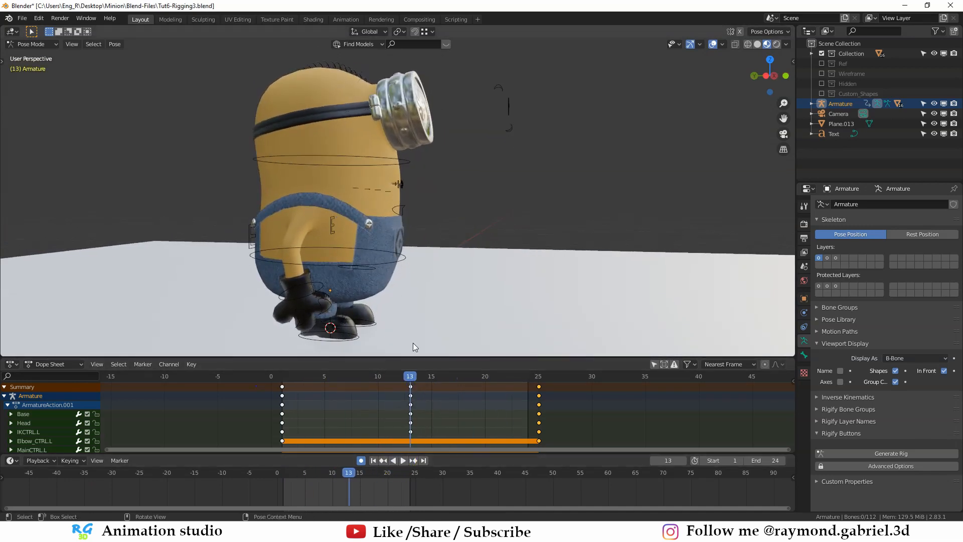
- Rotate the Head control slightly on frame 13 in the left side view and play the idle animation
click(412, 159)
key(ctrl+KP_3)
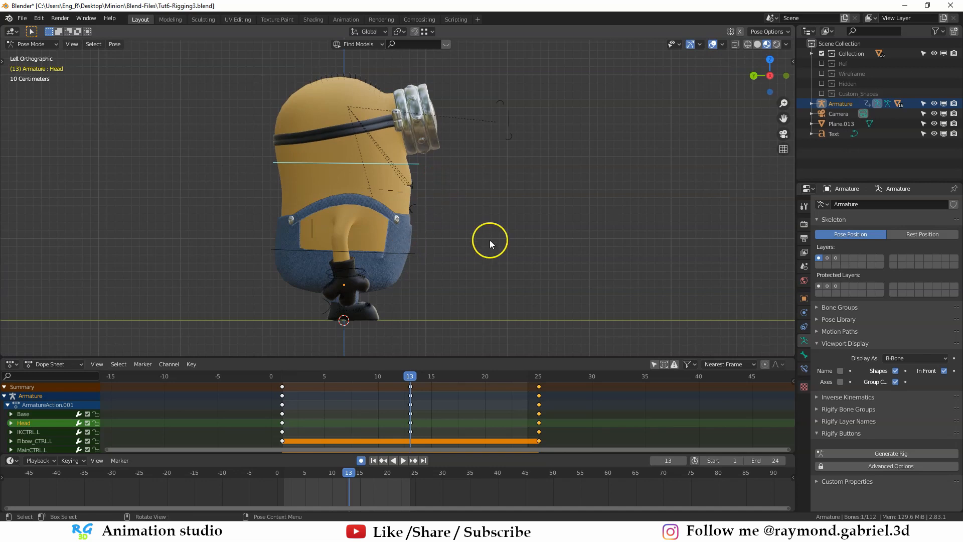
key(r)
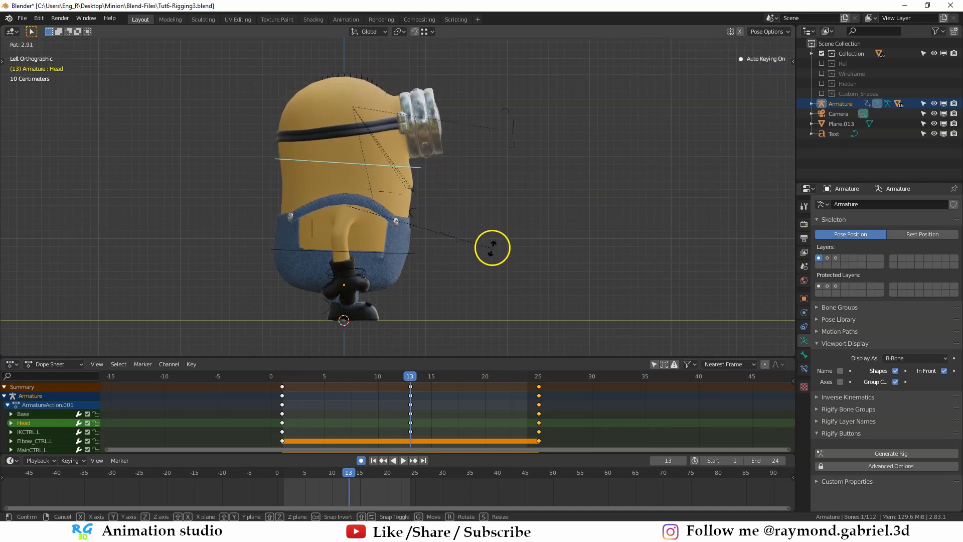
click(492, 247)
click(461, 257)
key(space)
middle_drag(465, 257, 438, 261)
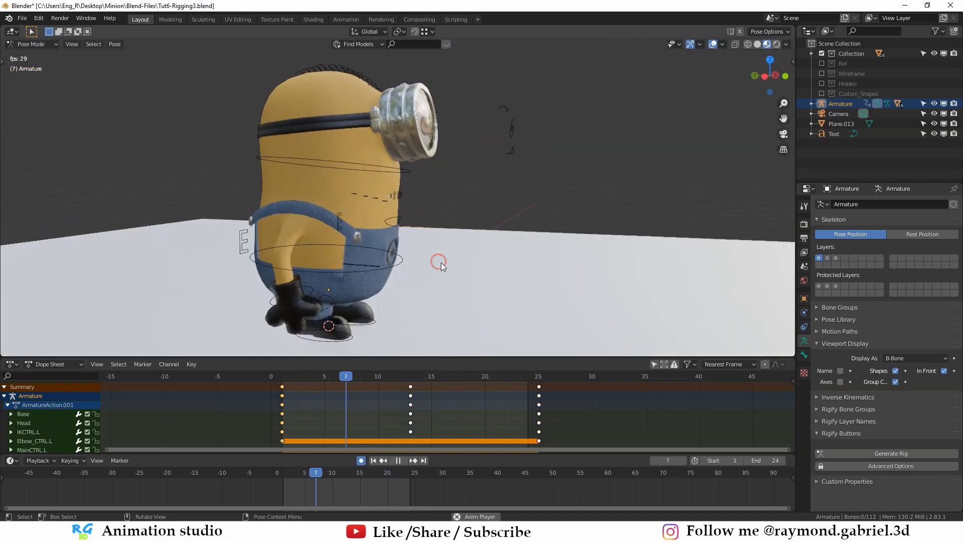
- Compare the idle poses on frames 1 and 13, stopping on frame 13
click(410, 383)
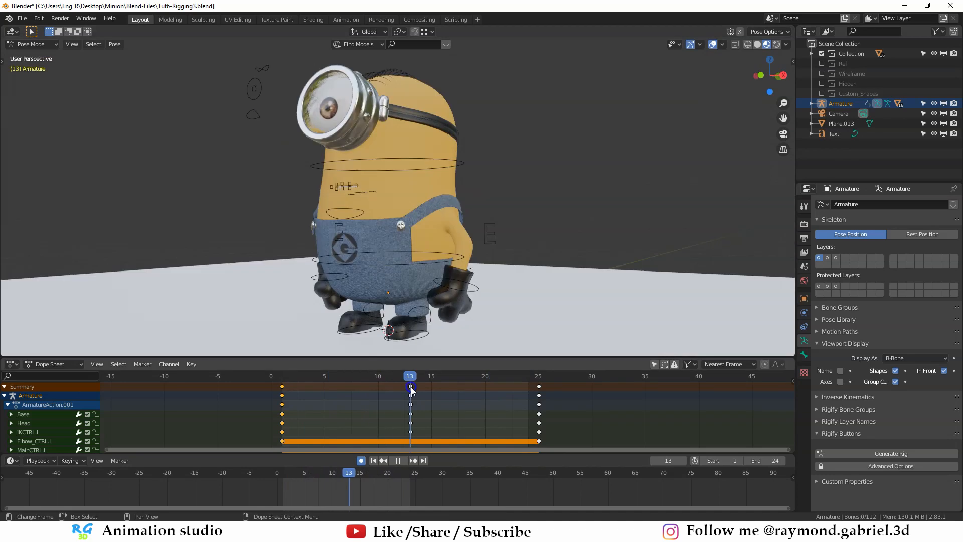
middle_drag(302, 299, 404, 295)
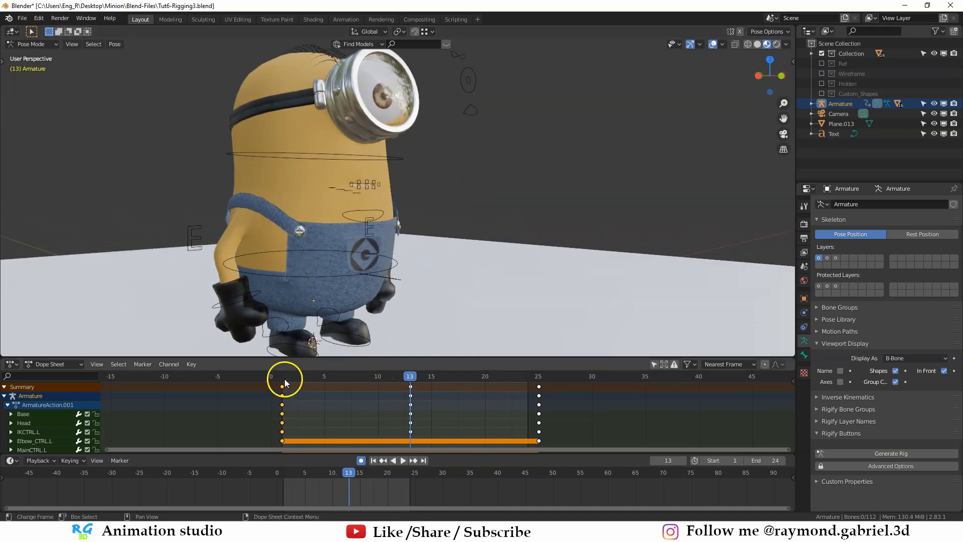
click(285, 383)
click(409, 383)
click(333, 279)
key(g)
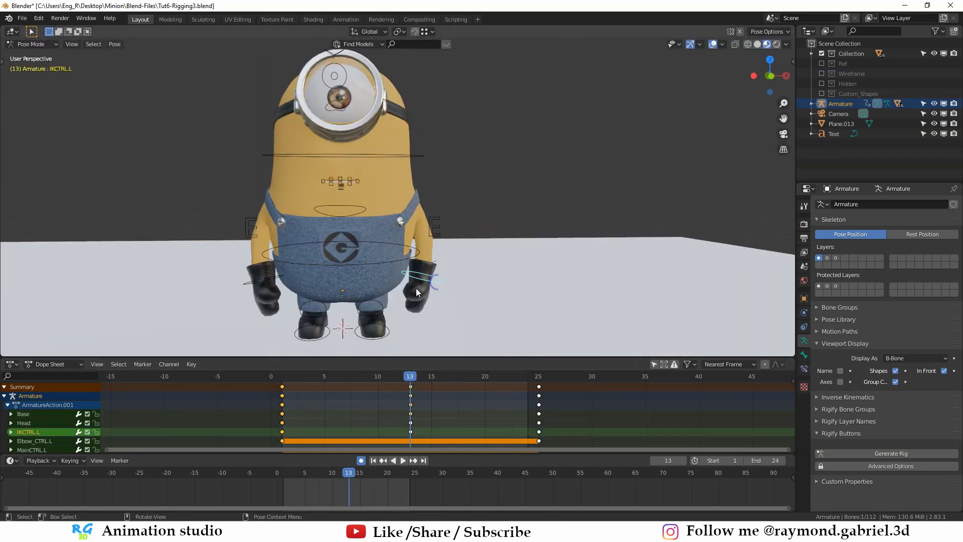
click(239, 285)
key(ctrl+z)
key(ctrl+z)
key(ctrl+z)
key(ctrl+z)
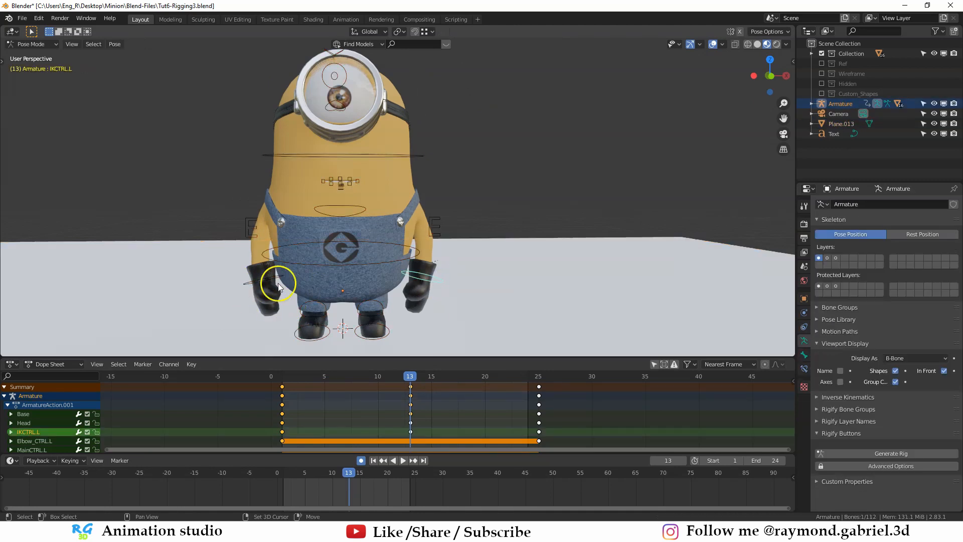
- Shift both hand controls, IKCTRL.L and IKCTRL.R, along Z on frame 13 and play the result
shift+click(278, 283)
key(g)
key(z)
click(347, 305)
middle_drag(349, 307, 417, 245)
key(space)
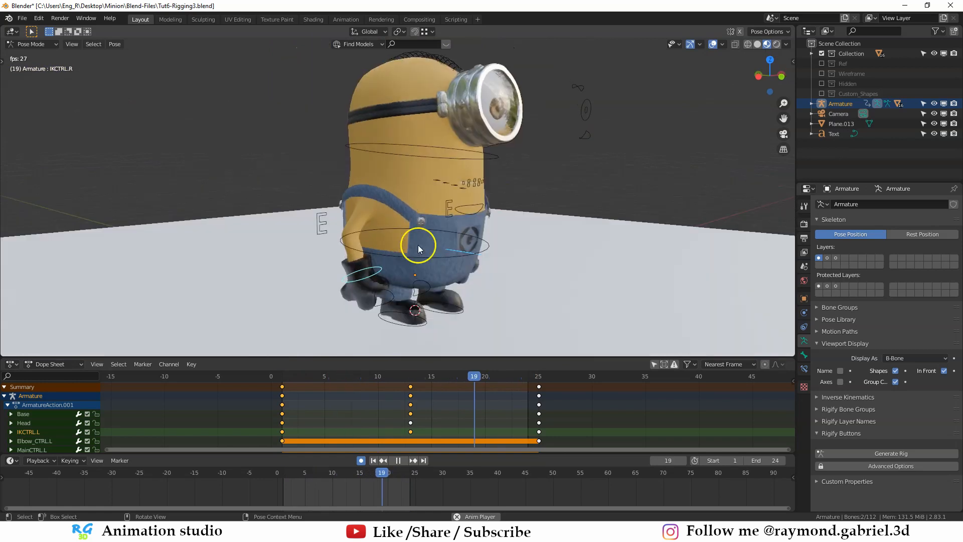
key(Escape)
- Rename the idle action in the Action Editor and stash it
click(61, 365)
click(69, 387)
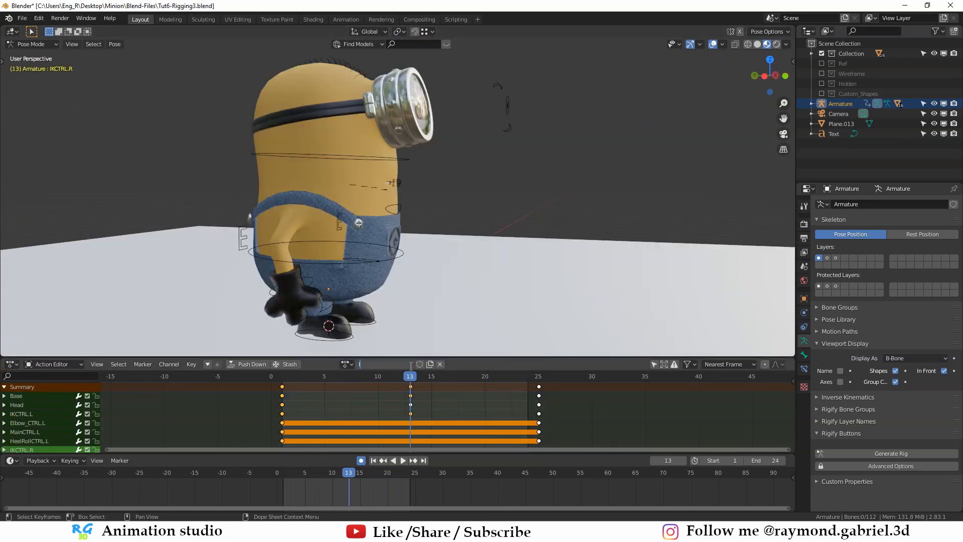
click(285, 364)
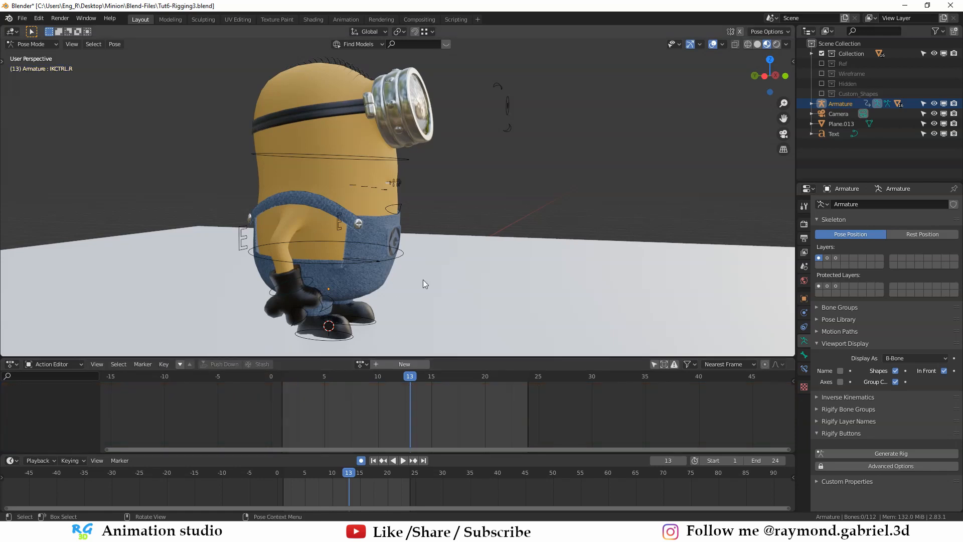
- Return to frame 1 in the Dope Sheet and turn off auto keying
key(shift+Left)
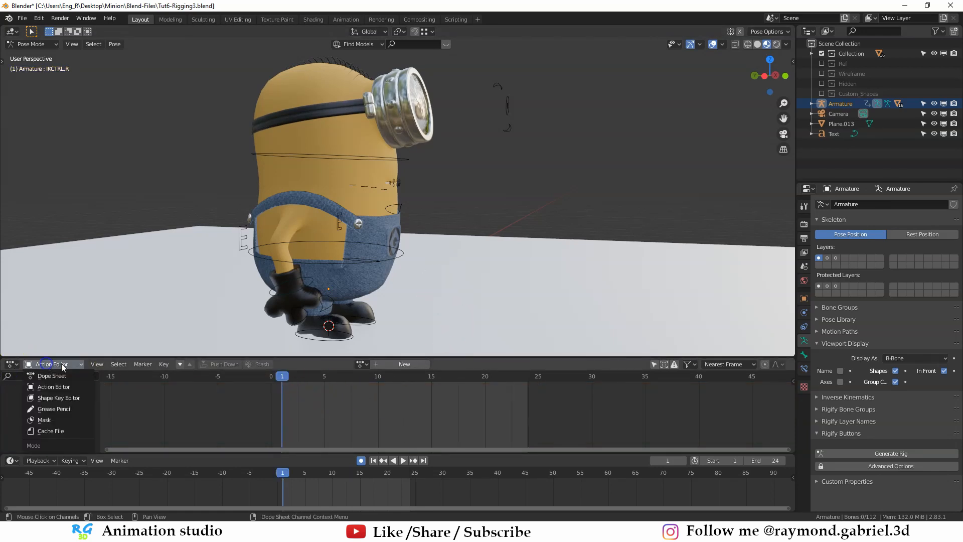
click(57, 379)
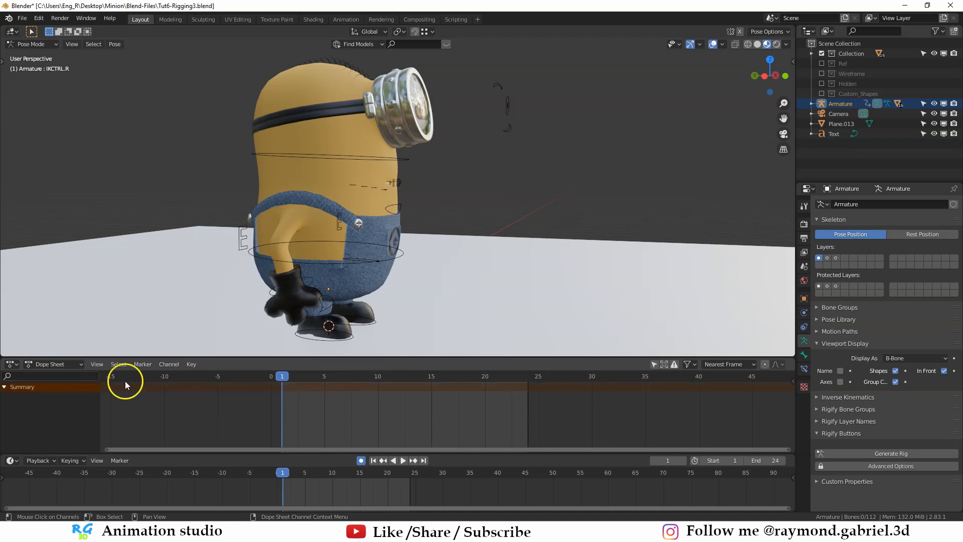
click(387, 261)
scroll(387, 262, down, 1)
click(361, 460)
middle_drag(427, 297, 375, 280)
click(372, 279)
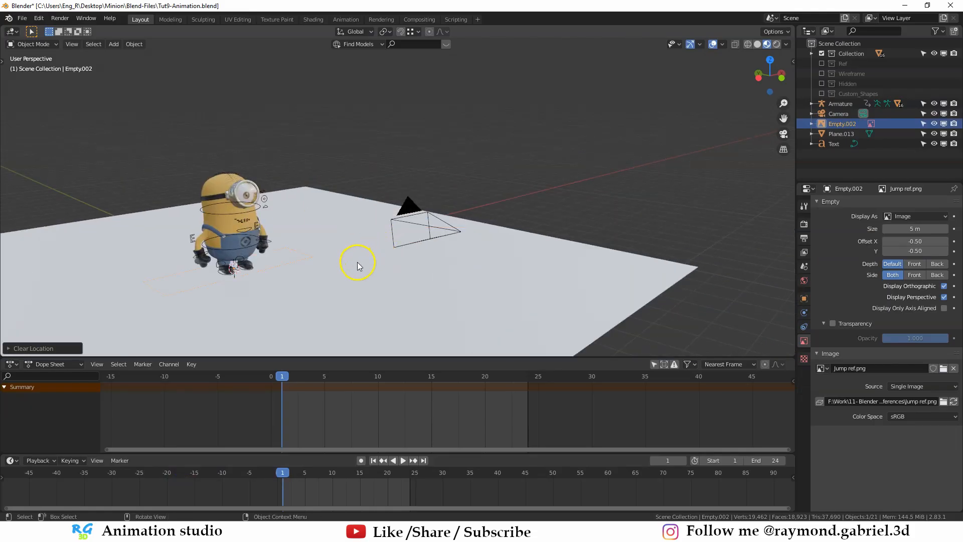
- Move the Jump ref.png reference image along Y and along Z, away from the minion
key(g)
key(y)
click(409, 258)
key(g)
key(z)
click(440, 270)
- Scale the reference image and place it directly in front of the minion, framing both in the right side view
key(ctrl+KP_3)
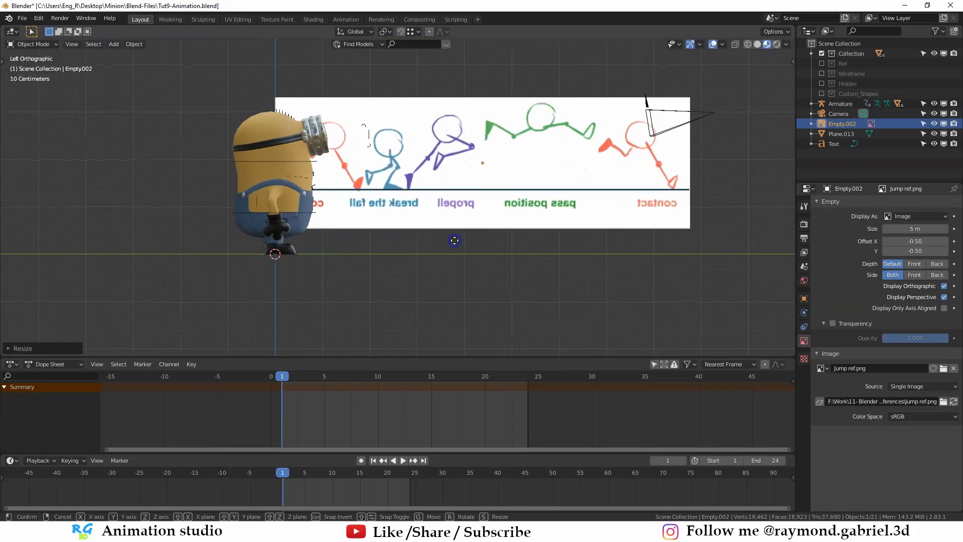
key(g)
click(430, 238)
middle_drag(464, 171, 563, 165)
key(KP_3)
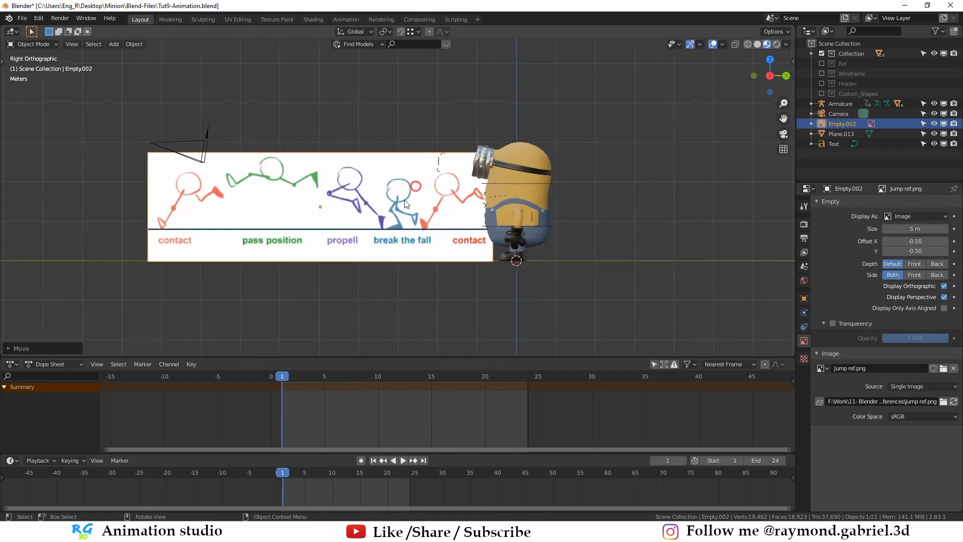
scroll(471, 219, up, 1)
shift+middle_drag(471, 218, 434, 221)
scroll(423, 241, up, 1)
scroll(417, 206, down, 1)
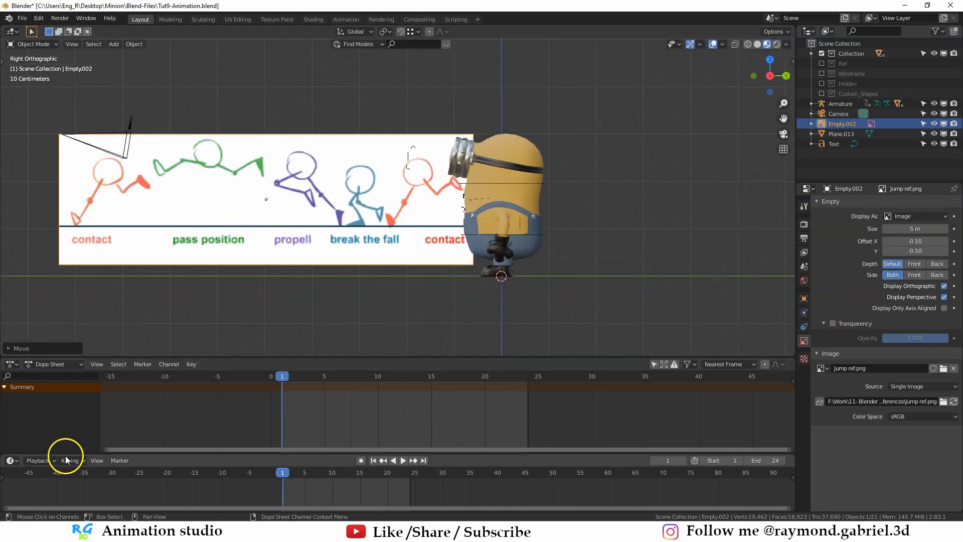
- Put the armature in Pose Mode, move the MainCTRL.R foot control forward along Y and tilt its toes up
scroll(485, 277, up, 2)
shift+middle_drag(485, 277, 456, 293)
click(516, 332)
shift+middle_drag(500, 322, 403, 251)
key(ctrl+Tab)
key(g)
key(y)
click(466, 281)
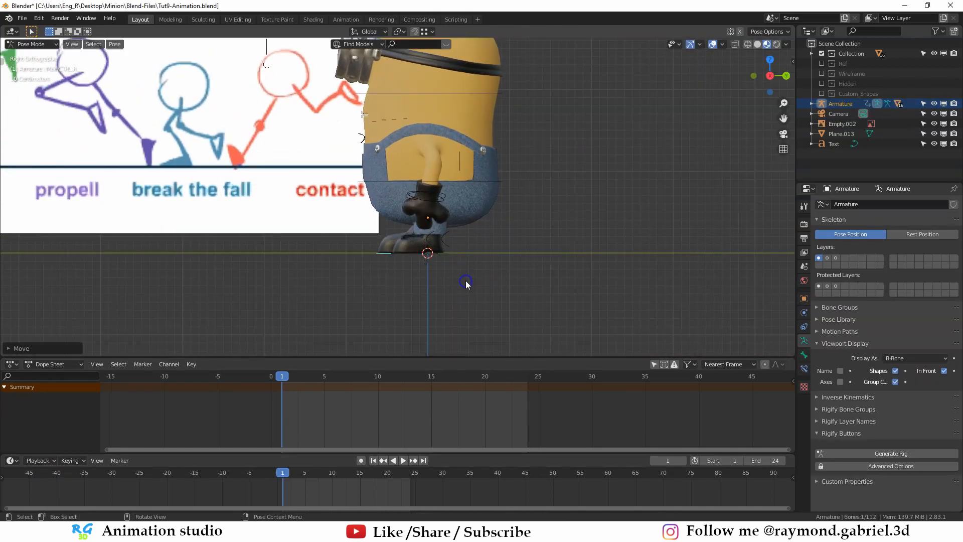
scroll(473, 277, up, 2)
key(r)
click(465, 310)
- Rotate the Base and Head controls slightly so the minion leans forward on frame 1
scroll(539, 208, down, 3)
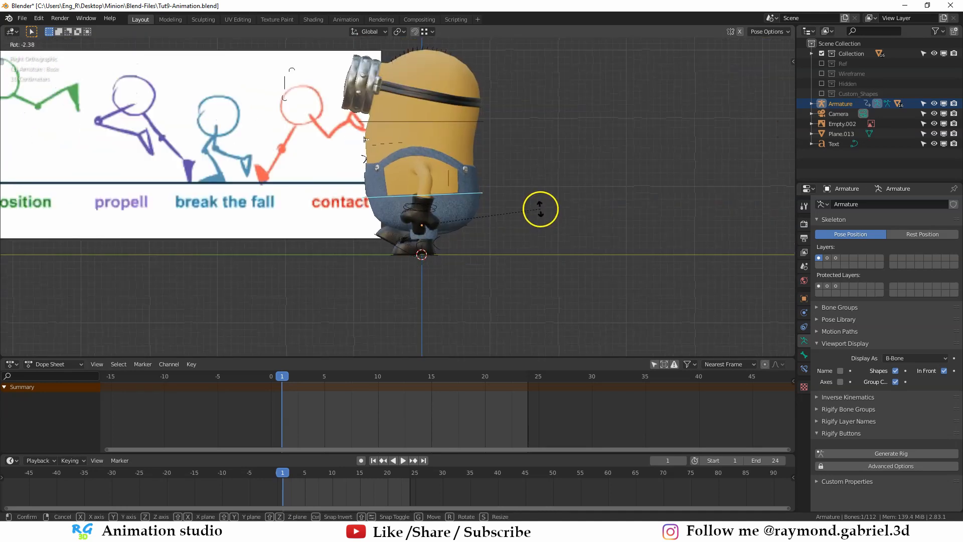
key(r)
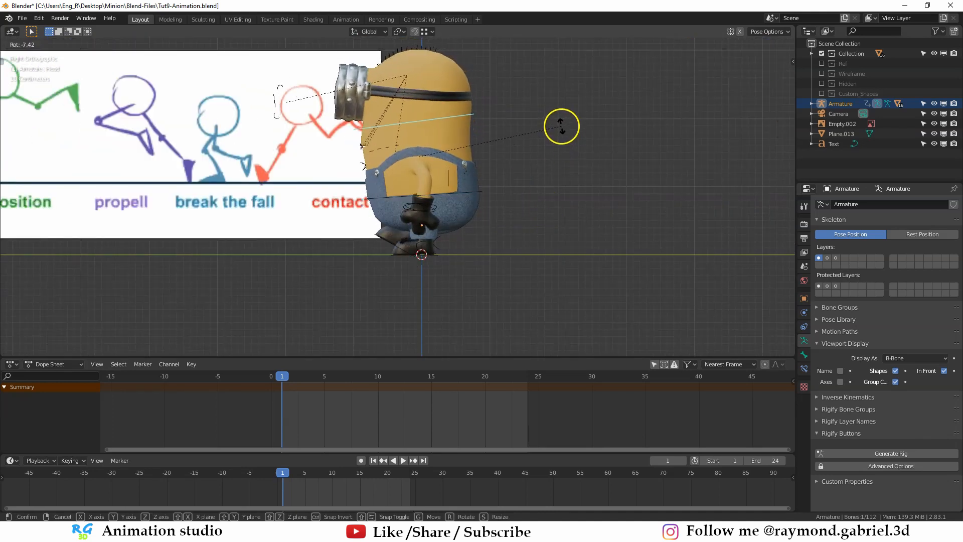
click(426, 267)
- Move the MainCTRL.L foot control backward along Y and rotate it so its toes point down
scroll(447, 258, up, 2)
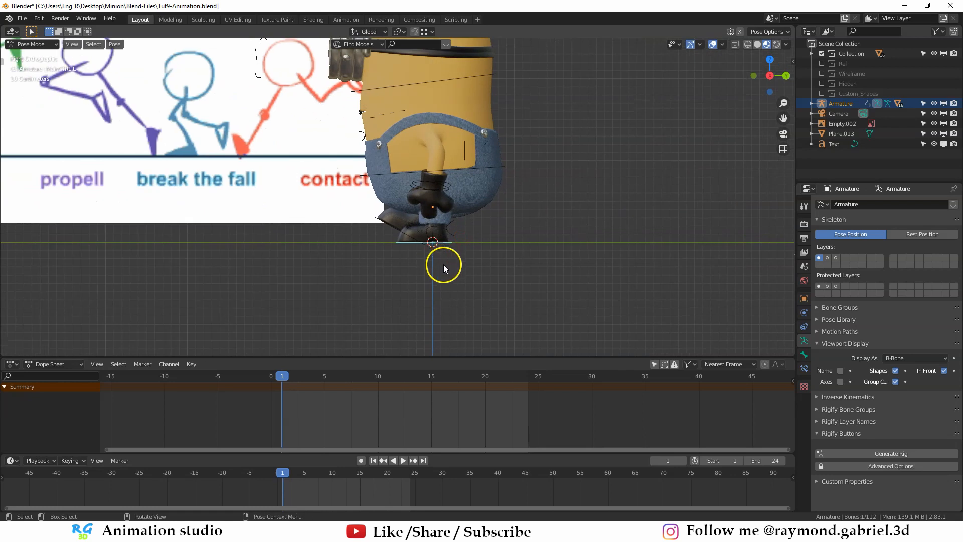
key(g)
key(y)
click(463, 260)
key(r)
click(518, 219)
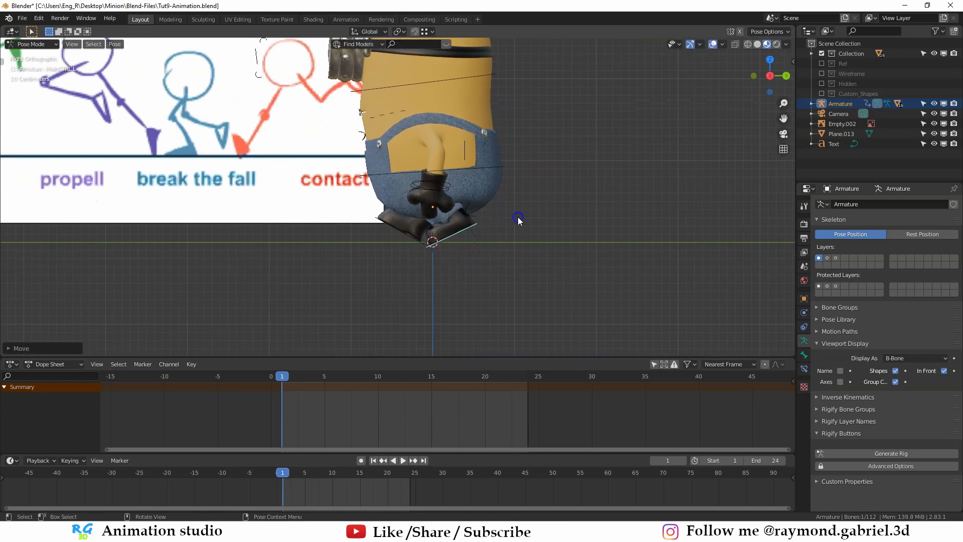
key(r)
click(518, 192)
key(r)
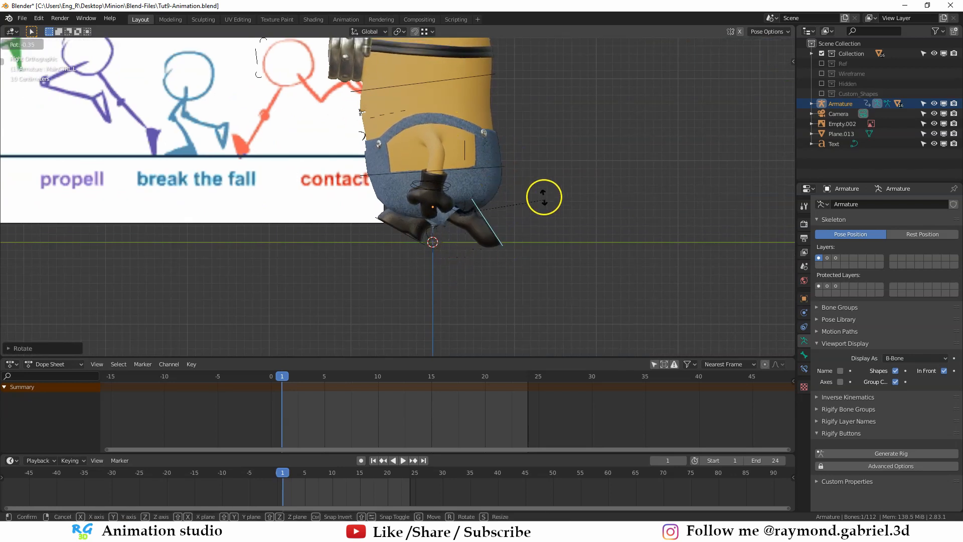
click(544, 195)
- Raise the rear foot control along Z and nudge it slightly forward for the contact pose
key(g)
key(z)
click(534, 196)
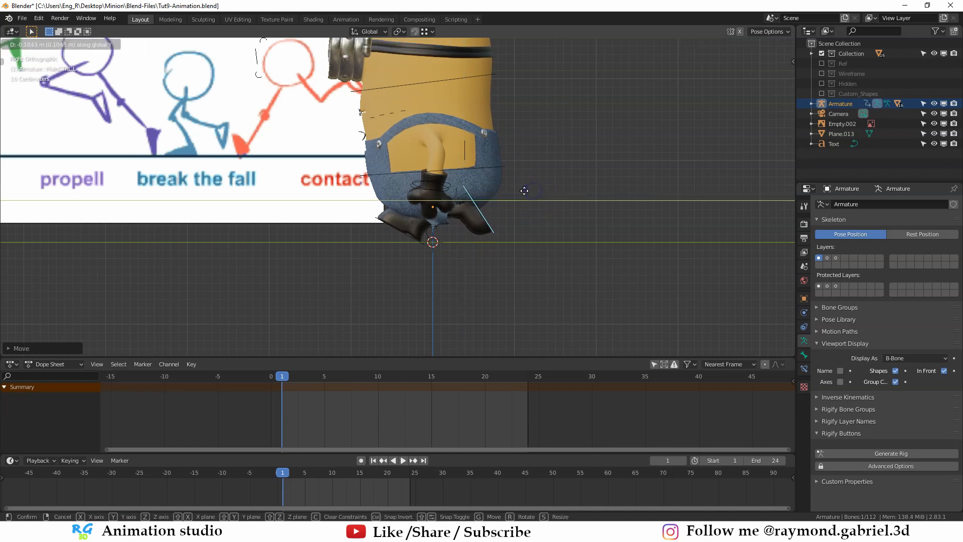
shift+middle_drag(508, 194, 519, 245)
scroll(504, 223, up, 2)
scroll(504, 222, down, 2)
scroll(474, 223, down, 1)
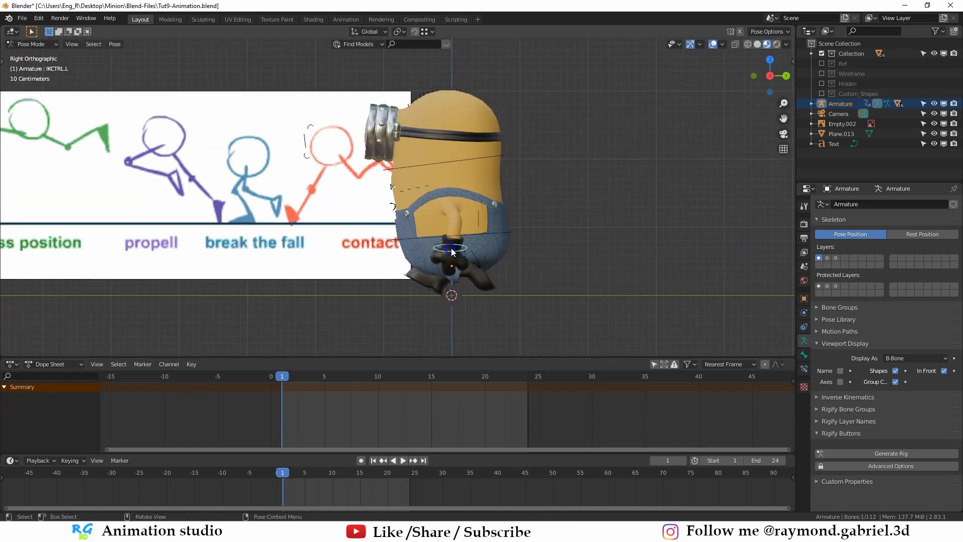
- Move and rotate the IKCTRL.L hand control so the left arm swings forward
middle_drag(451, 251, 361, 246)
key(g)
click(486, 233)
key(r)
key(g)
key(r)
click(450, 247)
key(g)
click(449, 248)
key(g)
click(475, 270)
- Move and rotate the IKCTRL.R hand control so the right arm swings backward
click(351, 250)
key(g)
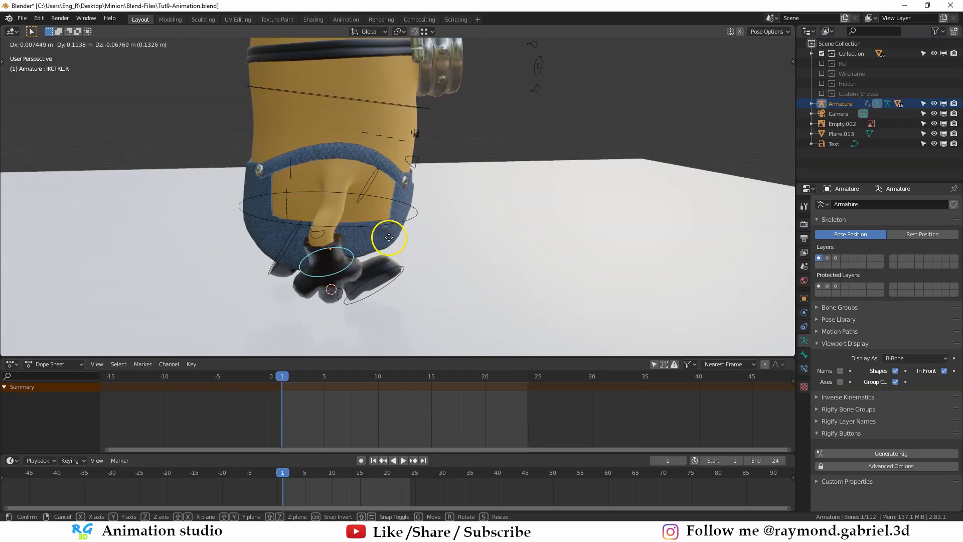
click(380, 223)
key(r)
key(g)
click(346, 211)
key(g)
middle_drag(346, 210, 503, 217)
click(453, 262)
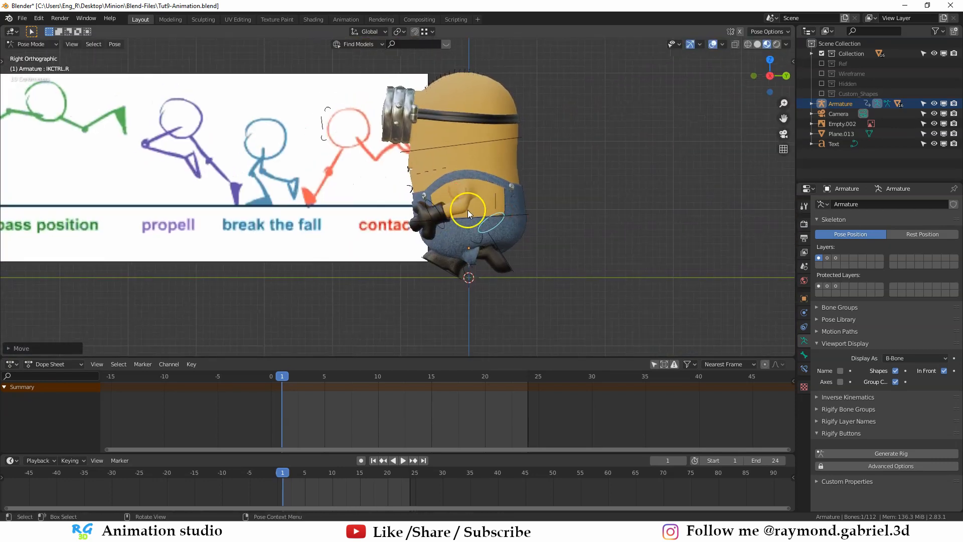
- Select all controls and insert a LocRotScale keyframe on frame 1
key(a)
key(i)
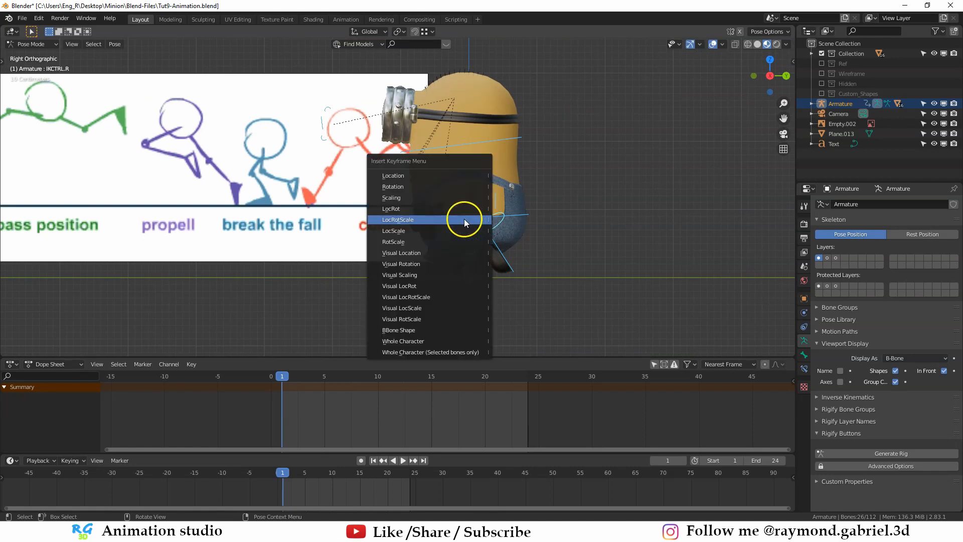
click(464, 219)
- On frame 4, clear the MainCTRL.R foot control's rotation and move it so the foot stands flat on the ground
shift+middle_drag(468, 225, 489, 216)
drag(302, 378, 307, 379)
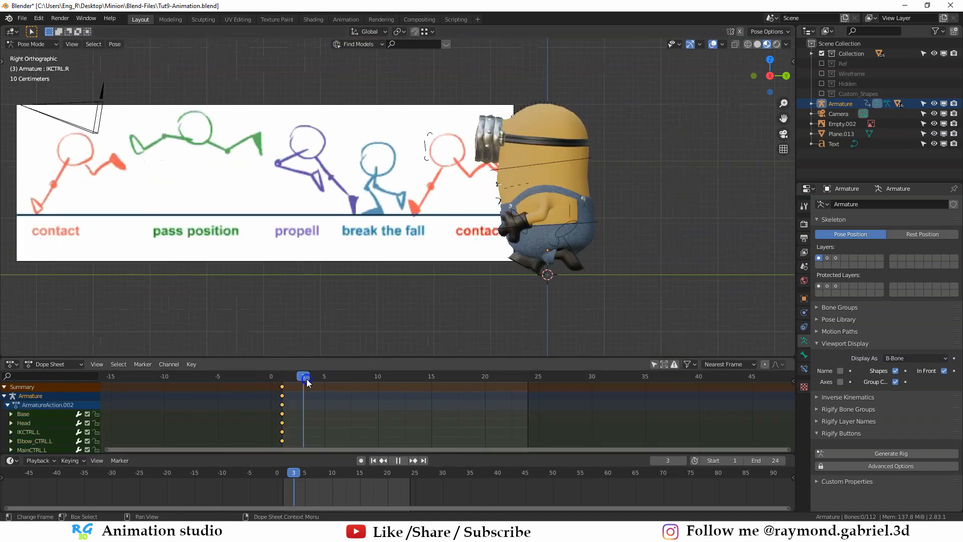
click(487, 284)
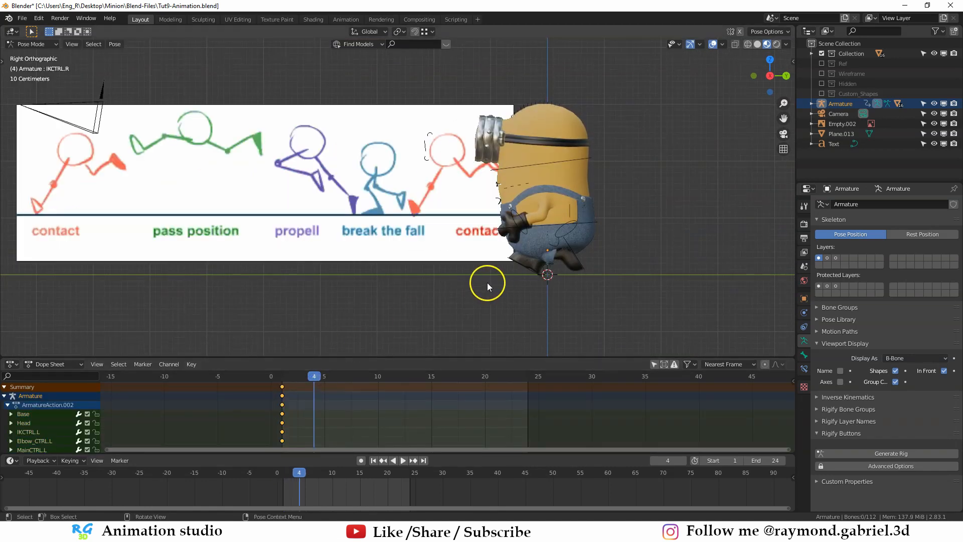
click(527, 276)
scroll(528, 276, up, 3)
key(alt+r)
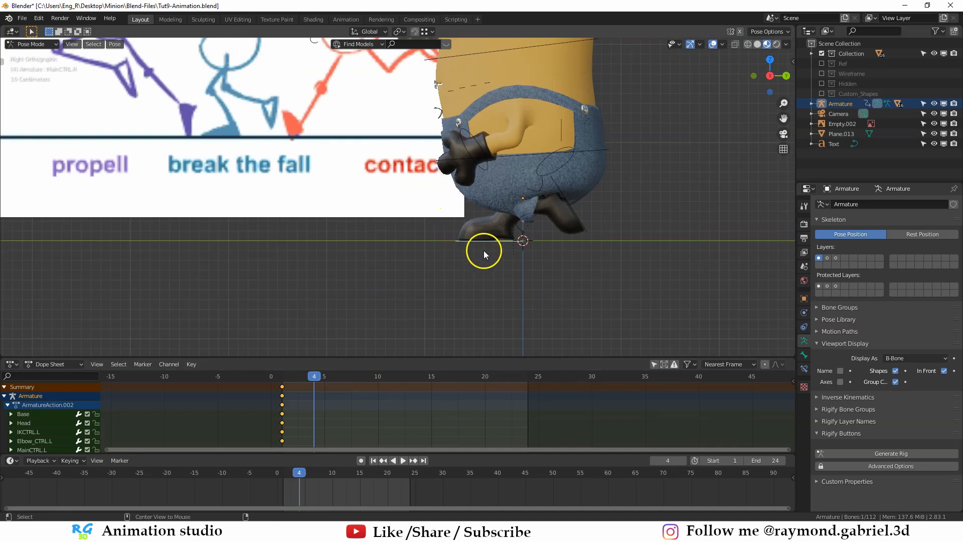
key(g)
click(498, 255)
- Move the MainCTRL.L foot control forward and rotate it nearly vertical on its toes on frame 4
scroll(500, 253, down, 2)
middle_drag(501, 250, 524, 235)
click(520, 234)
key(KP_3)
scroll(494, 243, up, 1)
click(512, 247)
key(g)
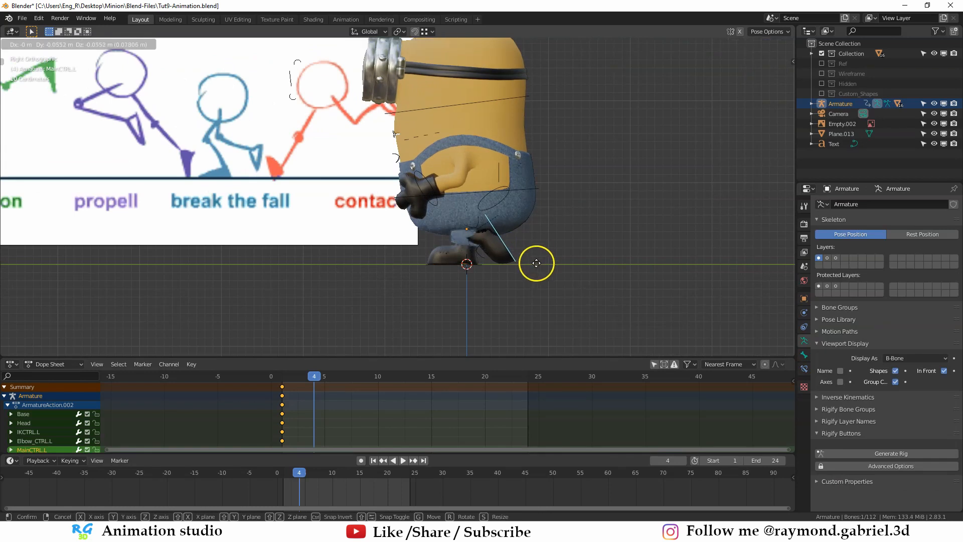
click(537, 264)
key(r)
click(508, 276)
key(g)
click(519, 266)
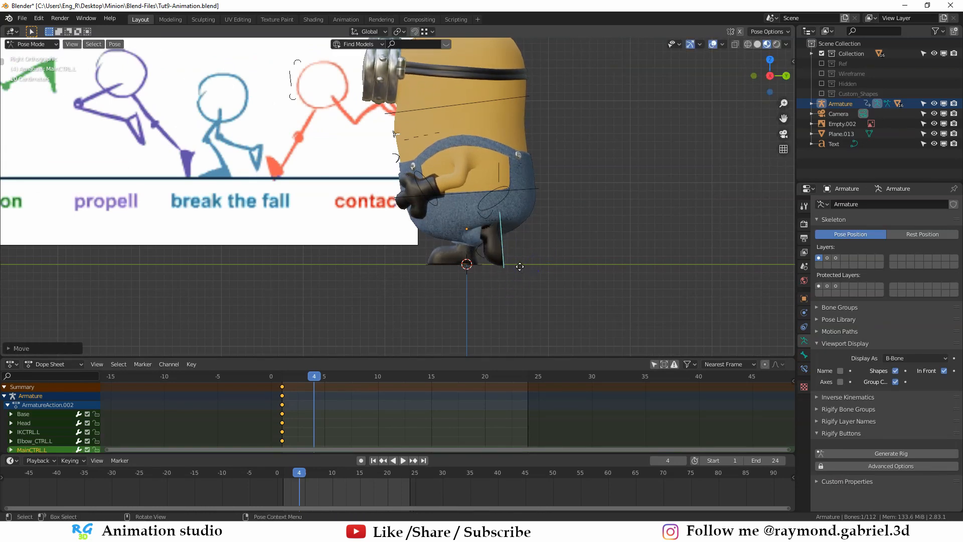
key(g)
click(520, 266)
- Move the Base control along Z and rotate it for the break-the-fall pose on frame 4
click(498, 189)
shift+middle_drag(502, 225, 527, 226)
click(498, 188)
key(g)
key(z)
click(455, 243)
key(r)
right_click(512, 224)
key(r)
click(526, 220)
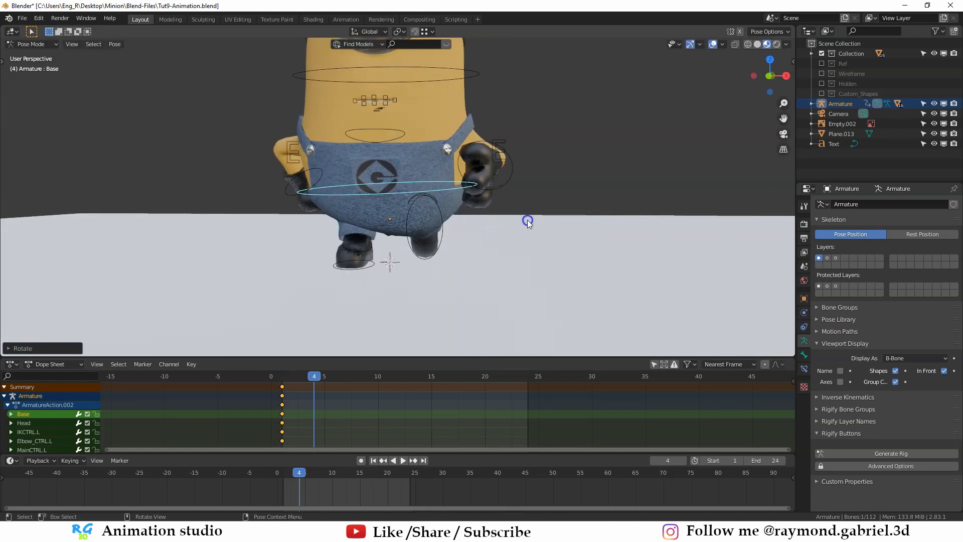
- Reposition the left hand control, IKCTRL.L, on frame 4
middle_drag(489, 216, 514, 236)
click(444, 193)
key(g)
click(486, 231)
key(g)
click(495, 242)
key(g)
click(482, 214)
- Move and rotate the right hand control, IKCTRL.R, on frame 4
click(276, 200)
middle_drag(275, 200, 251, 187)
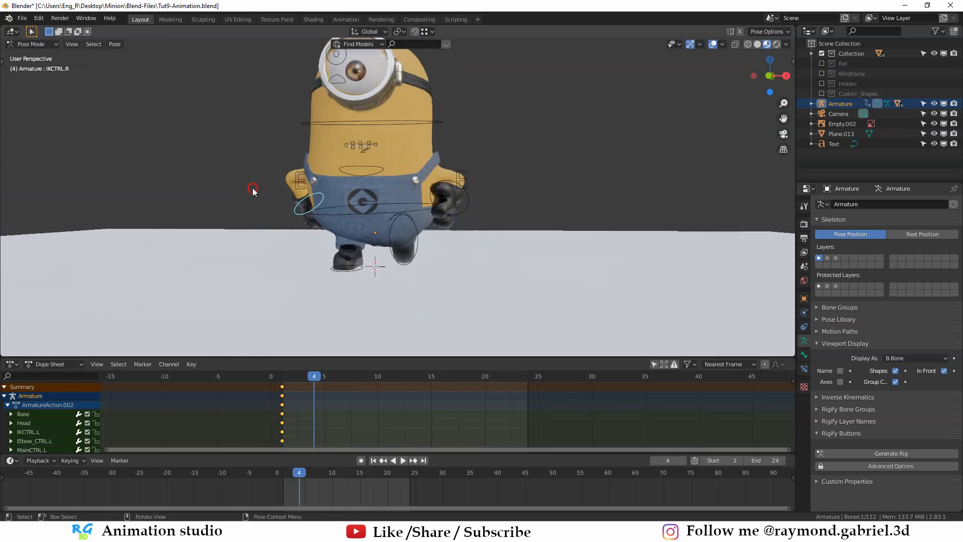
key(g)
click(324, 218)
middle_drag(323, 219, 439, 243)
key(r)
click(429, 202)
middle_drag(430, 203, 602, 148)
key(g)
click(499, 204)
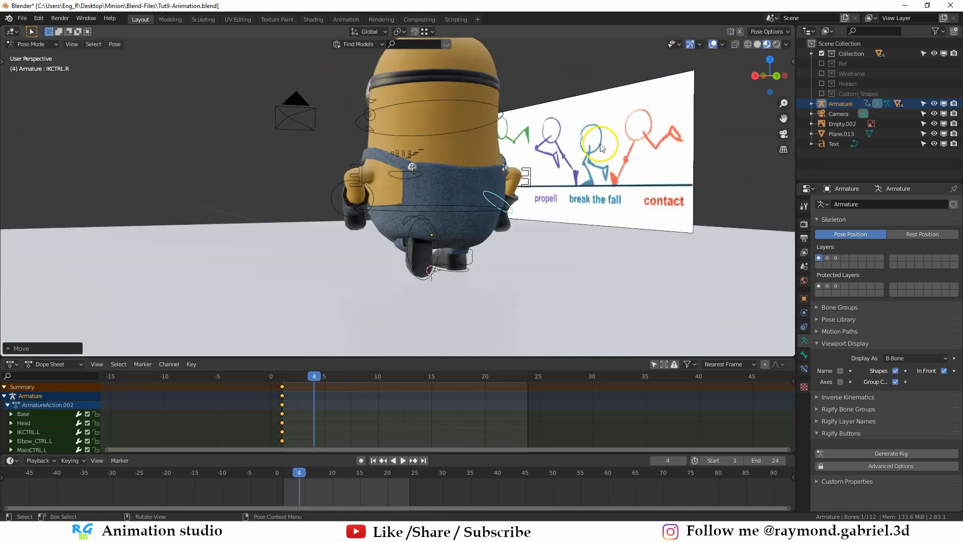
- Rotate and reposition the left hand control for the break-the-fall pose on frame 4
click(357, 214)
middle_drag(357, 215, 521, 211)
key(r)
click(422, 197)
key(g)
click(524, 205)
- Tilt the Base and Head controls sideways for the break-the-fall pose on frame 4
click(435, 216)
middle_drag(438, 215, 502, 209)
key(r)
click(504, 209)
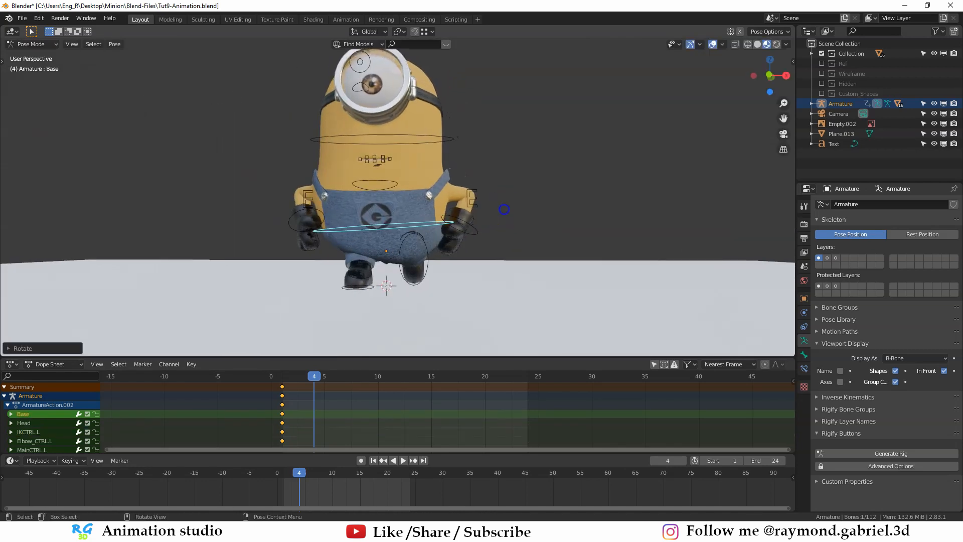
click(440, 139)
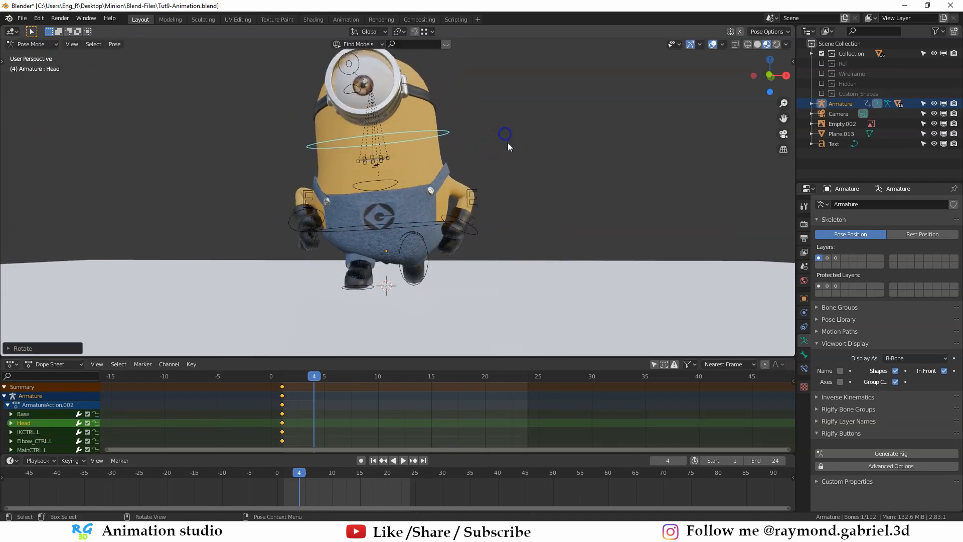
- Insert LocRotScale keyframes for all the armature's controls on frame 4
middle_drag(507, 143, 498, 171)
key(a)
key(i)
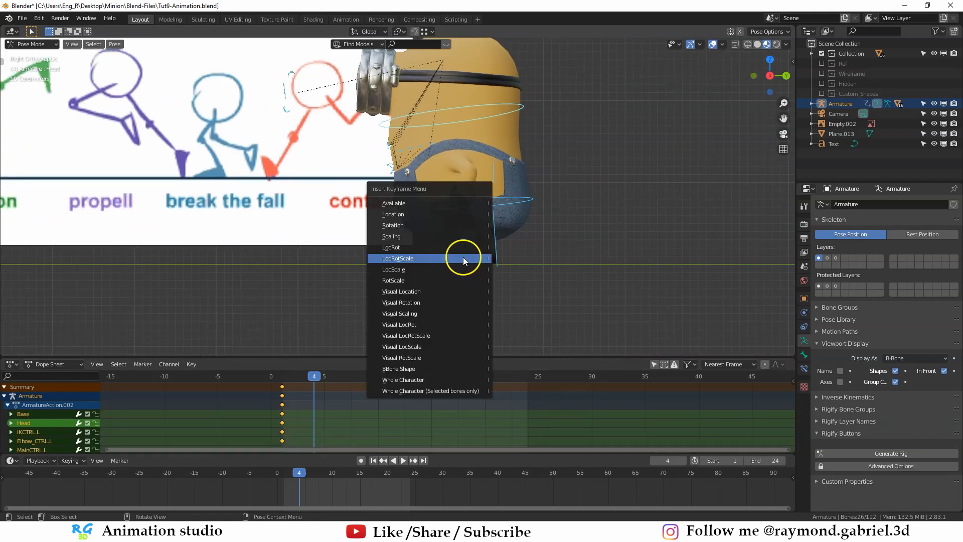
click(462, 258)
shift+middle_drag(404, 247, 396, 275)
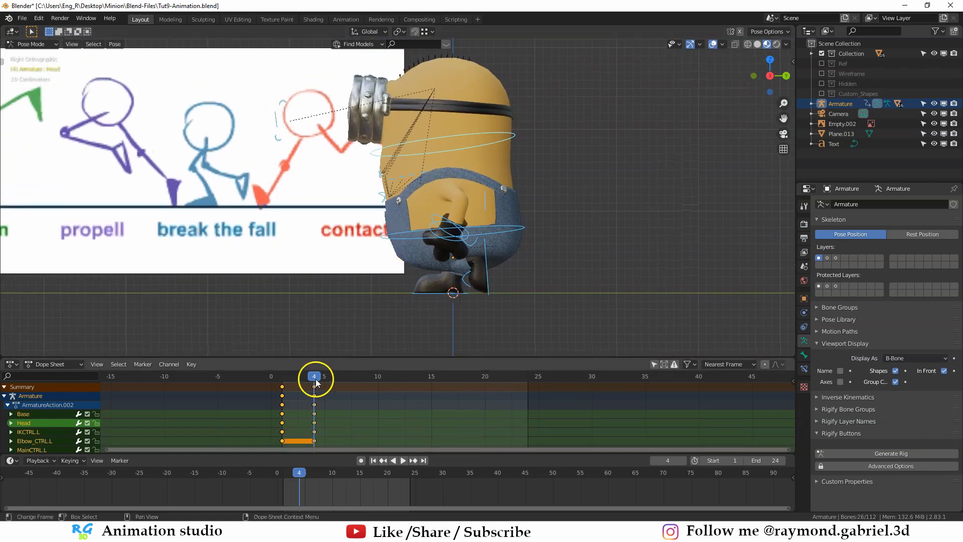
- Go to frame 7 and move the right foot control, MainCTRL.R, backward for the propell pose
drag(345, 382, 349, 383)
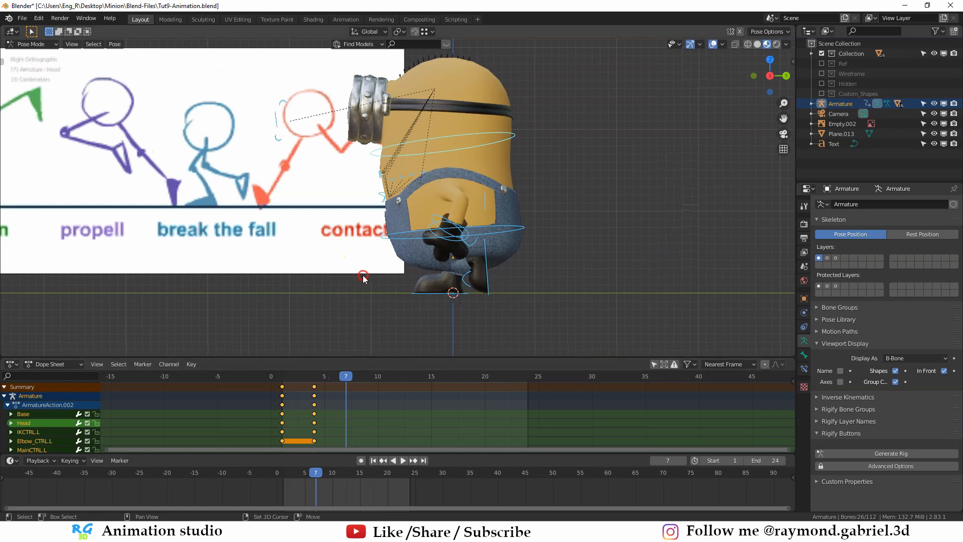
shift+middle_drag(363, 277, 375, 308)
scroll(376, 308, down, 1)
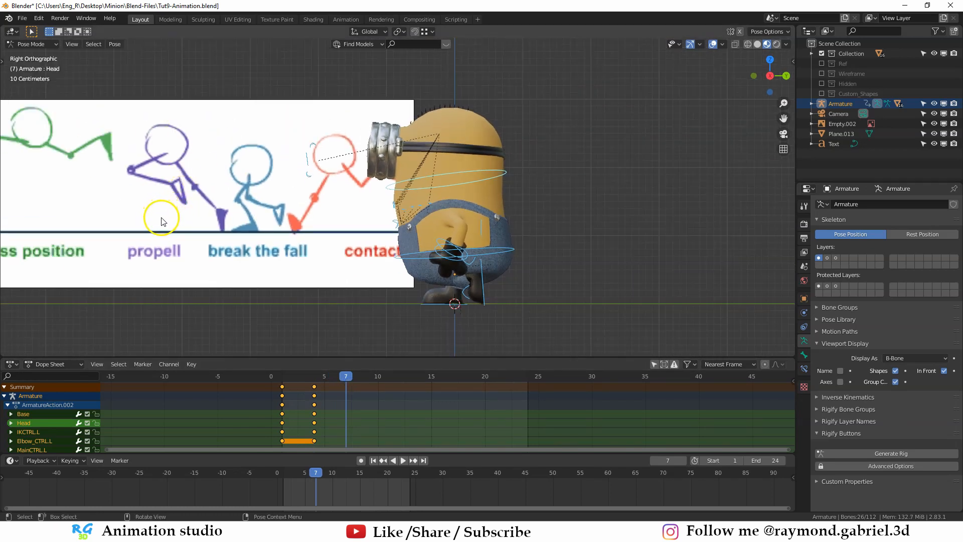
shift+middle_drag(445, 306, 420, 229)
scroll(419, 230, up, 1)
click(420, 229)
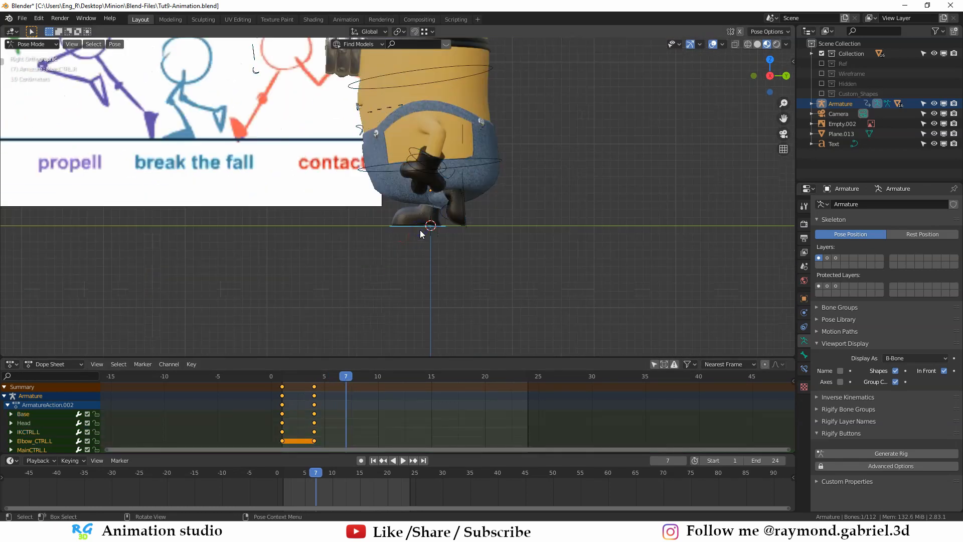
key(g)
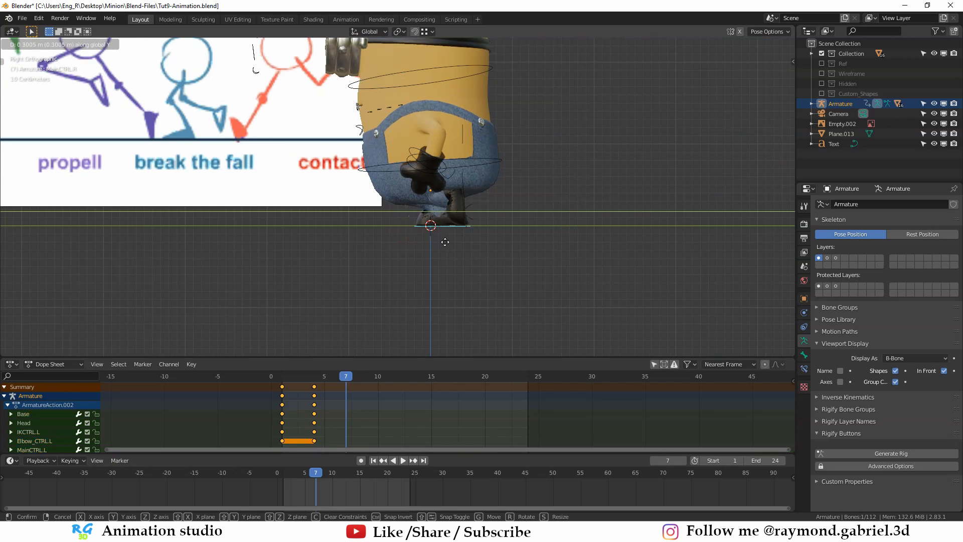
click(490, 249)
- Rotate MainCTRL.R to lift the heel and move it along Z on frame 7
key(r)
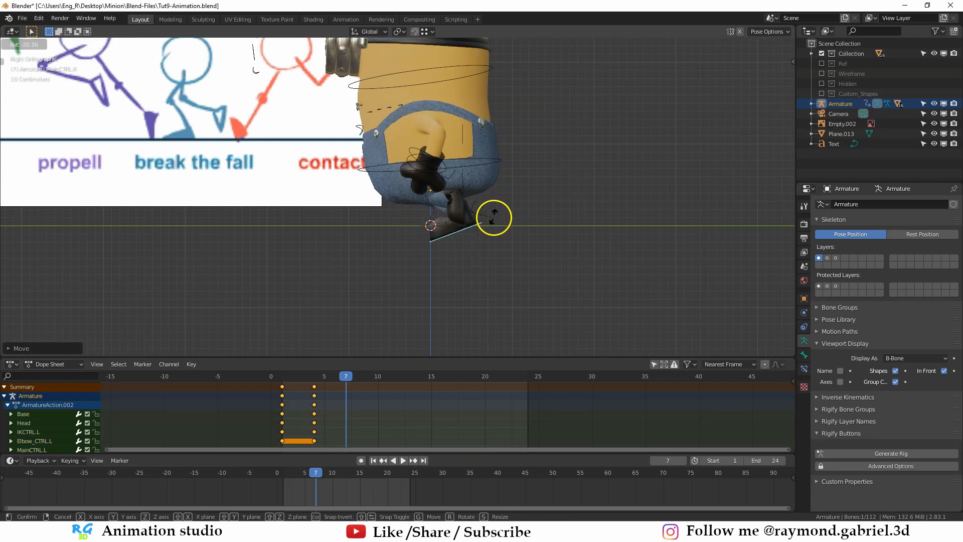
click(496, 203)
key(g)
key(z)
click(494, 177)
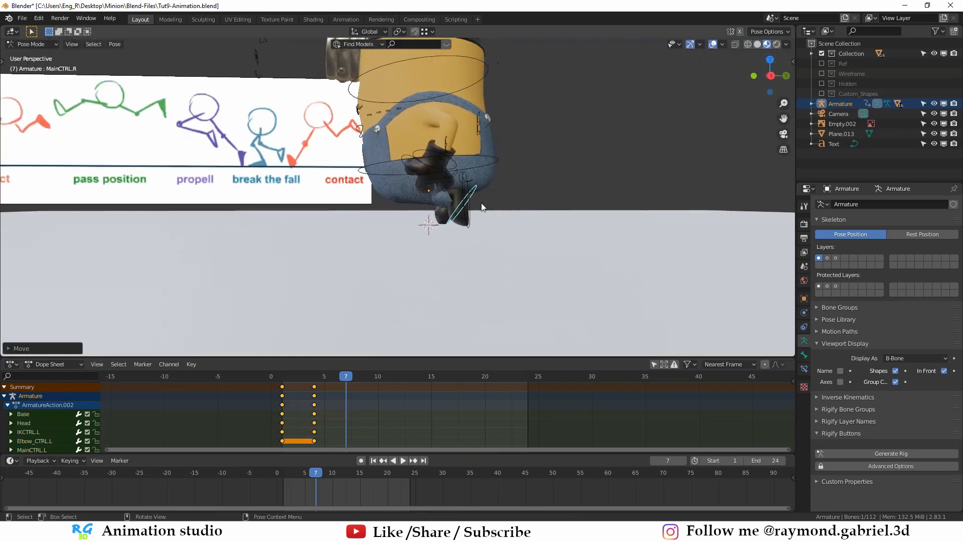
- Rotate HeelRollCTRL.R and shift MainCTRL.R along Z and Y to place the right foot on frame 7
key(r)
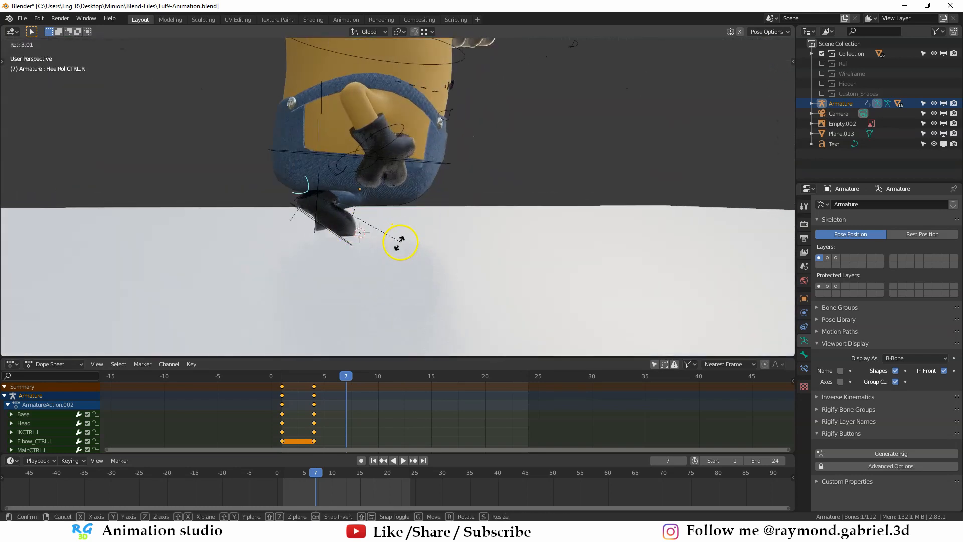
click(388, 260)
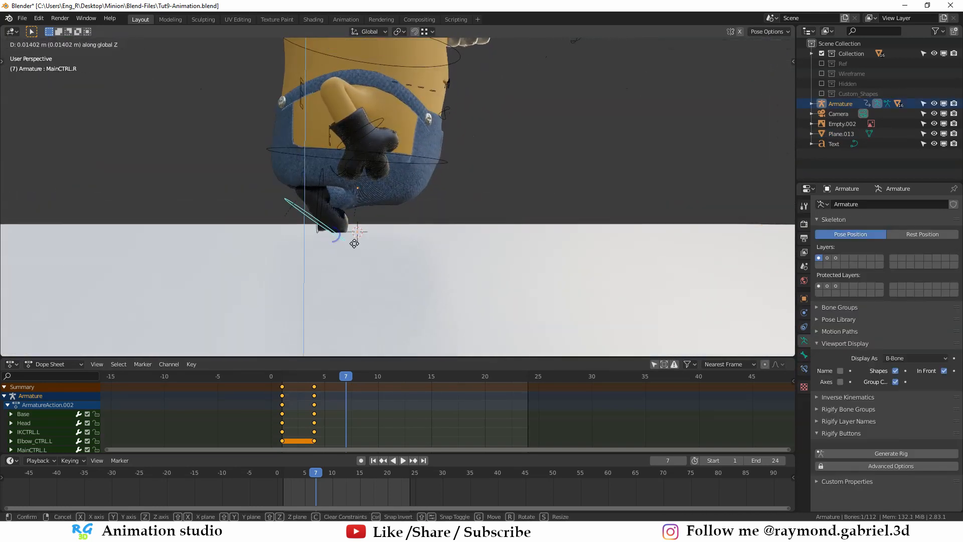
click(347, 242)
key(g)
key(y)
click(348, 244)
- Raise the Base control along Z for the propell pose on frame 7
middle_drag(350, 248, 471, 198)
click(464, 203)
key(g)
key(z)
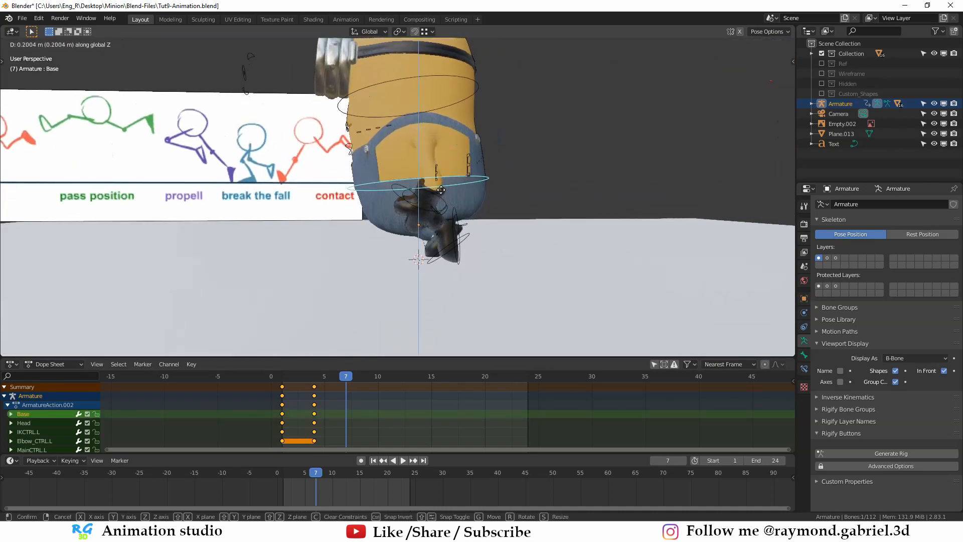
click(437, 171)
- Clear the rotation of the Base and Head controls on frame 7
mouse_move(437, 171)
middle_down()
mouse_move(468, 176)
mouse_move(472, 194)
mouse_move(457, 197)
mouse_move(442, 183)
middle_up()
key(alt+r)
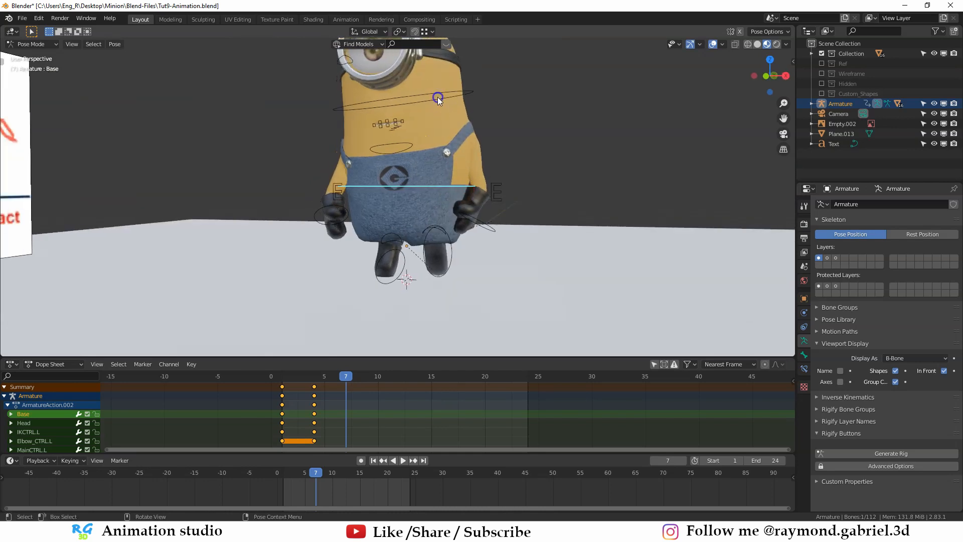
click(437, 97)
middle_drag(439, 103, 346, 163)
click(441, 186)
key(KP_3)
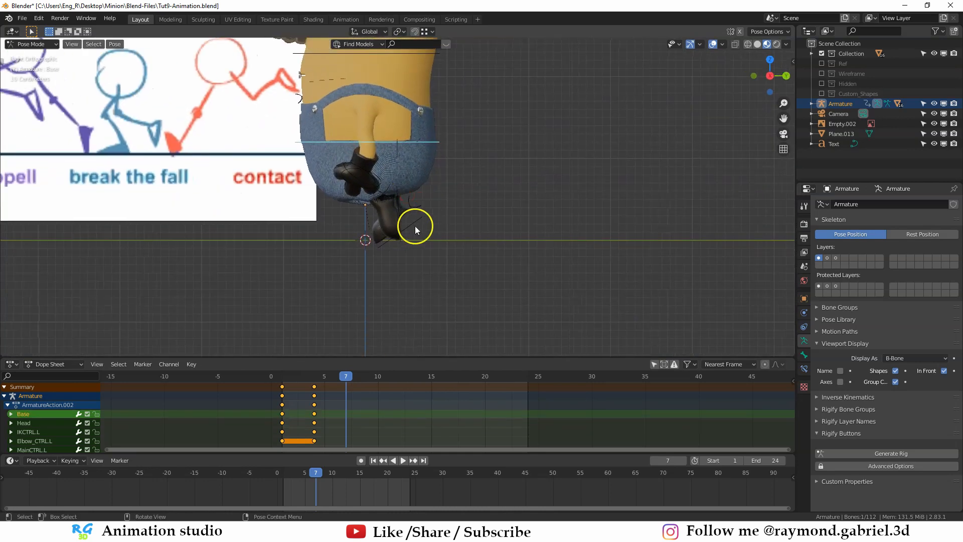
- Adjust the rotation of the right foot's controls on frame 7
click(415, 228)
key(r)
click(450, 247)
click(453, 247)
click(421, 205)
key(r)
click(436, 202)
- Adjust the right foot's height along Z so its toes meet the ground on frame 7
middle_drag(458, 212, 497, 217)
click(408, 237)
key(g)
key(z)
click(405, 237)
middle_drag(406, 237, 377, 246)
- Move and rotate the left foot control, MainCTRL.L, for the propell pose on frame 7
click(431, 218)
key(KP_3)
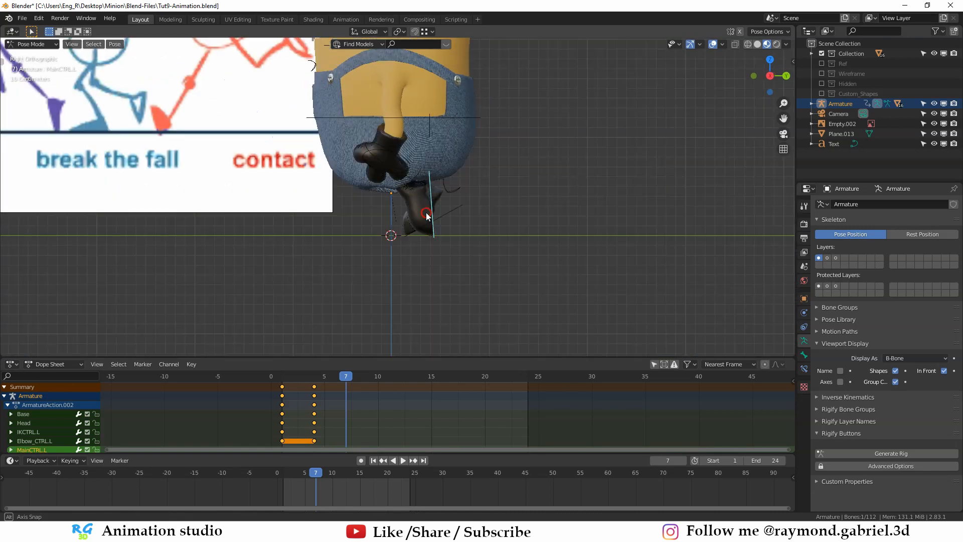
key(g)
click(450, 256)
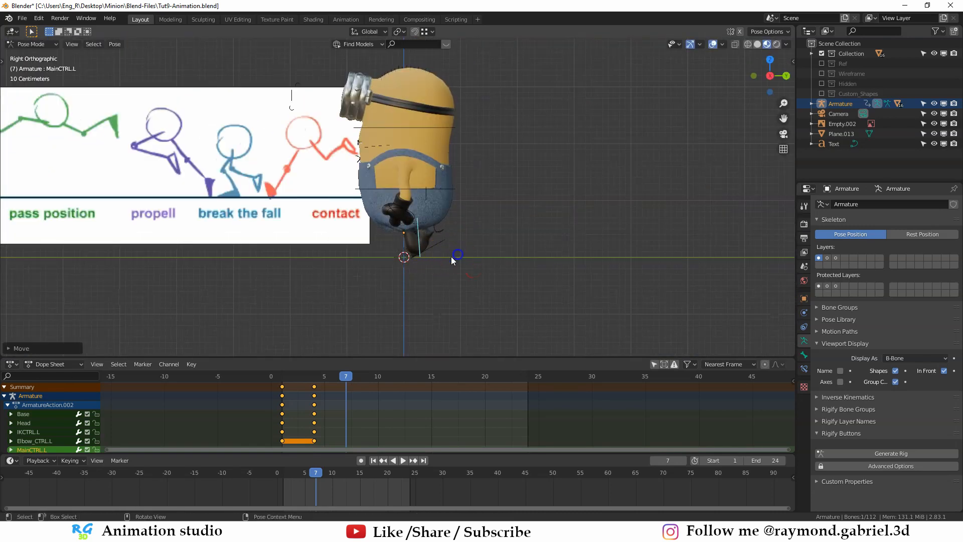
scroll(446, 257, up, 2)
key(r)
click(451, 241)
key(g)
click(483, 245)
scroll(463, 261, up, 3)
key(r)
middle_drag(464, 261, 371, 229)
click(458, 227)
- Rotate HeelRollCTRL.L, then move and rotate MainCTRL.L to set the left foot on its toes beside the right foot on frame 7
click(368, 226)
key(r)
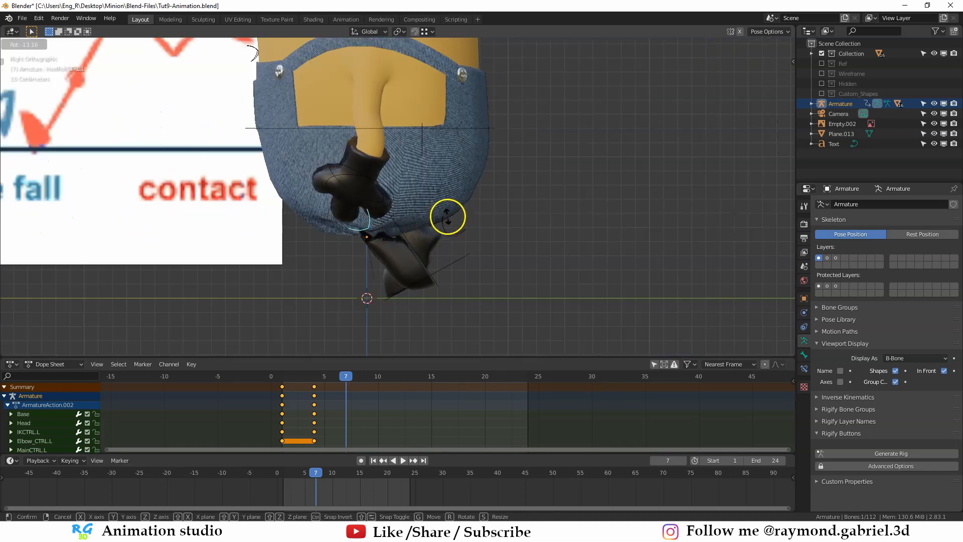
click(458, 265)
click(430, 274)
key(g)
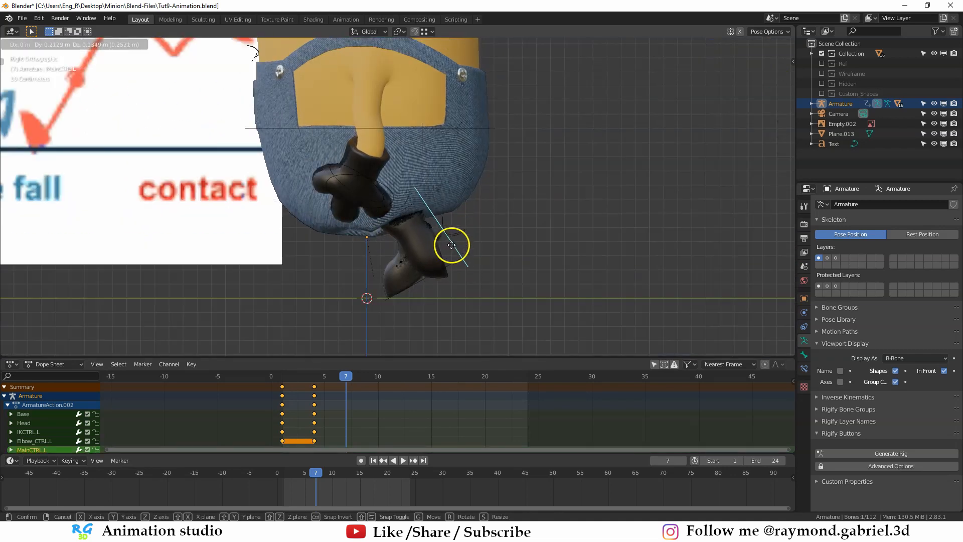
click(438, 253)
key(g)
click(437, 257)
key(r)
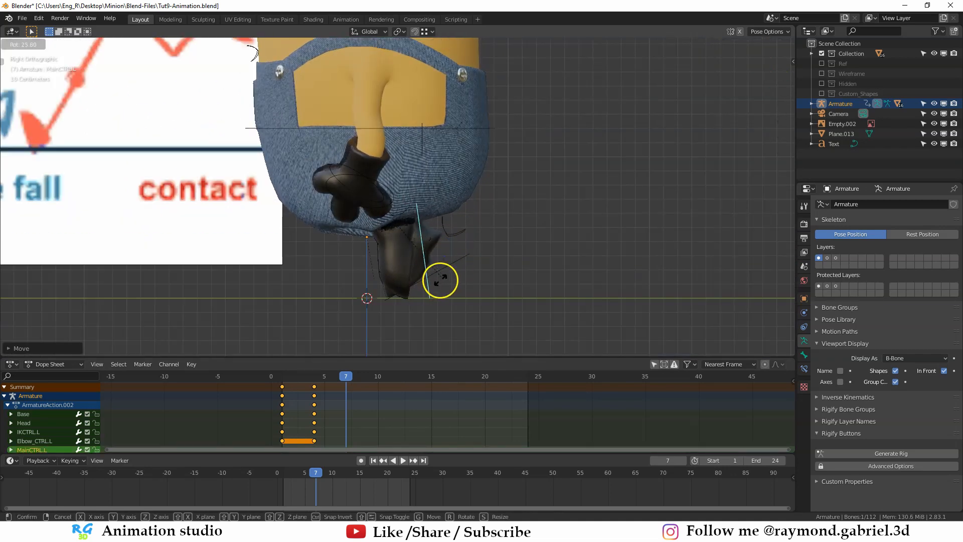
click(413, 279)
key(g)
click(428, 272)
scroll(436, 234, down, 3)
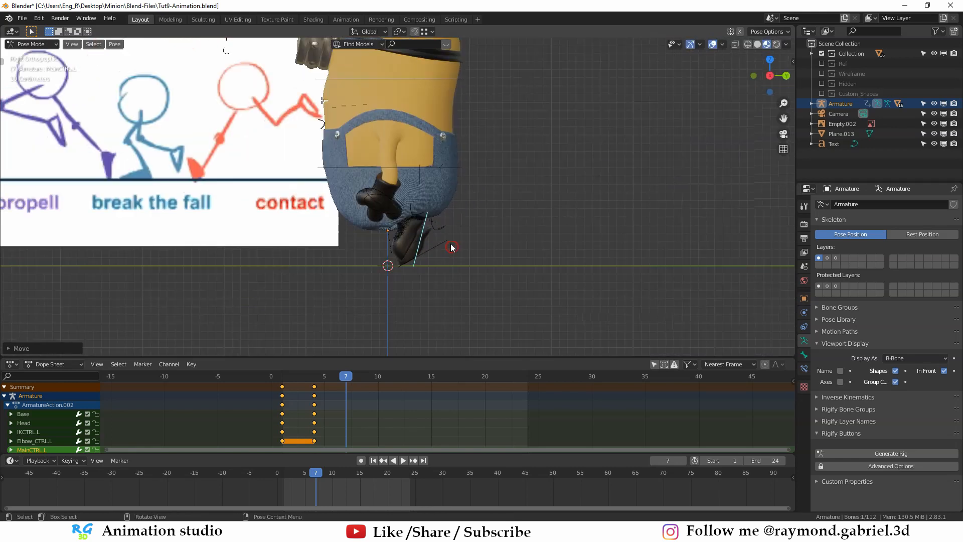
- Lower the Base control along Z and rotate it to lean the body forward on frame 7
middle_drag(460, 207, 468, 213)
click(454, 157)
key(g)
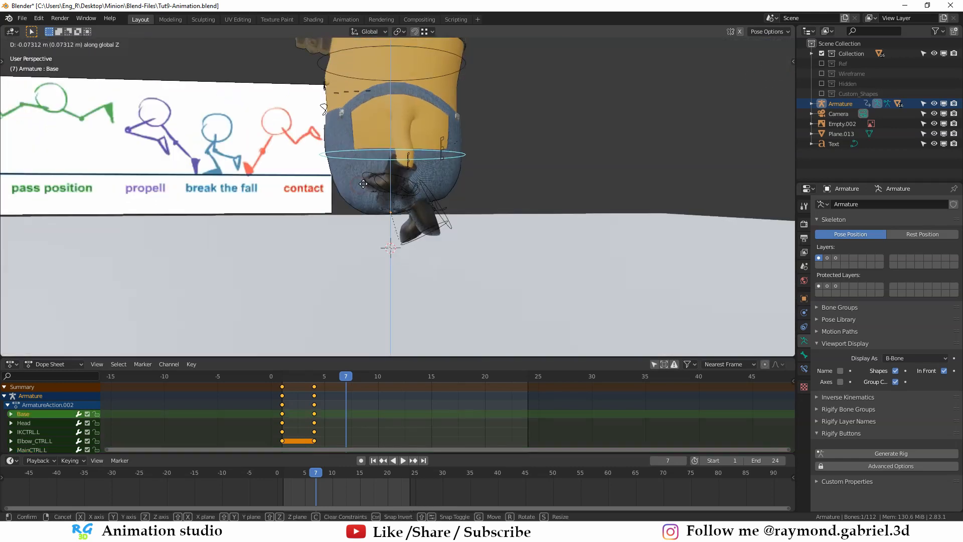
key(KP_3)
key(r)
click(443, 109)
- Move the right hand control, IKCTRL.R, along Y for the propell pose on frame 7
click(323, 220)
middle_drag(573, 227, 127, 393)
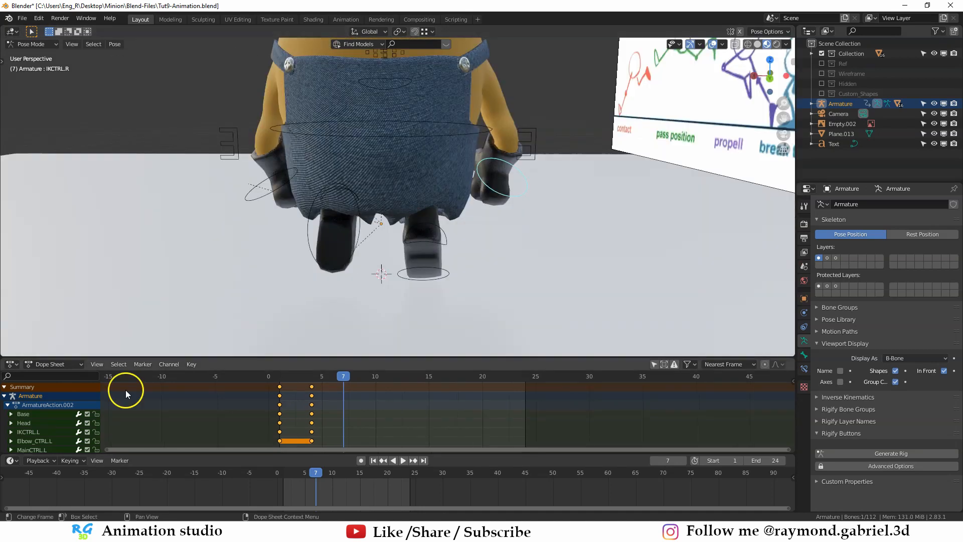
click(396, 211)
key(g)
key(y)
click(402, 198)
key(g)
key(y)
click(406, 179)
- Reposition the other arm controls, including Elbow_CTRL.R, for the propell pose on frame 7
click(443, 221)
middle_drag(443, 220, 442, 201)
key(g)
click(499, 232)
click(489, 197)
key(g)
click(333, 221)
key(g)
click(392, 238)
click(459, 187)
middle_drag(391, 238, 258, 178)
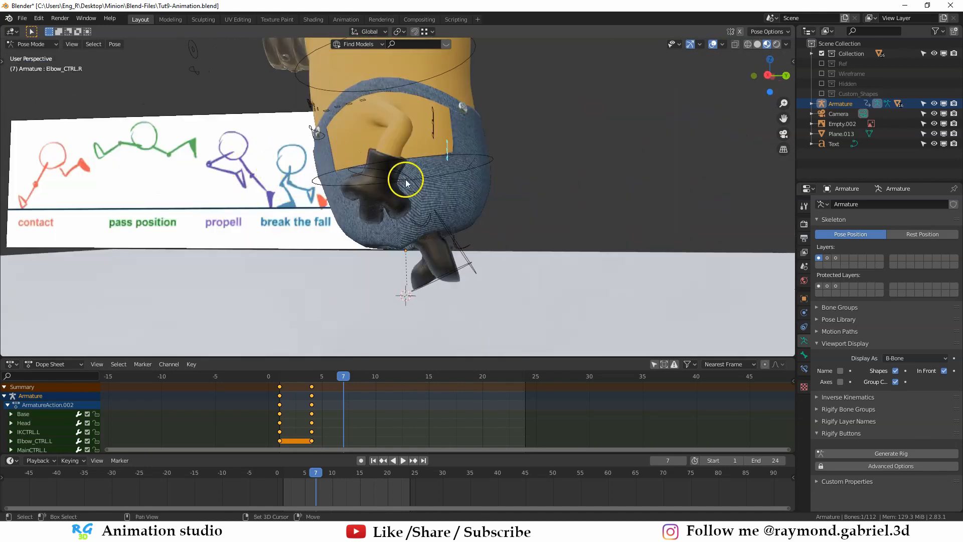
- Insert LocRotScale keyframes for all the armature's controls on frame 7
key(a)
middle_drag(406, 183, 446, 190)
key(i)
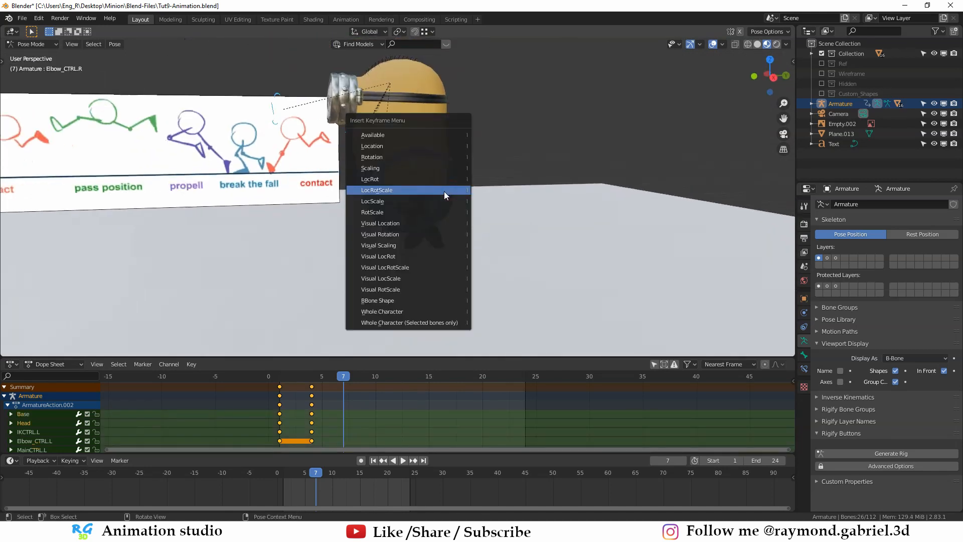
click(444, 191)
middle_drag(420, 227, 214, 153)
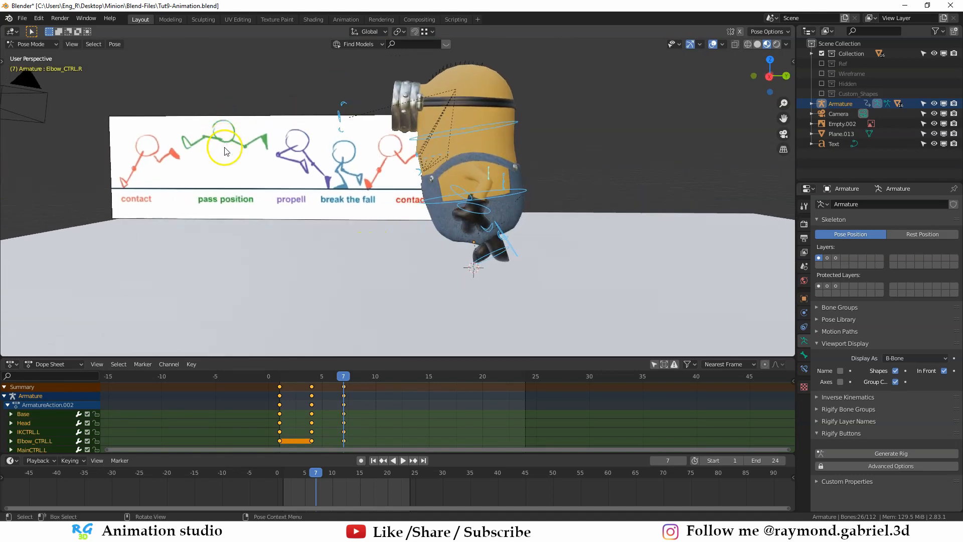
- Go to frame 13 and show the second armature layer along with the control layer
click(343, 377)
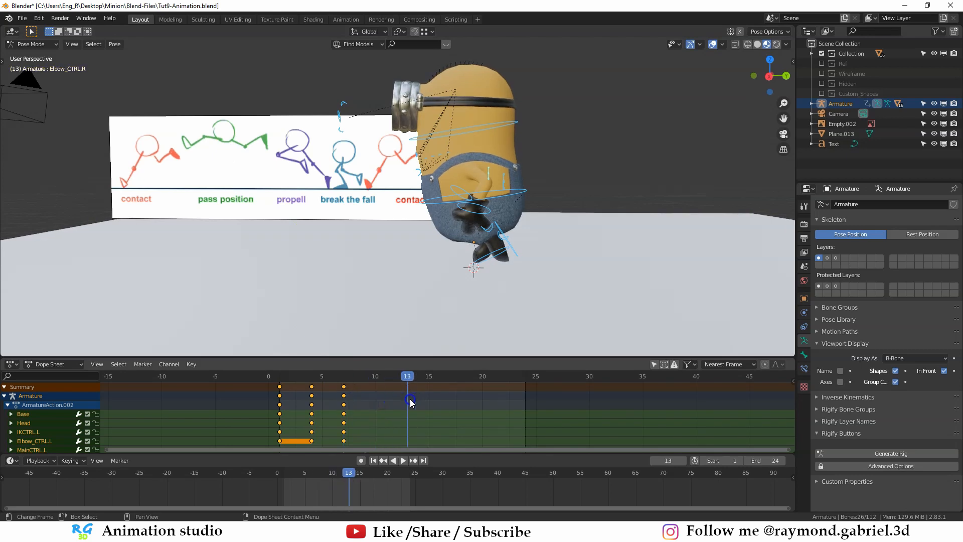
scroll(491, 265, up, 1)
shift+middle_drag(490, 264, 454, 254)
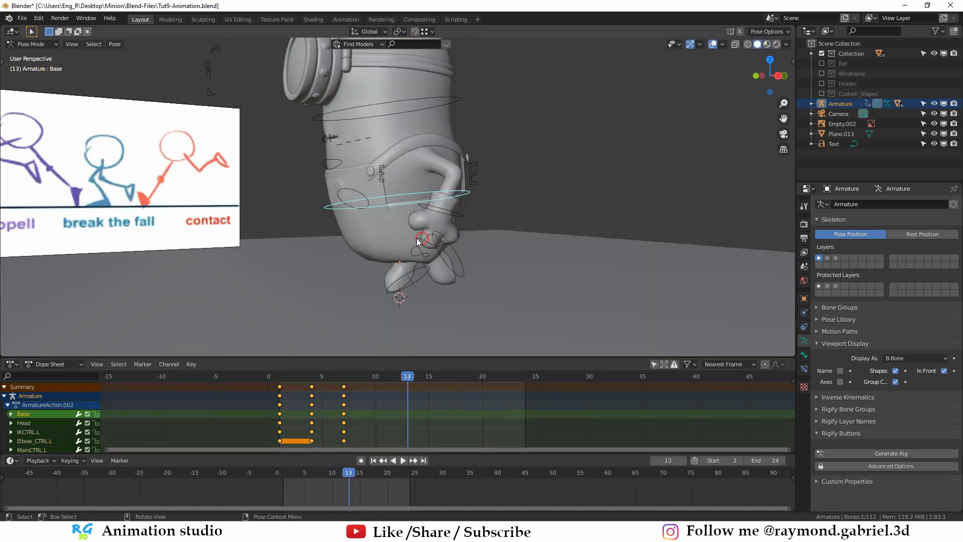
mouse_move(420, 238)
middle_down()
mouse_move(445, 250)
mouse_move(415, 246)
middle_up()
shift+click(829, 258)
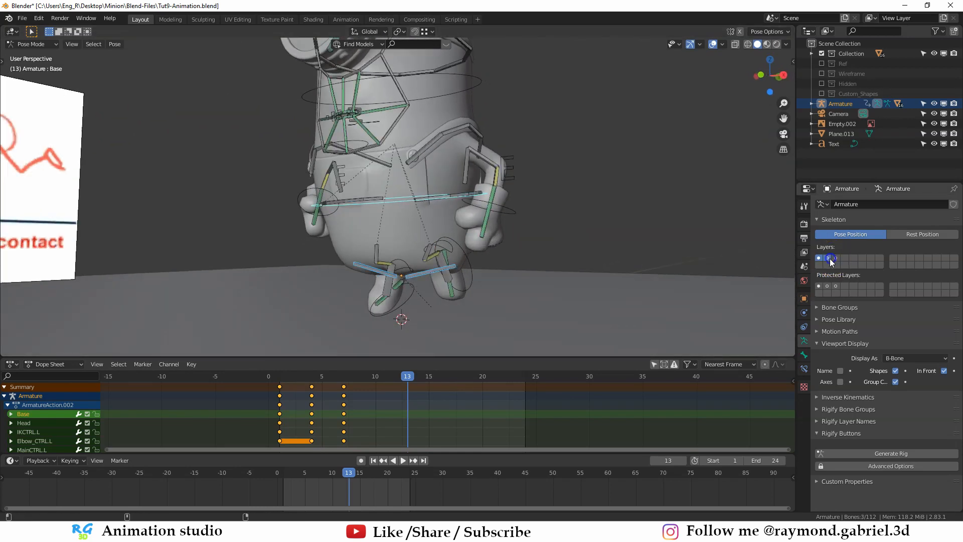
mouse_move(397, 239)
middle_down()
mouse_move(414, 253)
mouse_move(458, 260)
middle_up()
- Parent the two hip bones to the Base bone in Edit Mode and return to Pose Mode
key(Tab)
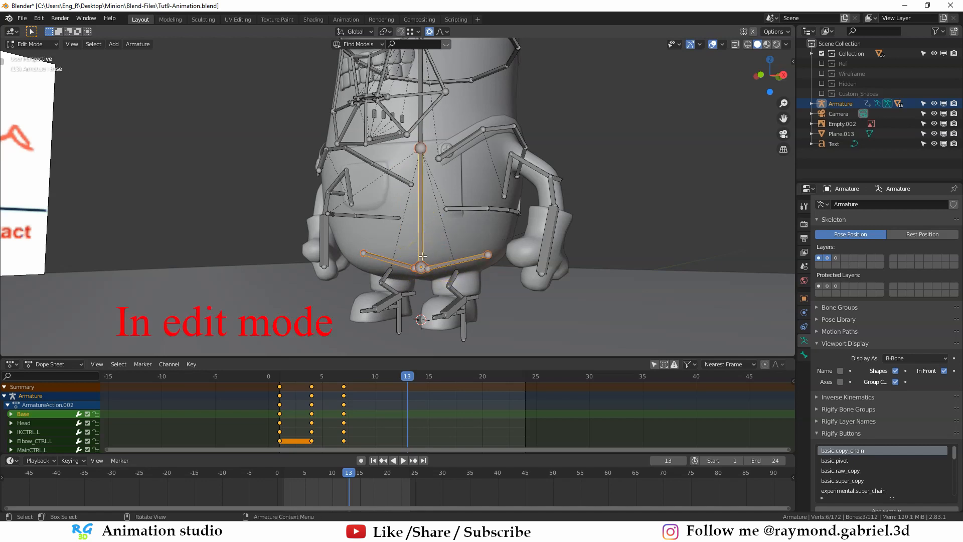
click(423, 256)
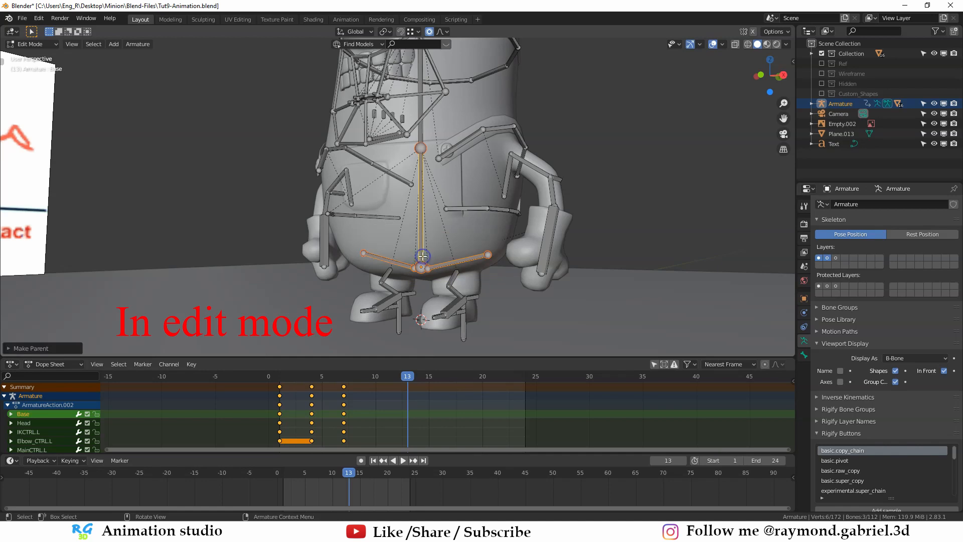
middle_drag(454, 248, 428, 229)
scroll(445, 225, up, 1)
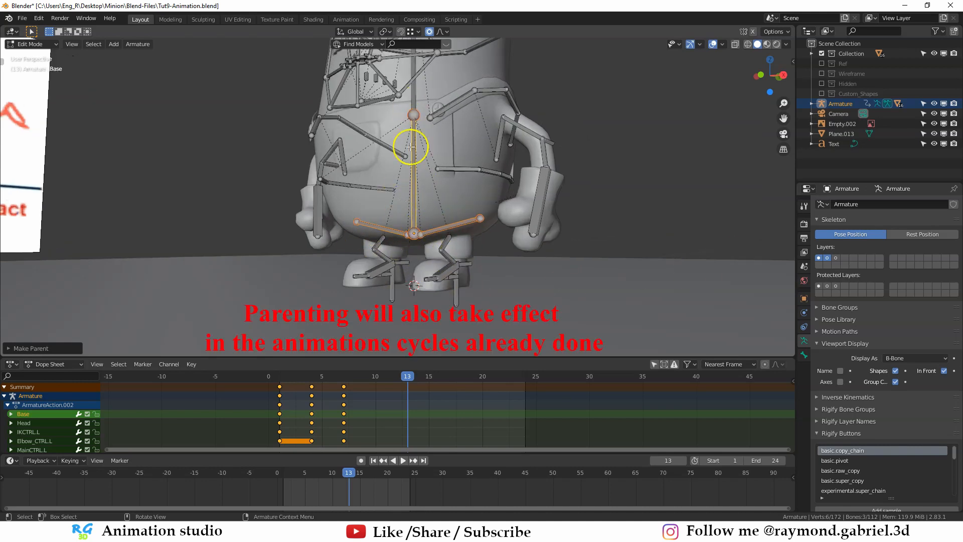
key(Tab)
- Select the left foot control, MainCTRL.L, and display only the first armature layer again
click(417, 288)
middle_drag(493, 218, 474, 220)
click(481, 221)
scroll(474, 219, down, 3)
scroll(558, 220, up, 4)
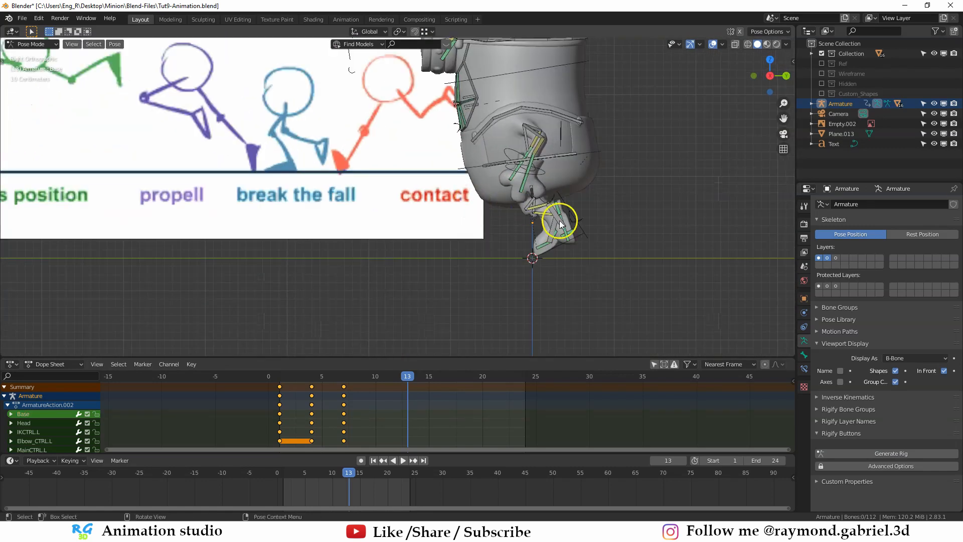
click(565, 213)
click(819, 257)
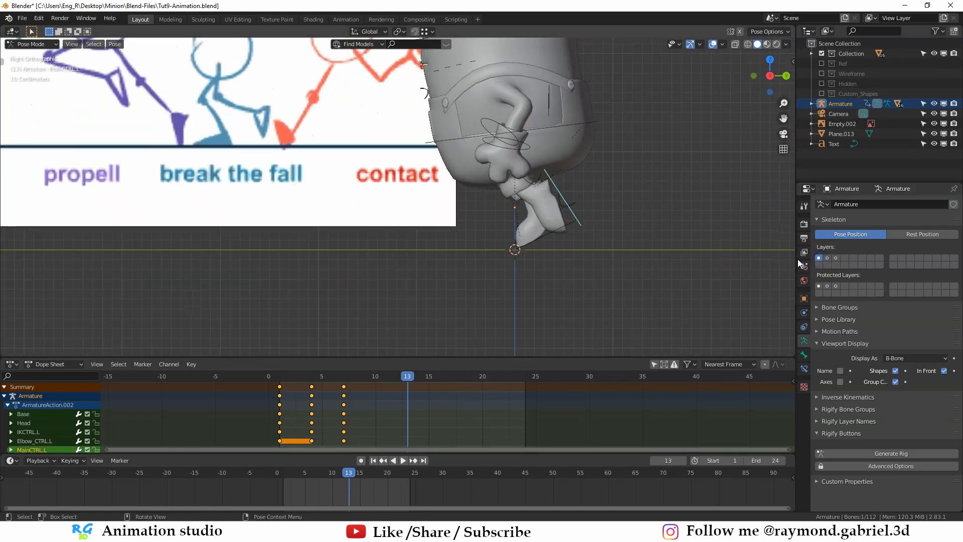
- Move the left foot control, MainCTRL.L, forward and up and rotate it for the pass position on frame 13
shift+middle_drag(586, 191, 570, 212)
scroll(570, 212, down, 2)
key(g)
click(520, 244)
key(r)
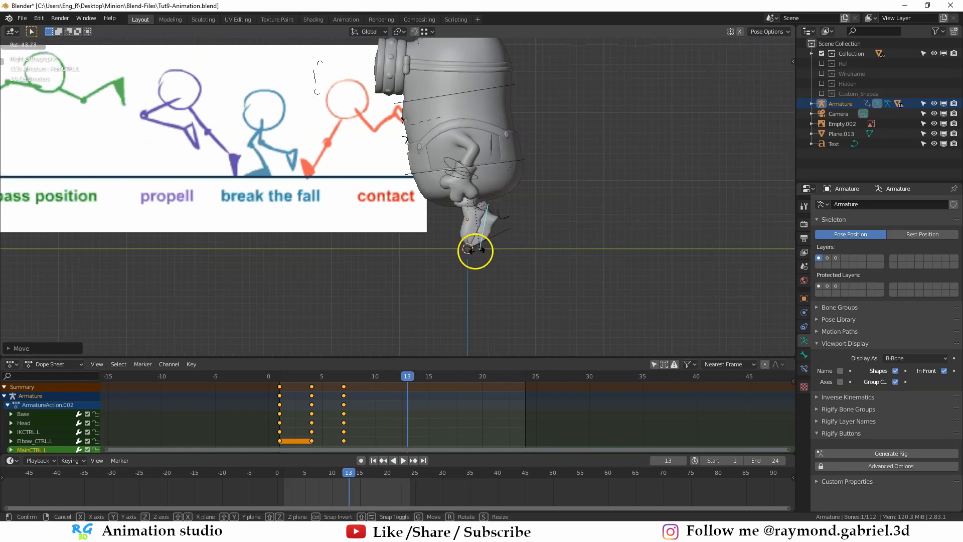
click(462, 249)
key(g)
click(436, 250)
key(r)
click(447, 257)
key(g)
click(440, 269)
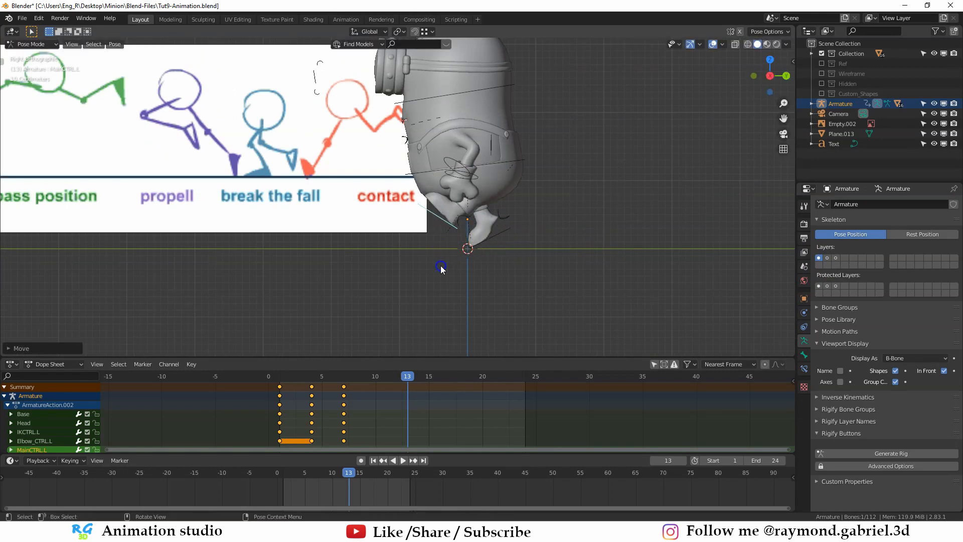
- Move the right foot control, MainCTRL.R, up behind the body and rotate it for the pass position on frame 13
key(g)
click(454, 246)
scroll(491, 236, down, 1)
scroll(501, 246, up, 1)
key(r)
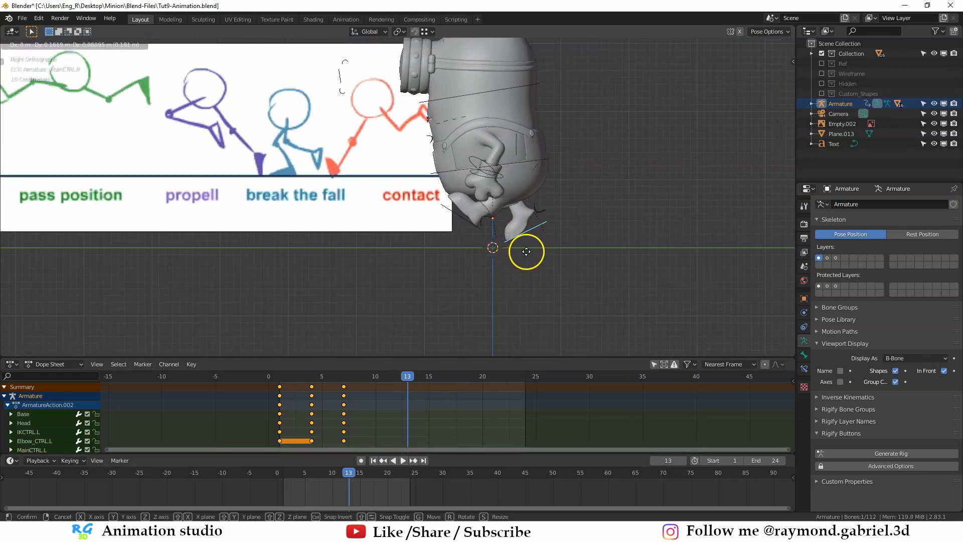
click(573, 216)
middle_drag(573, 215, 365, 202)
key(r)
click(378, 208)
click(312, 197)
key(r)
click(382, 249)
key(g)
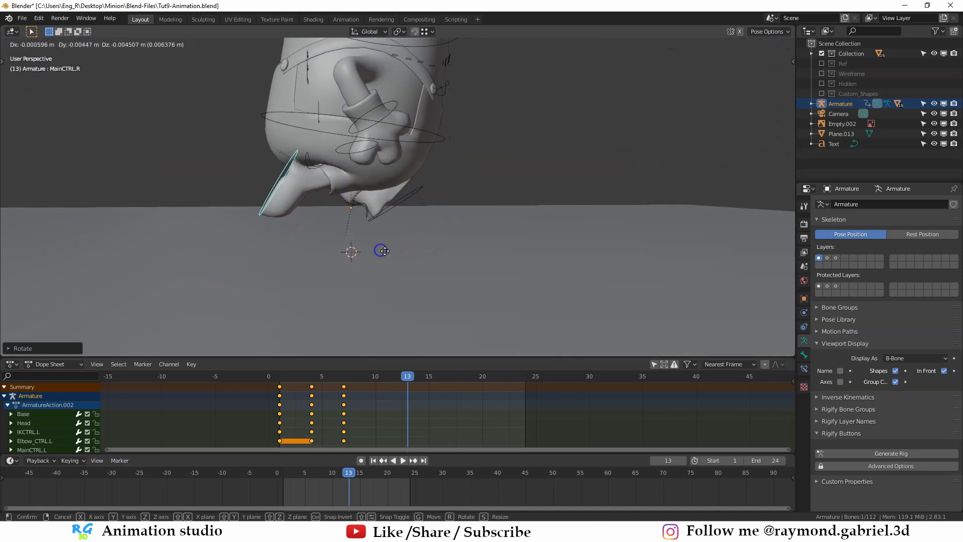
click(371, 236)
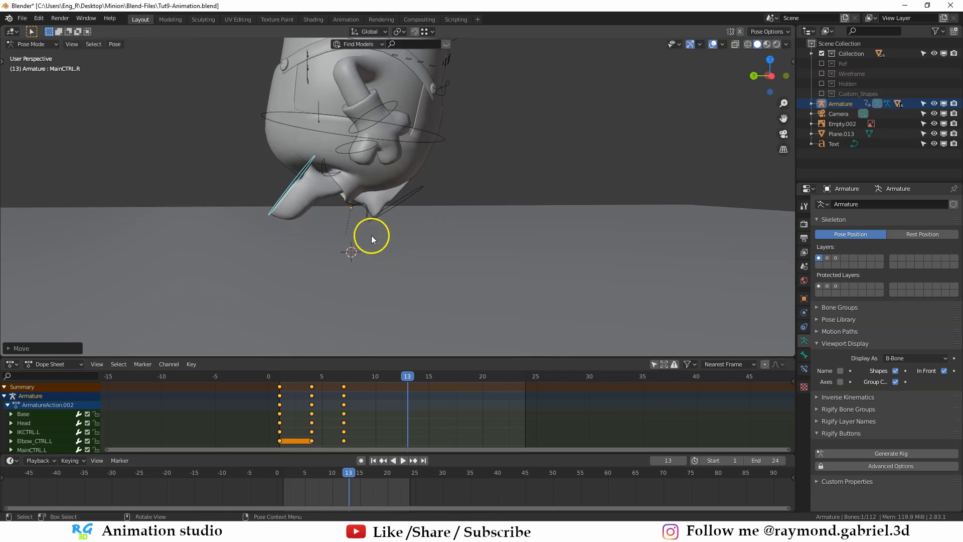
- Reposition the hand controls for the pass position on frame 13, moving and rotating the right one, IKCTRL.R
middle_drag(371, 236, 414, 250)
click(459, 186)
key(g)
click(508, 250)
click(246, 214)
key(g)
click(372, 254)
key(r)
click(260, 273)
middle_drag(260, 273, 359, 206)
key(g)
click(374, 283)
key(r)
click(335, 259)
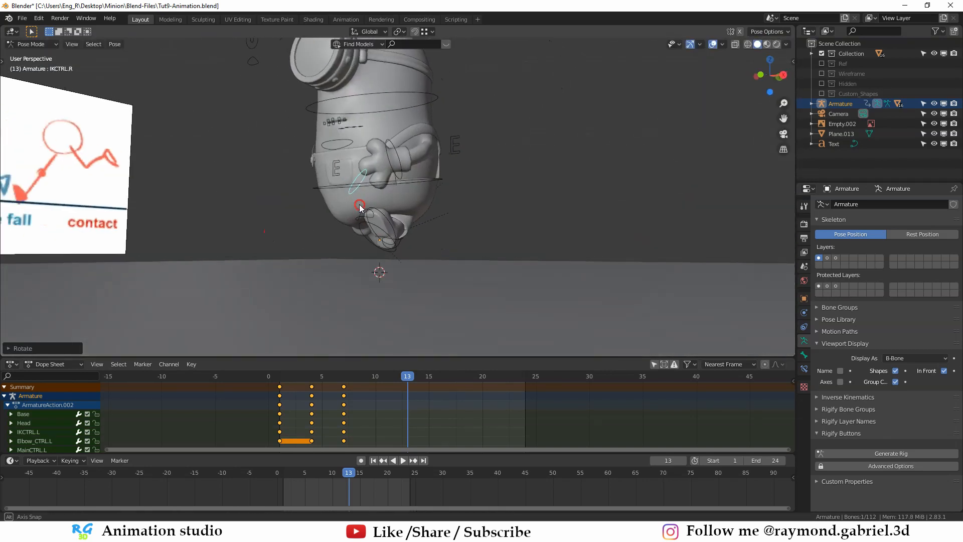
- Select both hand controls, both foot controls and the Base control together and raise them along Z
shift+click(401, 178)
shift+click(369, 229)
middle_drag(401, 179, 425, 218)
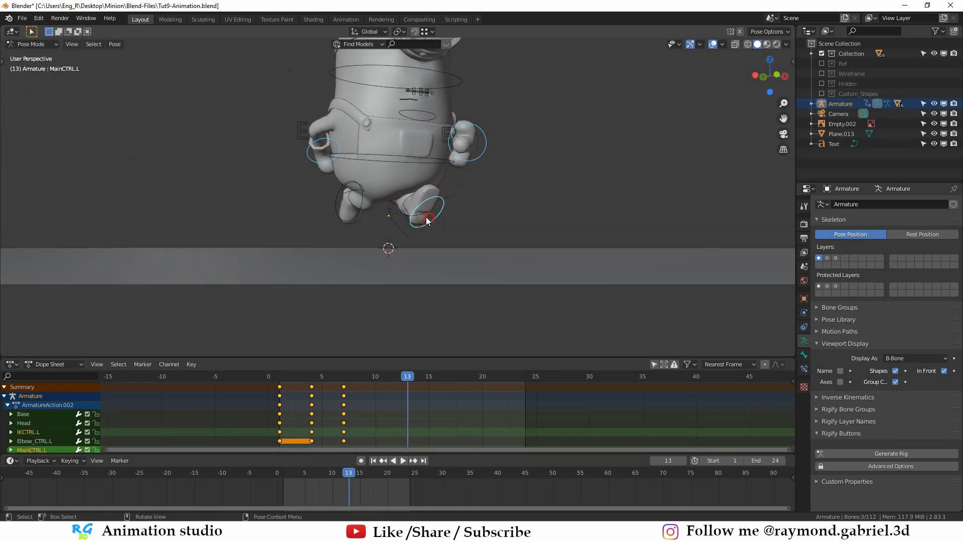
shift+click(362, 213)
middle_drag(362, 214, 393, 216)
shift+click(410, 155)
middle_drag(410, 155, 458, 251)
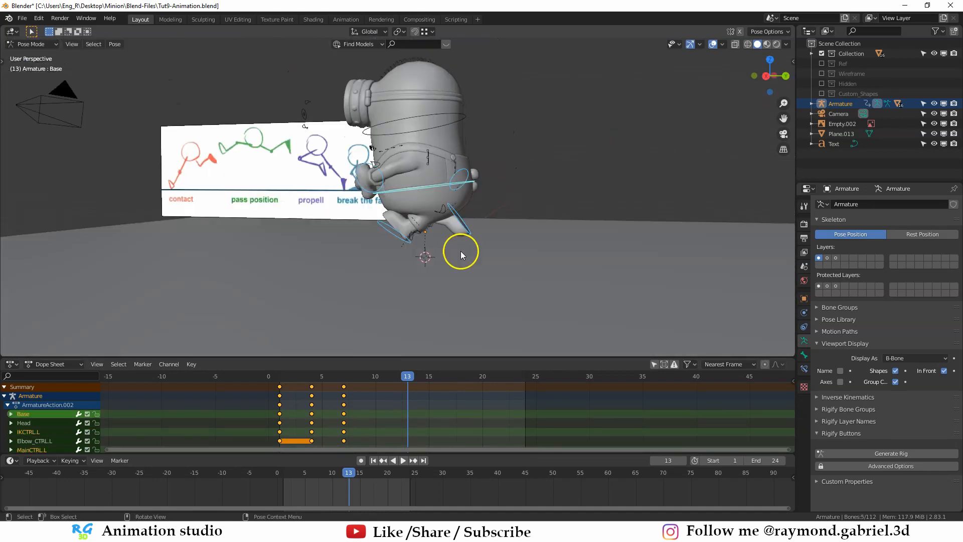
key(g)
key(z)
click(455, 218)
- Insert keyframes for all the armature's controls on frame 13 and review the motion from the start
middle_drag(455, 218, 415, 264)
key(a)
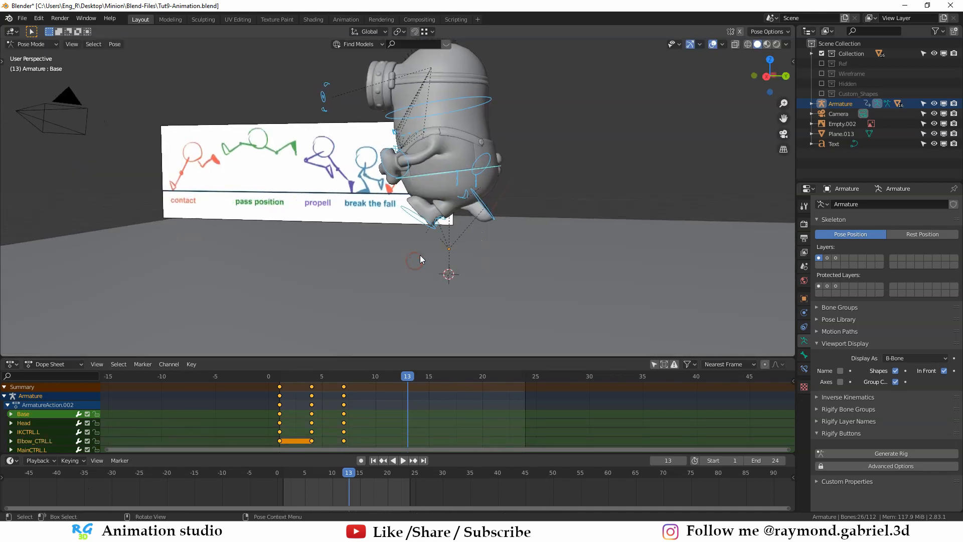
key(i)
click(383, 252)
key(space)
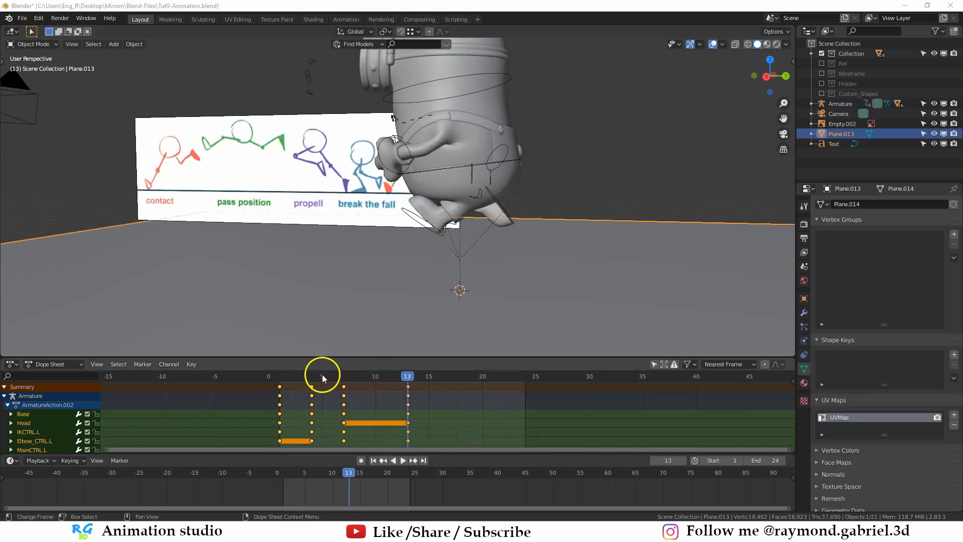
drag(320, 377, 407, 379)
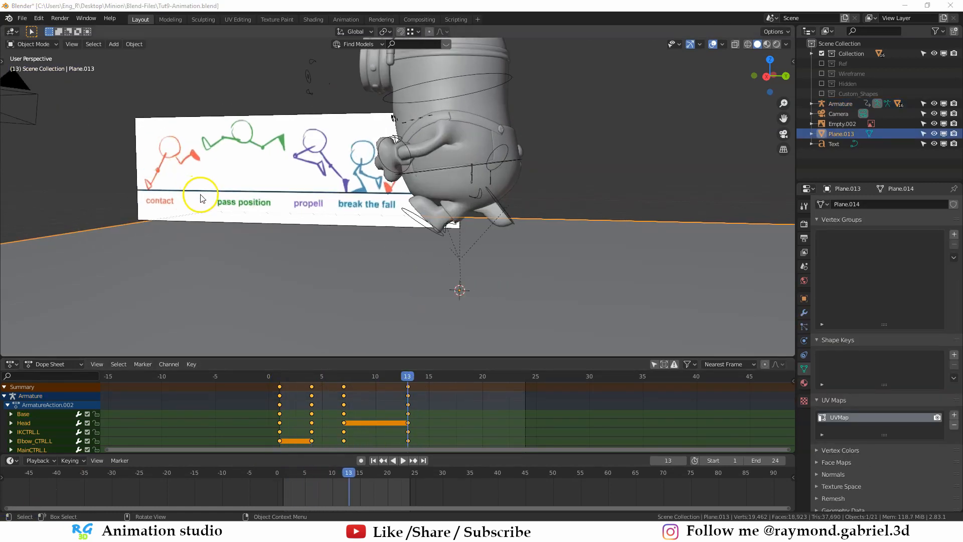
- Copy the contact pose keyframes from frame 1 and paste them at frame 25 with all bones selected in Pose Mode
middle_drag(200, 199, 309, 190)
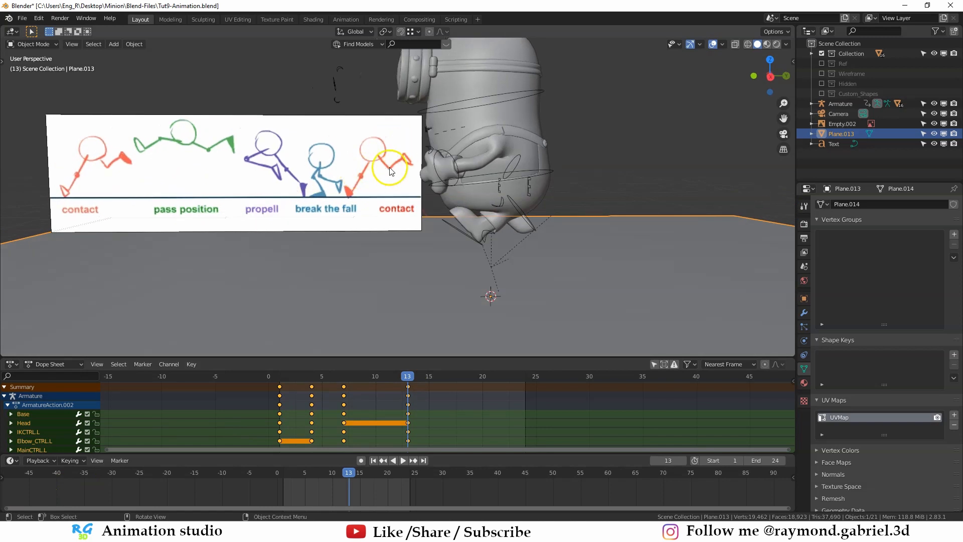
click(279, 395)
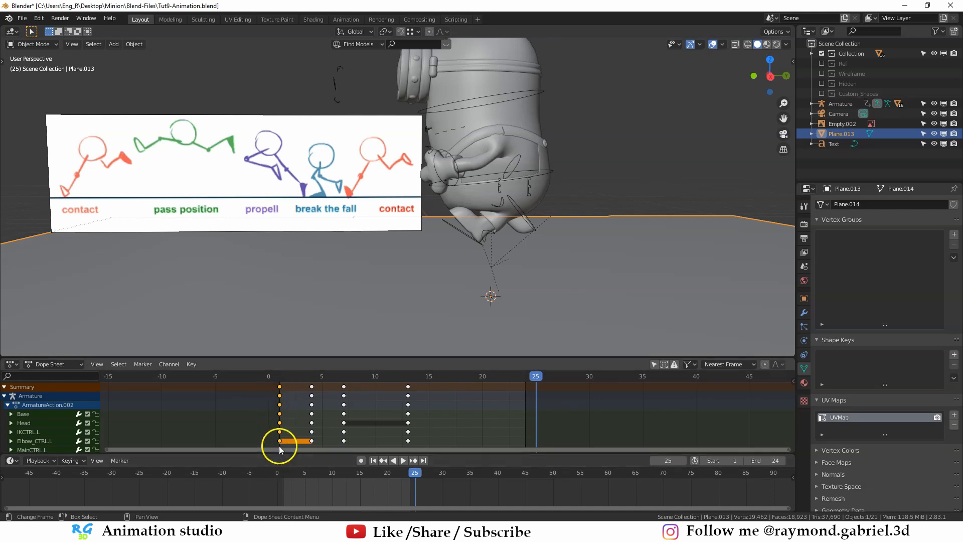
scroll(285, 442, up, 1)
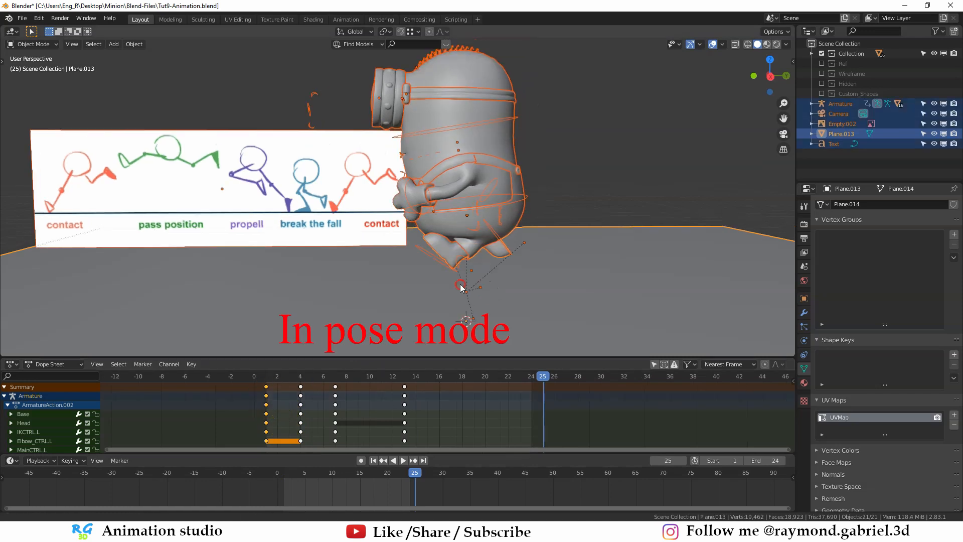
click(440, 273)
key(ctrl+Tab)
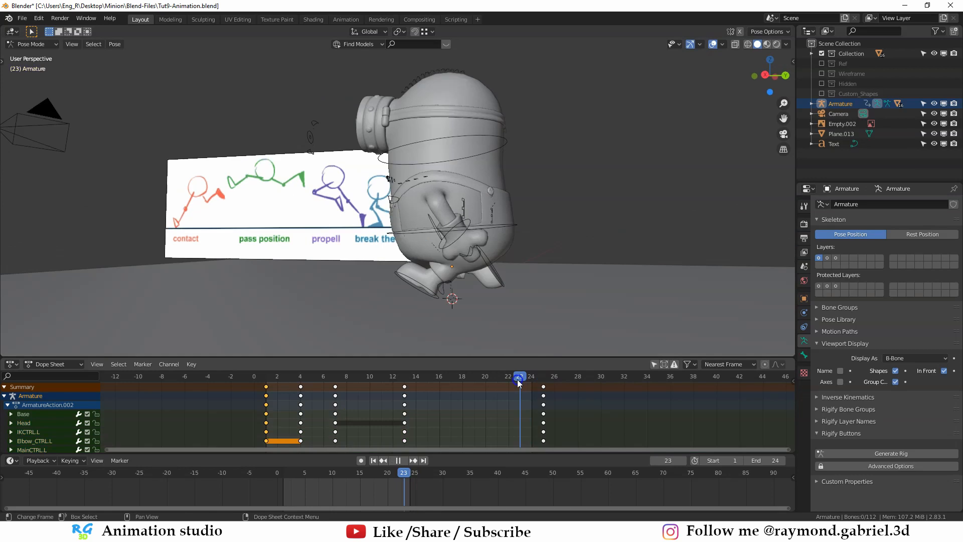
- Play the animation from frame 0 and examine the leap cycle from several angles
drag(517, 379, 254, 384)
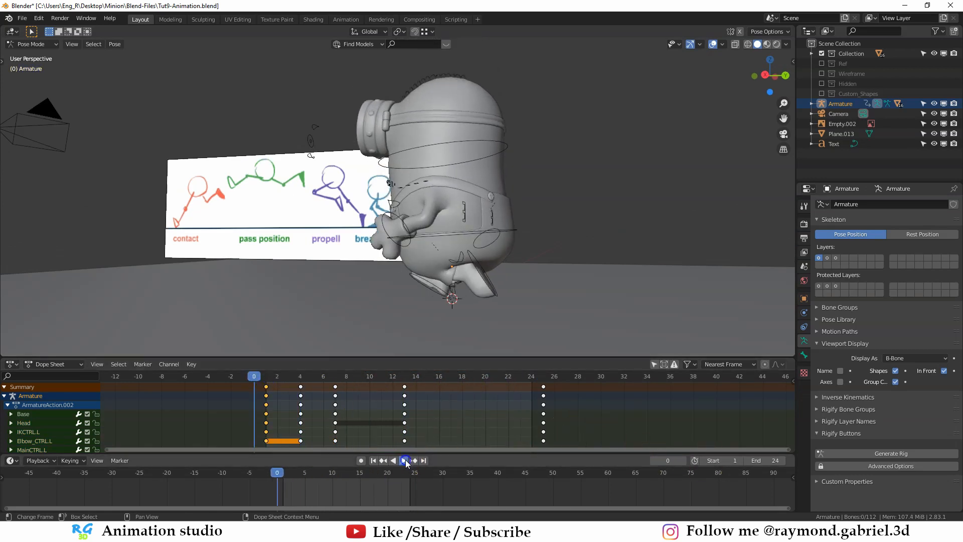
click(405, 461)
middle_drag(282, 351, 285, 194)
middle_drag(361, 250, 426, 285)
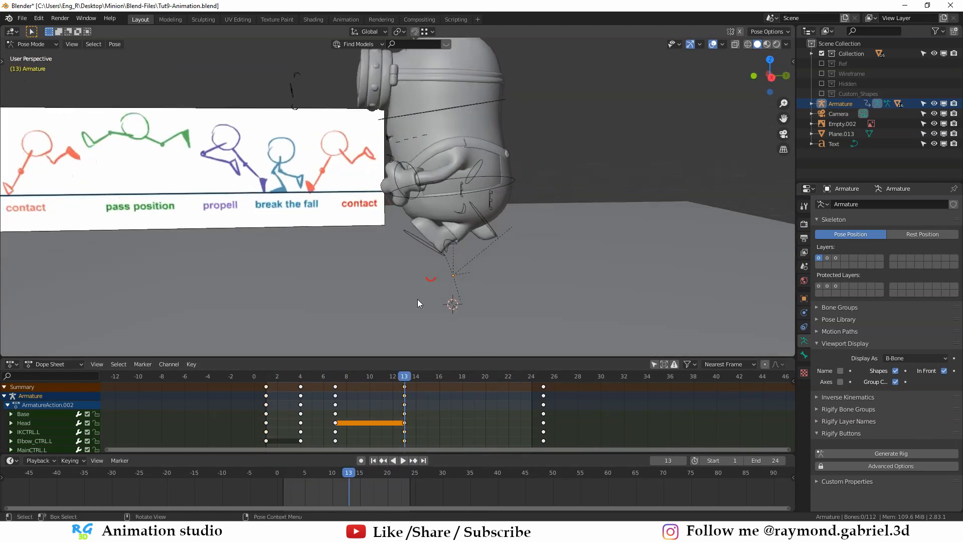
- Duplicate the pass position keyframes from frame 13 to frame 19
click(403, 386)
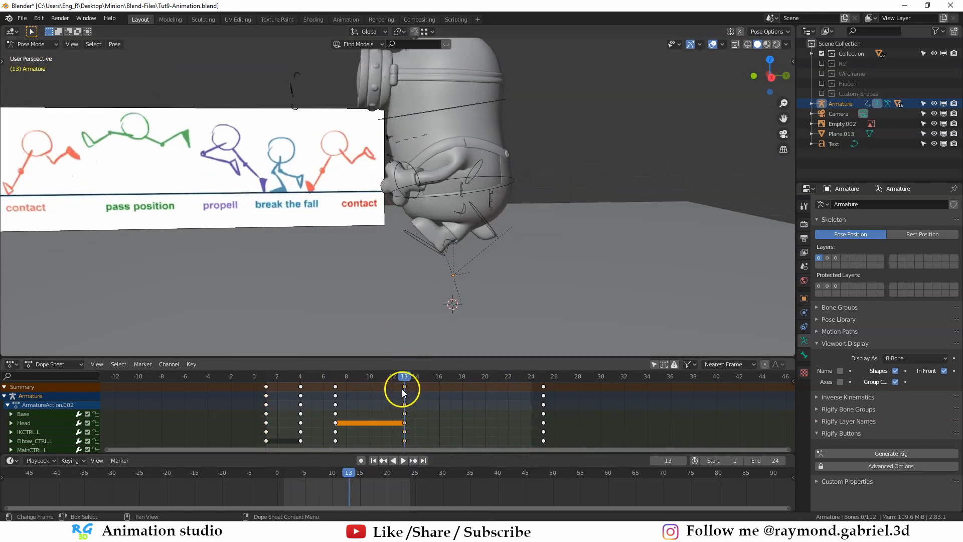
middle_drag(435, 324, 423, 312)
click(406, 393)
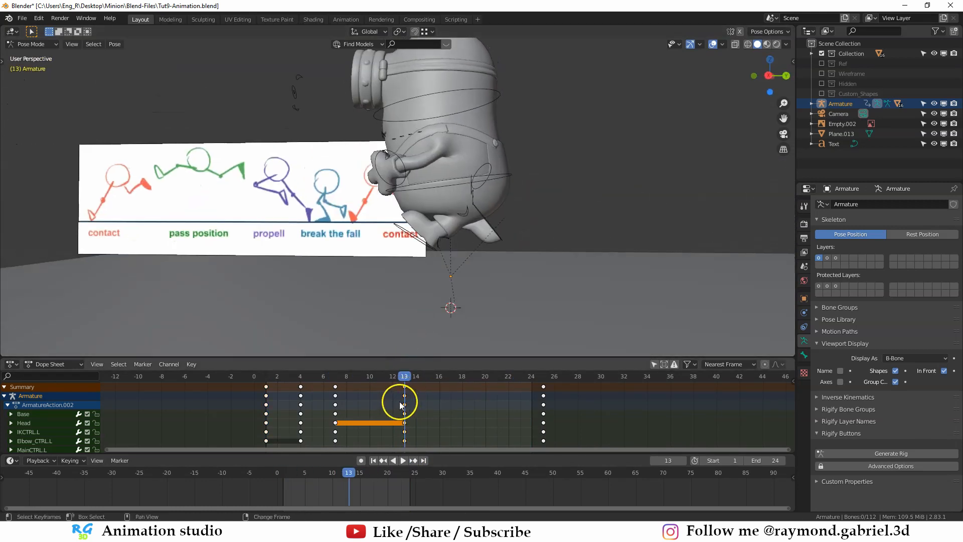
drag(401, 405, 496, 409)
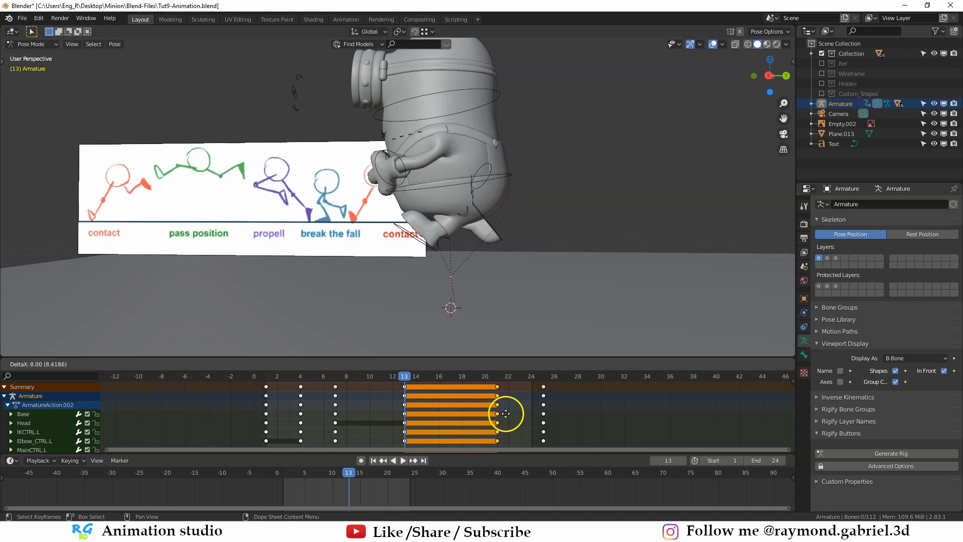
click(483, 415)
scroll(483, 416, up, 1)
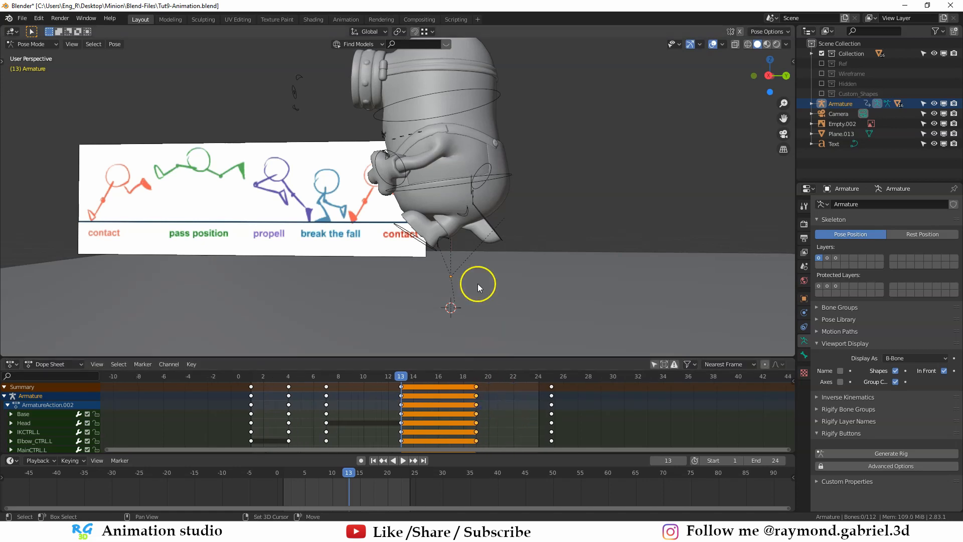
- Go to frame 19, turn on auto keying and lower all the armature's controls slightly along Z
middle_drag(413, 245, 466, 254)
key(a)
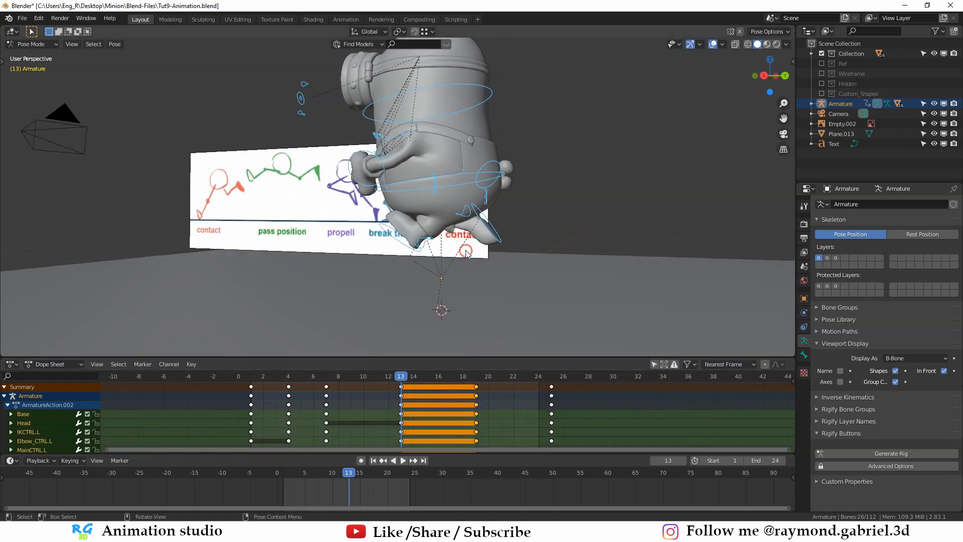
click(474, 375)
key(g)
key(z)
click(470, 288)
middle_drag(469, 289, 489, 296)
key(g)
click(476, 293)
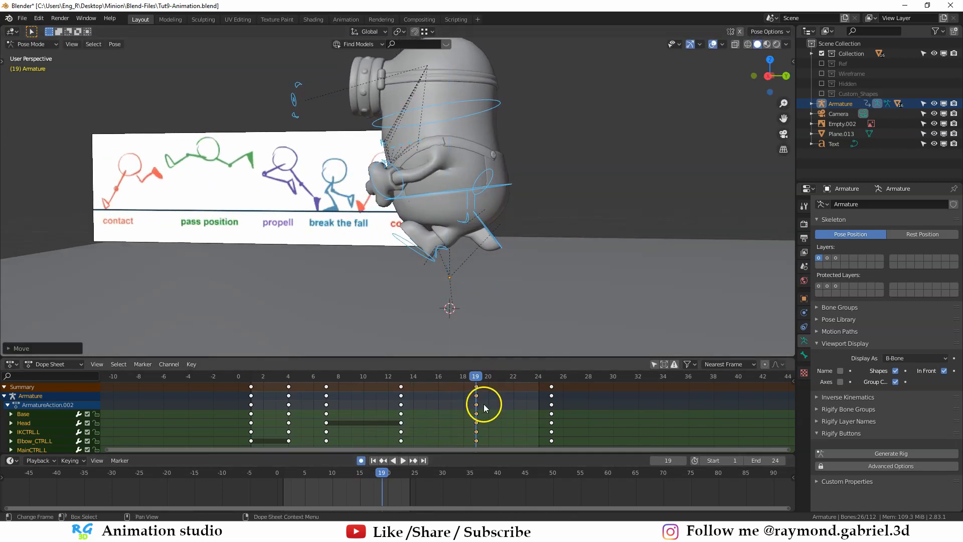
- Scrub and play the animation to examine the jump's height and timing between frames 13 and 19
middle_drag(484, 407, 476, 411)
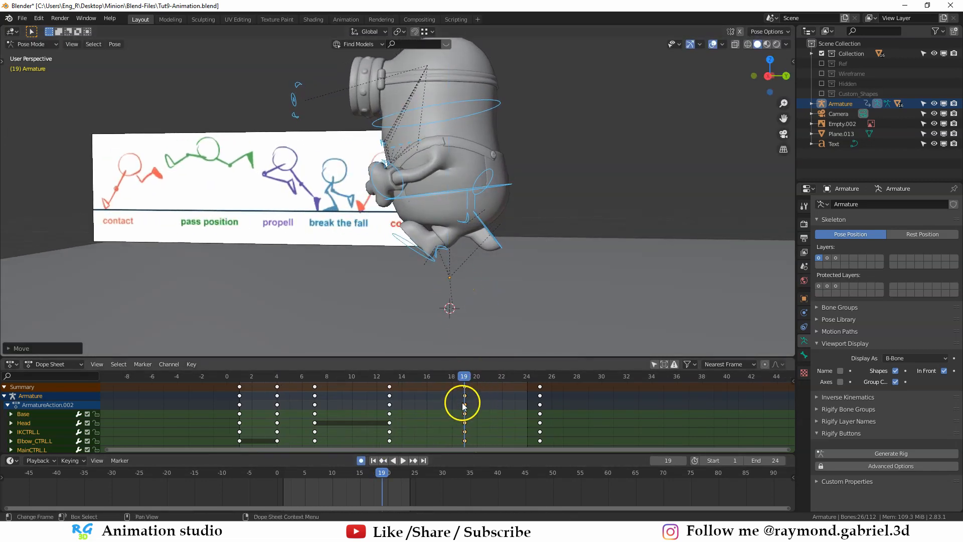
shift+middle_drag(454, 264, 454, 269)
drag(463, 378, 442, 380)
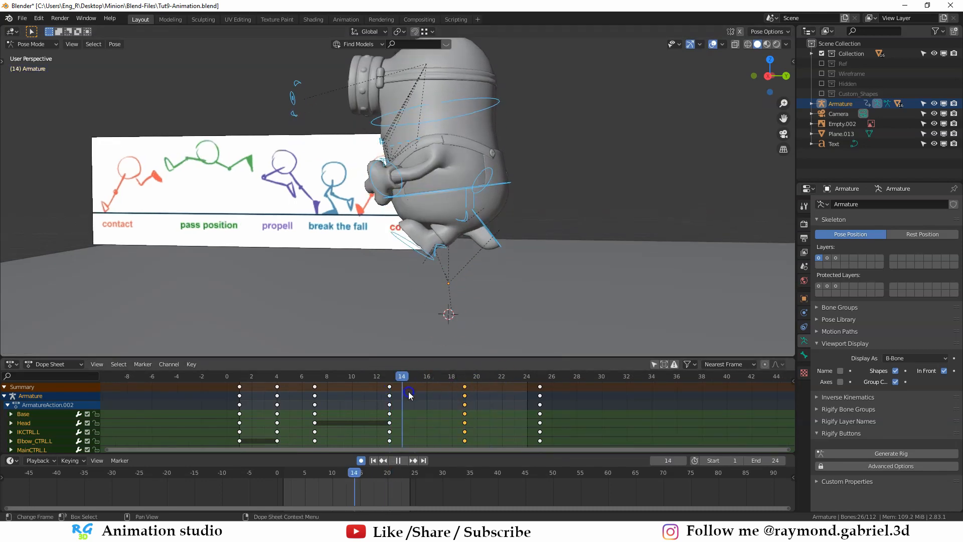
scroll(502, 260, up, 1)
shift+middle_drag(502, 260, 510, 222)
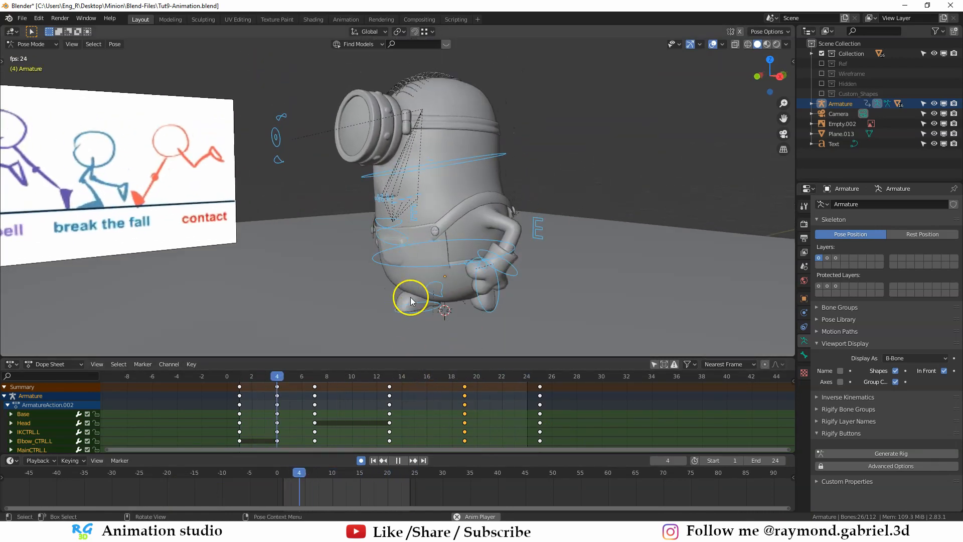
middle_drag(410, 297, 371, 339)
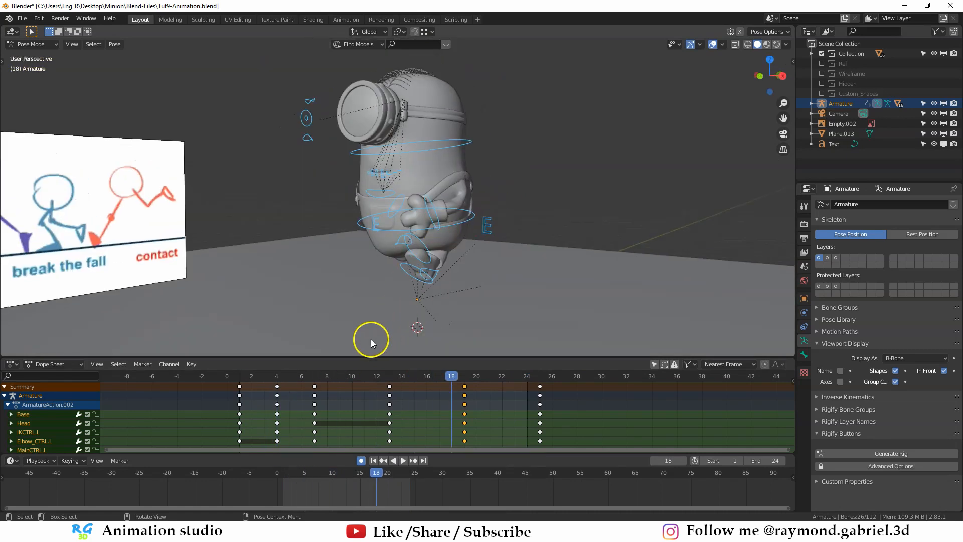
key(Escape)
key(space)
middle_drag(402, 261, 516, 276)
middle_drag(471, 247, 301, 229)
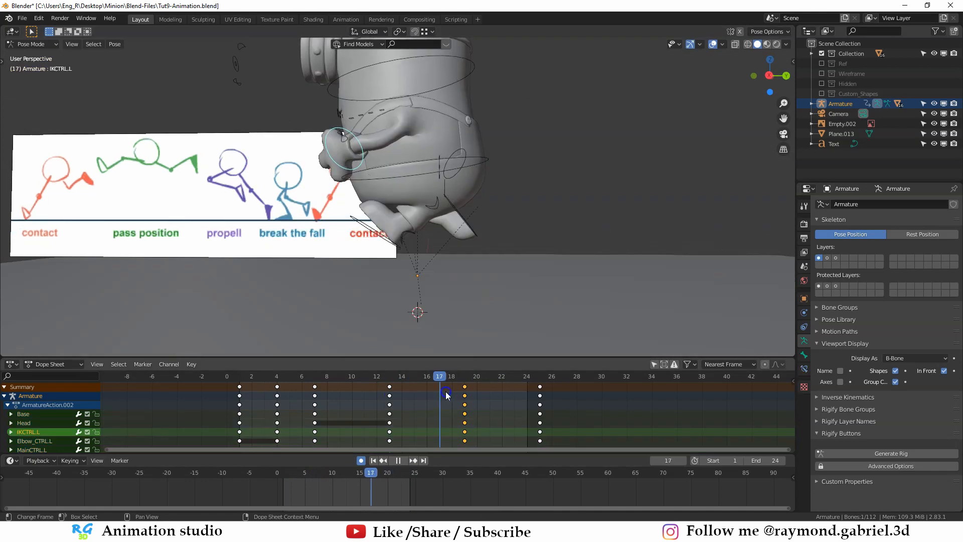
- On frame 19, move the left hand control, IKCTRL.L, and rotate it
drag(444, 390, 463, 391)
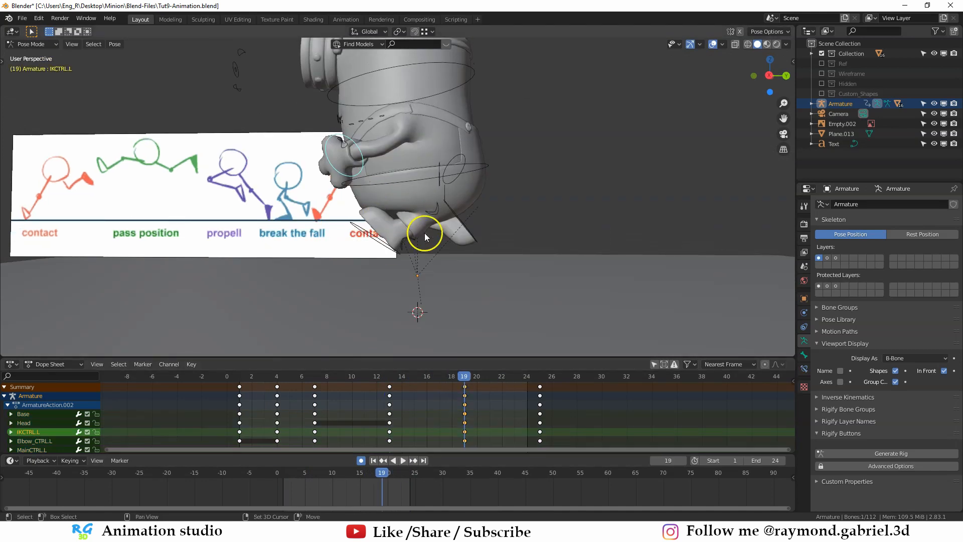
middle_drag(425, 227, 350, 215)
key(g)
key(z)
click(392, 206)
key(g)
click(408, 204)
key(r)
click(410, 195)
- Reposition the right arm's elbow control, Elbow_CTRL.R, and hand control, IKCTRL.R, on frame 19
click(407, 201)
click(418, 202)
key(g)
click(391, 206)
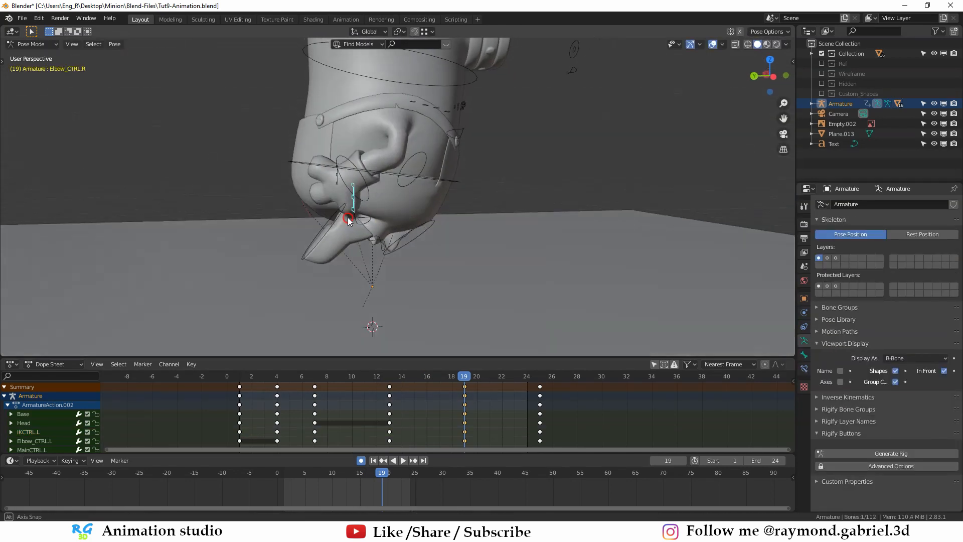
click(367, 183)
key(g)
click(361, 142)
middle_drag(361, 142, 363, 211)
key(g)
click(358, 205)
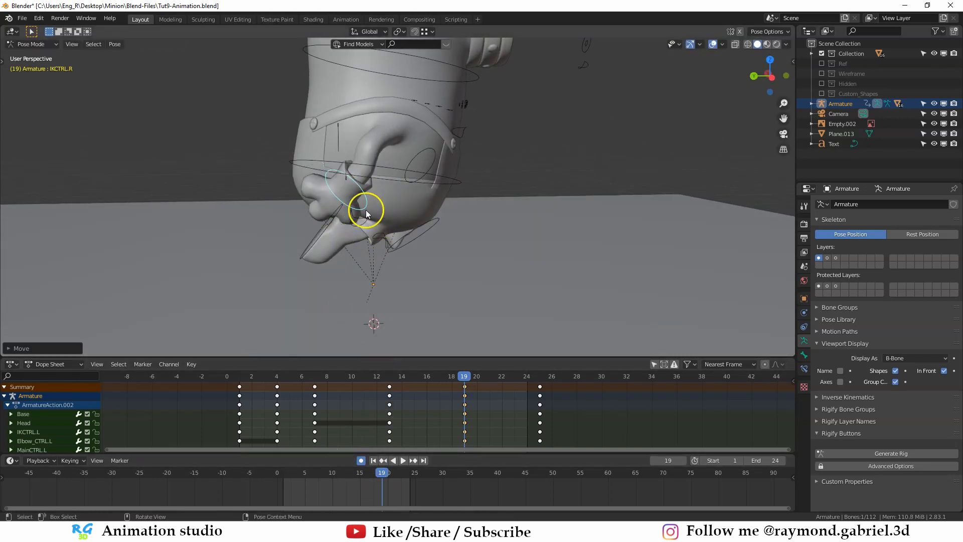
- Refine the arm pose on frame 19, moving the left elbow control, Elbow_CTRL.L
middle_drag(405, 283, 391, 129)
key(g)
click(467, 276)
click(301, 129)
key(g)
click(391, 129)
click(409, 154)
key(g)
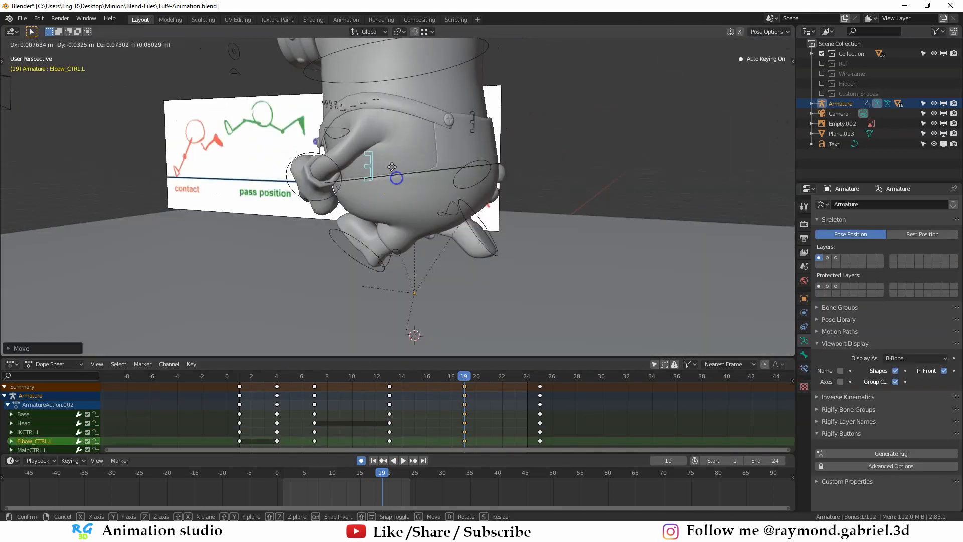
click(391, 166)
- Rotate the right hand control, IKCTRL.R, on frame 19
middle_drag(392, 166, 299, 189)
click(299, 188)
key(r)
click(359, 204)
middle_drag(359, 204, 412, 294)
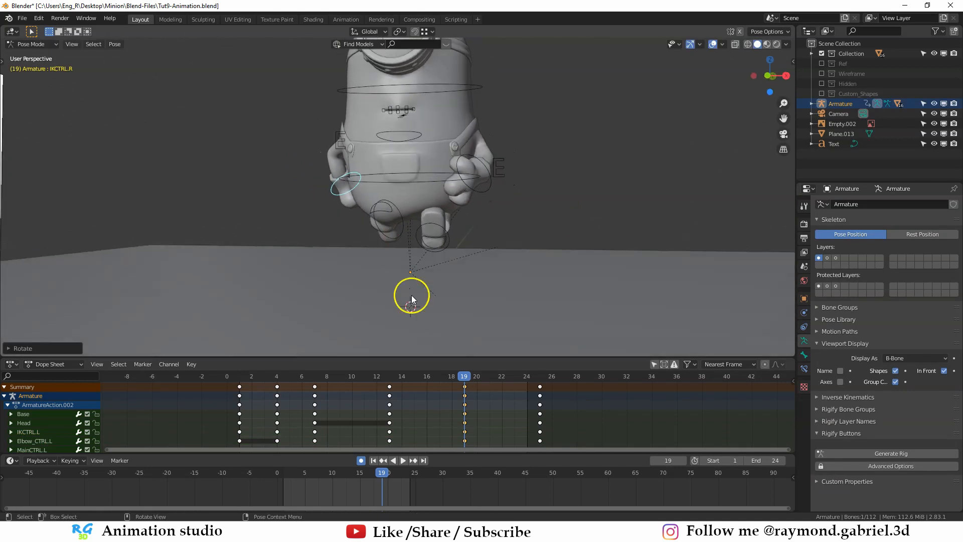
- Play the full cycle from frame 1 and examine the arm motion from the side and front
key(space)
middle_drag(444, 351, 475, 189)
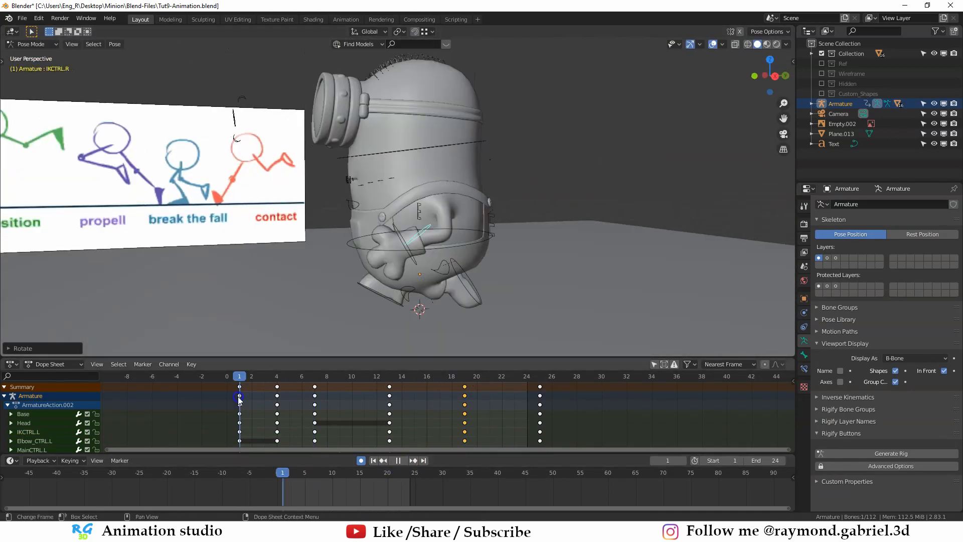
drag(238, 397, 426, 459)
click(403, 463)
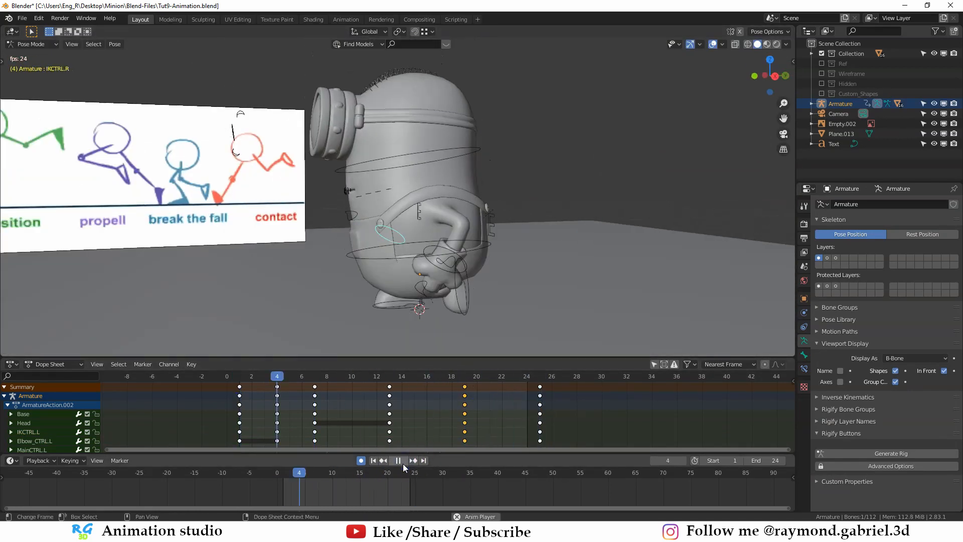
mouse_move(448, 228)
middle_down()
mouse_move(440, 217)
mouse_move(424, 232)
mouse_move(423, 260)
mouse_move(504, 364)
mouse_move(445, 263)
mouse_move(468, 231)
mouse_move(459, 240)
middle_up()
click(397, 460)
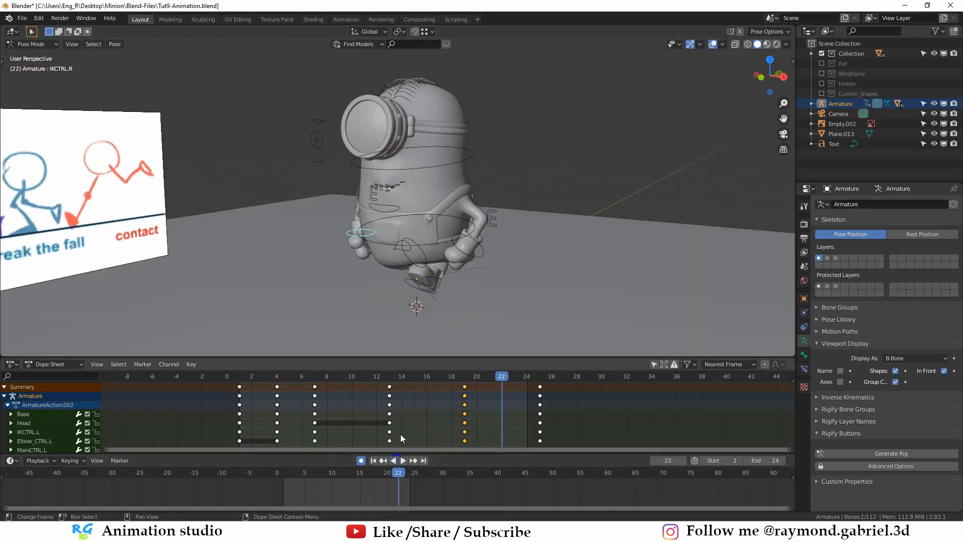
- Play and scrub through the jump cycle, examining the poses from the front and the side against the reference drawing
key(space)
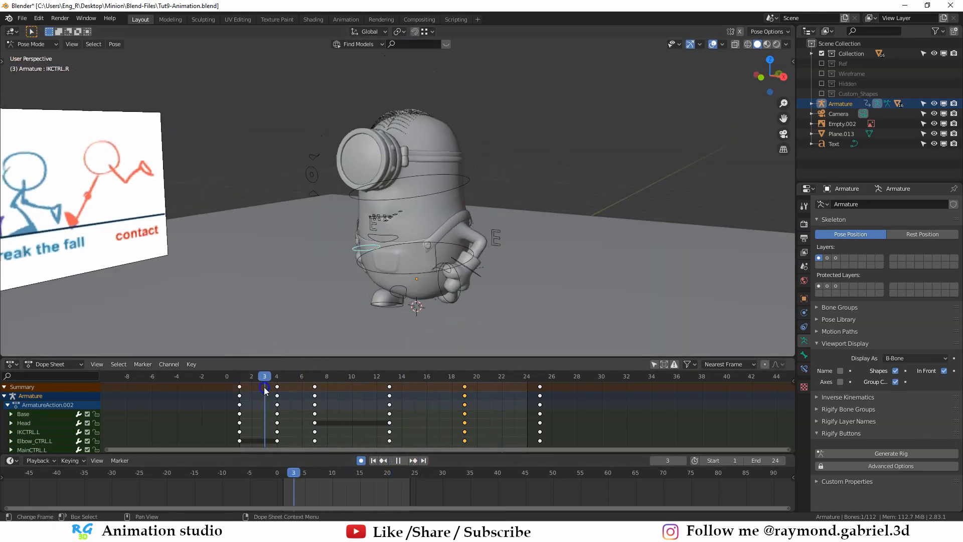
click(314, 395)
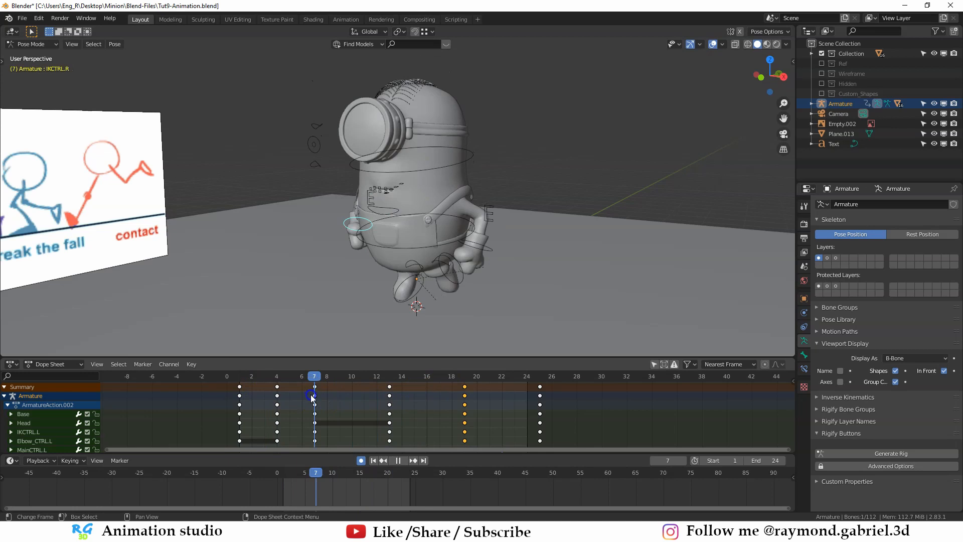
key(space)
middle_drag(443, 297, 360, 274)
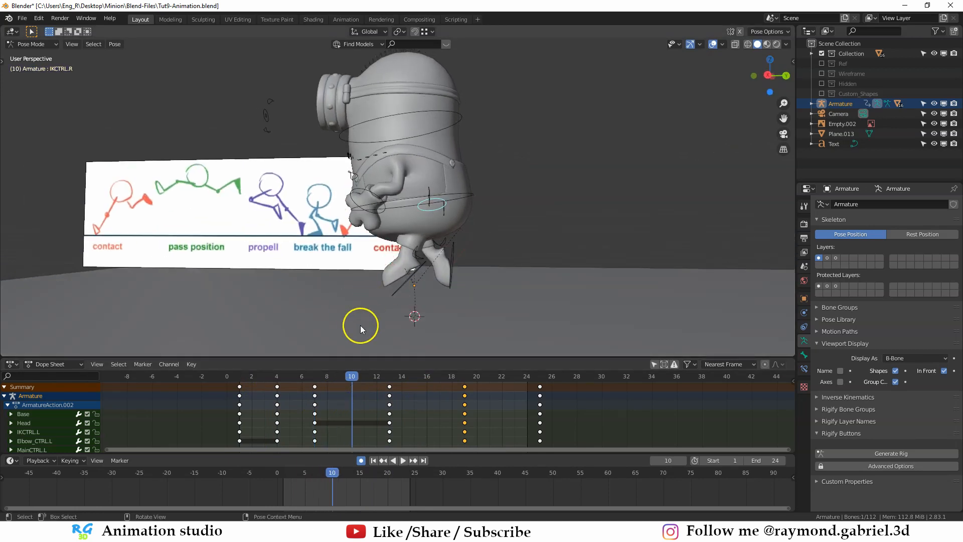
key(space)
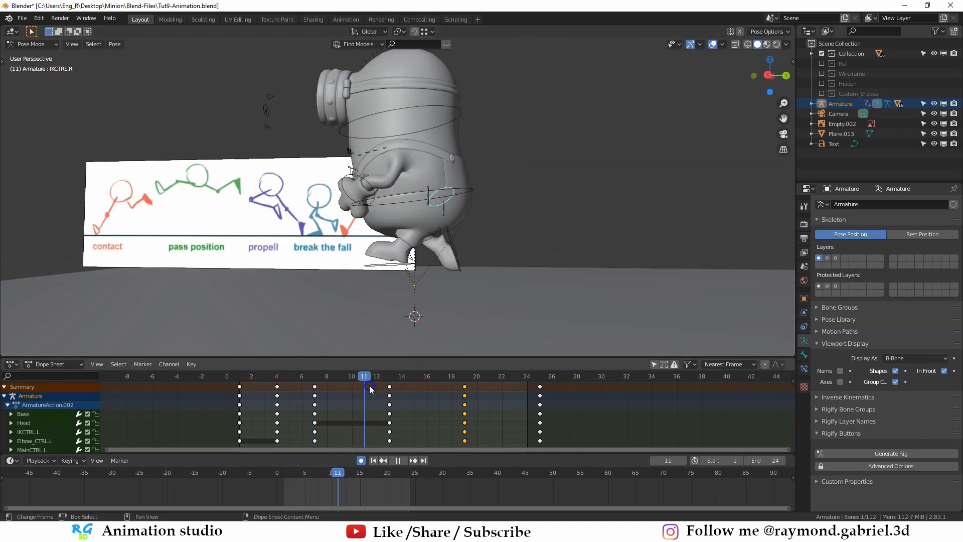
click(500, 388)
mouse_move(501, 388)
mouse_down()
mouse_move(515, 388)
mouse_move(501, 389)
mouse_up()
click(403, 460)
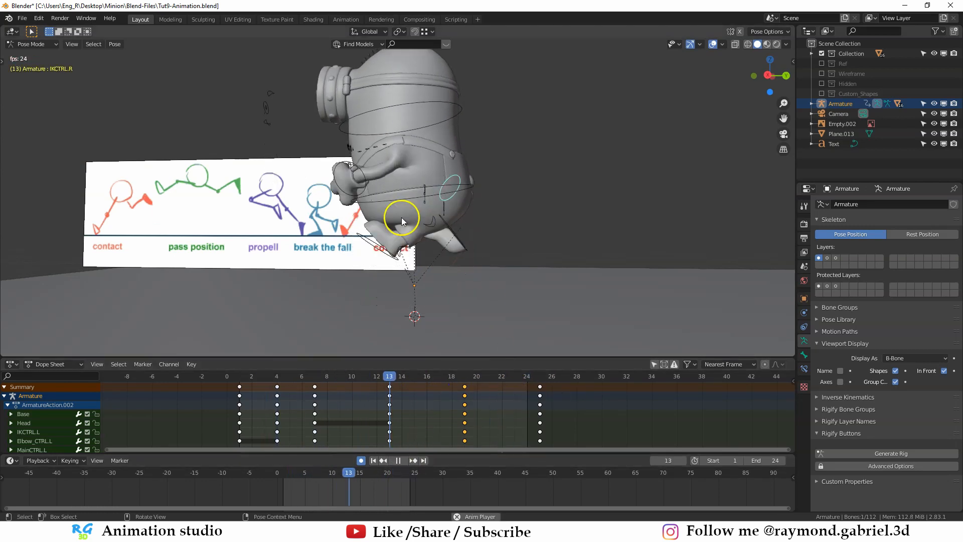
scroll(406, 263, up, 2)
scroll(415, 260, down, 2)
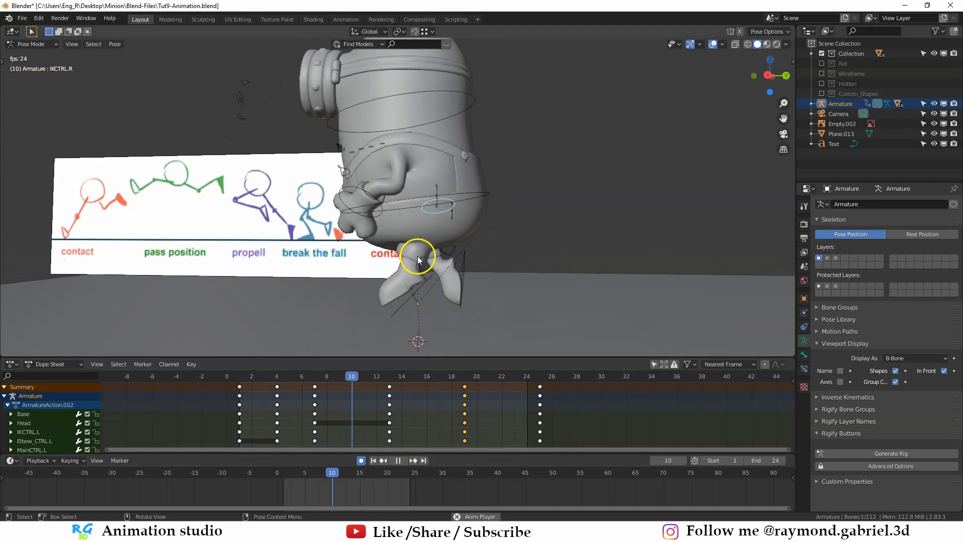
middle_drag(319, 271, 325, 280)
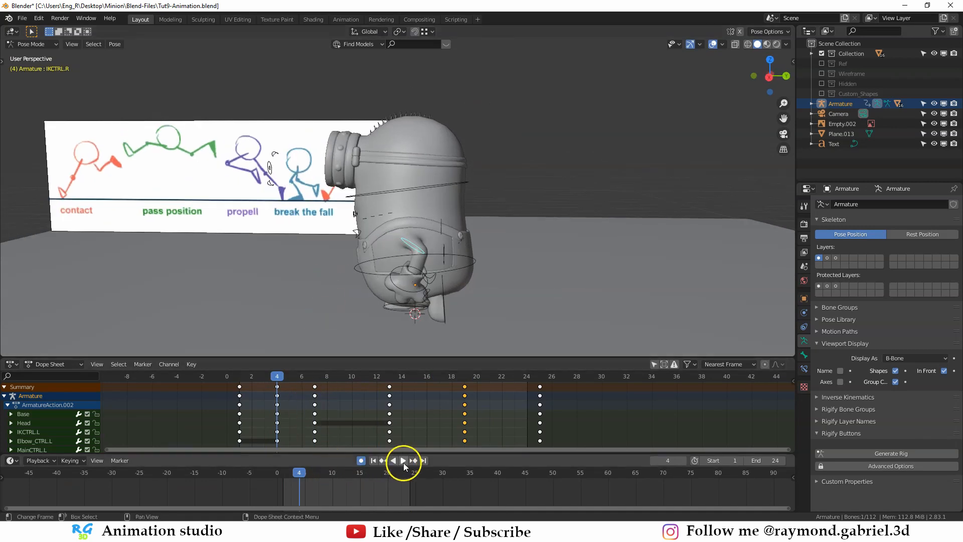
click(403, 462)
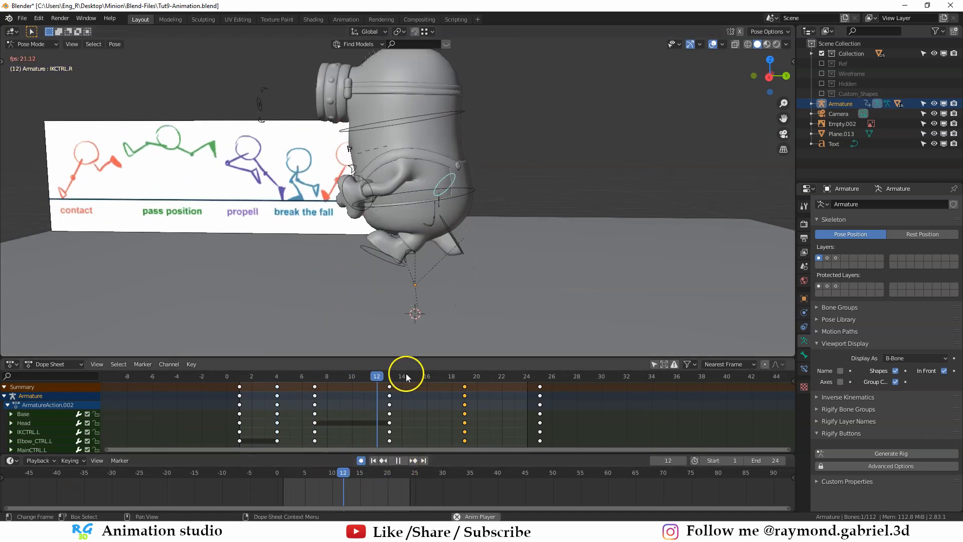
click(402, 462)
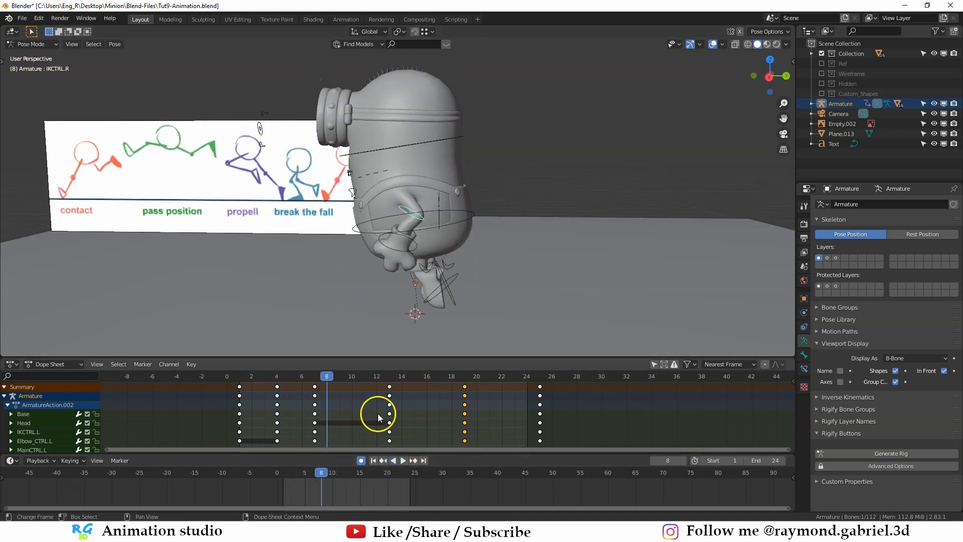
- Rename the armature's action as Jump in the Action Editor and stash it
key(ctrl+Tab)
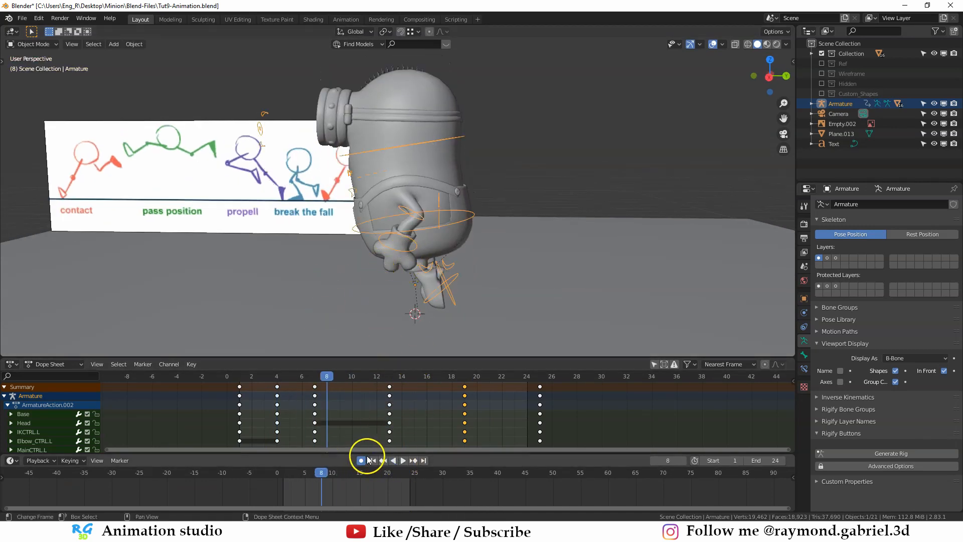
click(53, 364)
click(67, 387)
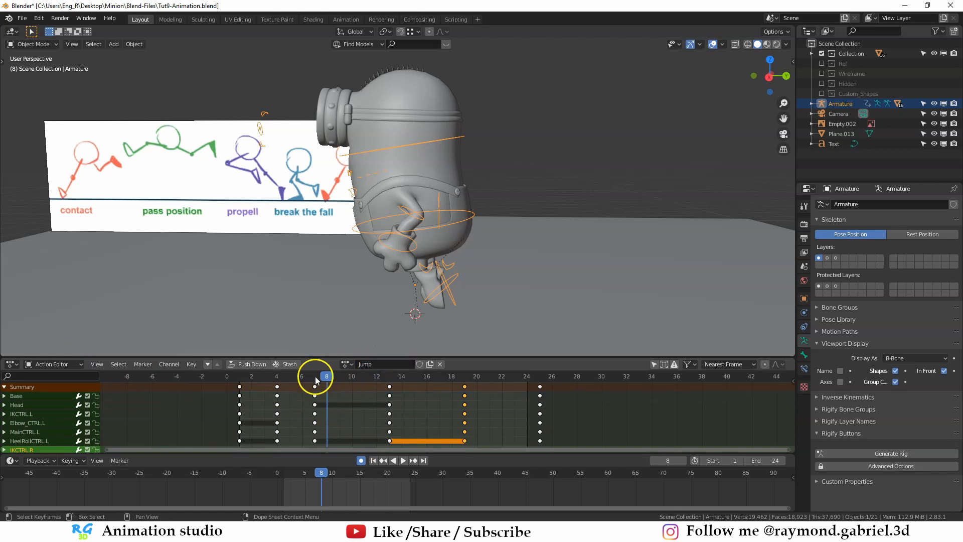
click(289, 364)
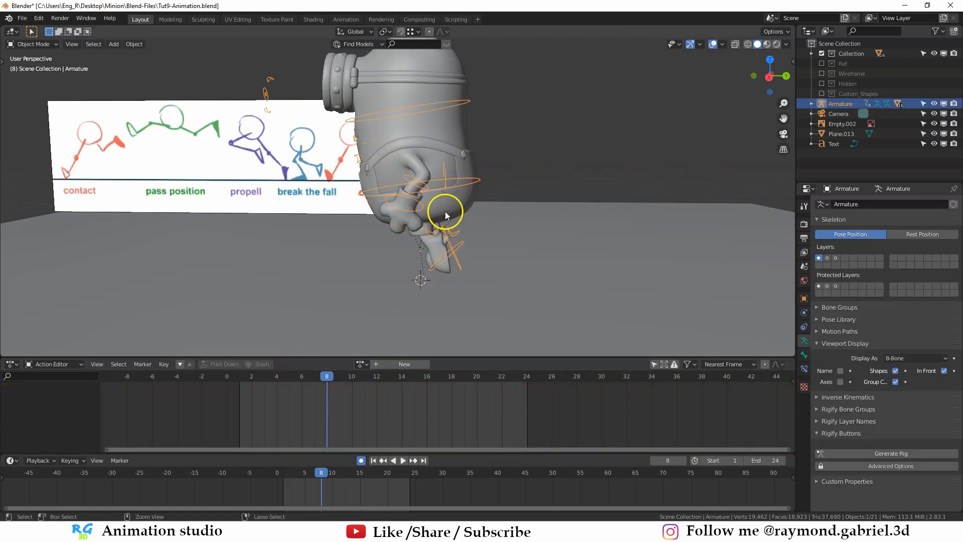
- Return the armature to Pose Mode and clear the rotation and location of all its bones
key(ctrl+Tab)
key(a)
key(alt+r)
key(alt+g)
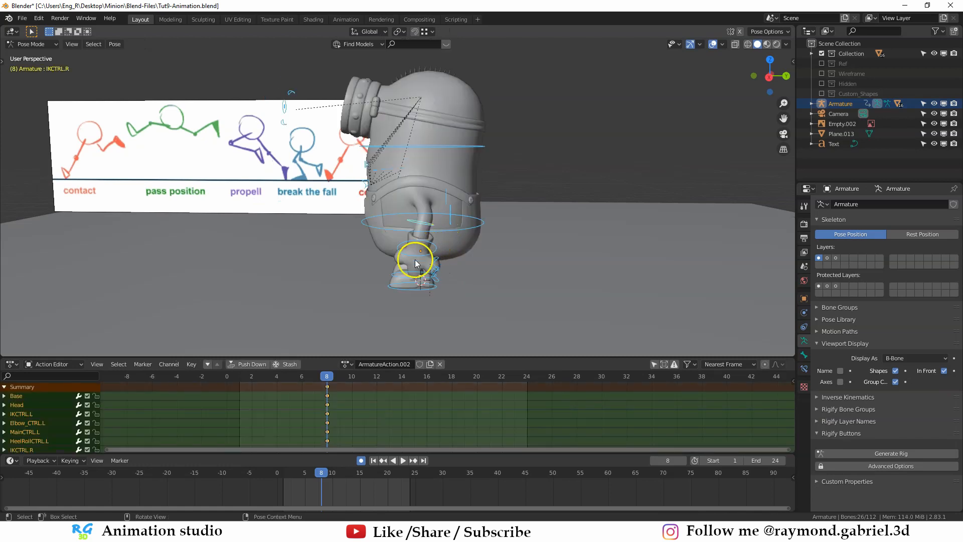
- Turn off automatic keyframing, delete all keyframes on frame 8, and deselect all bones
middle_drag(374, 416, 383, 415)
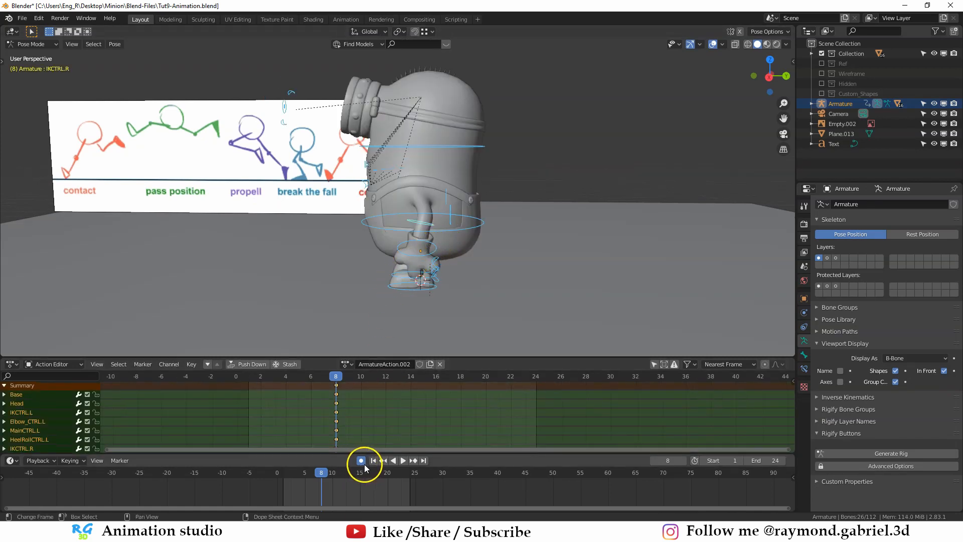
click(361, 461)
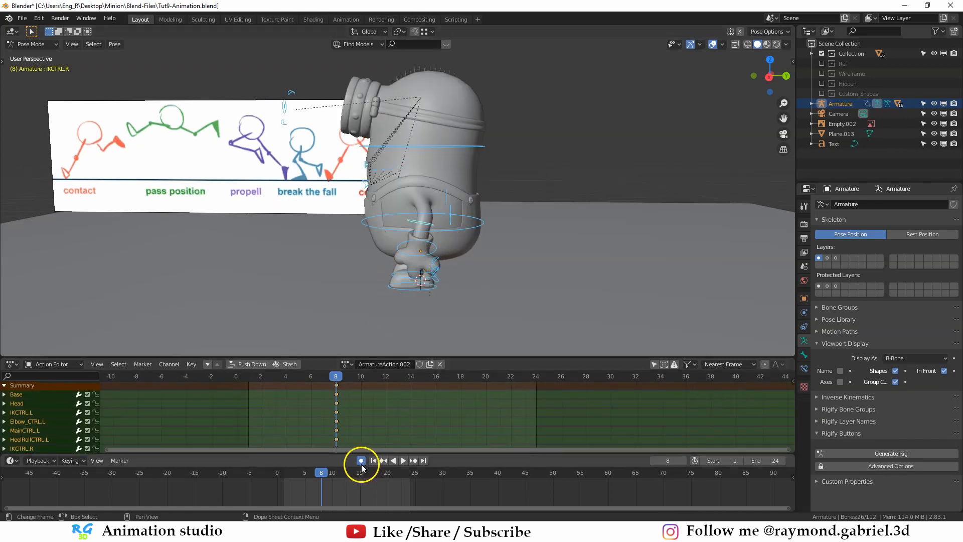
key(x)
click(340, 404)
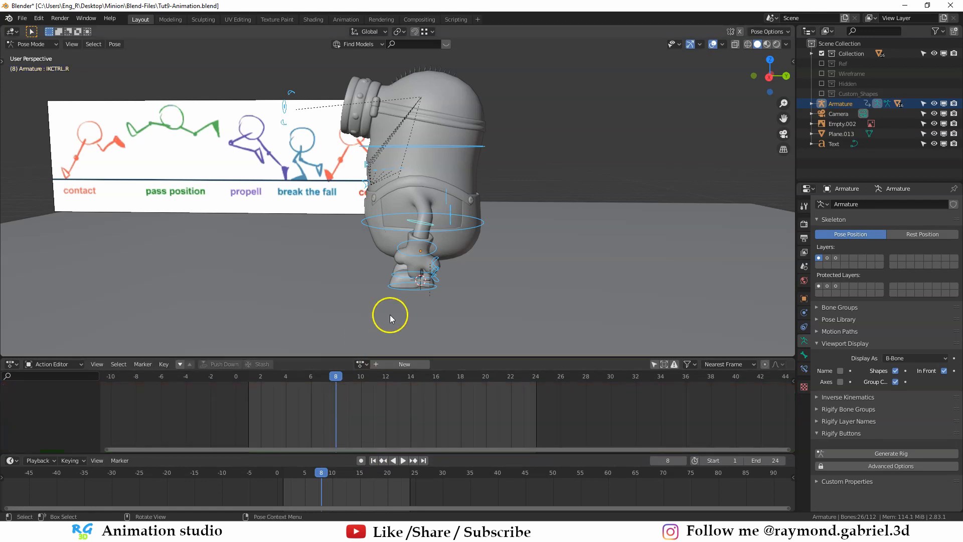
middle_drag(393, 315, 345, 277)
key(alt+a)
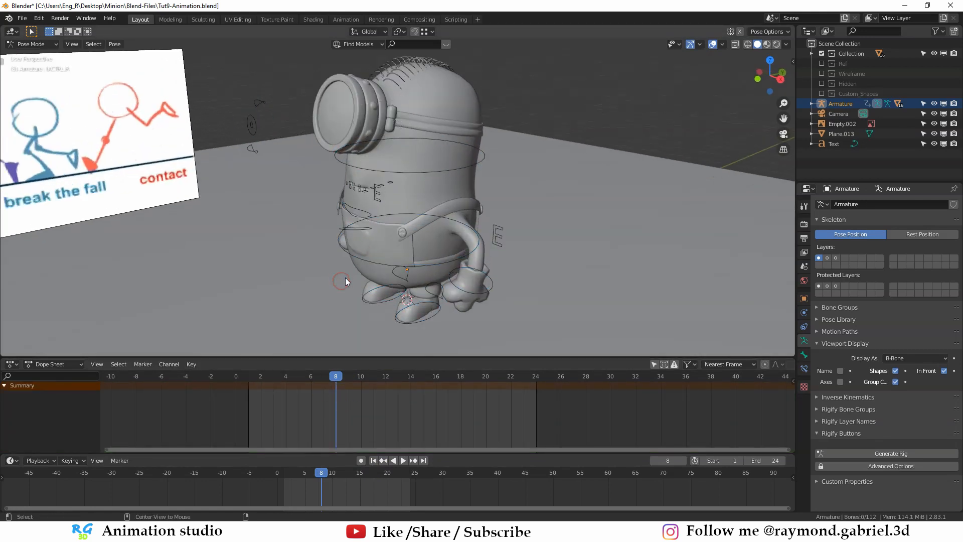
- Save a copy of the project on the Desktop as Tut9-Animation2.blend
key(ctrl+shift+s)
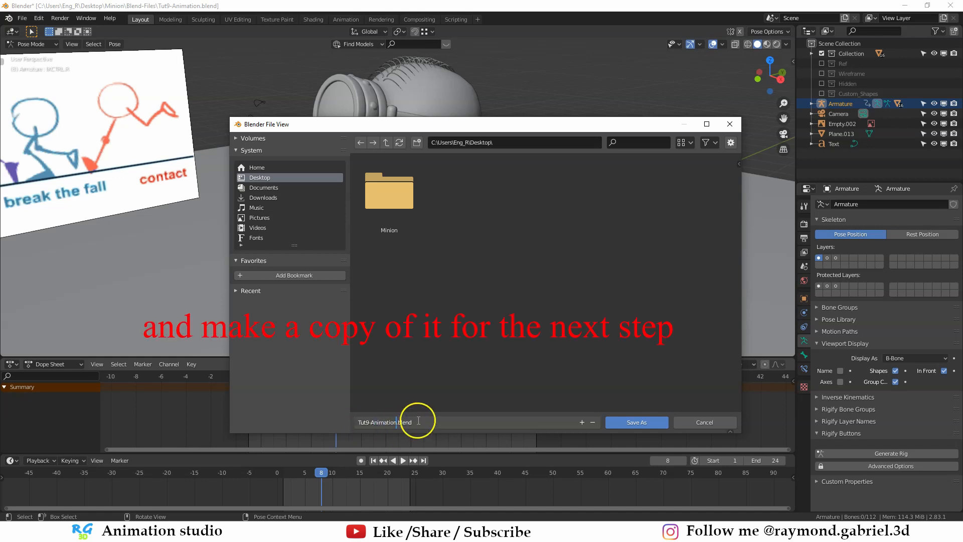
text(2)
click(637, 422)
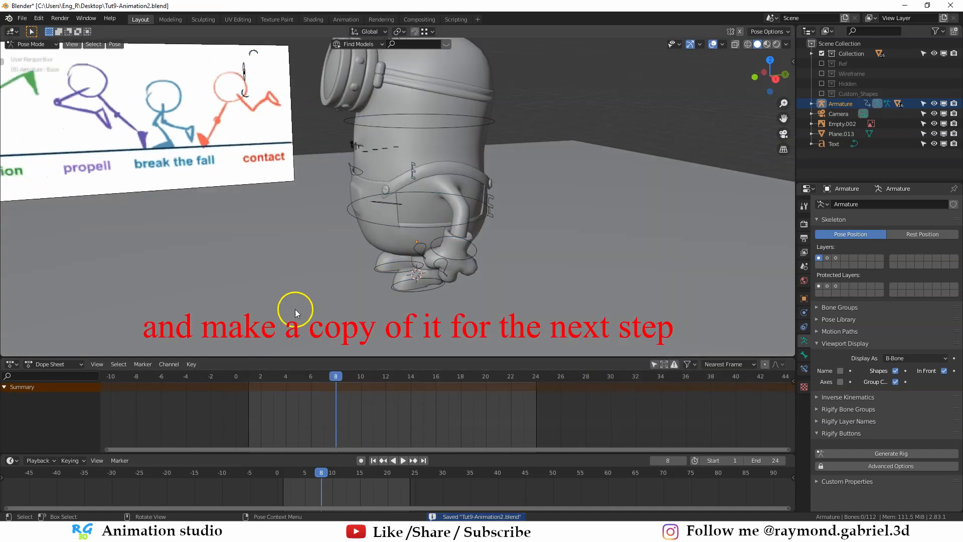
- Split a new area off the lower part of the 3D viewport and open its editor type choices
drag(2, 354, 10, 258)
click(12, 266)
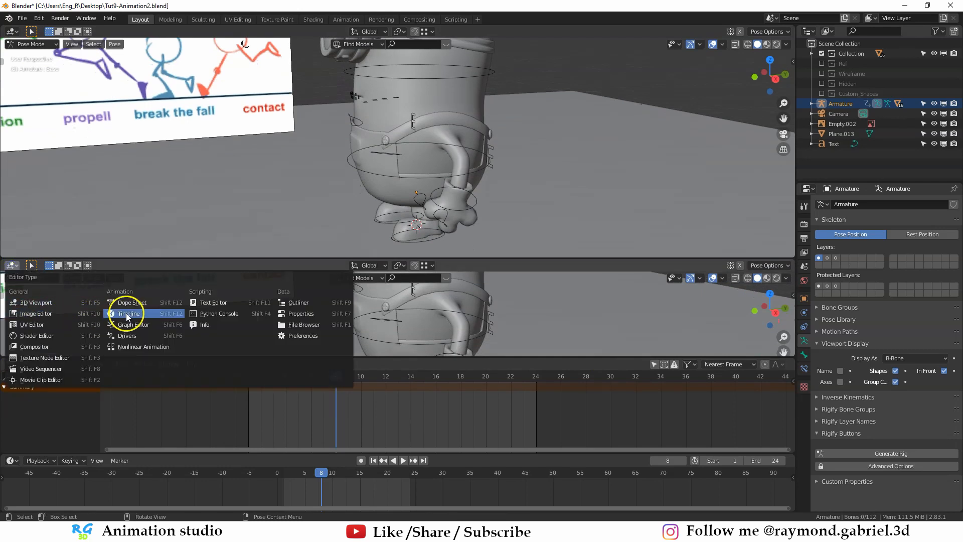
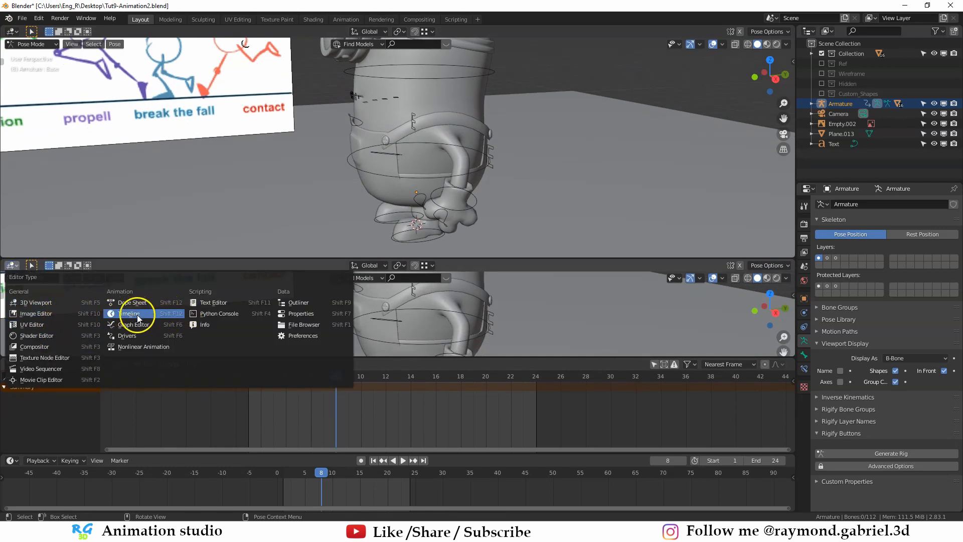
- Turn the new lower area into a Nonlinear Animation editor and enlarge it to inspect the stashed action strips
click(153, 350)
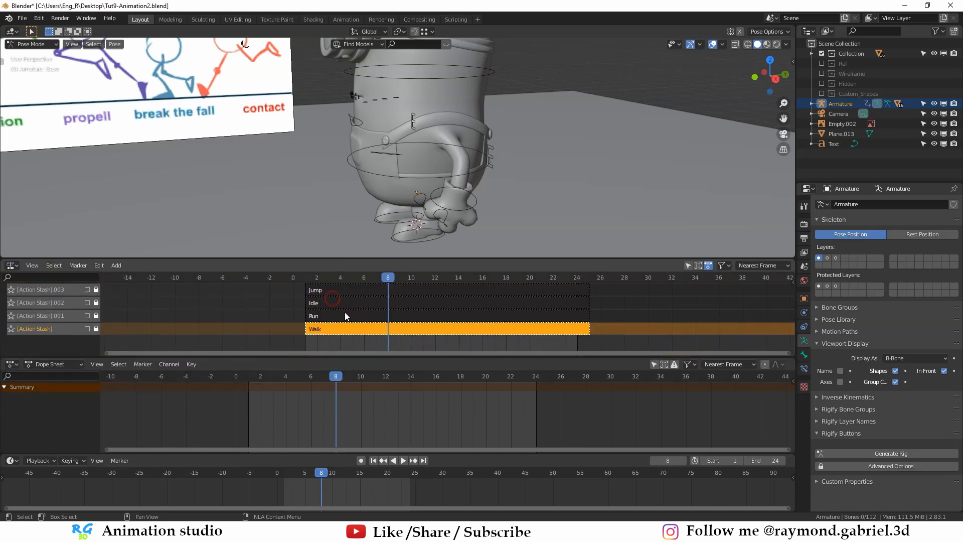
scroll(345, 319, down, 2)
middle_drag(345, 309, 335, 318)
drag(353, 258, 352, 221)
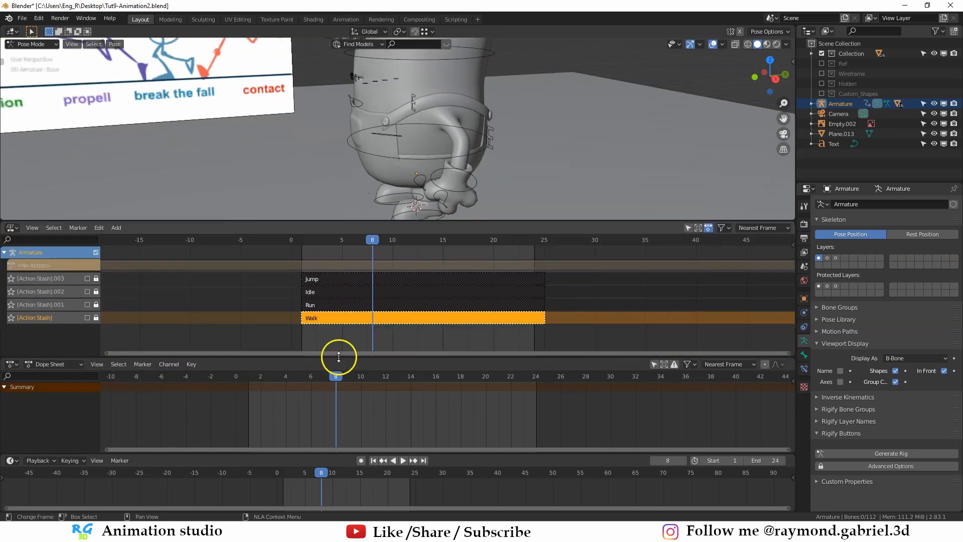
drag(337, 356, 337, 396)
middle_drag(337, 290, 342, 315)
scroll(338, 309, up, 3)
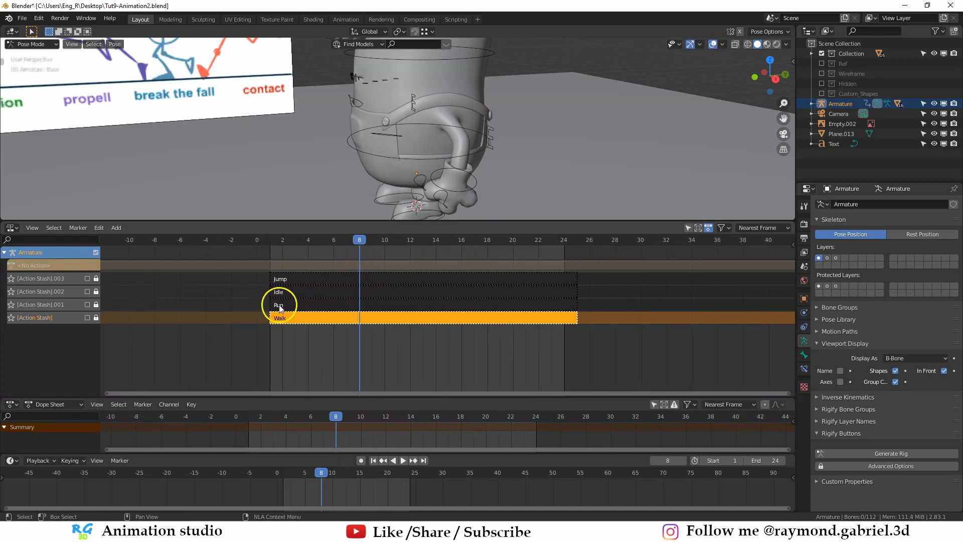
scroll(398, 168, down, 5)
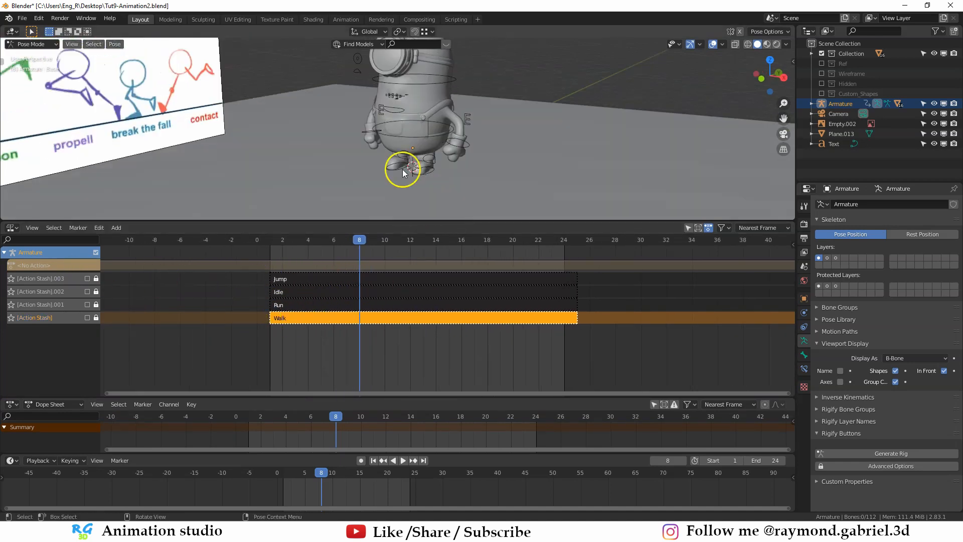
scroll(417, 288, up, 1)
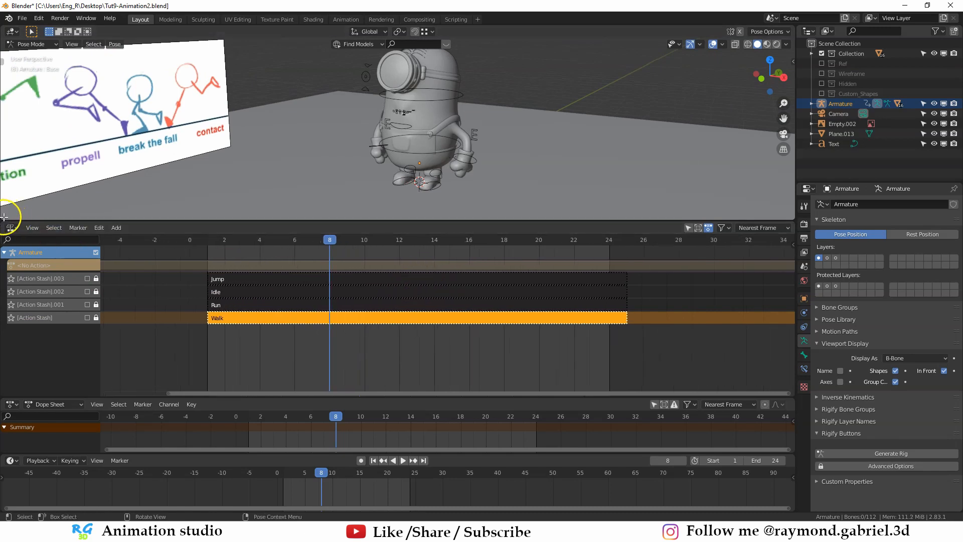
- Close the Nonlinear Animation area so the 3D viewport fills its space, and return the armature to Object Mode
drag(5, 221, 4, 393)
key(a)
middle_drag(377, 295, 369, 297)
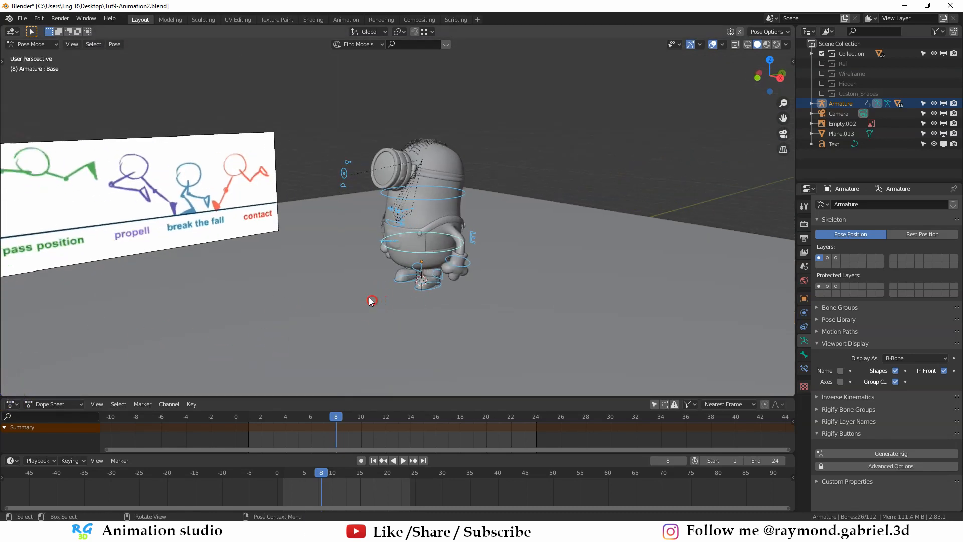
scroll(367, 297, up, 2)
click(365, 296)
key(ctrl+Tab)
- Split a new area off the lower part of the 3D viewport and make it a Nonlinear Animation editor
drag(20, 388, 100, 262)
click(101, 315)
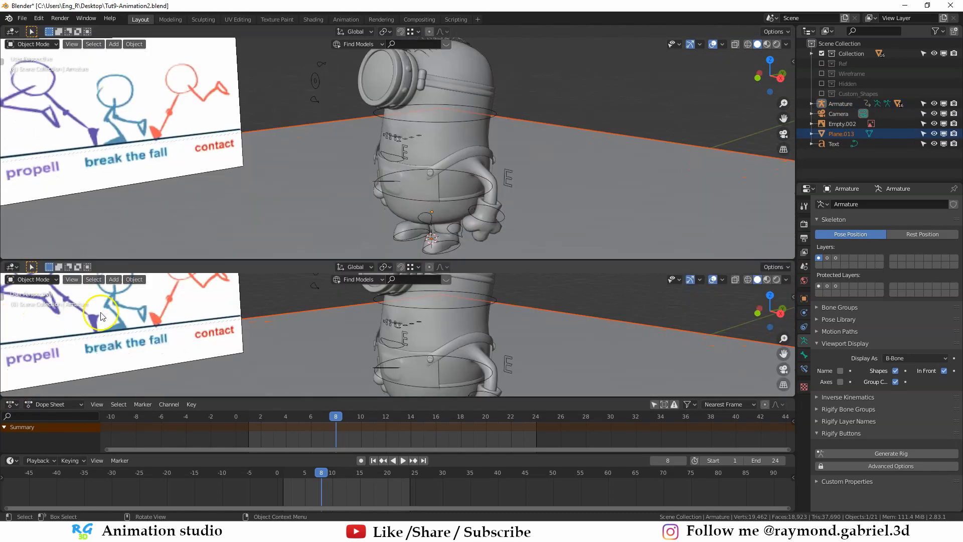
click(12, 267)
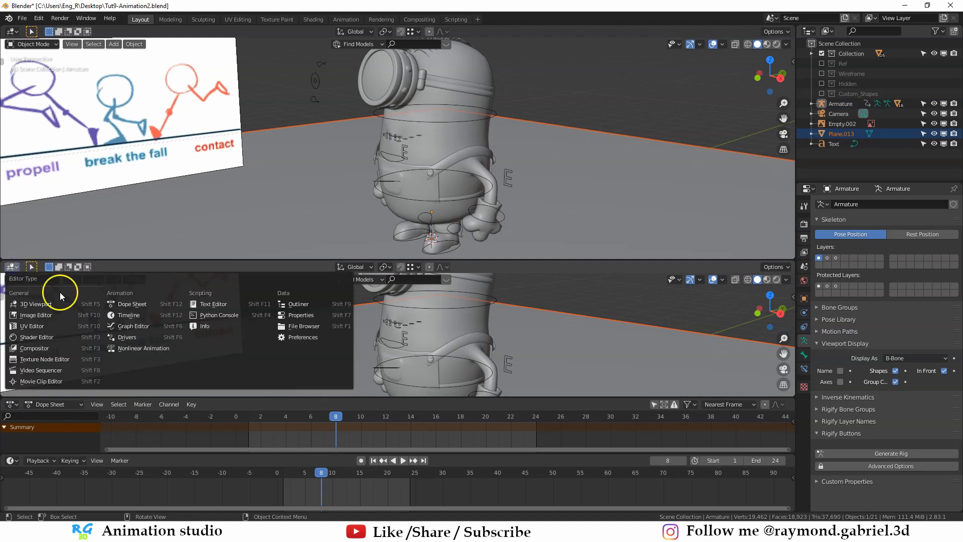
click(142, 349)
- Select the stashed Jump, Idle, Run and Walk strips one after another, ending with Walk selected
click(281, 319)
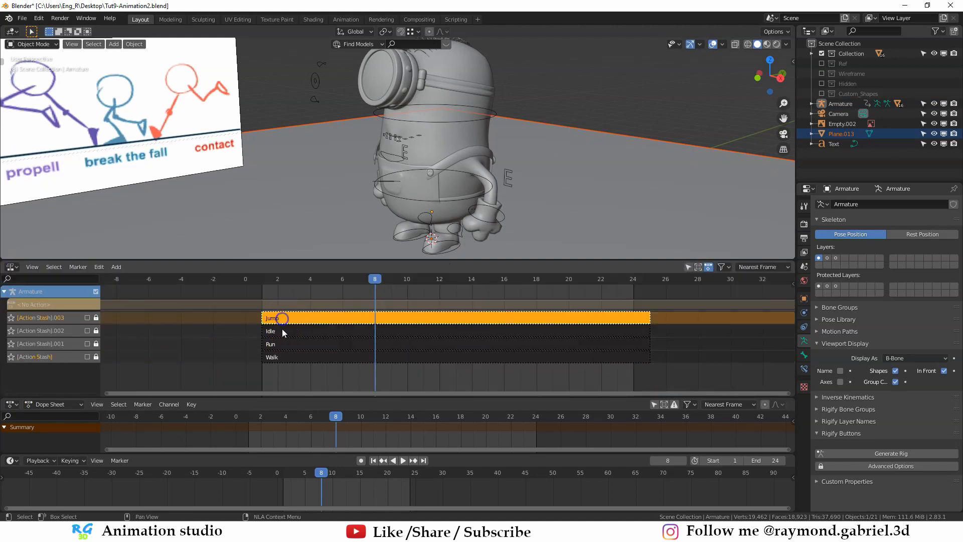
click(281, 330)
click(280, 344)
click(282, 319)
click(279, 331)
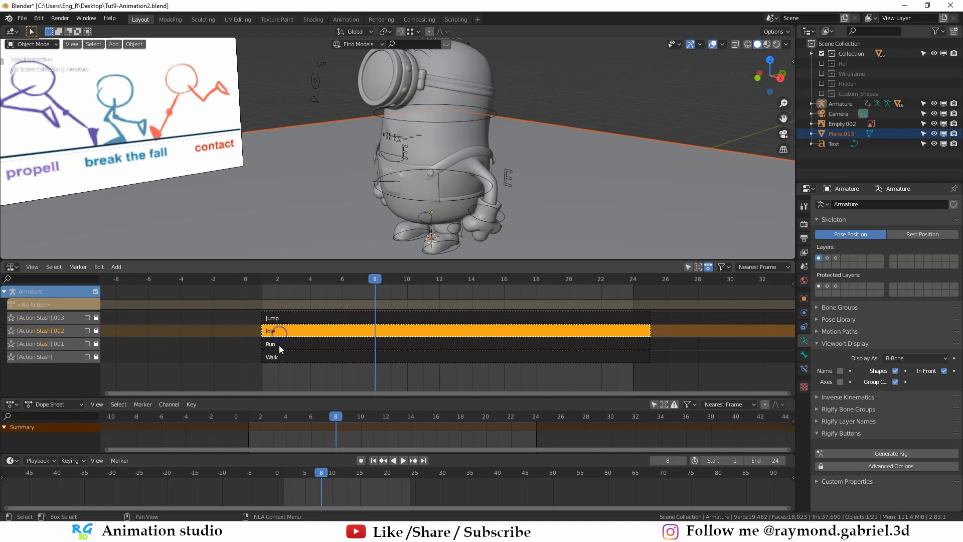
click(278, 345)
click(280, 357)
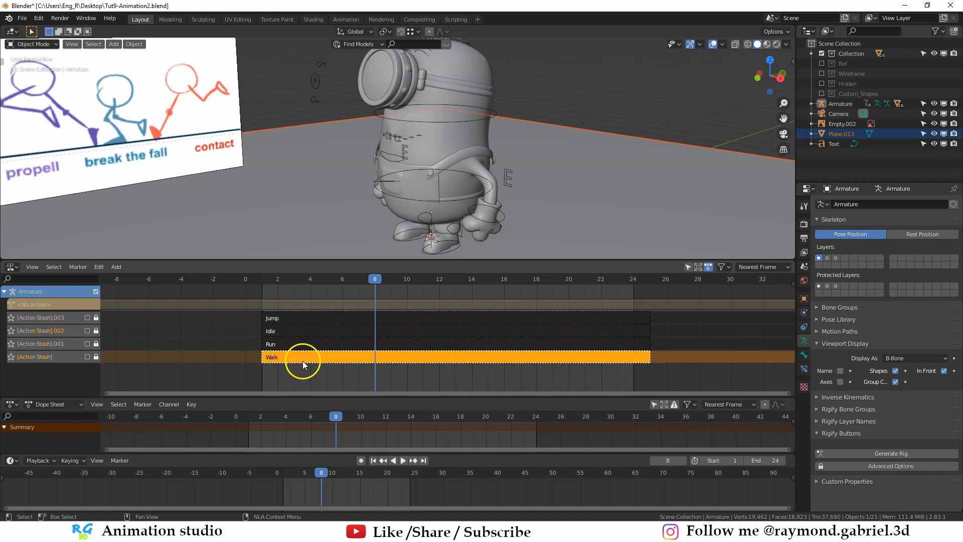
- Delete the pose reference image Empty.002 from the scene and select the ground plane
click(178, 109)
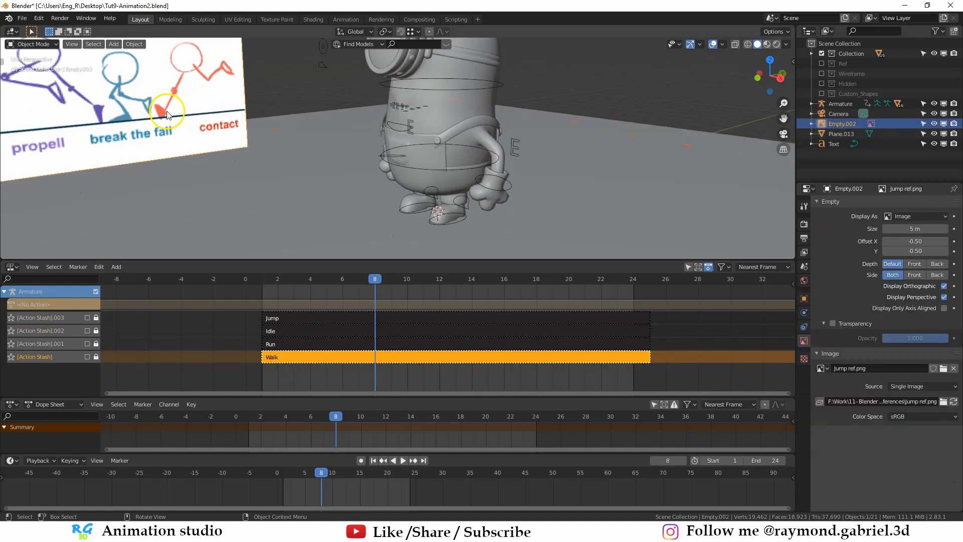
key(x)
click(166, 112)
click(226, 149)
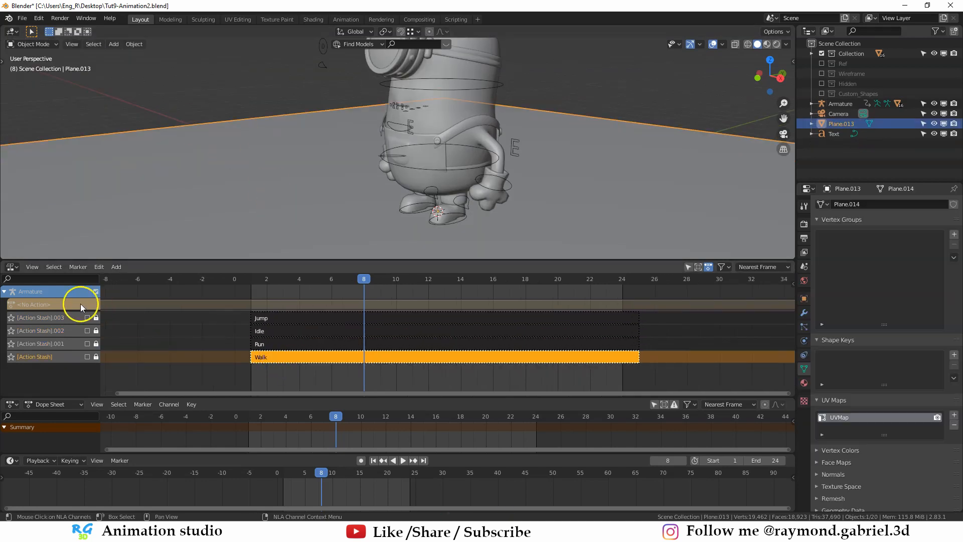
- Add a new, empty NLA track to the armature above the stashed actions
click(116, 267)
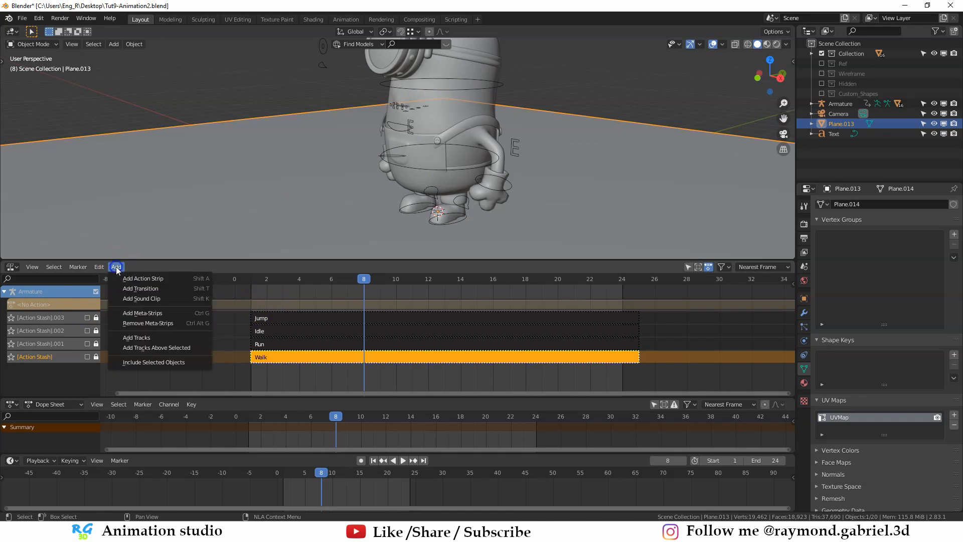
click(144, 338)
click(40, 317)
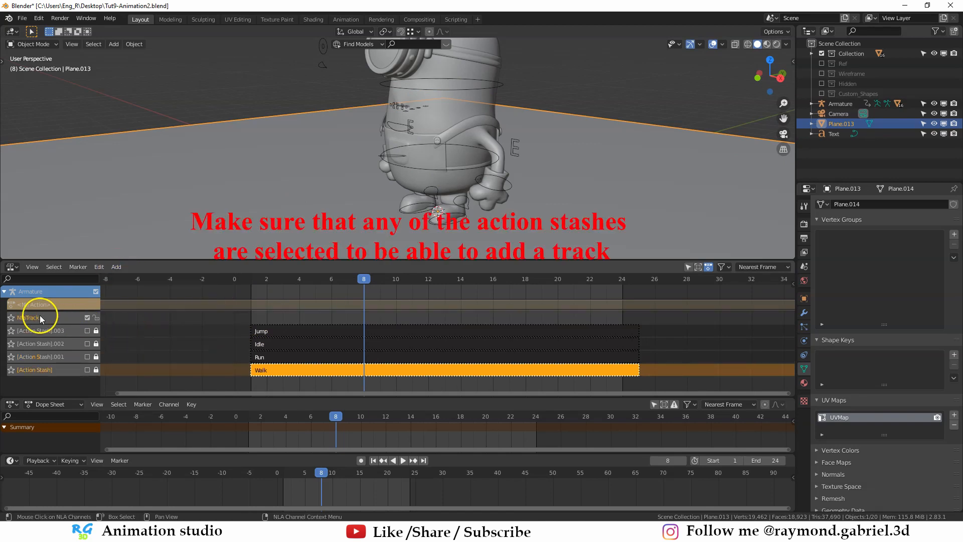
scroll(373, 246, down, 1)
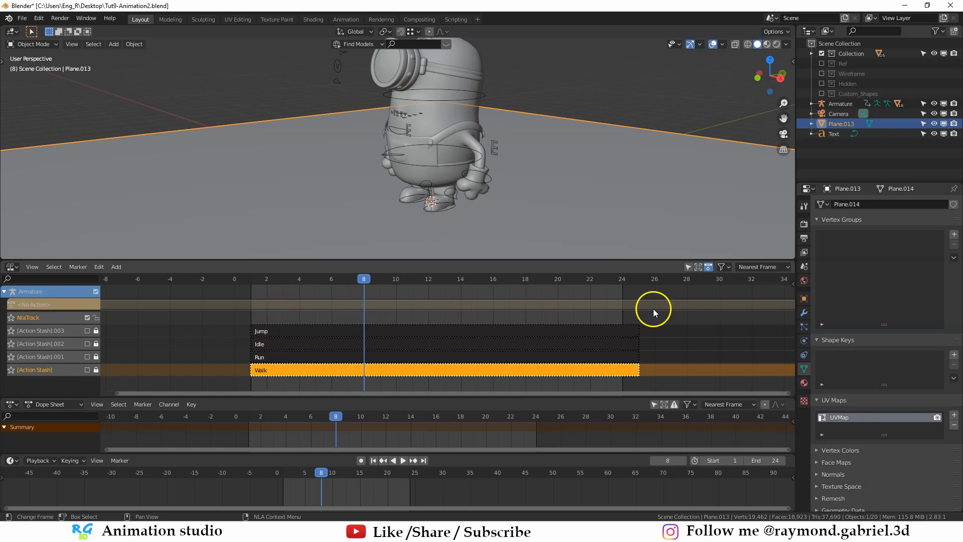
- Select the minion's armature and set the scene's end frame to 250
middle_drag(501, 195, 458, 170)
click(434, 159)
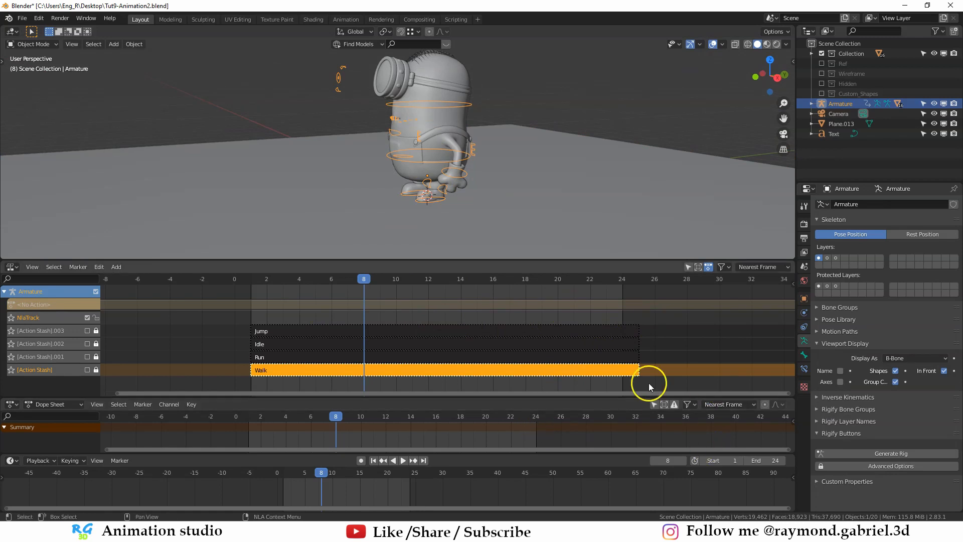
click(770, 464)
text(250)
key(Return)
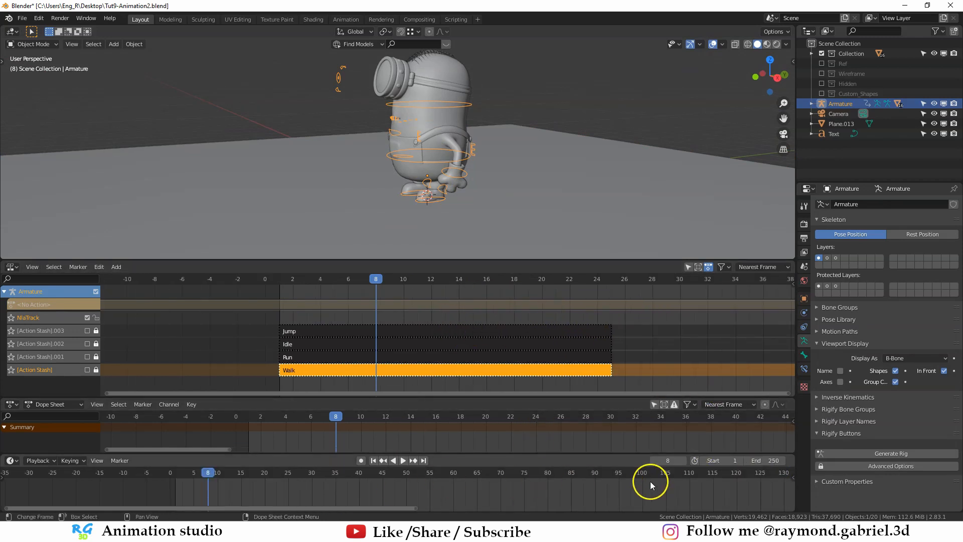
- Add a Walk action strip to the new NLA track and move it to start at frame 1
scroll(301, 327, up, 1)
click(116, 267)
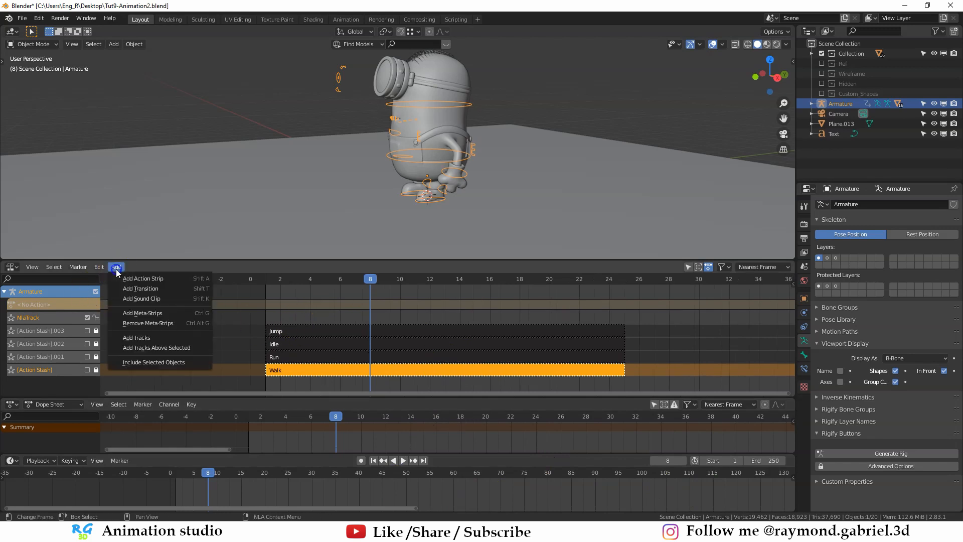
click(151, 279)
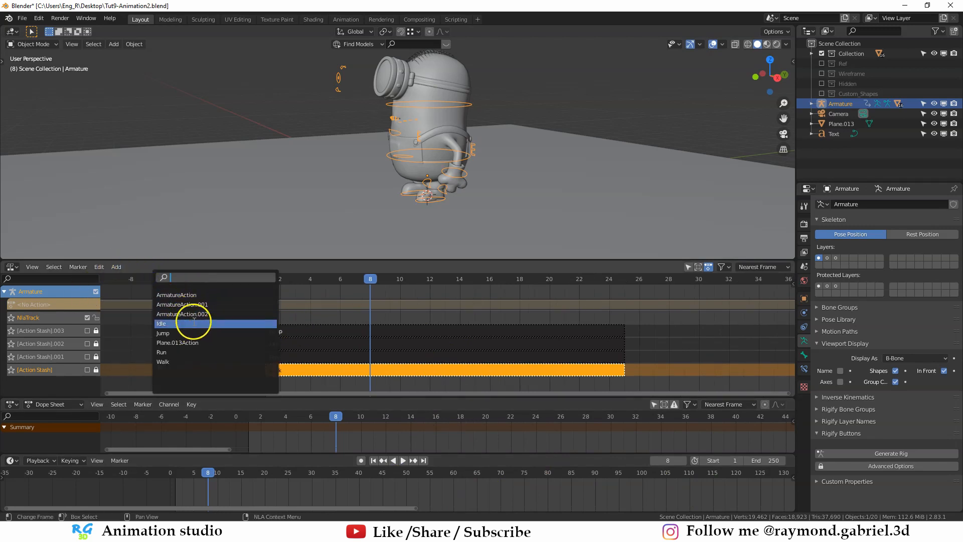
click(180, 362)
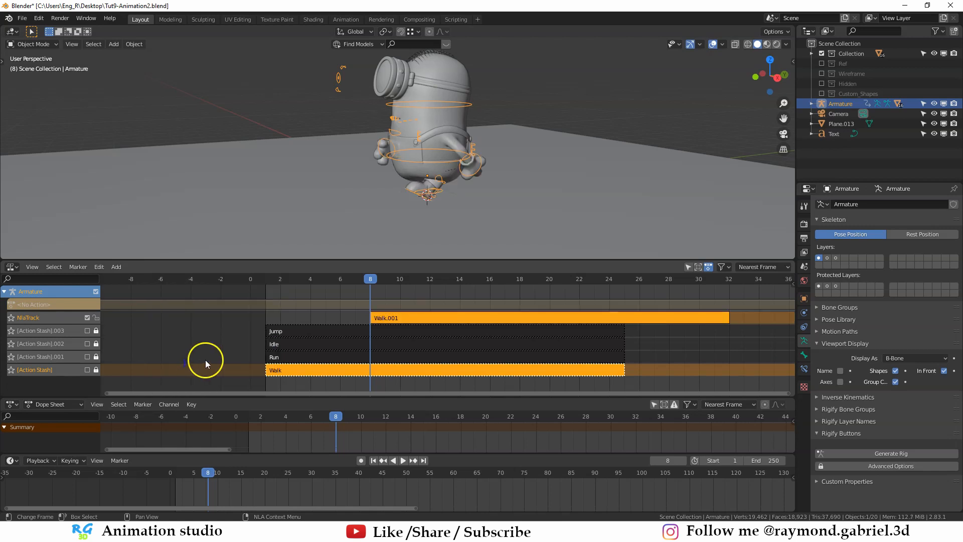
drag(402, 317, 297, 318)
- Move the playhead to frame 25 at the end of the first strip and add a second Walk strip there
drag(371, 282, 569, 289)
middle_drag(568, 288, 469, 289)
drag(469, 284, 525, 289)
click(116, 266)
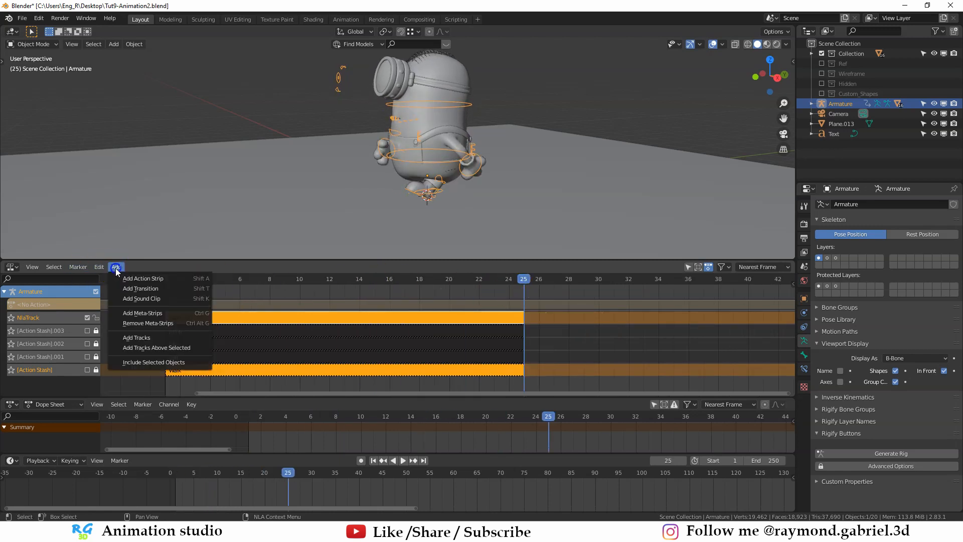
click(114, 265)
click(115, 267)
click(134, 278)
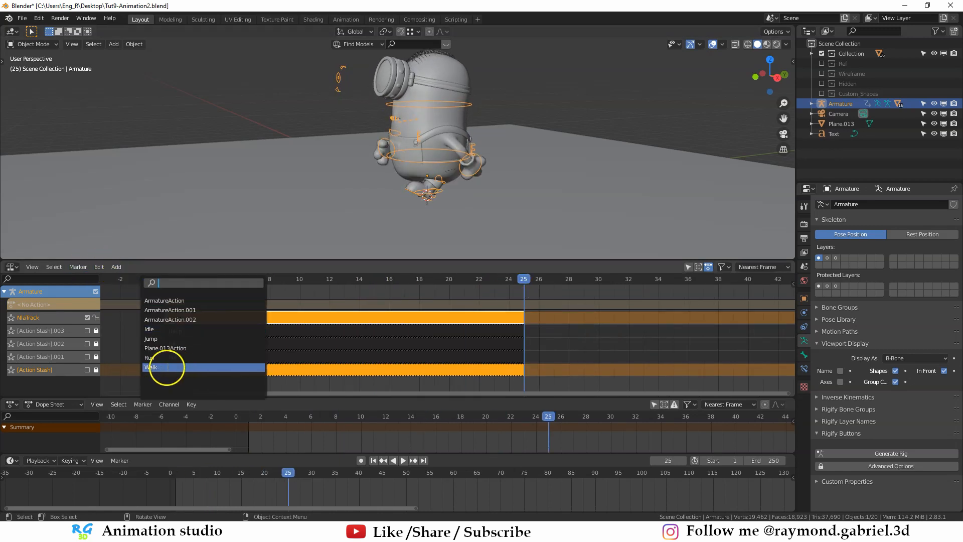
click(167, 367)
- Move the playhead to frame 49 at the end of the second strip and add a third Walk strip
middle_drag(577, 324, 337, 322)
scroll(413, 321, down, 4)
click(580, 281)
click(116, 267)
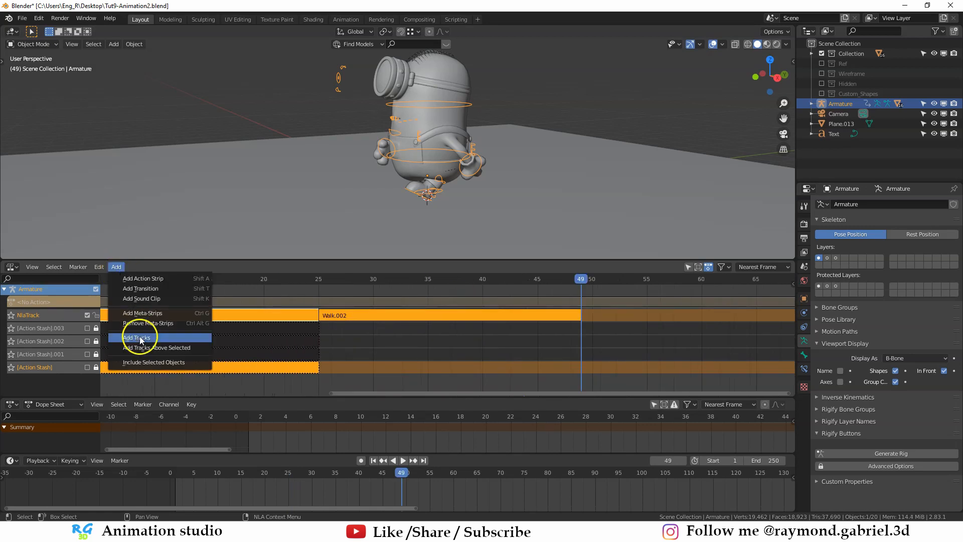
click(146, 281)
click(161, 359)
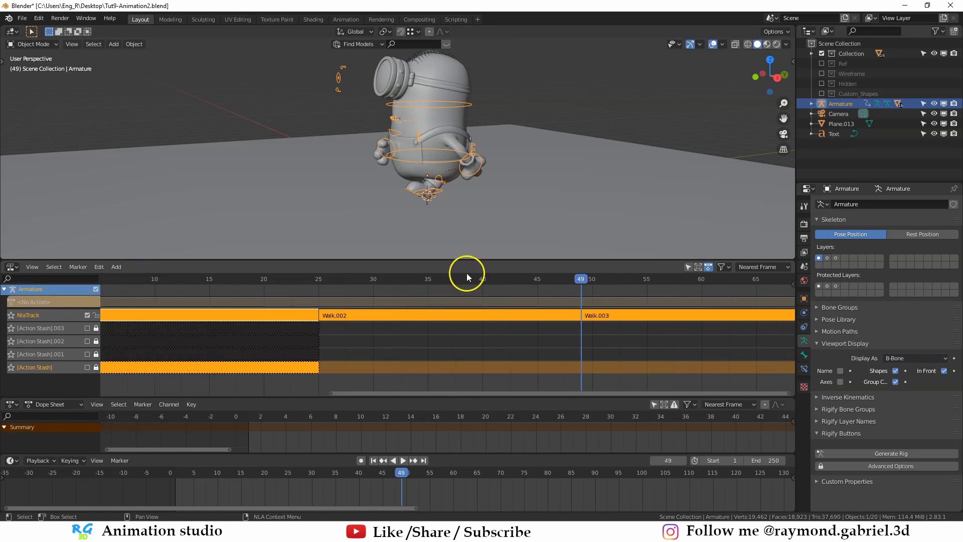
- Play the three chained Walk strips from the first frame, switch the viewport to Material Preview, and stop playback
key(Home)
key(shift+Left)
key(space)
key(z)
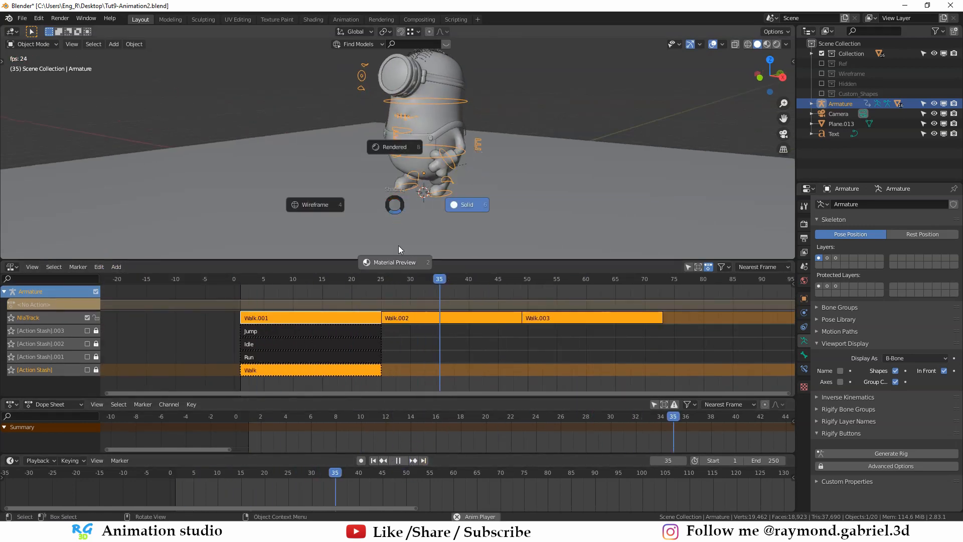
click(394, 262)
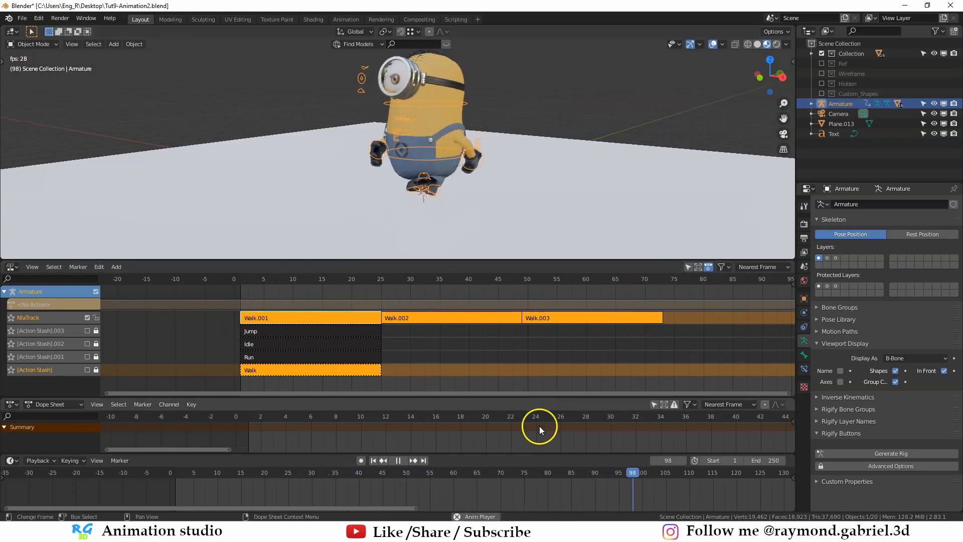
click(398, 460)
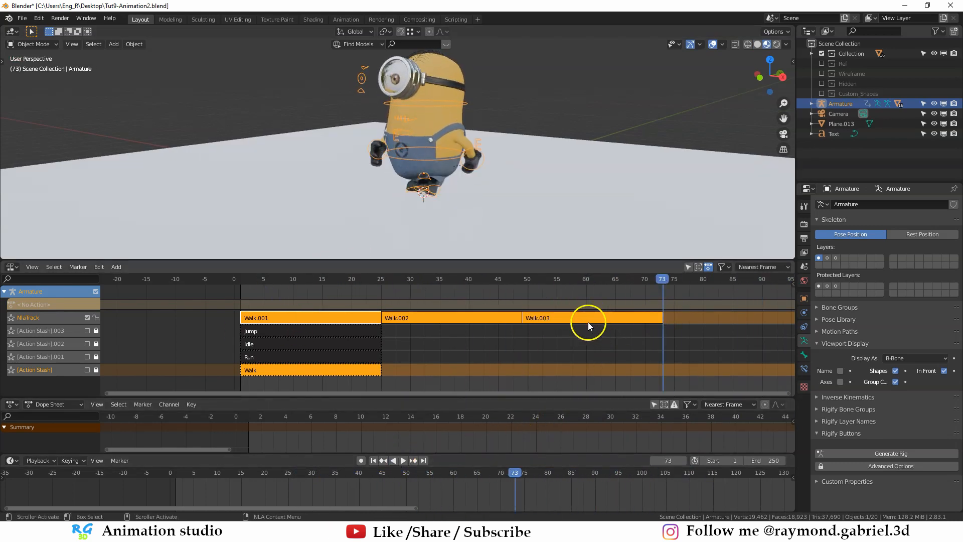
- Deselect the armature and scrub through the Walk strips to check the minion's position on the ground plane
click(354, 189)
scroll(390, 244, down, 2)
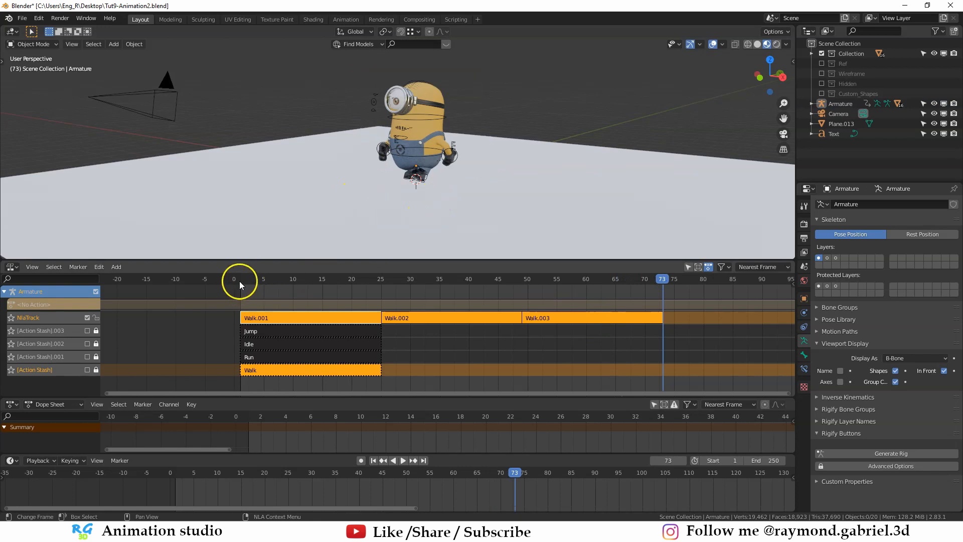
drag(240, 280, 486, 281)
middle_drag(456, 221, 133, 200)
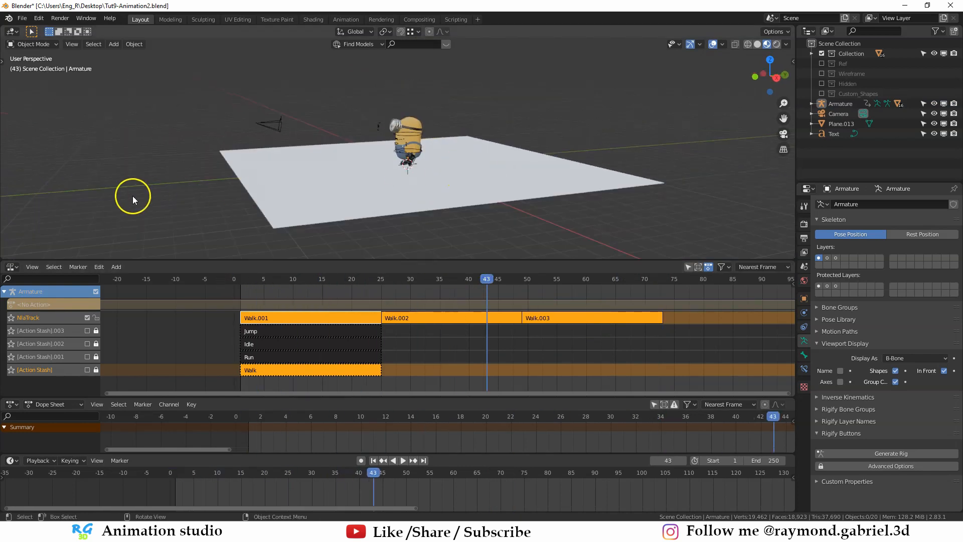
scroll(410, 178, up, 2)
click(403, 460)
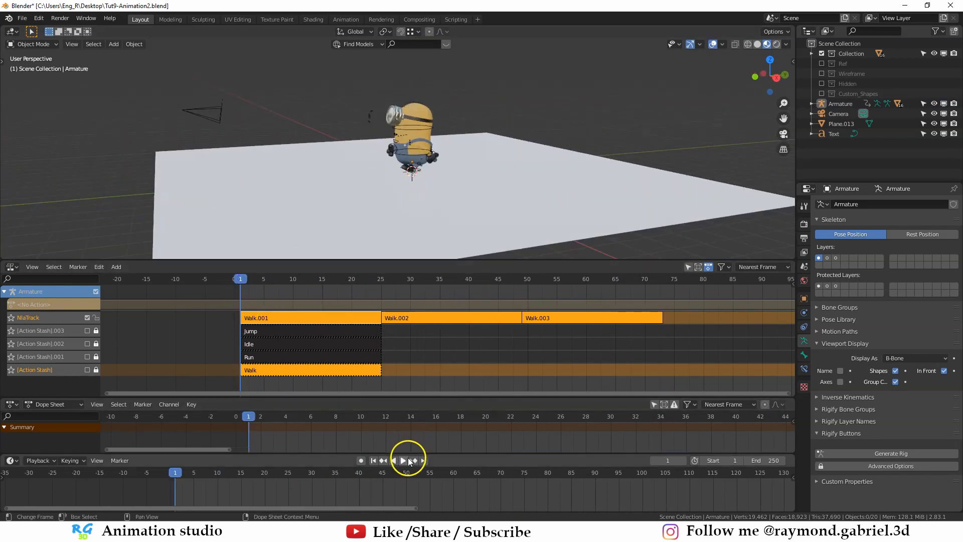
- Select the armature, insert a LocRotScale keyframe on it at frame 1, and enlarge the Dope Sheet area
click(413, 158)
click(412, 153)
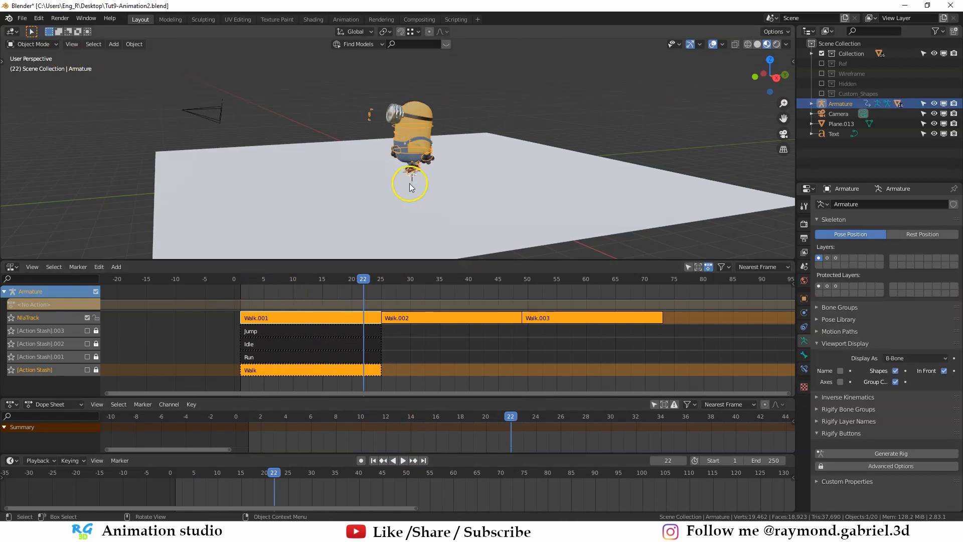
click(244, 280)
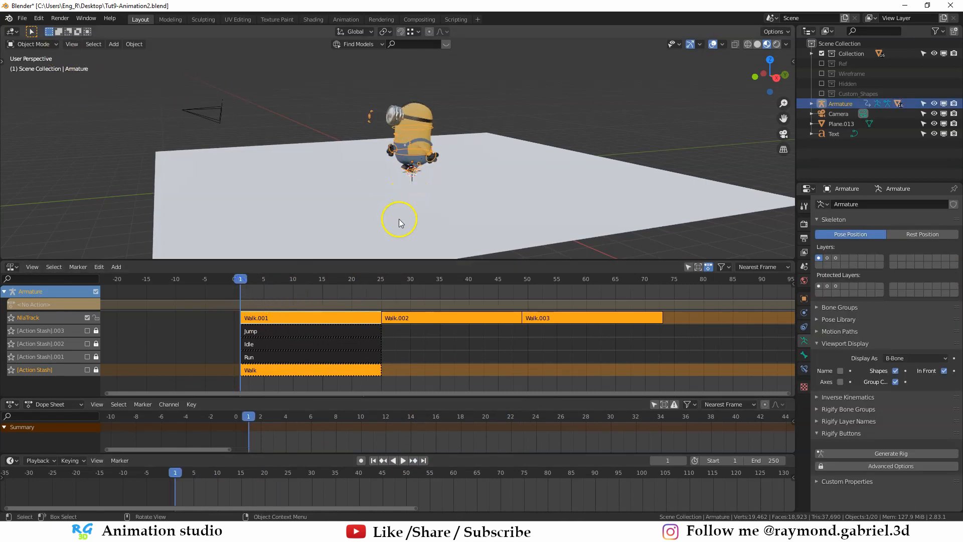
middle_drag(435, 197, 419, 165)
key(i)
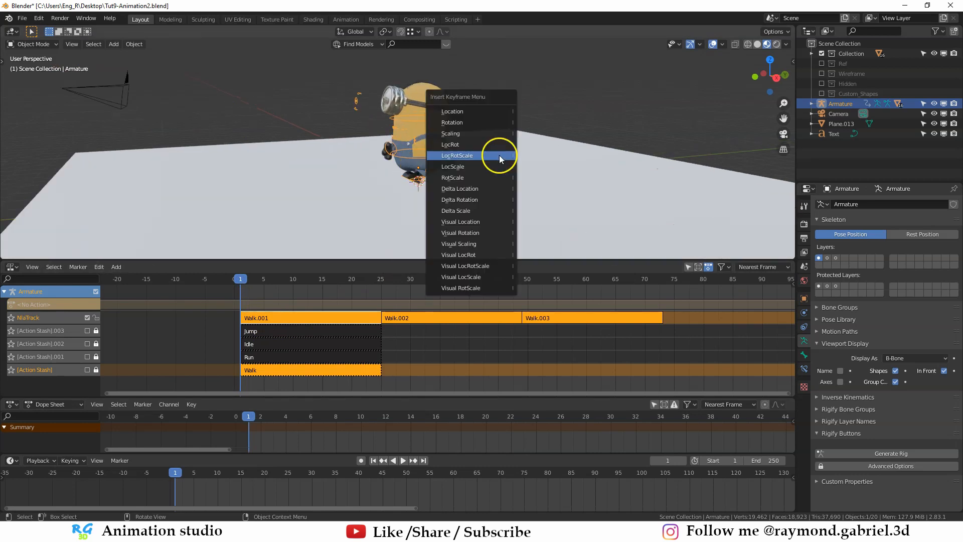
click(500, 155)
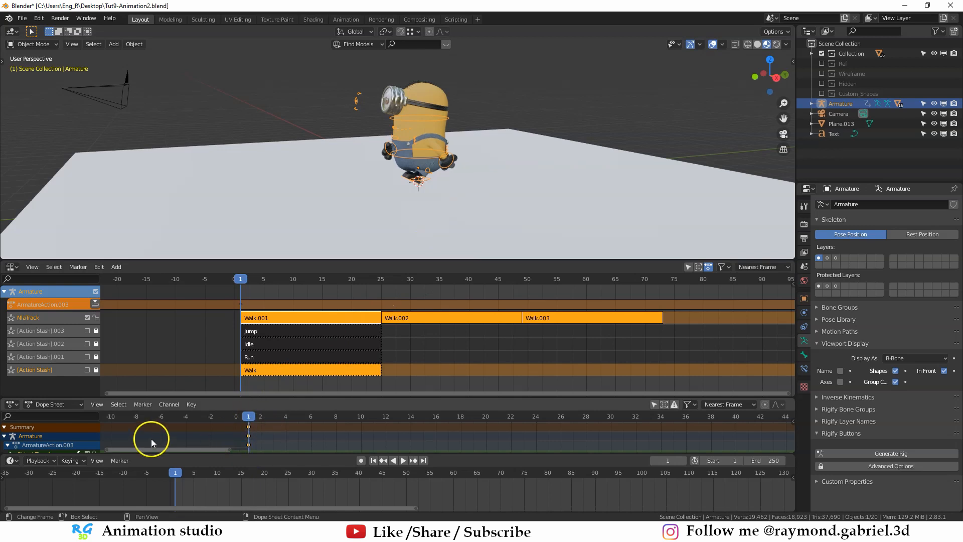
drag(193, 399, 180, 376)
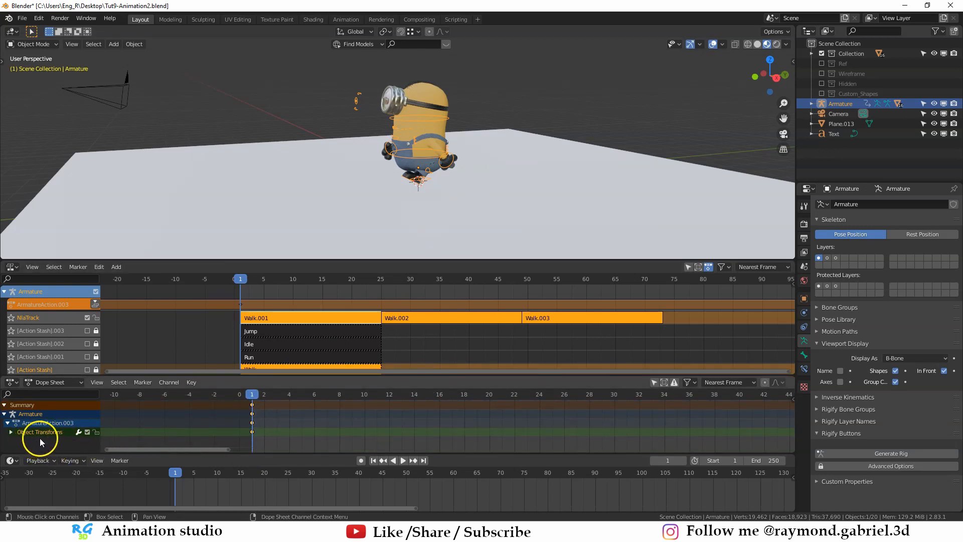
- At frame 73, the end of the third strip, move the armature along negative global Y to the plane's far edge and keyframe it
click(651, 284)
key(space)
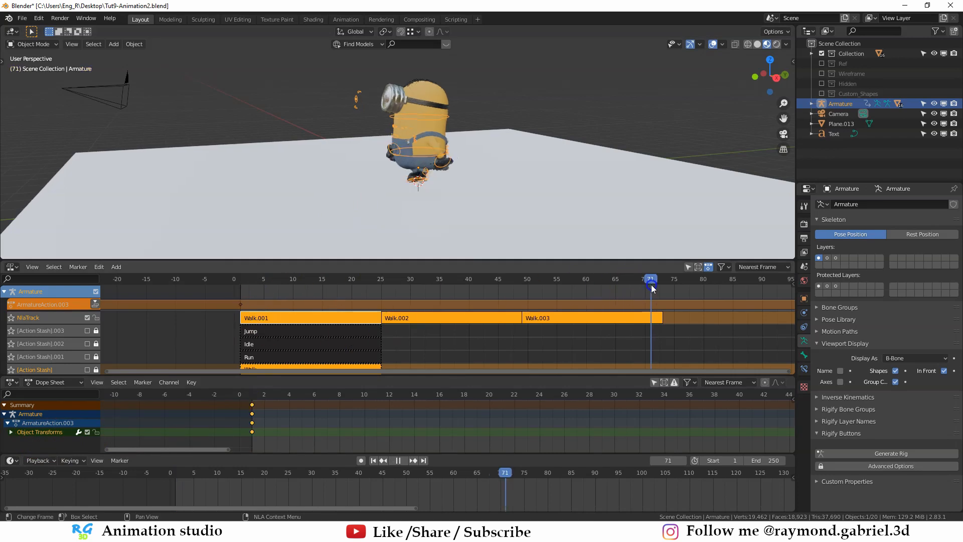
key(space)
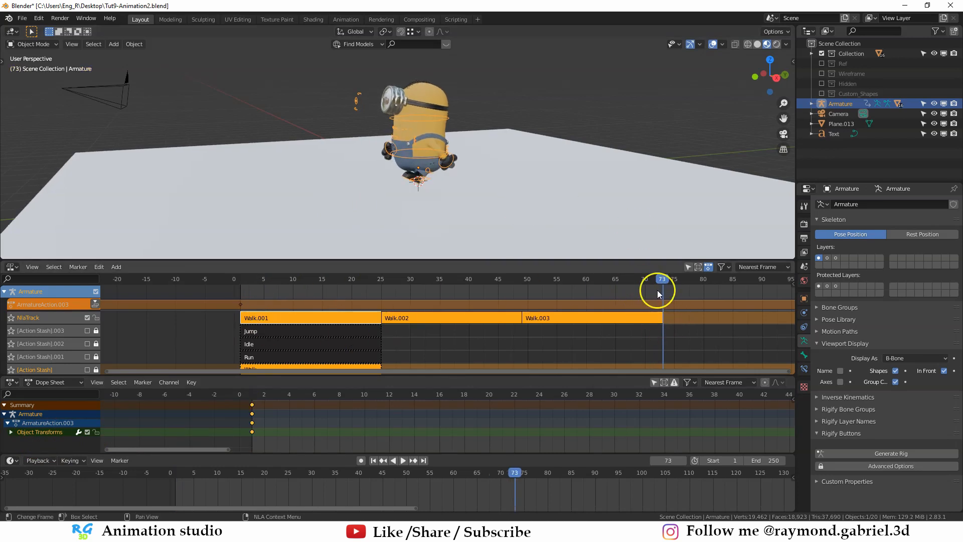
scroll(391, 189, down, 2)
middle_drag(391, 189, 392, 198)
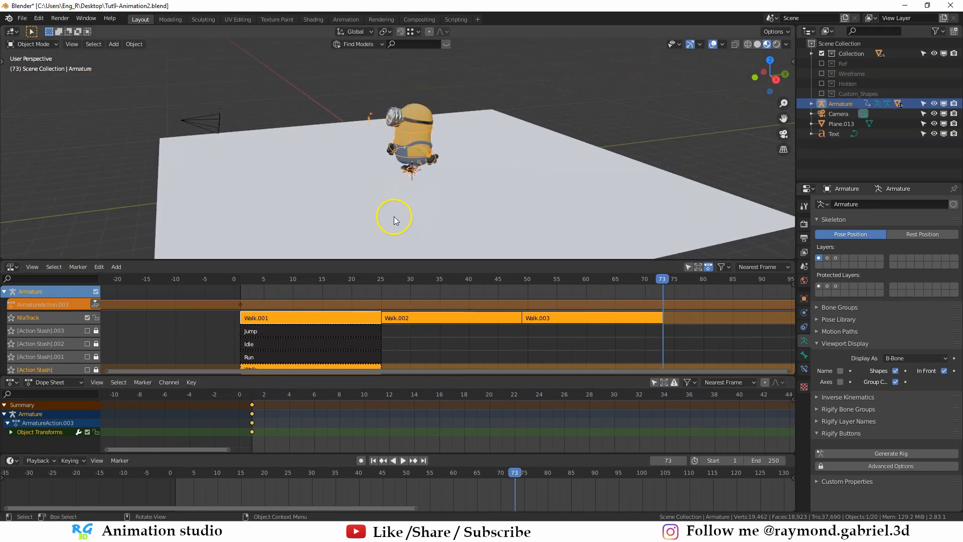
key(y)
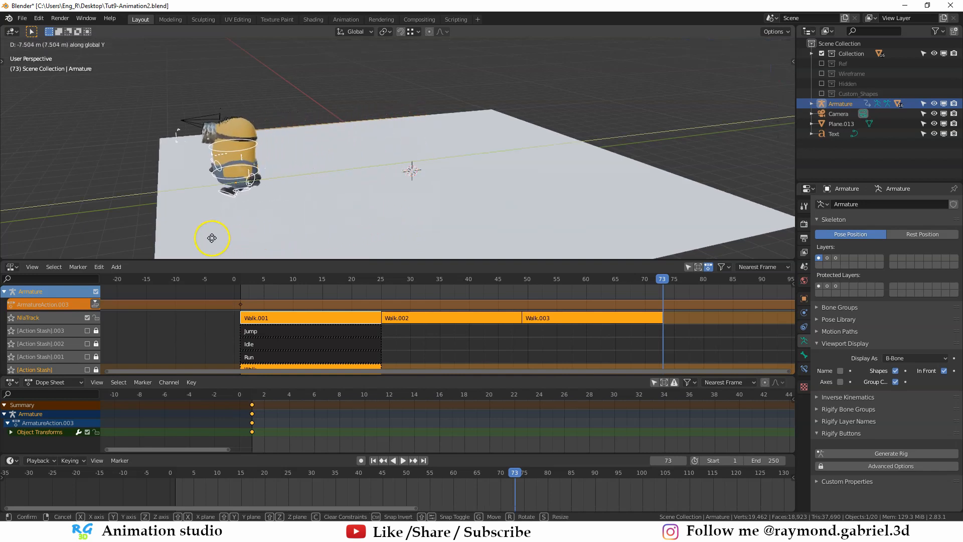
click(173, 243)
shift+middle_drag(225, 243, 294, 221)
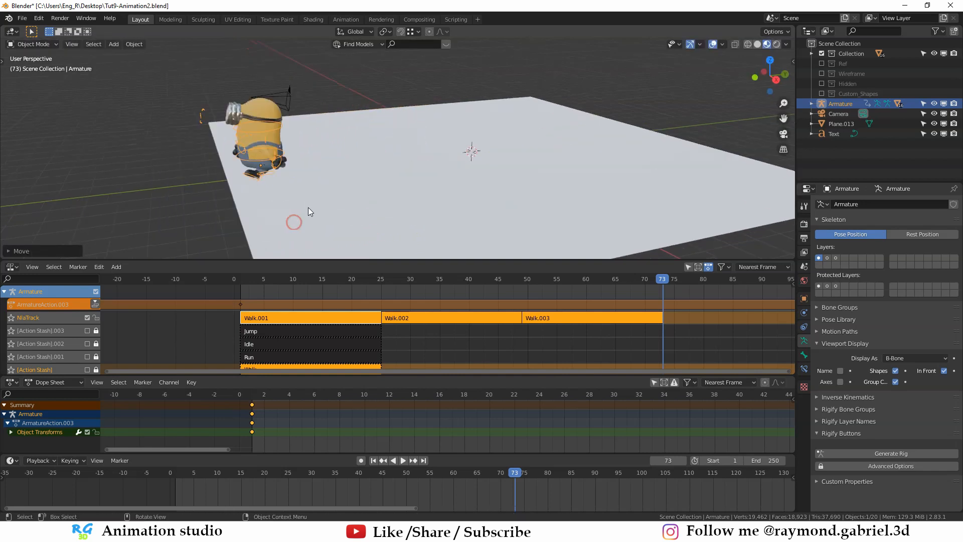
key(i)
click(308, 209)
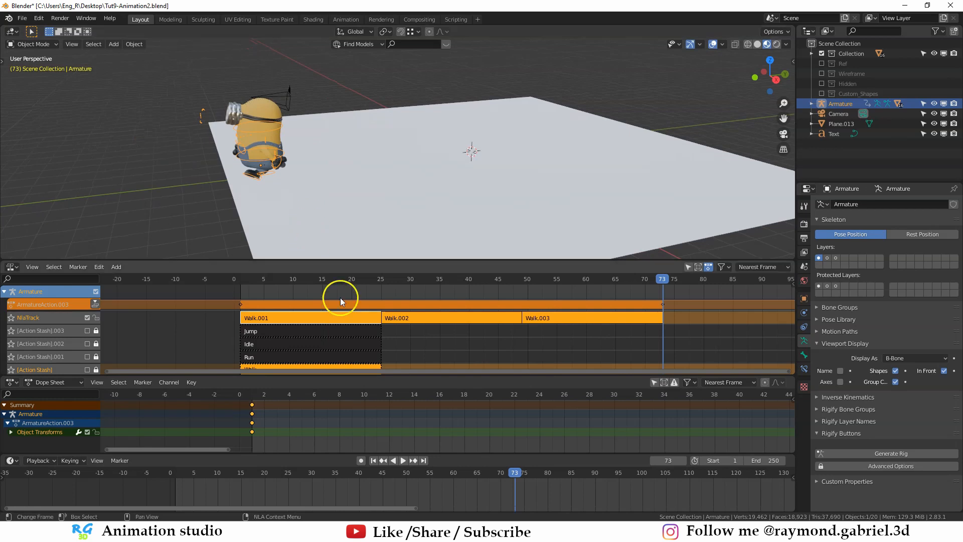
- Play the animation from frame 1 to check how the minion's travel matches the walk cycle
scroll(336, 421, down, 10)
middle_drag(542, 428, 520, 430)
click(280, 394)
key(space)
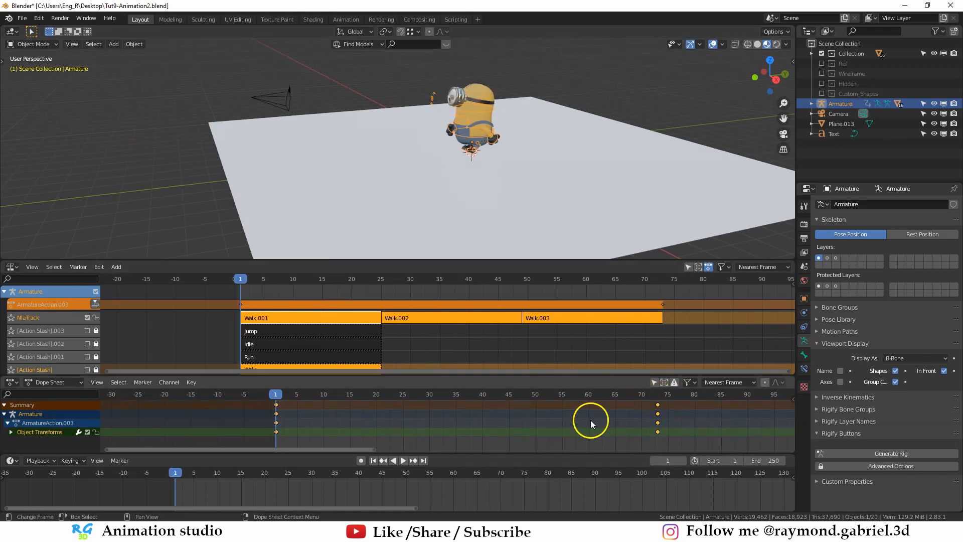
key(space)
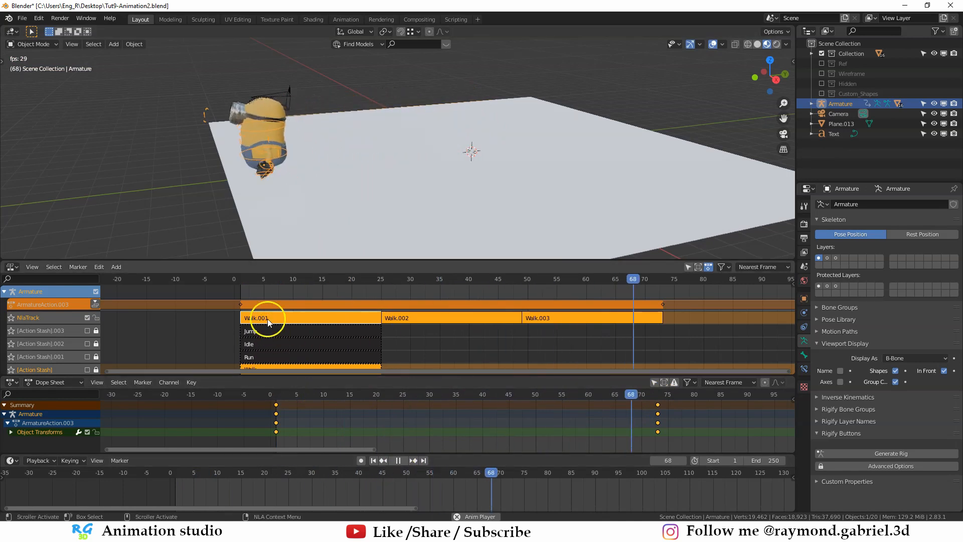
mouse_move(275, 393)
mouse_down()
mouse_move(552, 391)
mouse_move(275, 389)
mouse_up()
scroll(400, 215, down, 5)
middle_drag(401, 215, 399, 221)
click(400, 461)
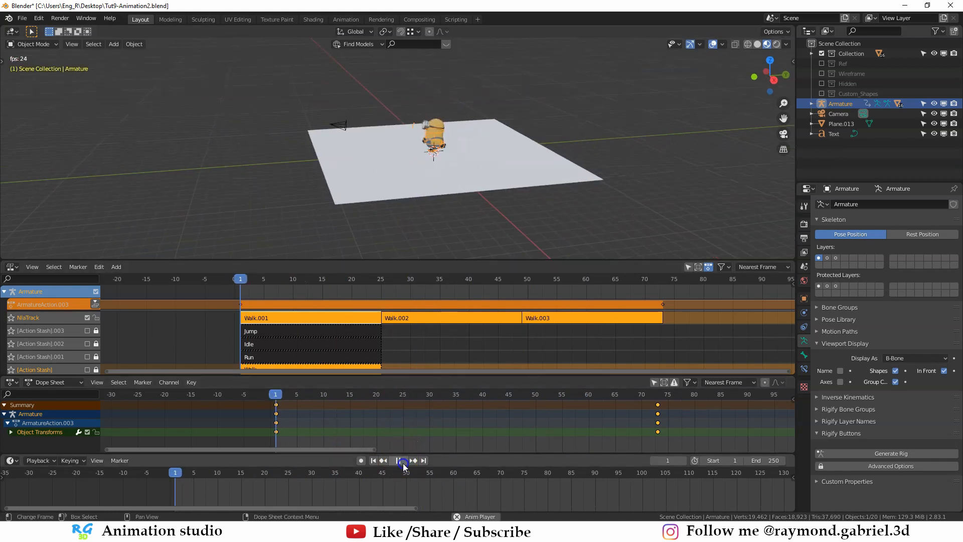
click(399, 461)
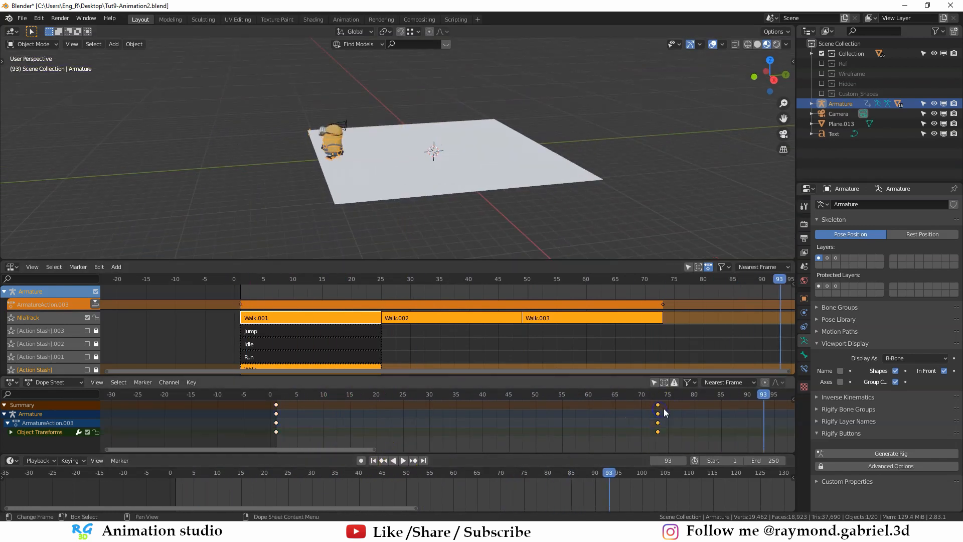
- Move the armature's end keyframe to frame 49 and play the animation to check the travel speed
scroll(664, 409, down, 3)
middle_drag(658, 412, 631, 426)
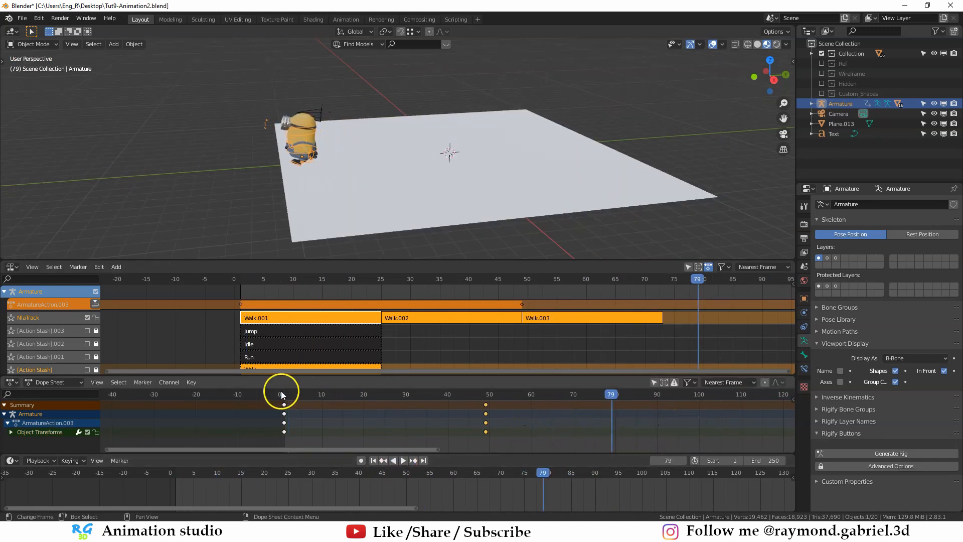
click(403, 460)
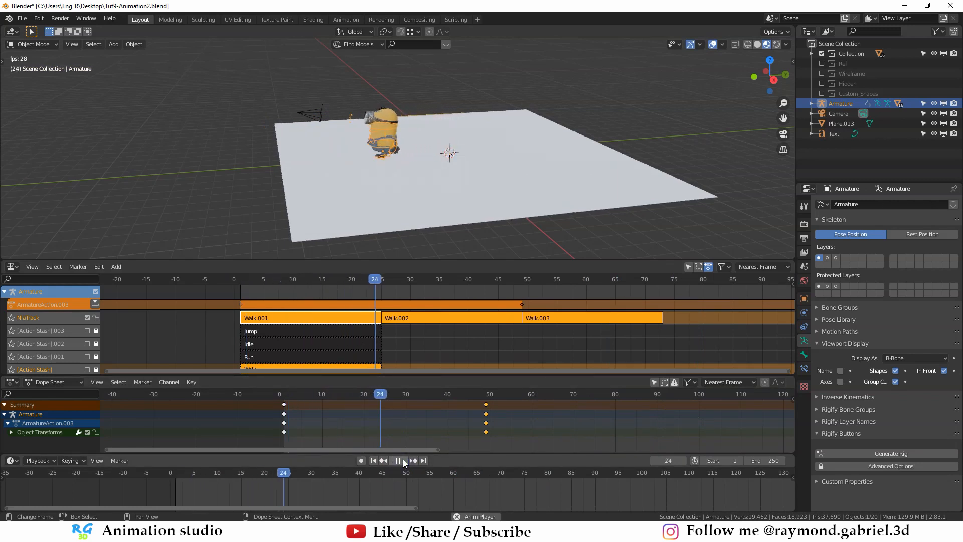
click(403, 460)
- Move the armature's end keyframe to frame 90 and play the walk from frame 1
scroll(346, 207, up, 2)
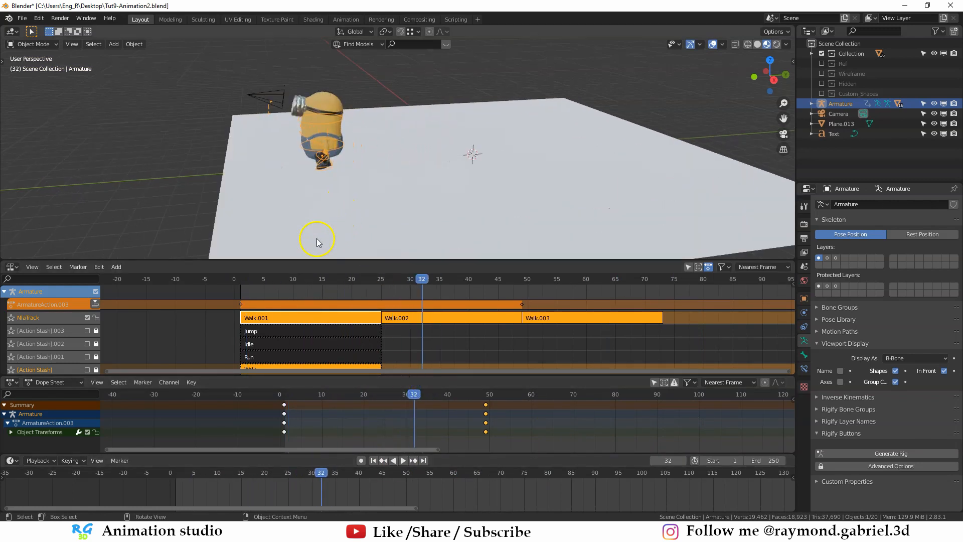
drag(285, 395, 405, 402)
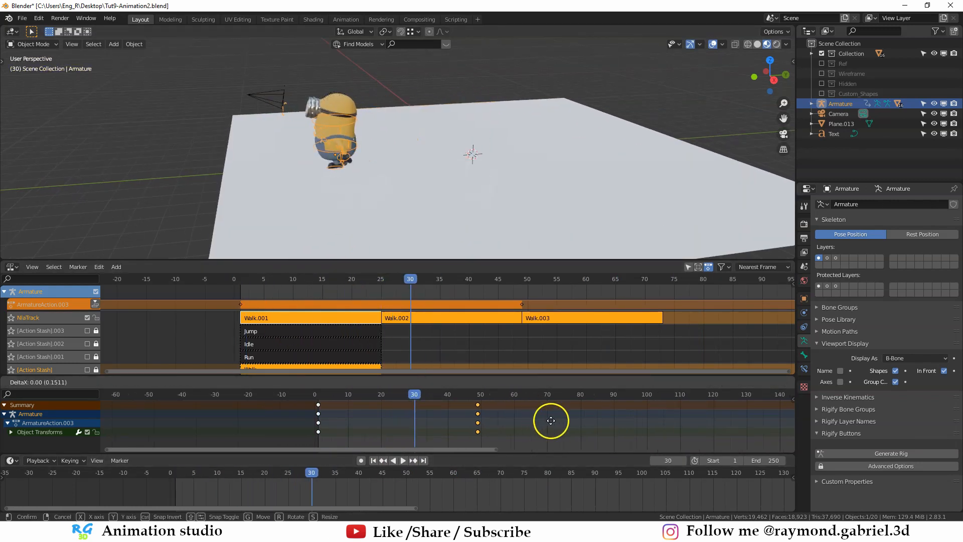
drag(550, 420, 646, 428)
click(676, 428)
drag(387, 397, 318, 397)
click(403, 460)
scroll(394, 215, up, 3)
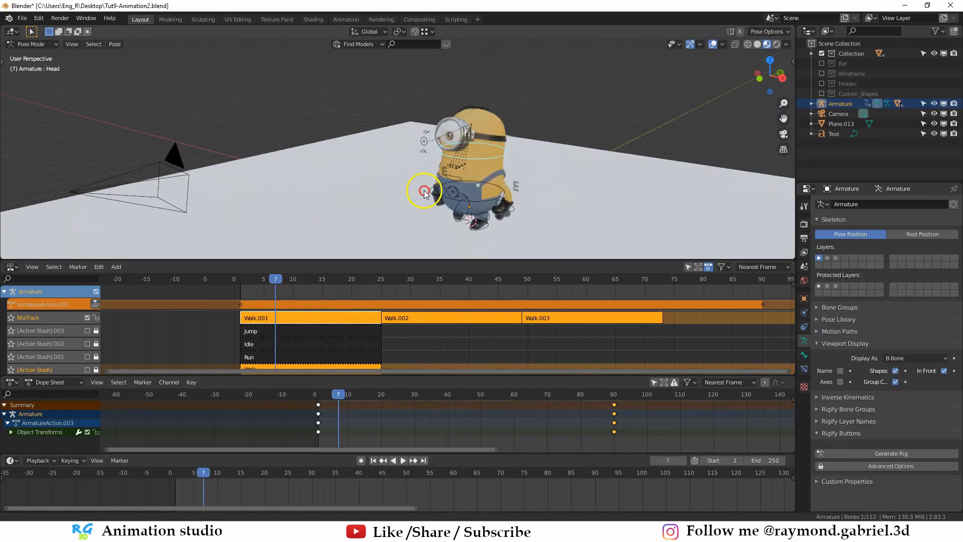
- In Pose Mode at frame 7, rotate the upper and lower eyelid control bones to close the minion's eye
middle_drag(424, 193, 395, 170)
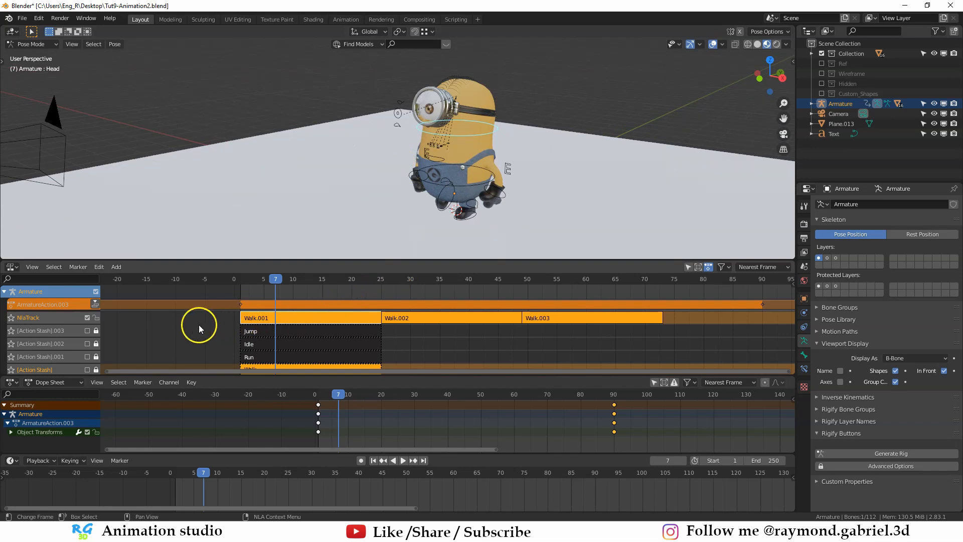
scroll(417, 132, up, 2)
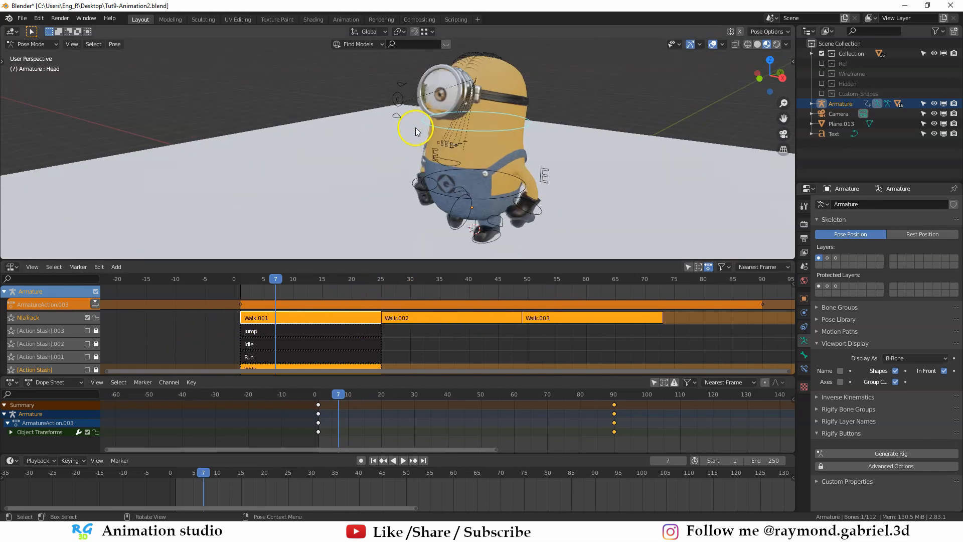
click(401, 89)
middle_drag(392, 204, 516, 172)
key(r)
click(441, 249)
click(390, 143)
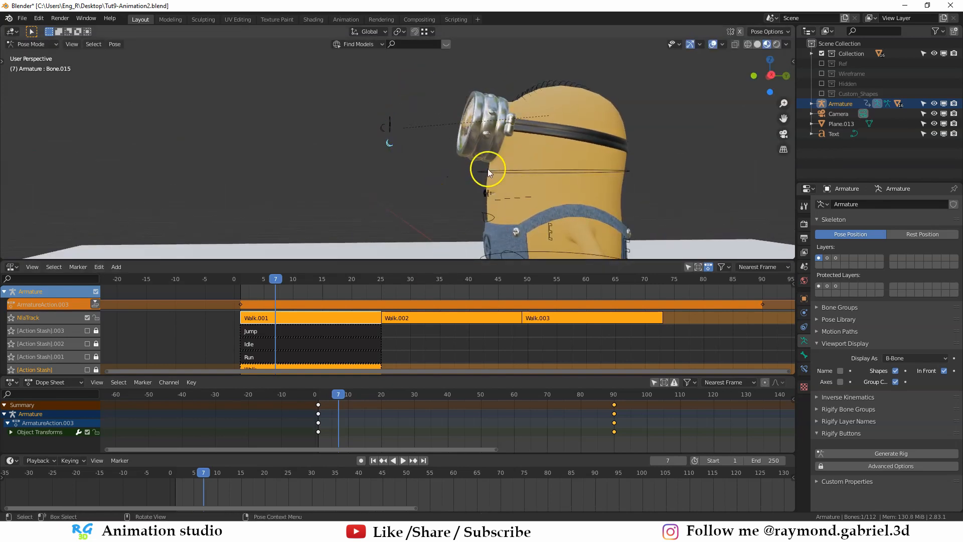
key(r)
click(365, 228)
- Select both eyelid control bones and insert a keyframe for the closed eye at frame 7
middle_drag(351, 216, 433, 244)
drag(364, 127, 335, 154)
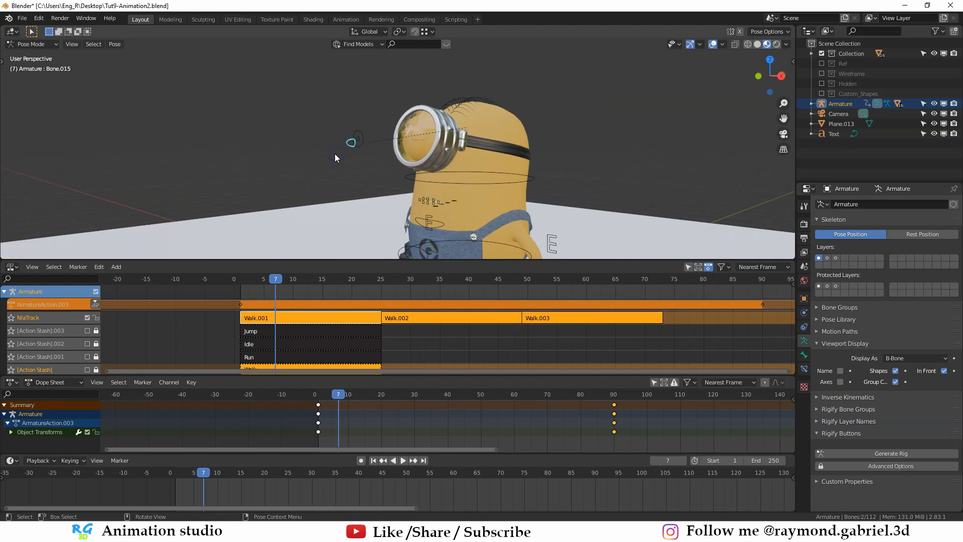
key(i)
shift+middle_drag(358, 195, 365, 180)
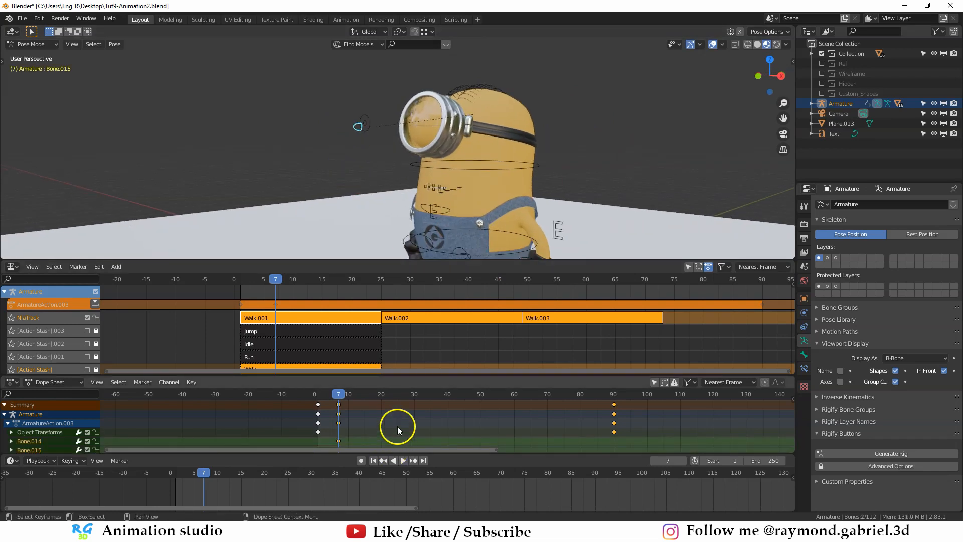
- Keyframe the open eyelids at frames 5 and 9, on either side of the closed pose
middle_drag(361, 440, 393, 434)
drag(370, 396, 363, 403)
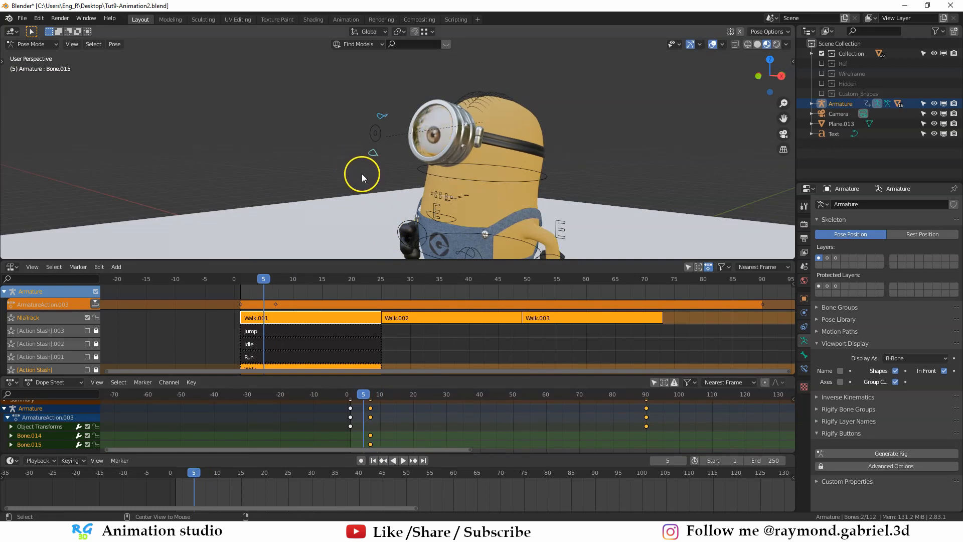
key(i)
click(388, 212)
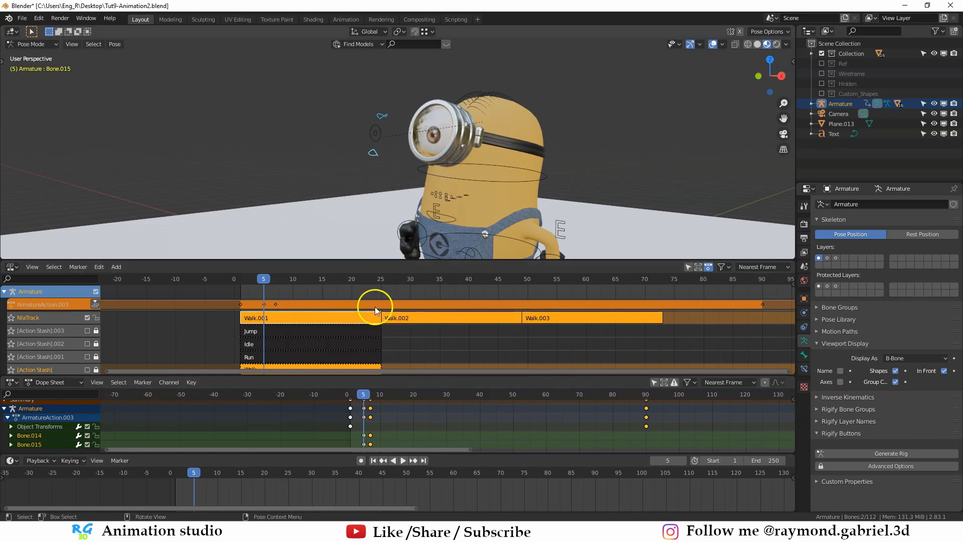
drag(365, 399, 376, 396)
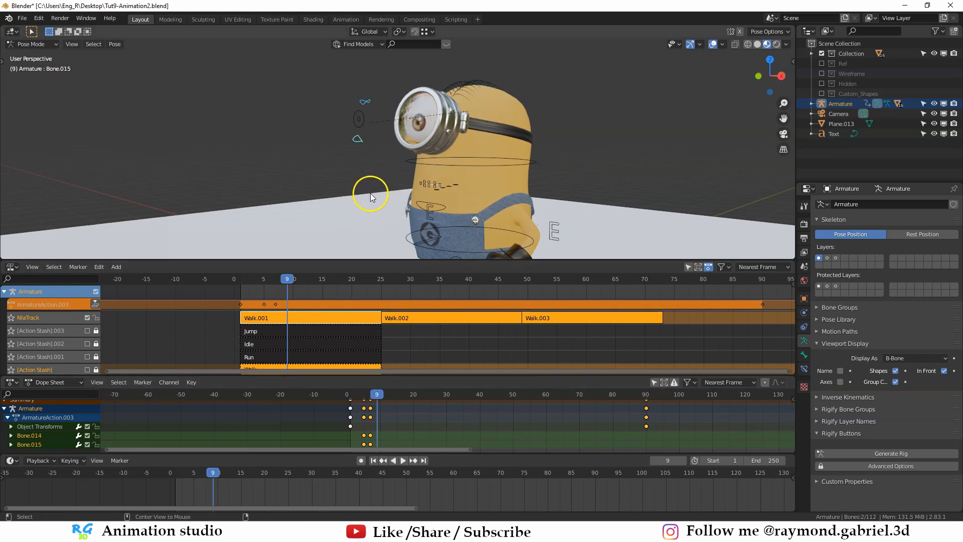
key(i)
click(381, 214)
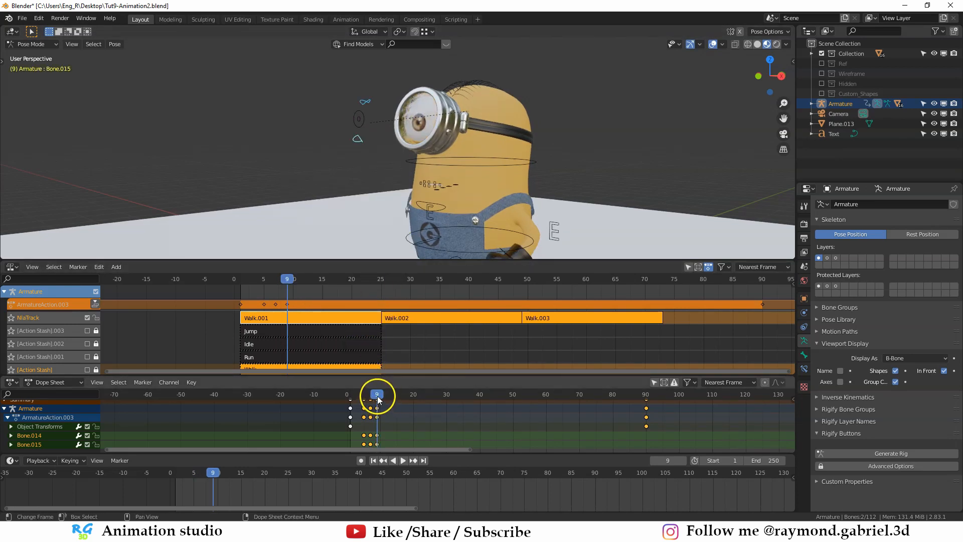
- Play the blink, and duplicate its three keyframes to start at frames 42 and 70
drag(377, 398, 339, 404)
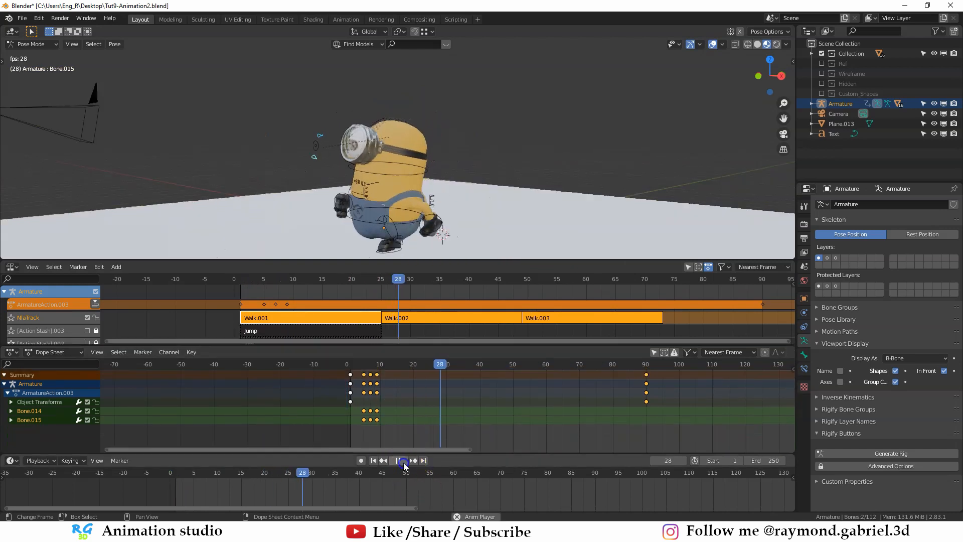
click(402, 461)
click(395, 424)
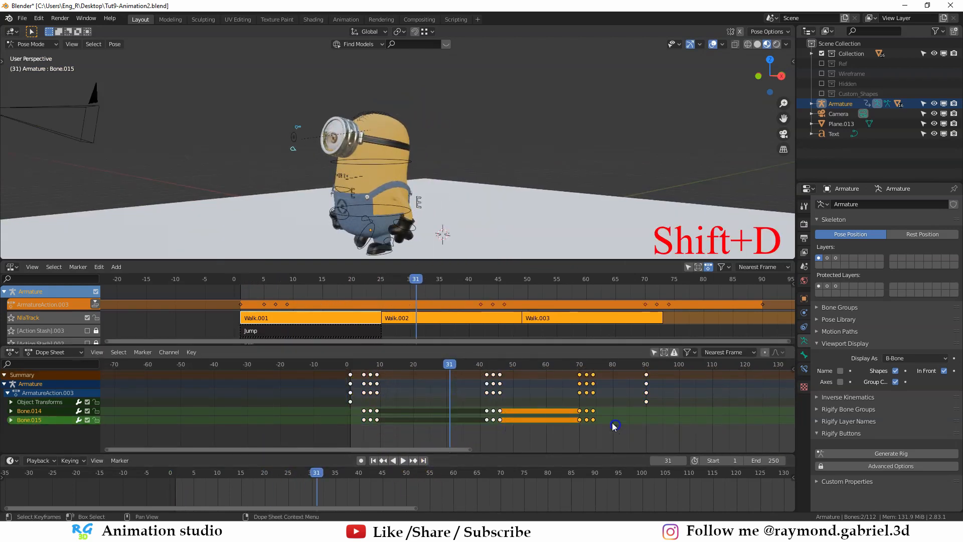
- Play and scrub the walk from the start to check the repeated blinks
click(355, 369)
click(403, 460)
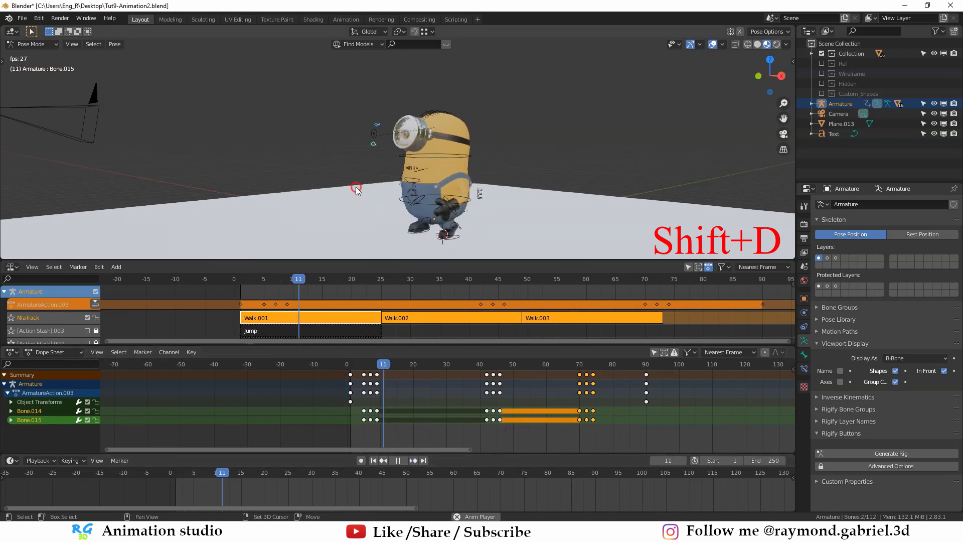
middle_drag(445, 188, 456, 231)
drag(355, 364, 438, 368)
scroll(419, 187, up, 5)
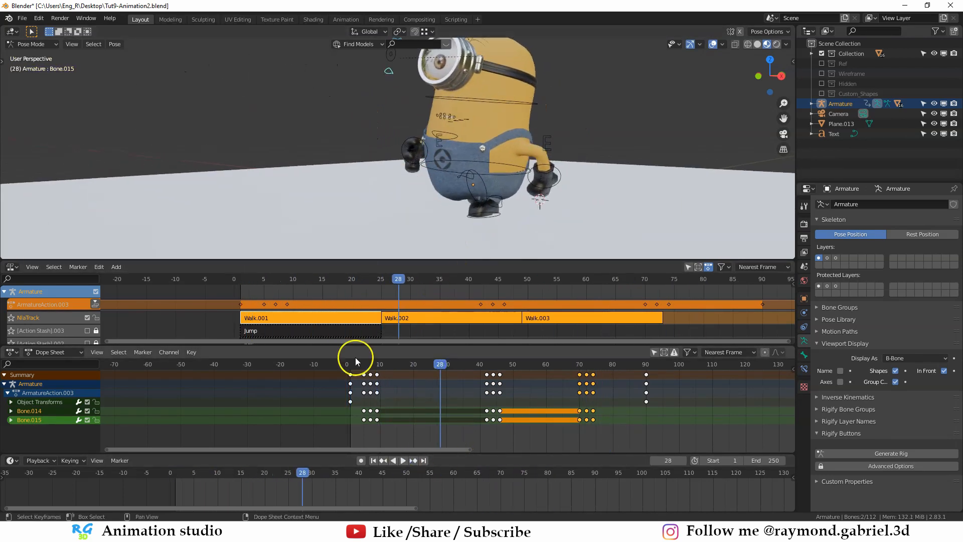
- Select all the mouth control bones at frame 15 and insert a LocRotScale keyframe on them
drag(357, 359, 396, 362)
middle_drag(409, 206, 447, 197)
scroll(441, 190, up, 1)
click(435, 111)
scroll(393, 167, up, 2)
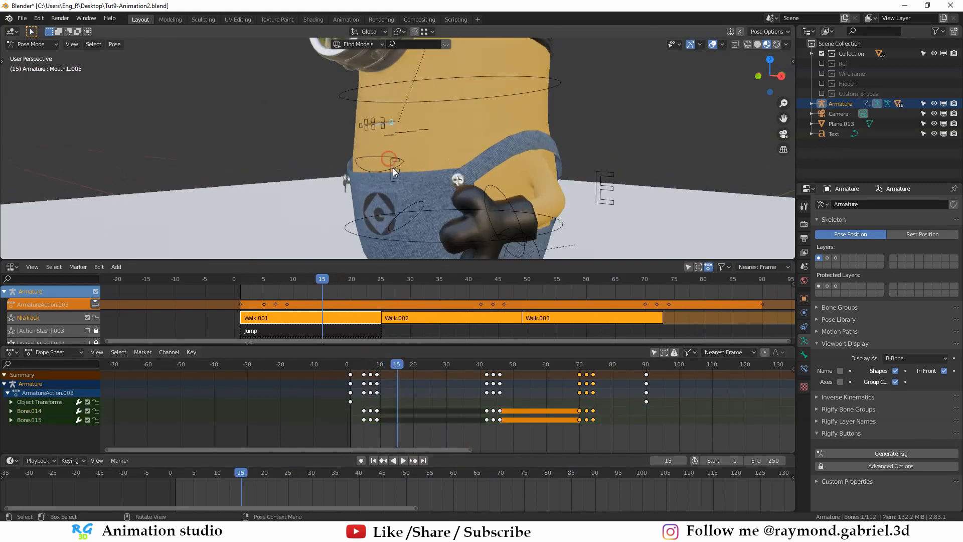
middle_drag(392, 166, 393, 107)
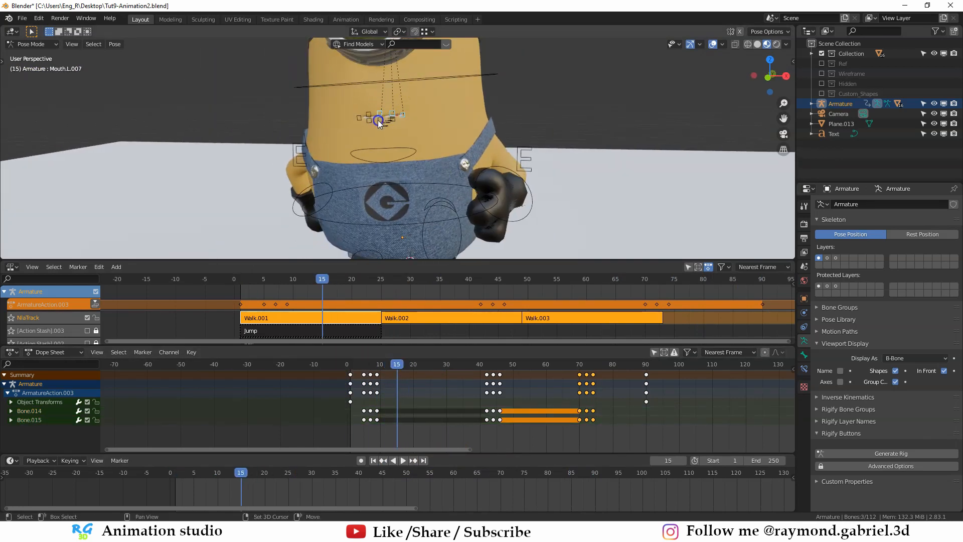
shift+click(359, 116)
key(i)
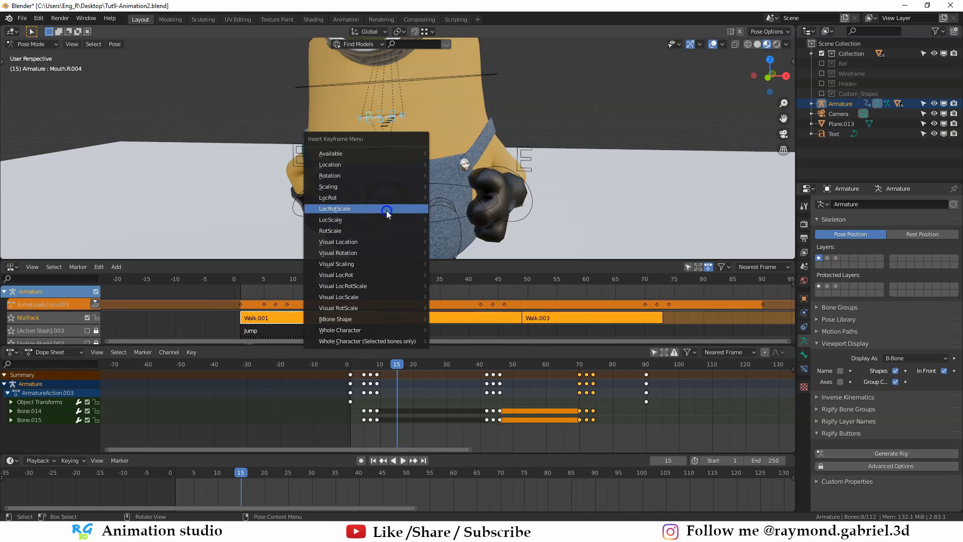
click(404, 209)
- At frame 18, move the mouth corner bones outward and upward to shape a smile
click(395, 366)
drag(395, 368, 406, 366)
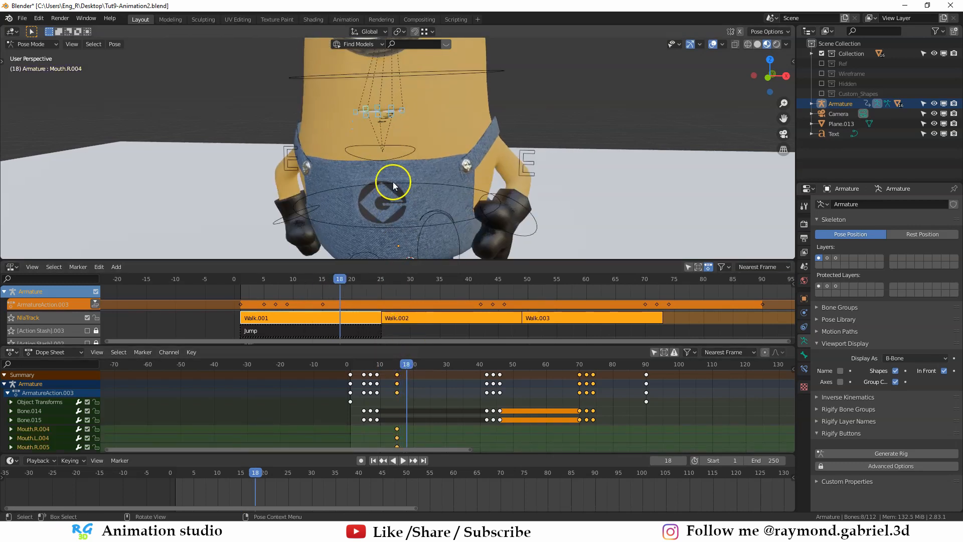
shift+middle_drag(404, 111, 396, 130)
click(343, 132)
key(g)
click(337, 121)
- Rotate the jaw control Bone.016 to open the minion's mouth
click(382, 166)
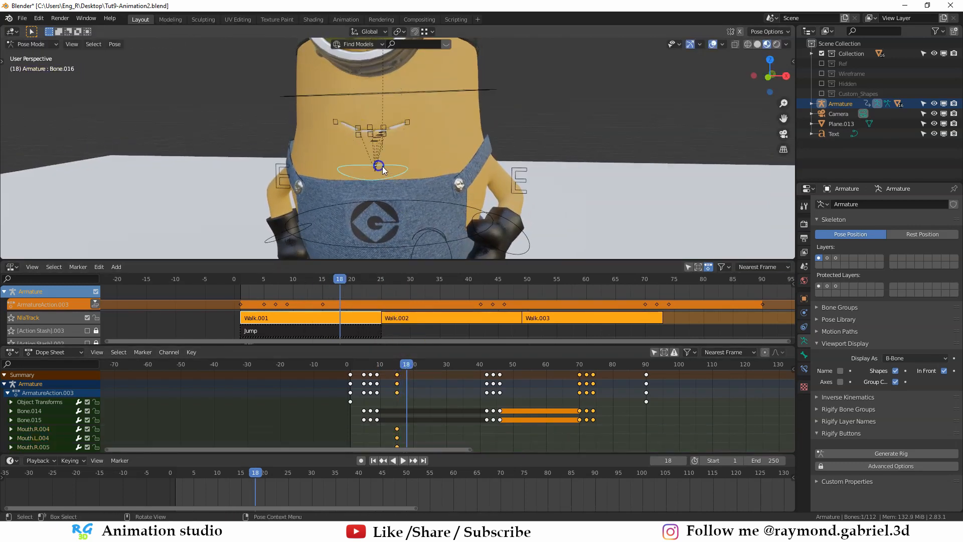
key(r)
middle_drag(382, 167, 373, 138)
click(402, 192)
- Adjust the mouth control bones at frame 18, moving the corner bone Mouth.R.005 slightly outward and upward to refine the smile
click(371, 138)
key(g)
click(310, 134)
key(g)
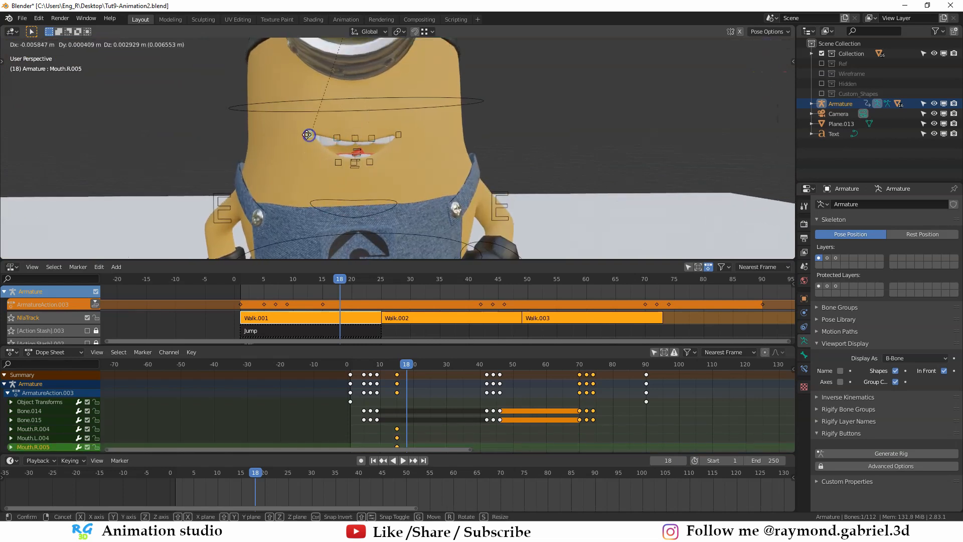
click(309, 133)
click(397, 130)
- Select all the mouth control bones around the smile and insert a keyframe on them at frame 18
scroll(415, 201, down, 1)
shift+click(399, 135)
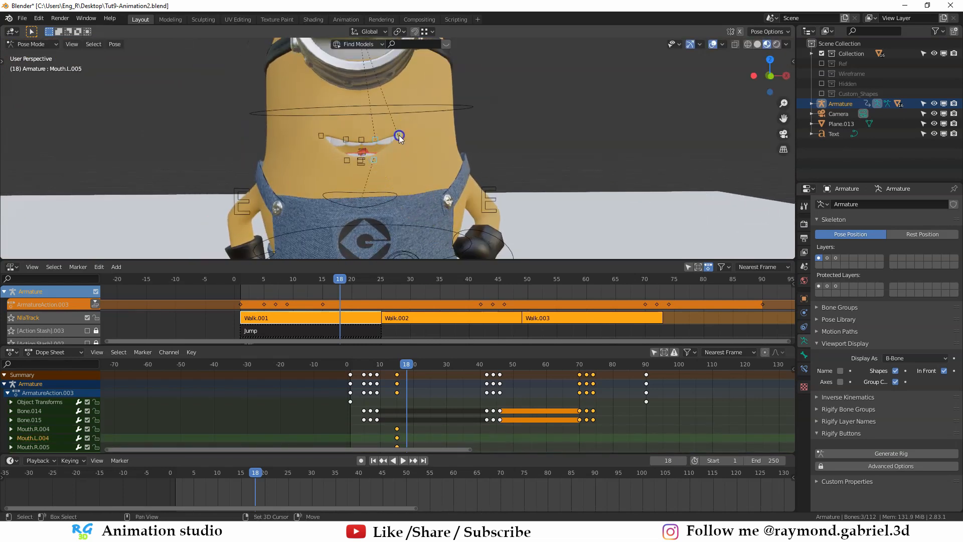
shift+click(348, 140)
shift+click(347, 161)
shift+click(321, 136)
mouse_move(387, 173)
middle_down()
mouse_move(371, 186)
mouse_move(372, 178)
middle_up()
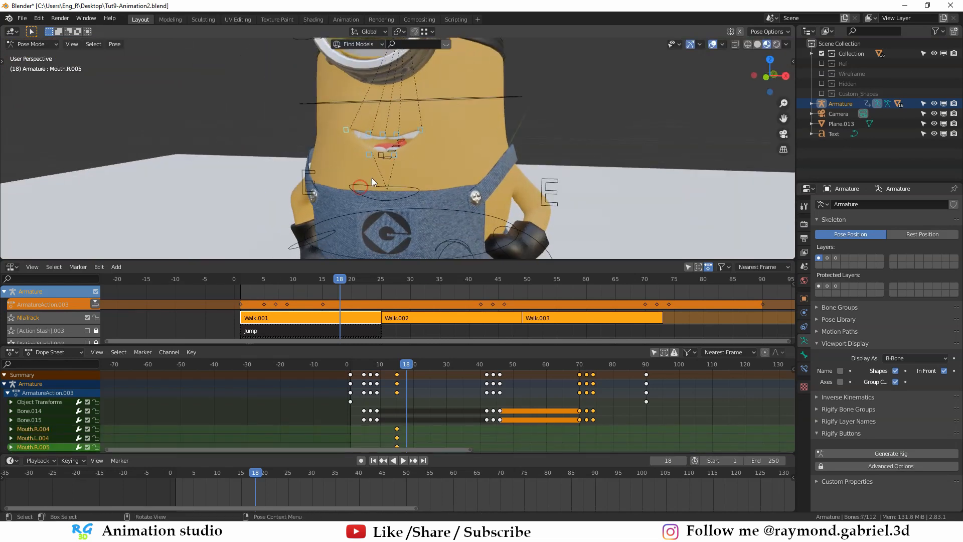
key(i)
click(370, 179)
- Play the walk from frame 1 to check how the smile animates
scroll(443, 224, down, 2)
click(351, 365)
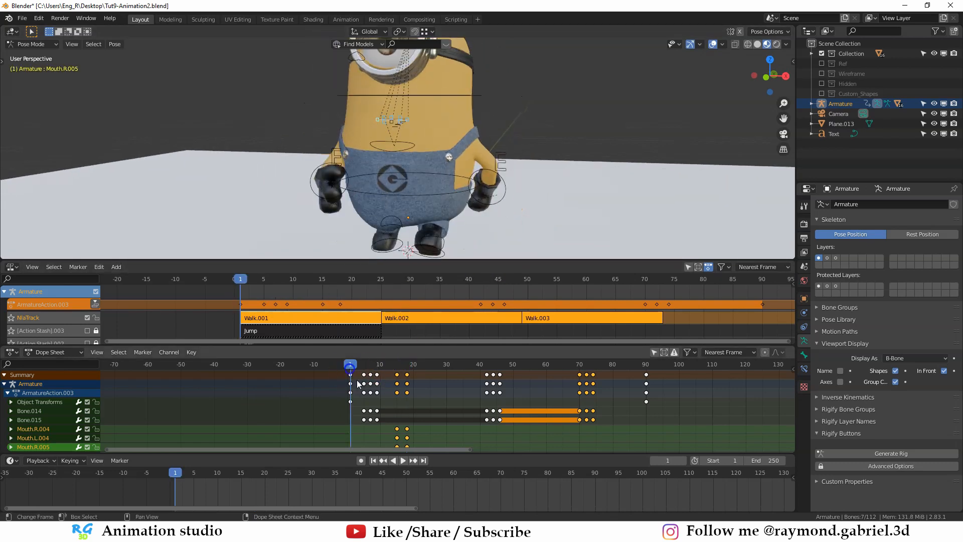
scroll(437, 163, down, 2)
middle_drag(441, 161, 423, 169)
click(403, 461)
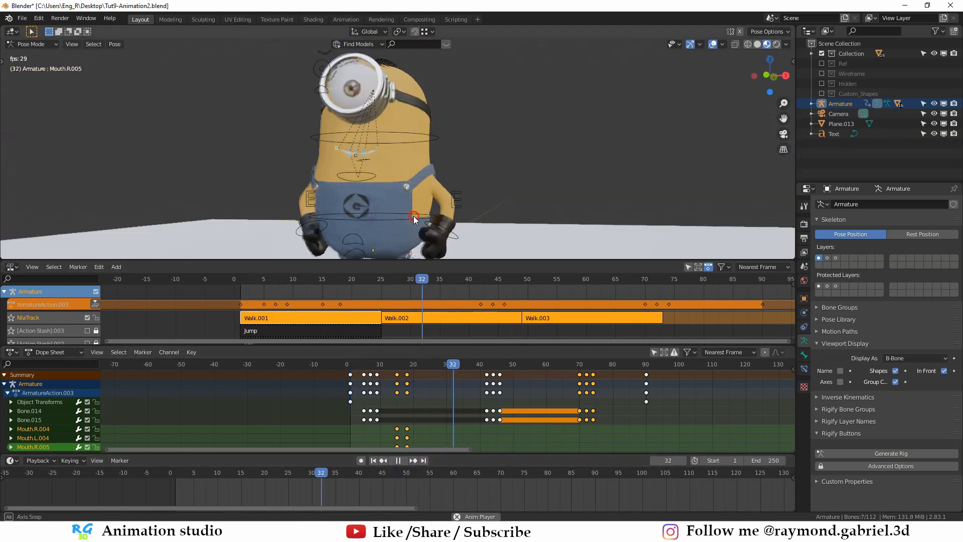
click(369, 371)
key(space)
- Insert a keyframe on the jaw control Bone.016 at frame 15, with the mouth still closed
drag(362, 366, 397, 374)
scroll(446, 166, up, 5)
click(434, 180)
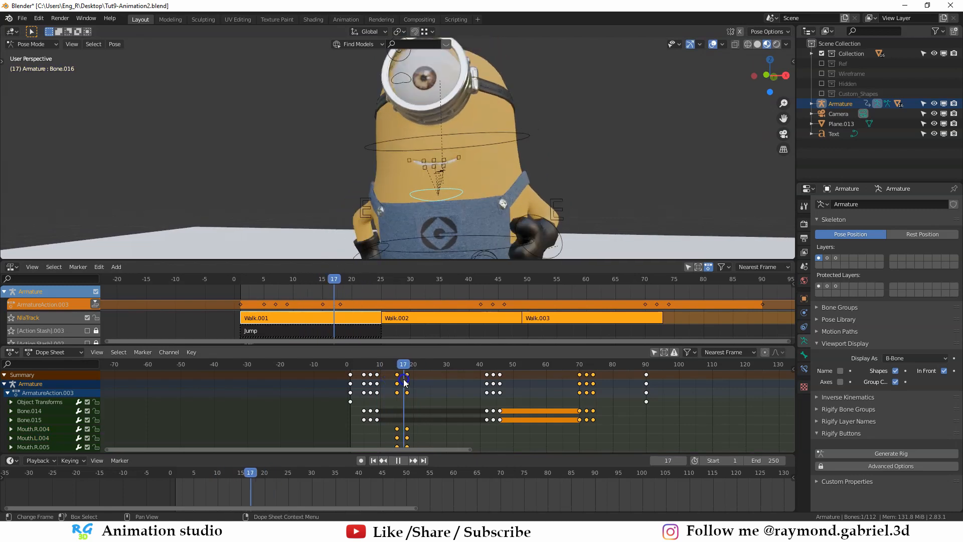
key(i)
click(447, 198)
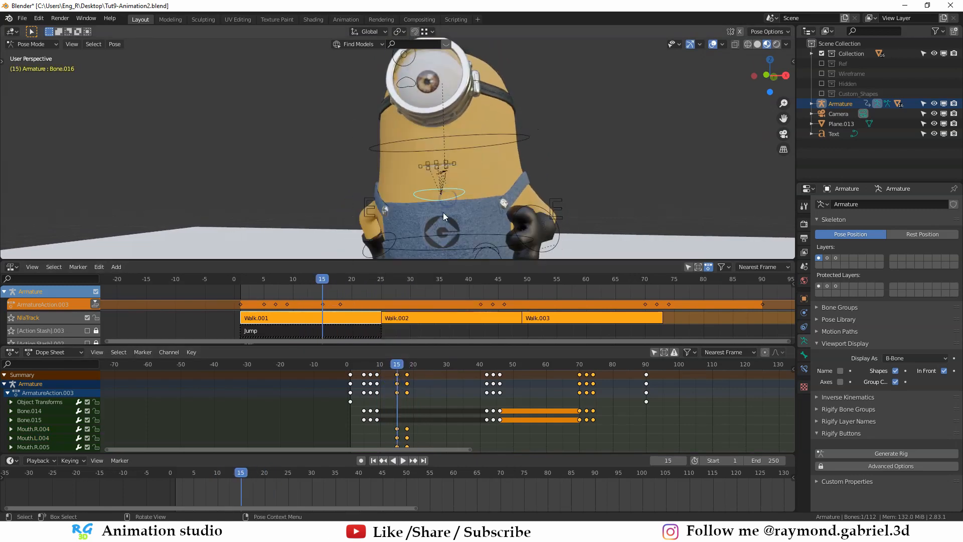
middle_drag(443, 212, 490, 206)
- Rotate the jaw control Bone.016 at frame 18 to open the minion's mouth
click(407, 369)
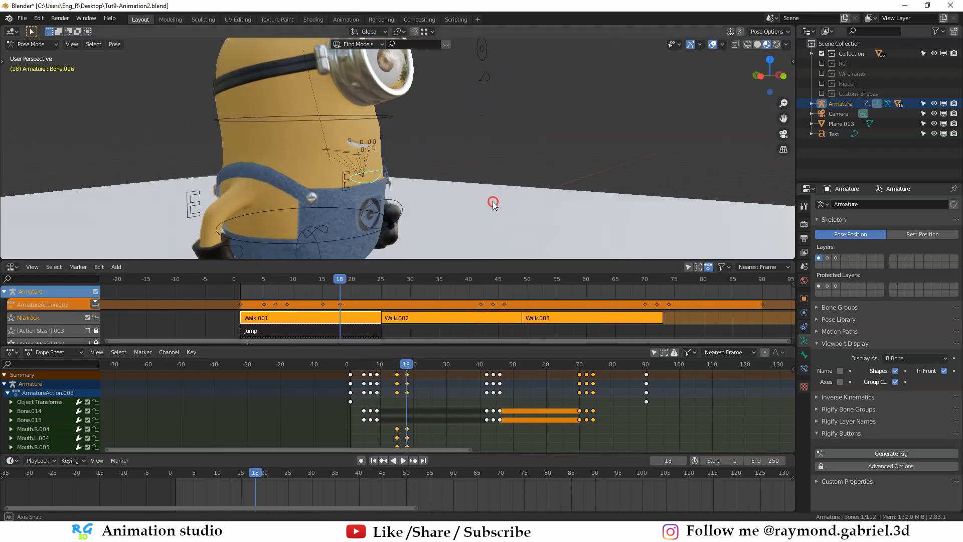
scroll(407, 234, up, 4)
key(r)
click(403, 244)
middle_drag(398, 220, 320, 199)
middle_drag(432, 189, 400, 200)
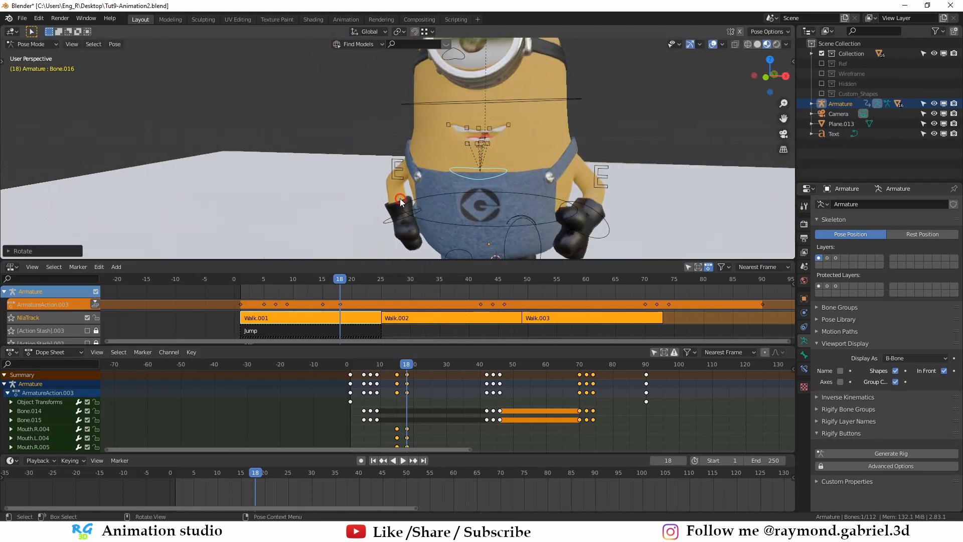
- Enable Auto Keying and rotate the jaw control Bone.016 slightly at frame 18 to record the open-mouth pose
click(361, 460)
middle_drag(426, 211, 470, 216)
key(r)
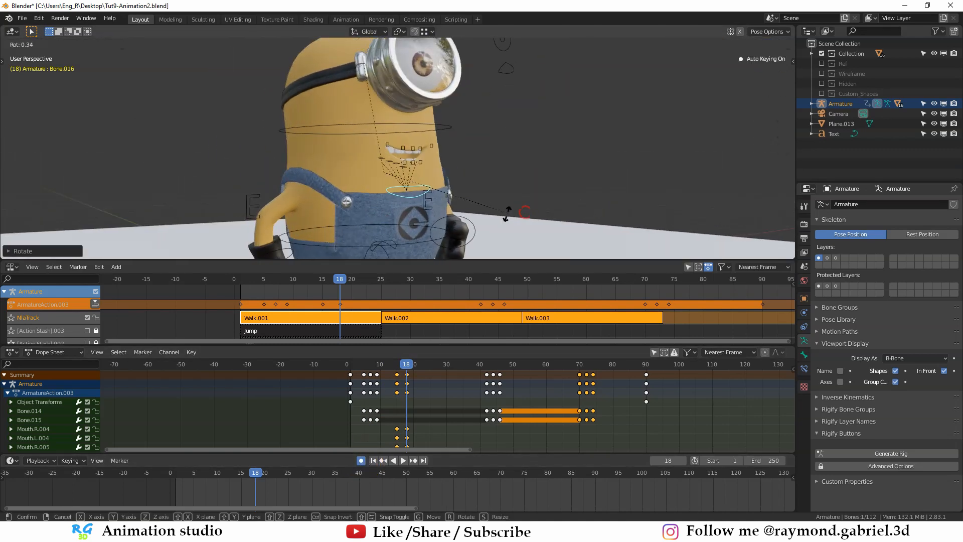
click(415, 216)
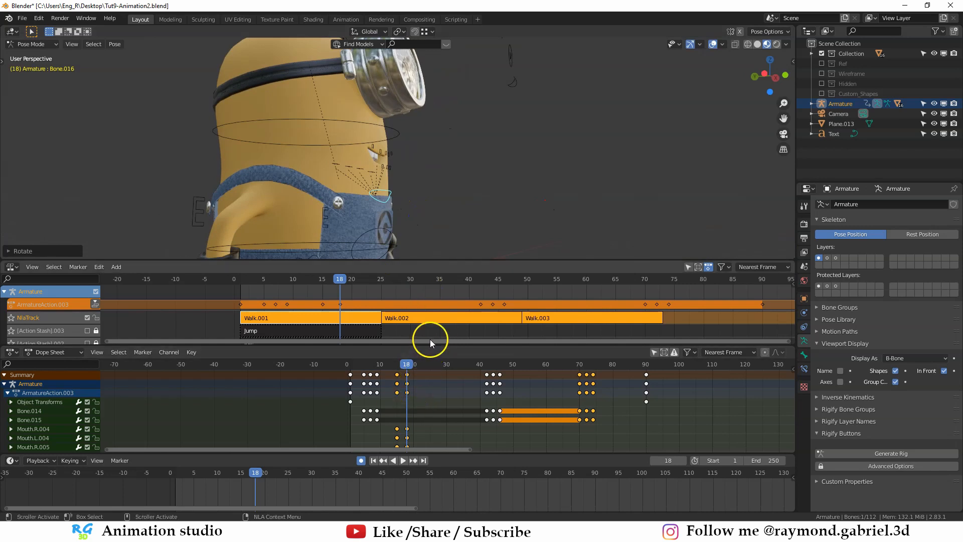
middle_drag(438, 175, 386, 166)
- Play the walk from the start to check the smile, blinks and travel together, and return to frame 18
scroll(431, 185, down, 1)
middle_drag(452, 191, 431, 202)
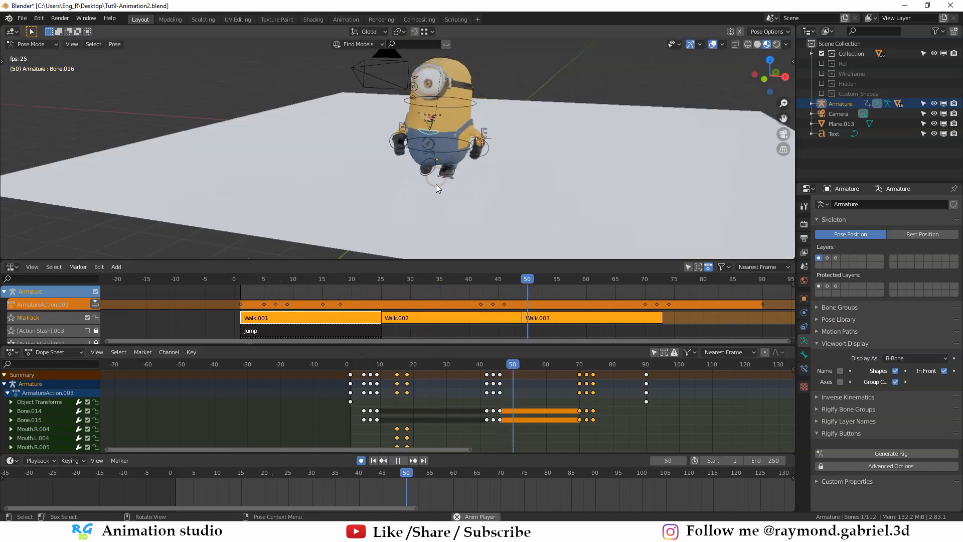
click(347, 366)
click(397, 459)
click(480, 220)
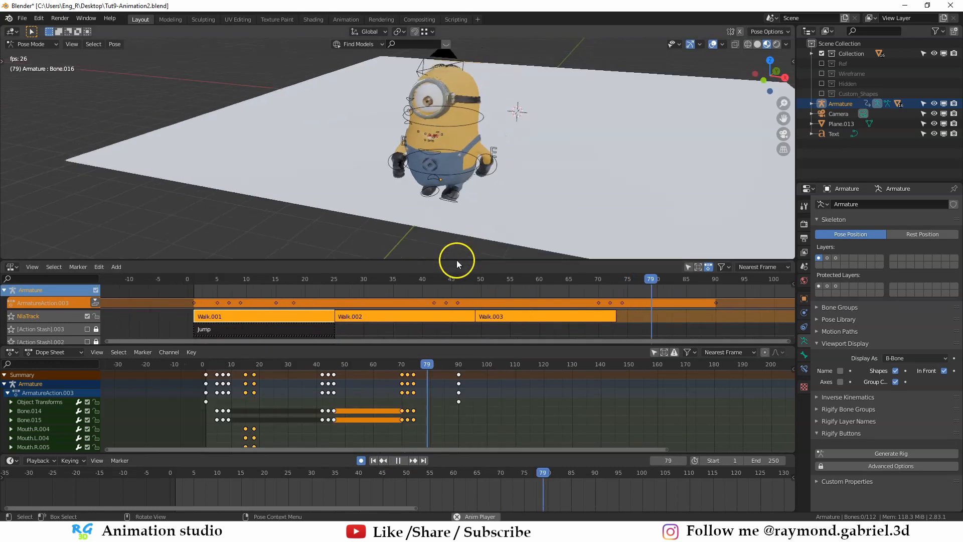
click(399, 460)
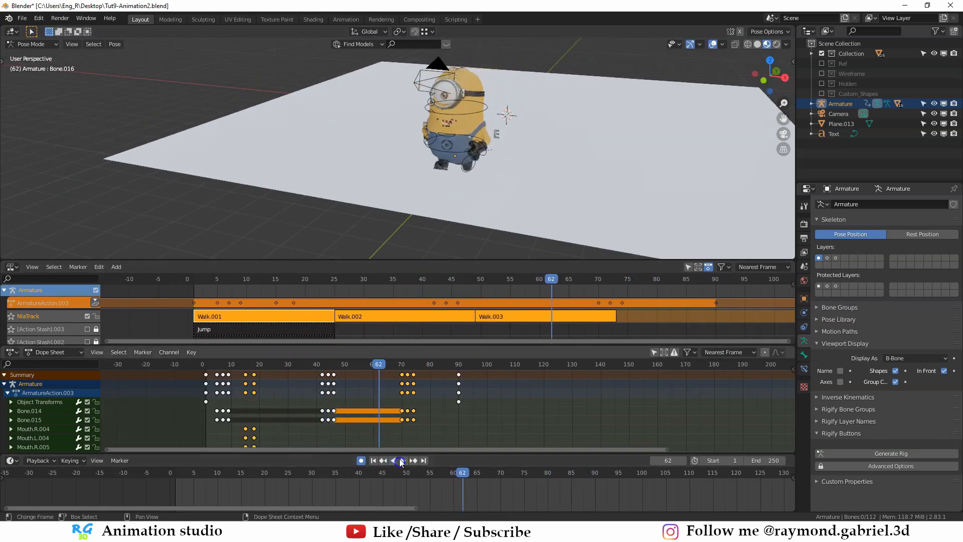
click(253, 364)
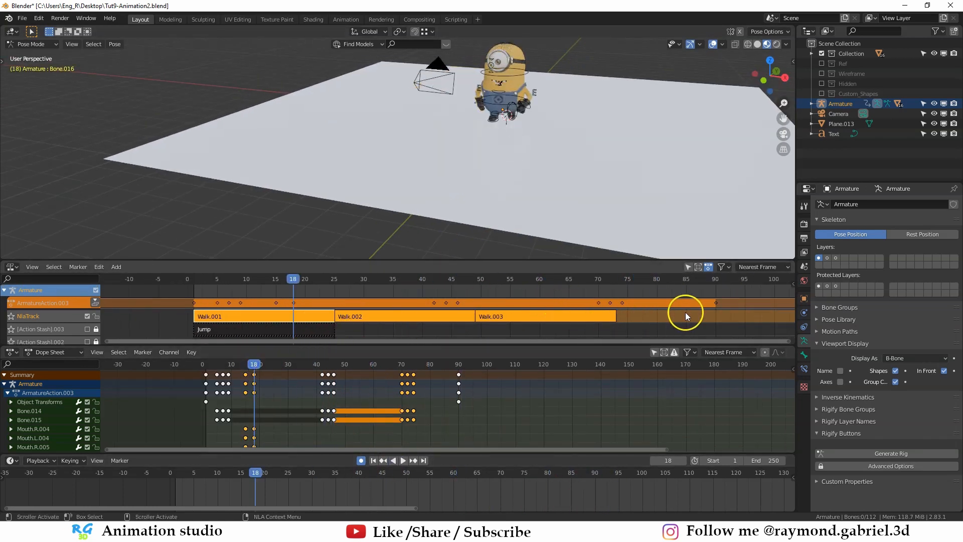
click(835, 309)
click(835, 309)
click(837, 320)
click(837, 319)
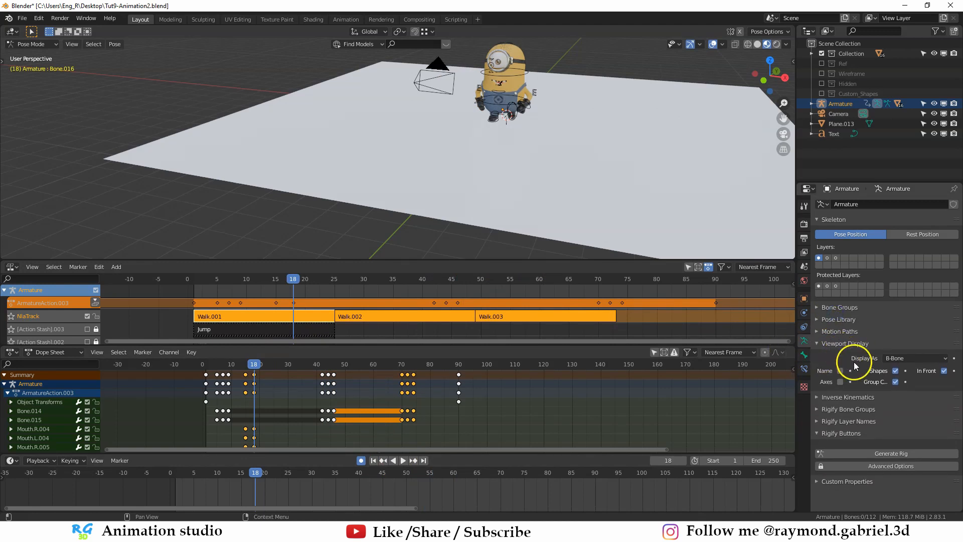
scroll(551, 155, down, 1)
shift+middle_drag(546, 144, 520, 165)
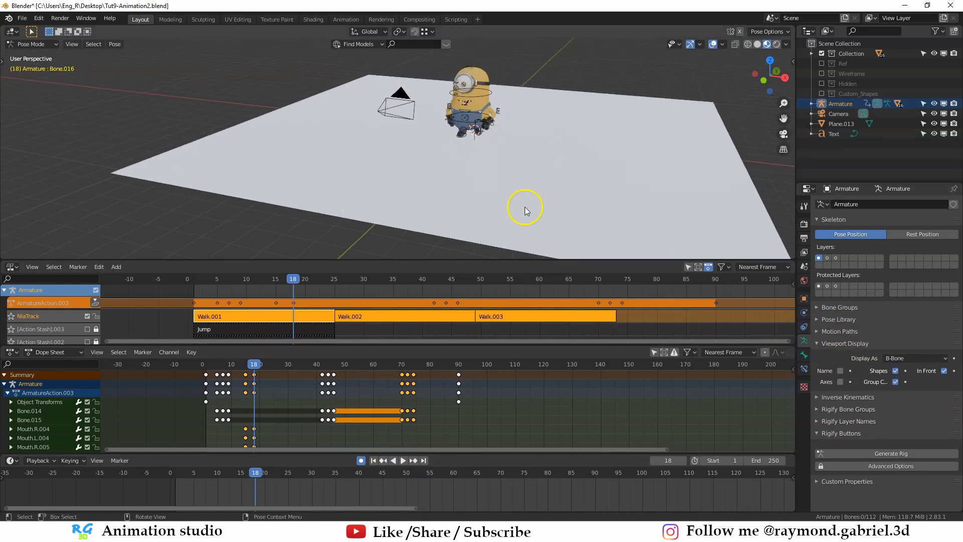